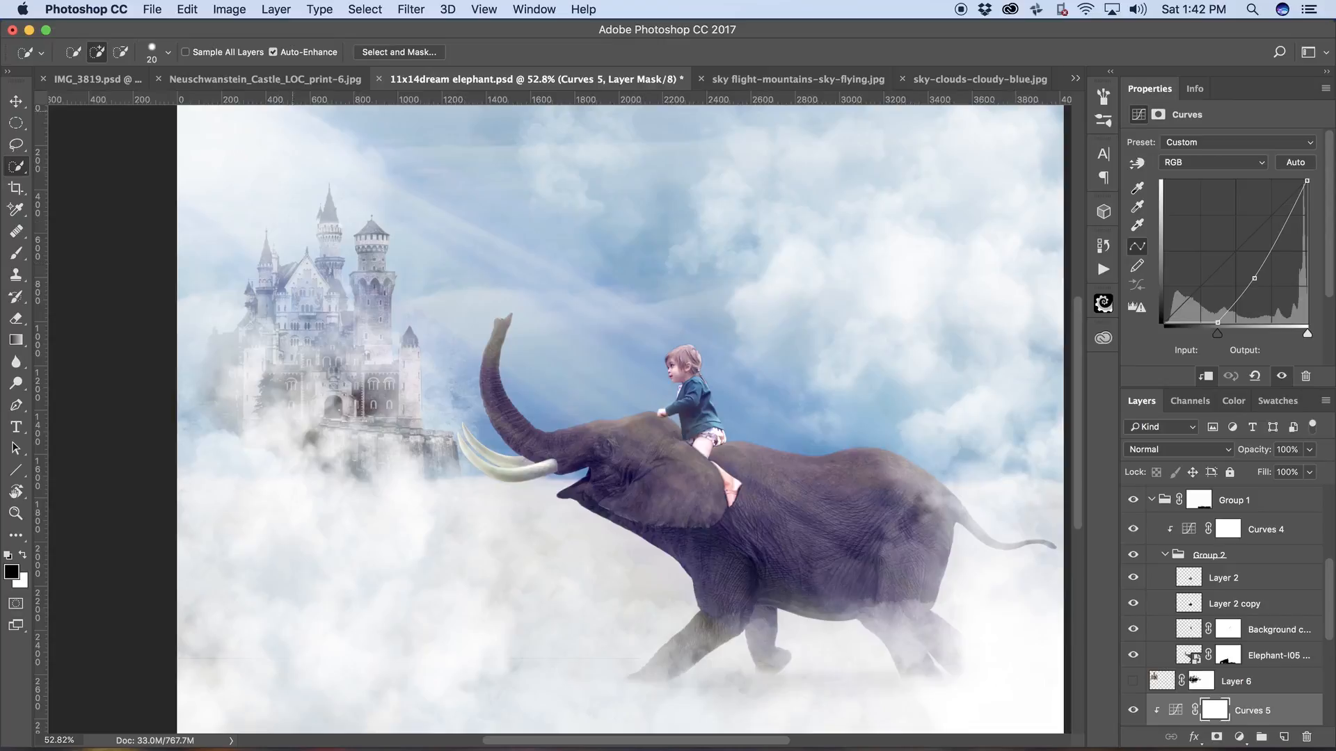
- Look through the open rocking horse, castle and two sky photos, as well as the elephant composite
click(112, 78)
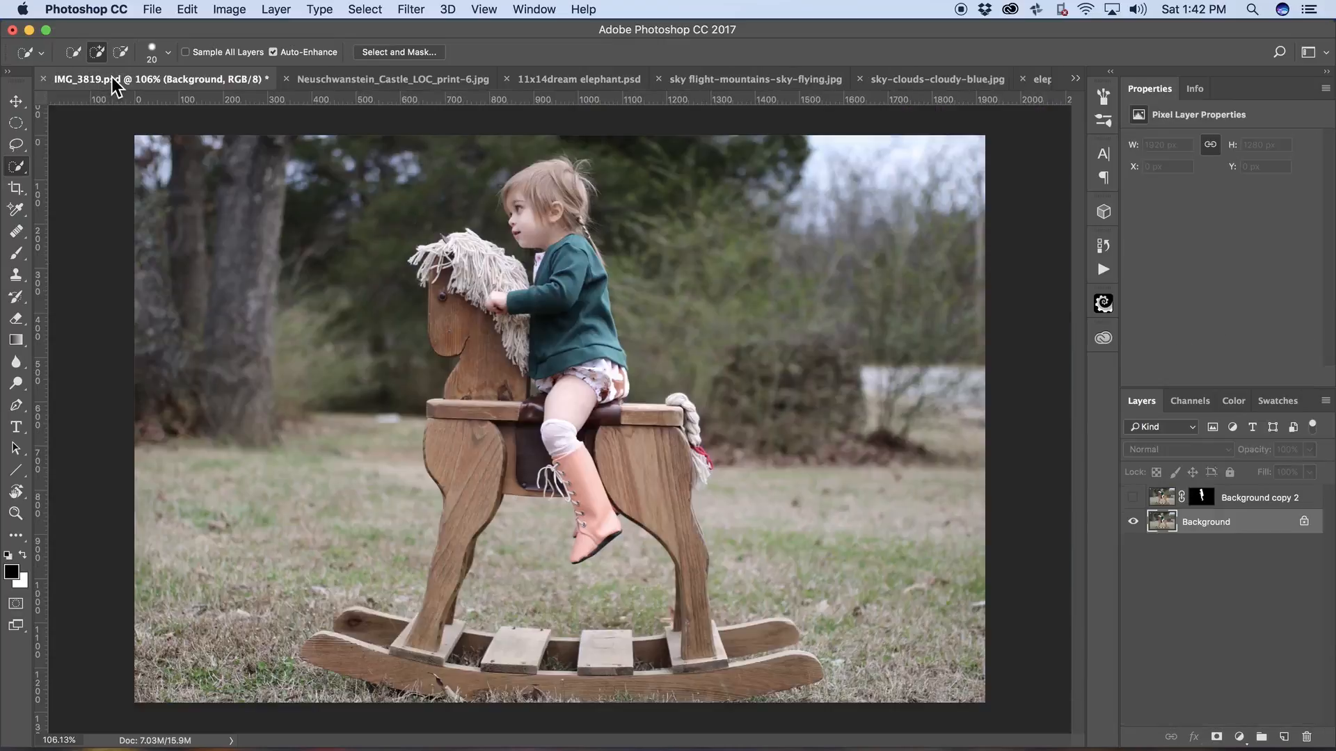
click(394, 80)
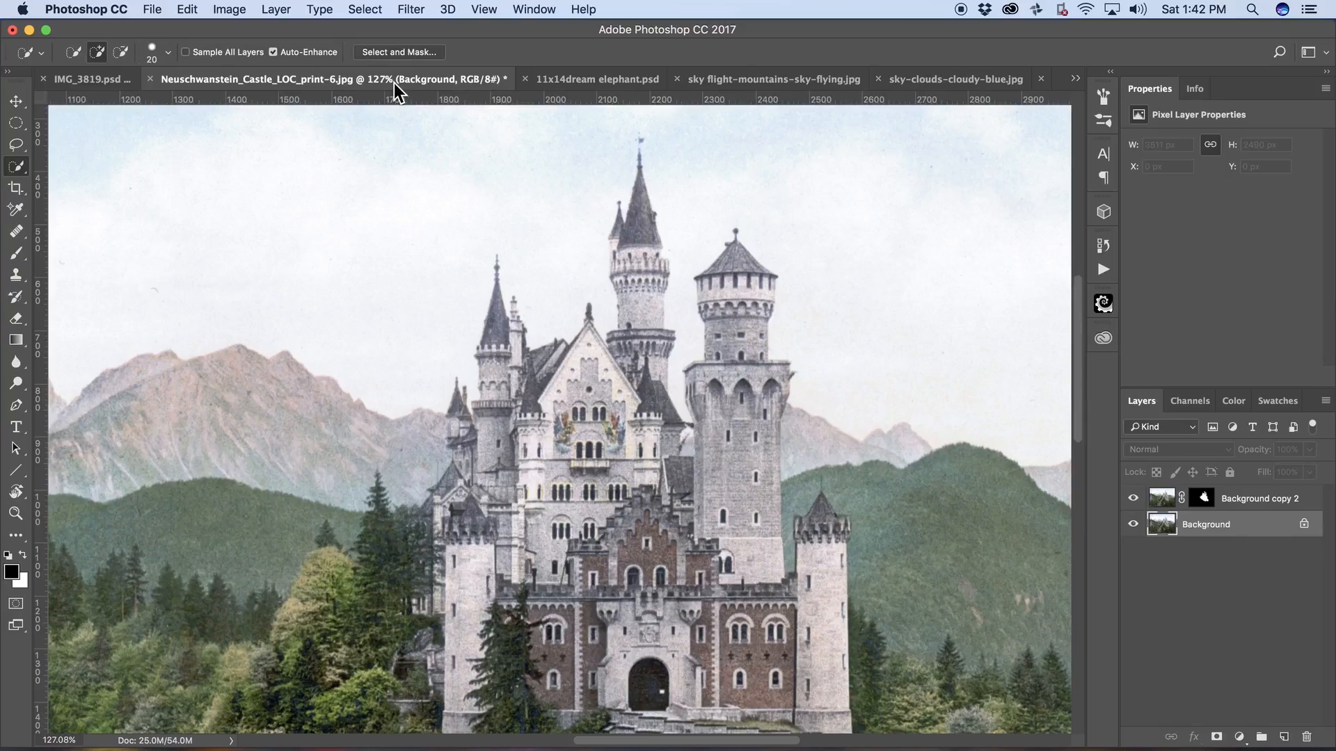
click(102, 80)
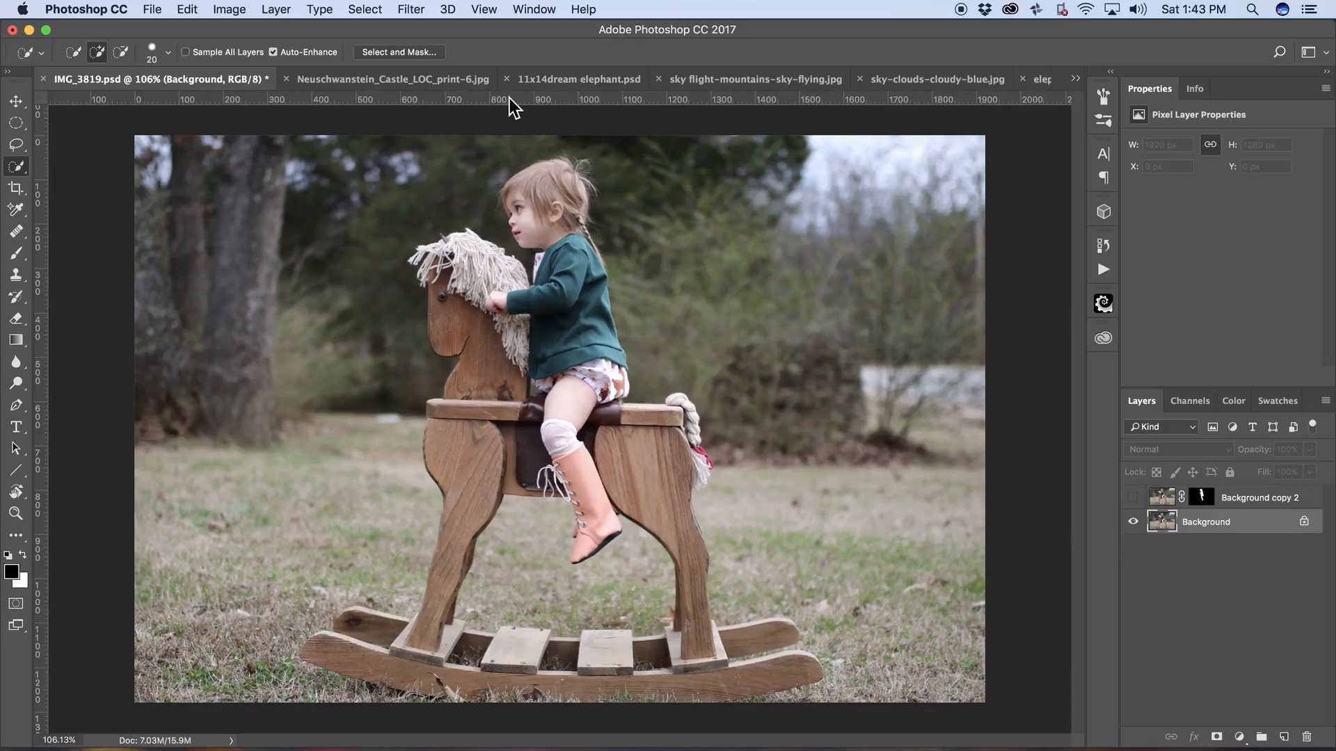
click(453, 76)
click(800, 79)
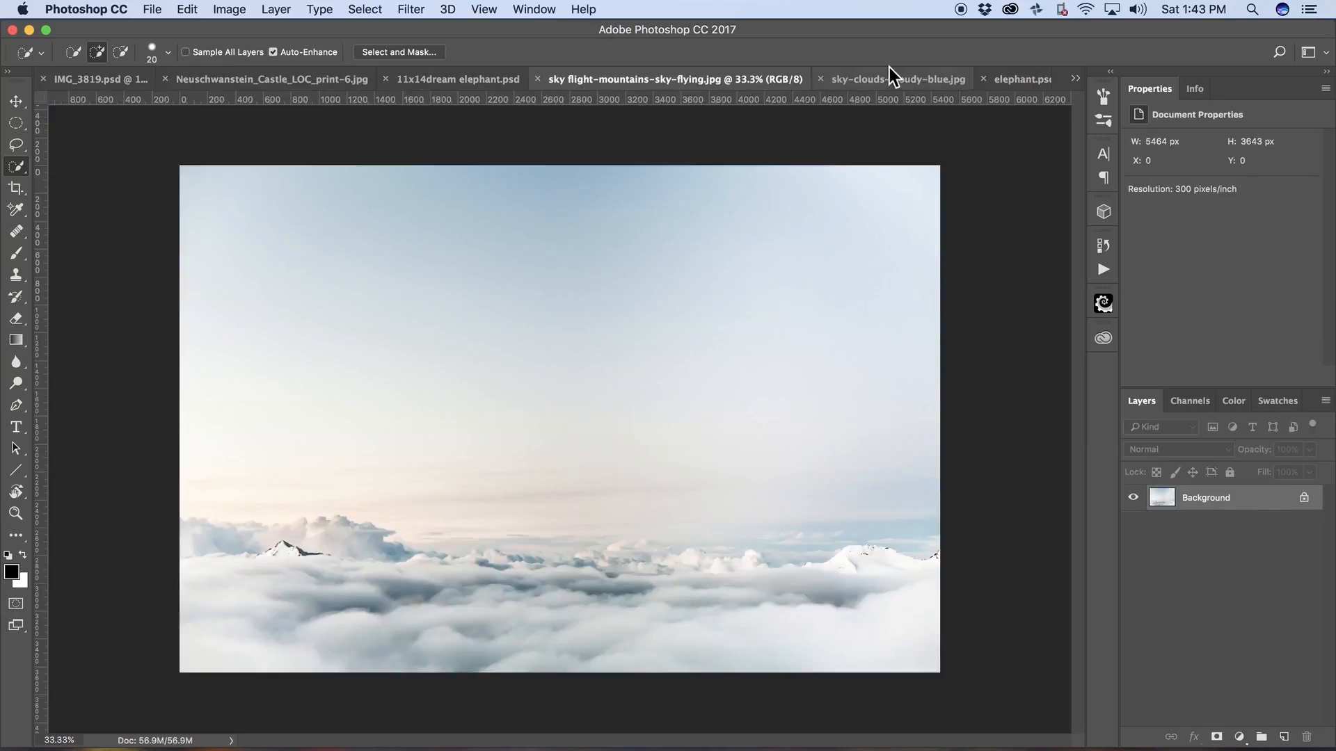
click(916, 85)
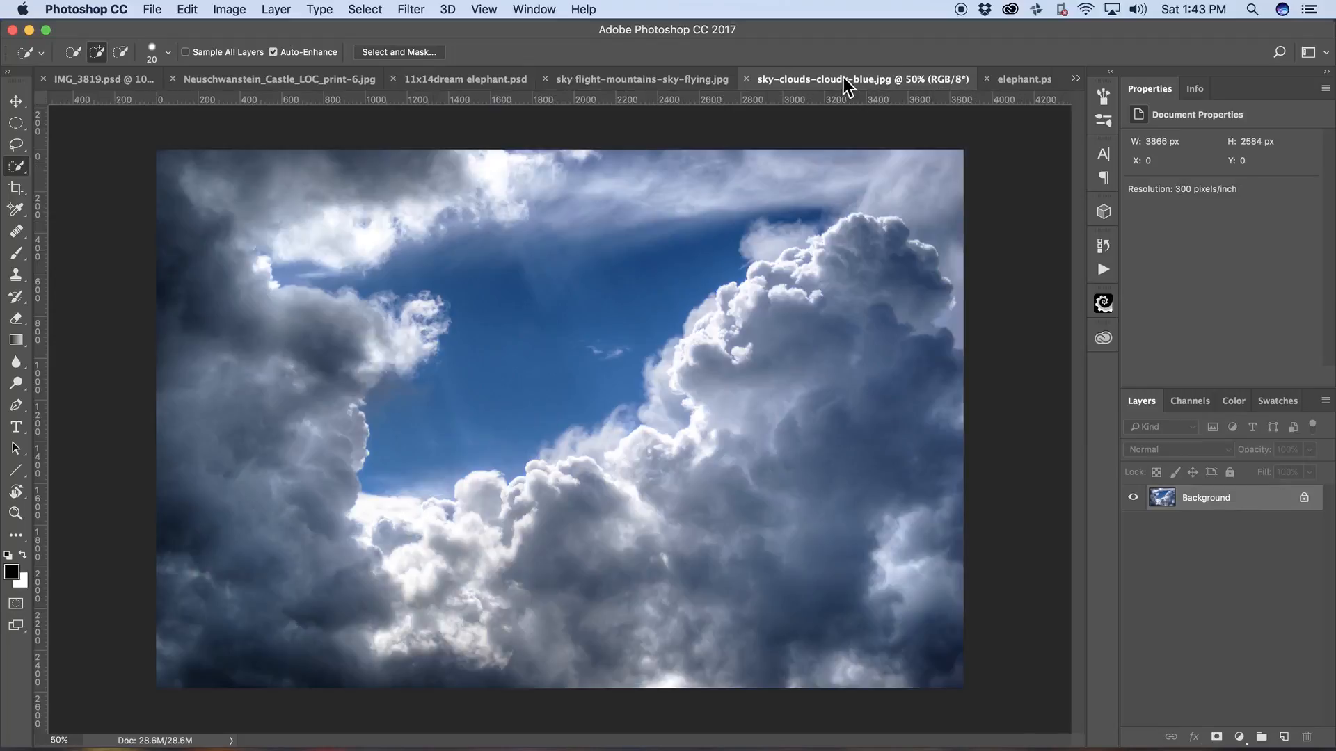
click(503, 78)
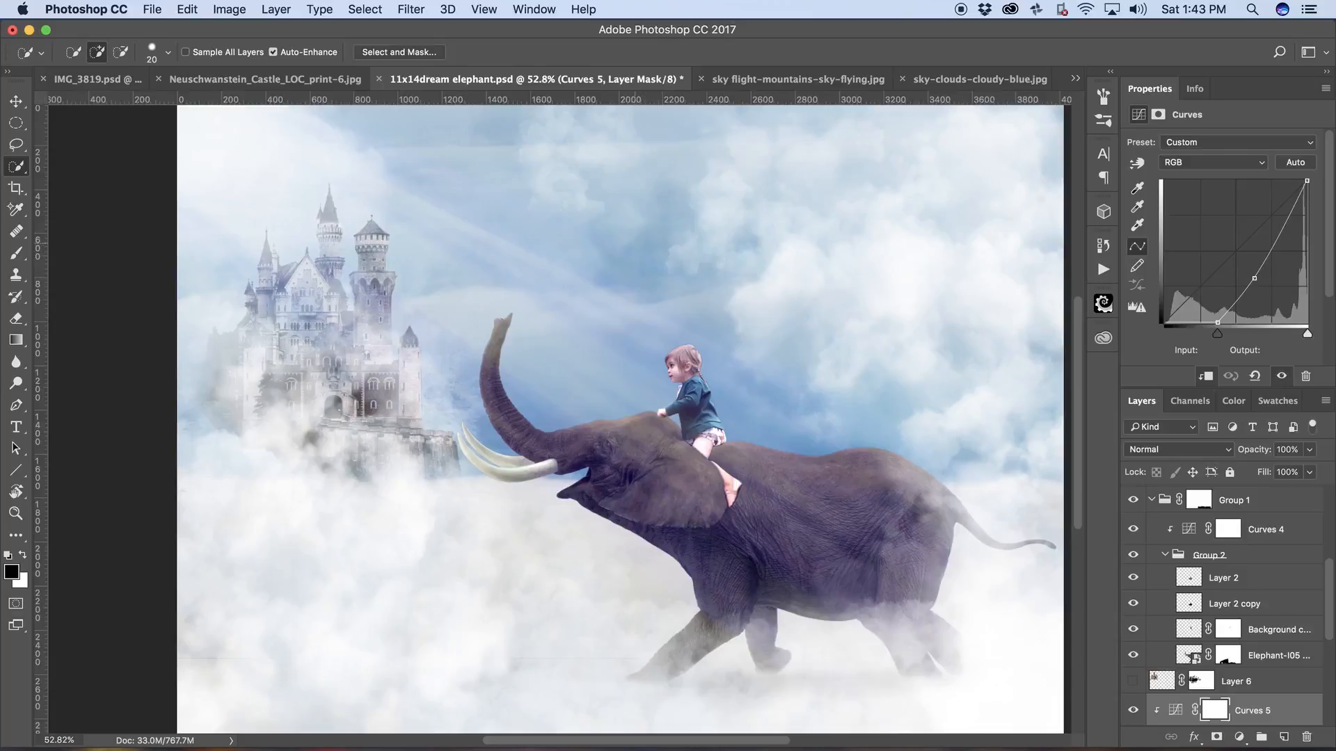
- In IMG_3819.psd, draw rectangular marquee selections around the rocking horse and child, and deselect them
click(85, 79)
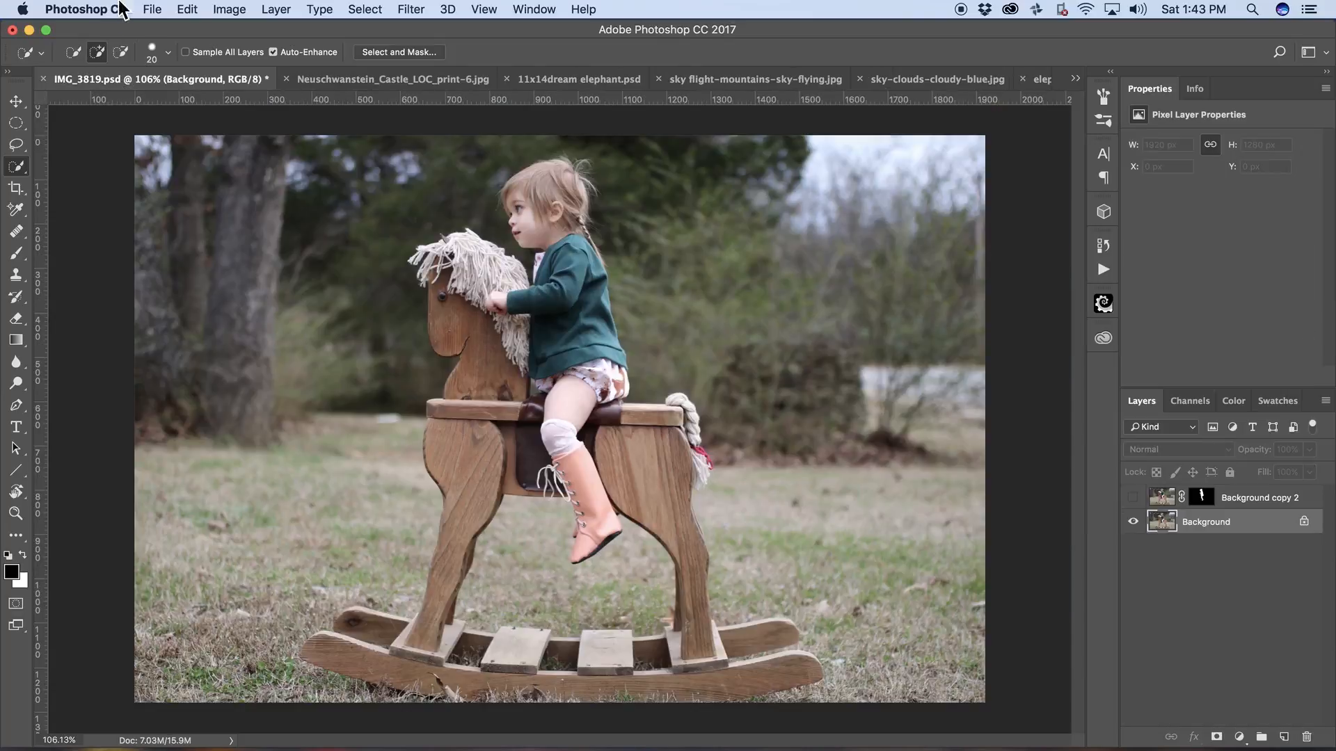
click(16, 123)
right_click(16, 123)
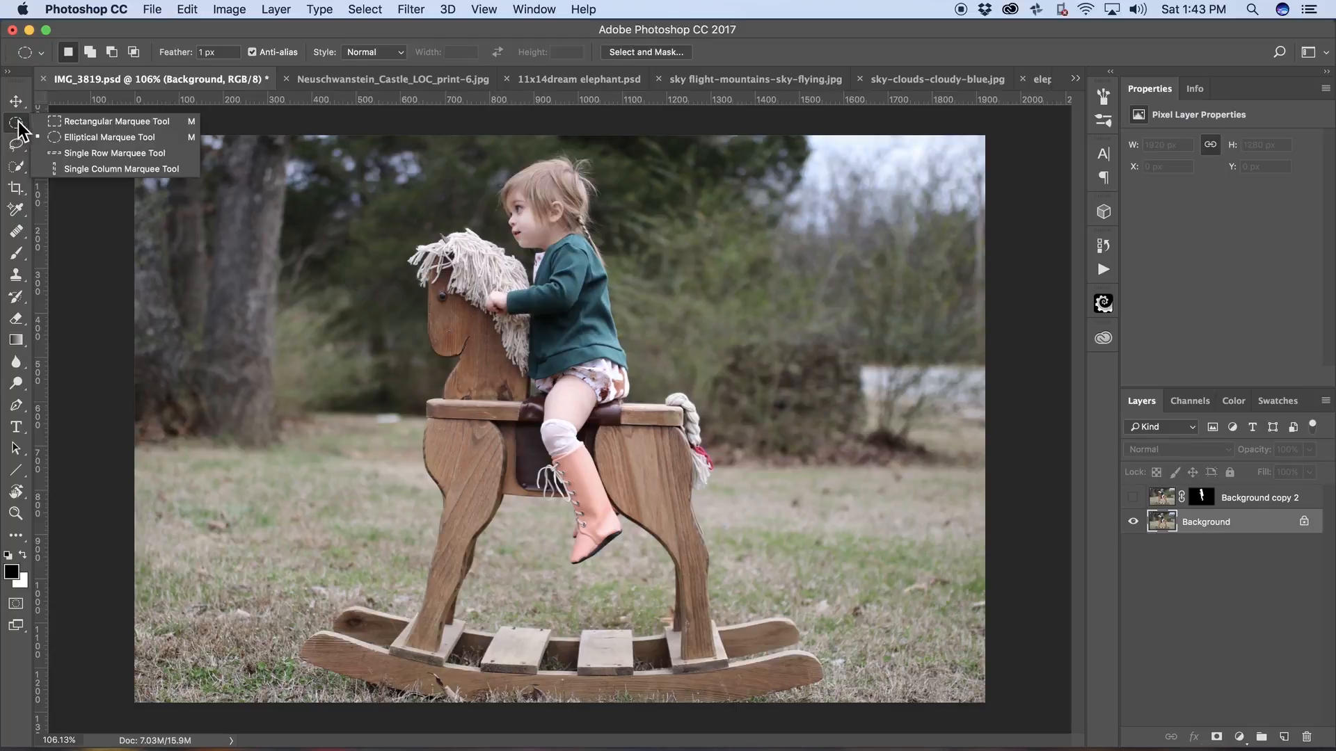
click(140, 123)
drag(397, 247, 709, 552)
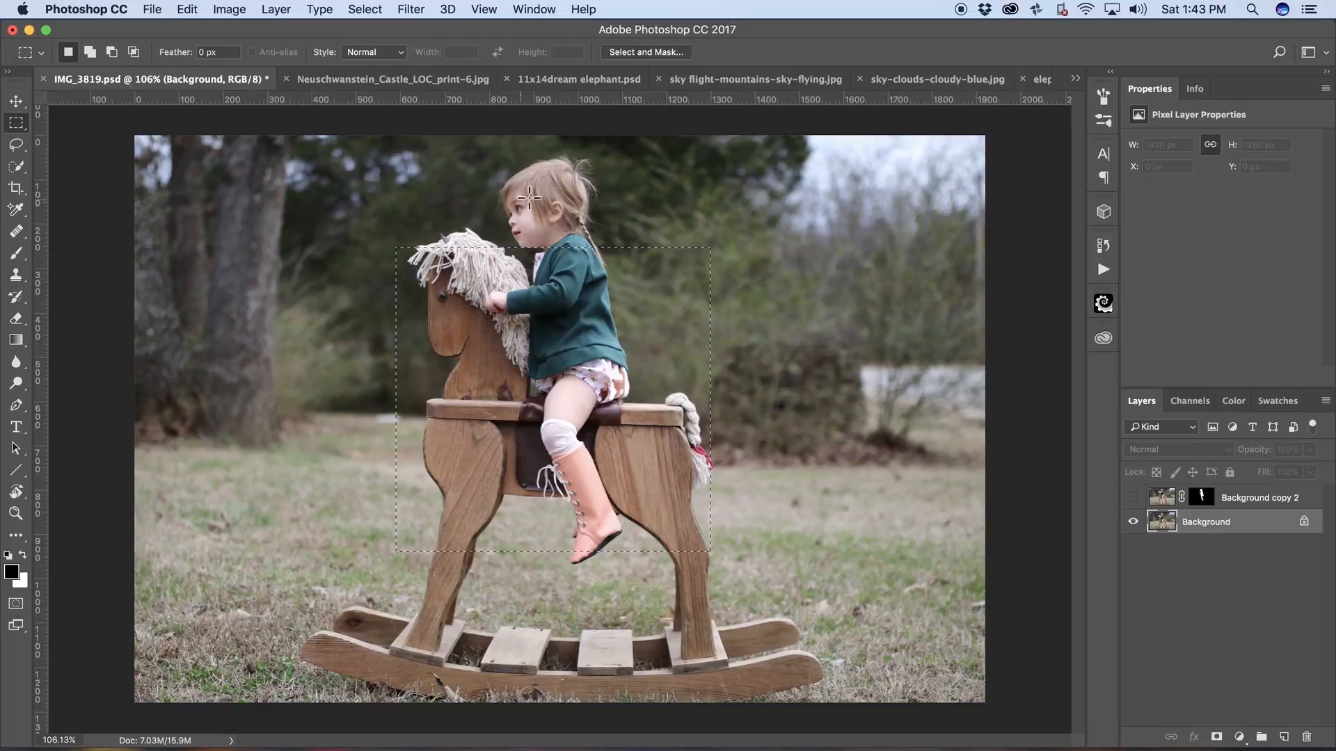
drag(522, 180, 742, 444)
key(super+d)
- Draw several trial rectangular selections over the horse's head, the saddle area and the child's upper body
drag(471, 265, 502, 298)
drag(552, 437, 573, 473)
drag(427, 288, 525, 317)
drag(427, 404, 544, 515)
drag(483, 156, 619, 361)
- Draw an elliptical marquee selection over the background beside the child and deselect it
click(11, 124)
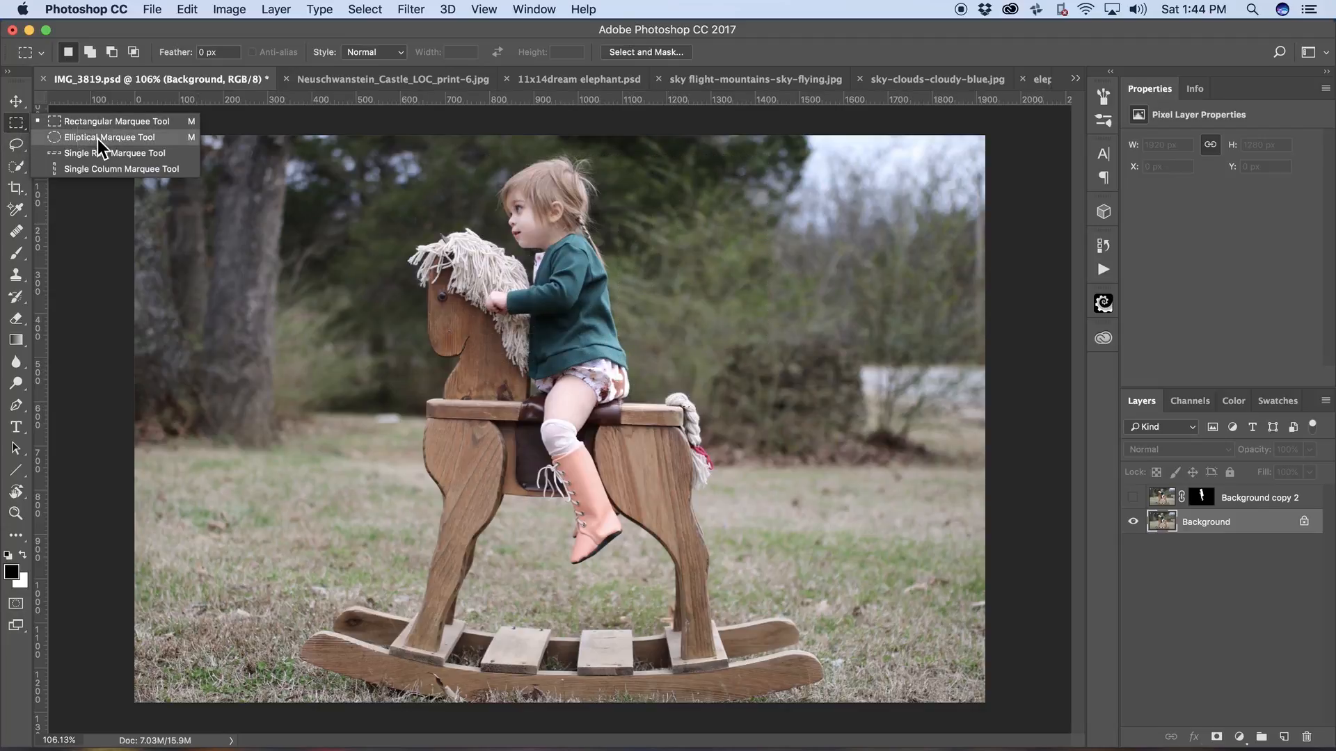
click(115, 137)
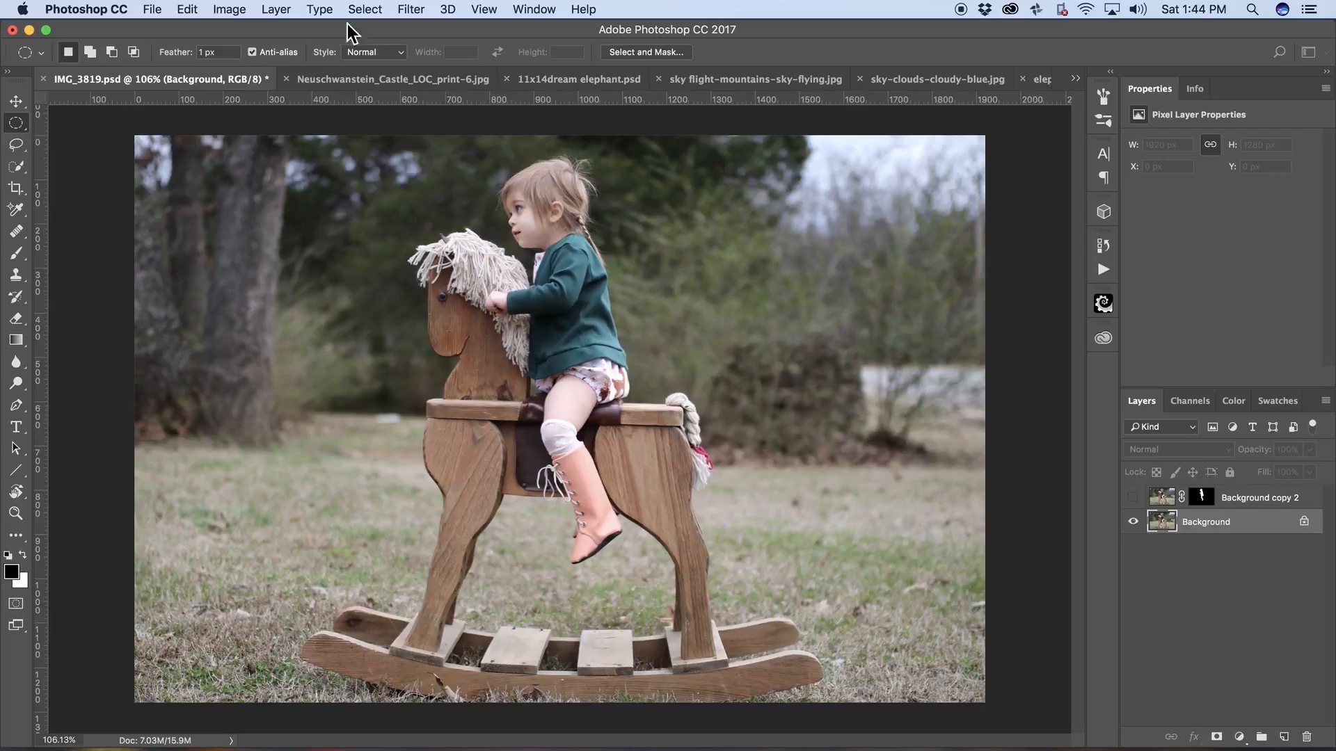
drag(621, 264, 822, 482)
click(600, 339)
- Draw trial elliptical selections over the child's jacket and the horse's head, including ones constrained to a circle from the centre
key(alt)
key(alt+shift)
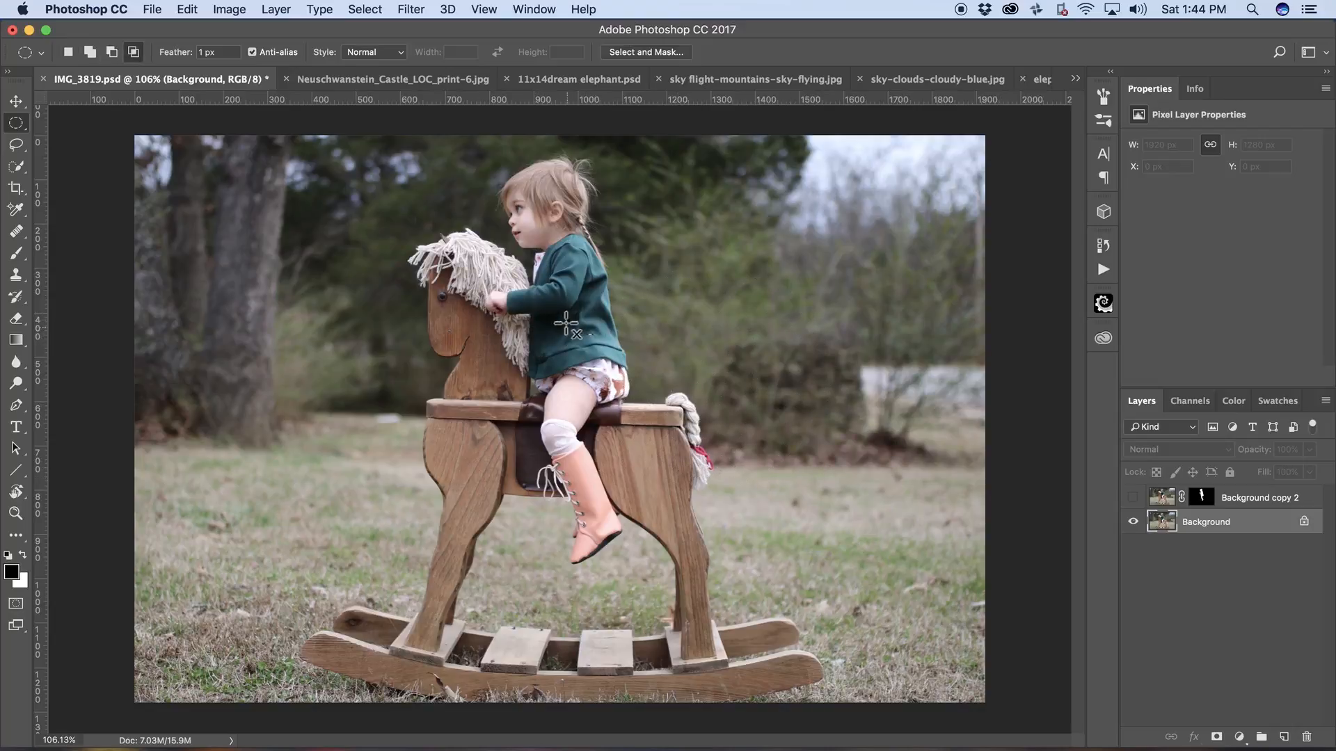
drag(551, 283, 598, 328)
drag(427, 245, 500, 380)
click(649, 342)
drag(430, 252, 609, 348)
drag(458, 299, 480, 322)
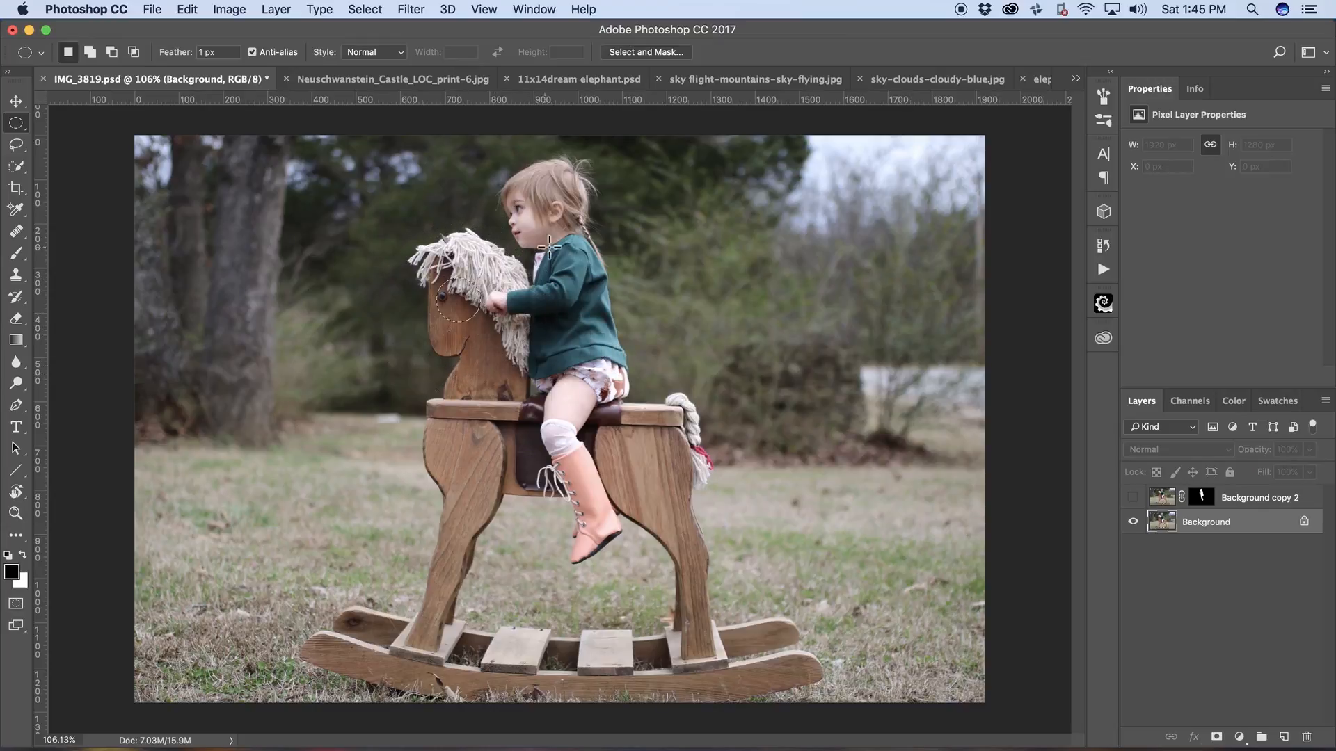
- Draw a circular selection about 413 px wide, centred on the child's lower jacket, and copy it to a new layer
key(alt)
click(533, 216)
drag(538, 208, 611, 284)
drag(564, 348, 696, 440)
key(super+j)
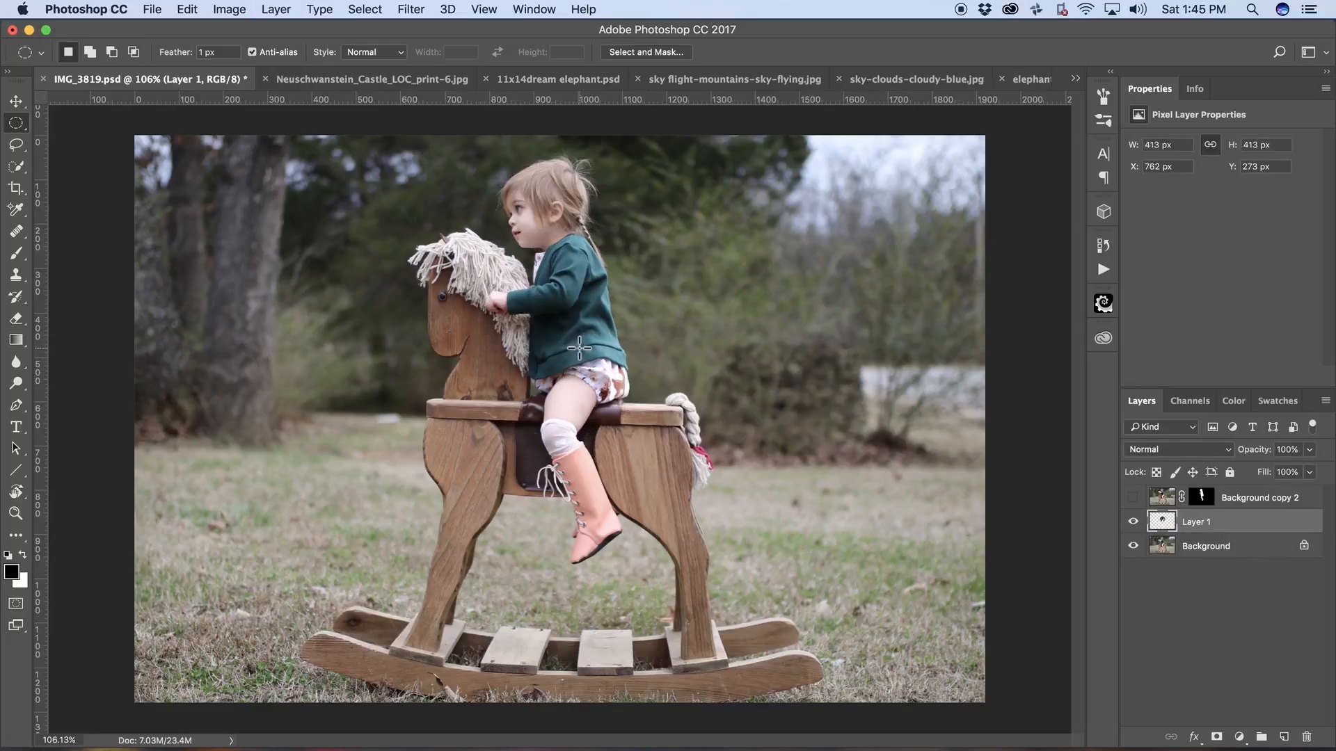
- Try moving the copied circle layer around beside the child, and undo the moves and the layer copy
key(v)
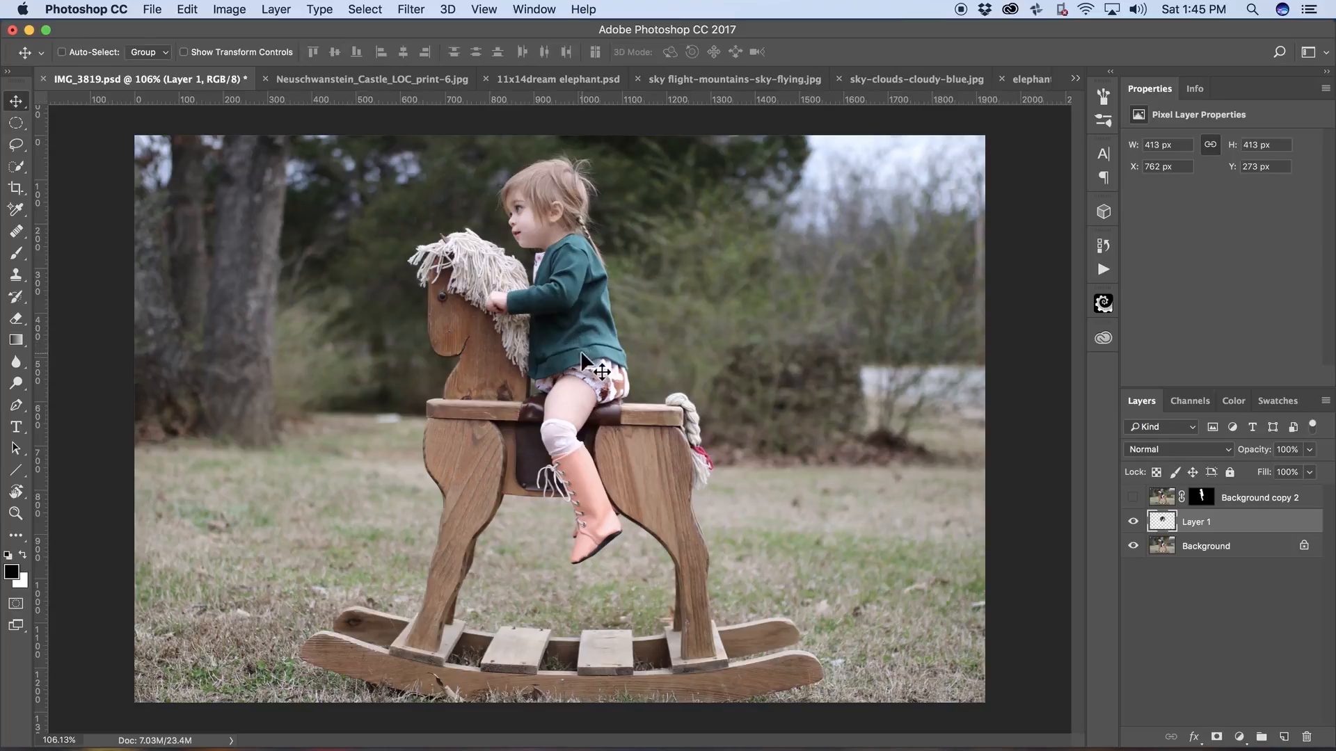
drag(570, 331, 766, 348)
drag(842, 290, 649, 308)
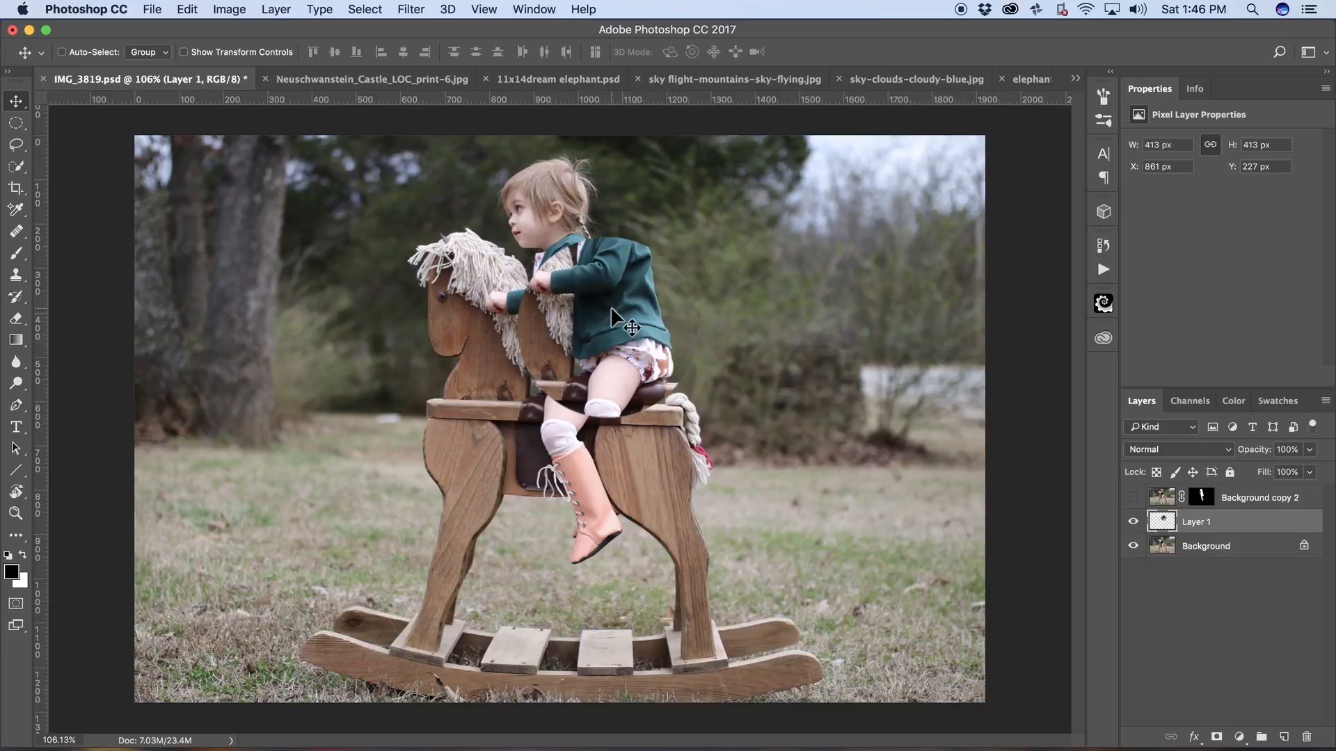
drag(611, 311, 729, 361)
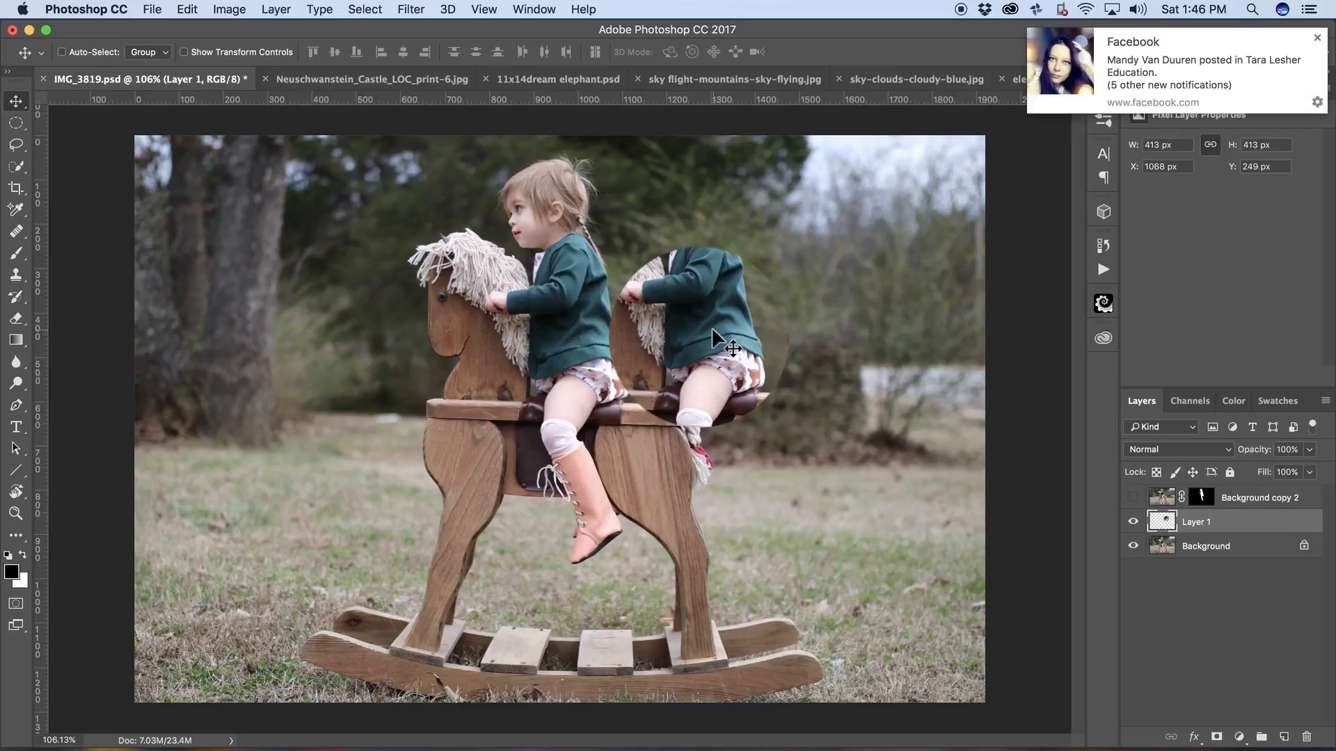
key(super+z)
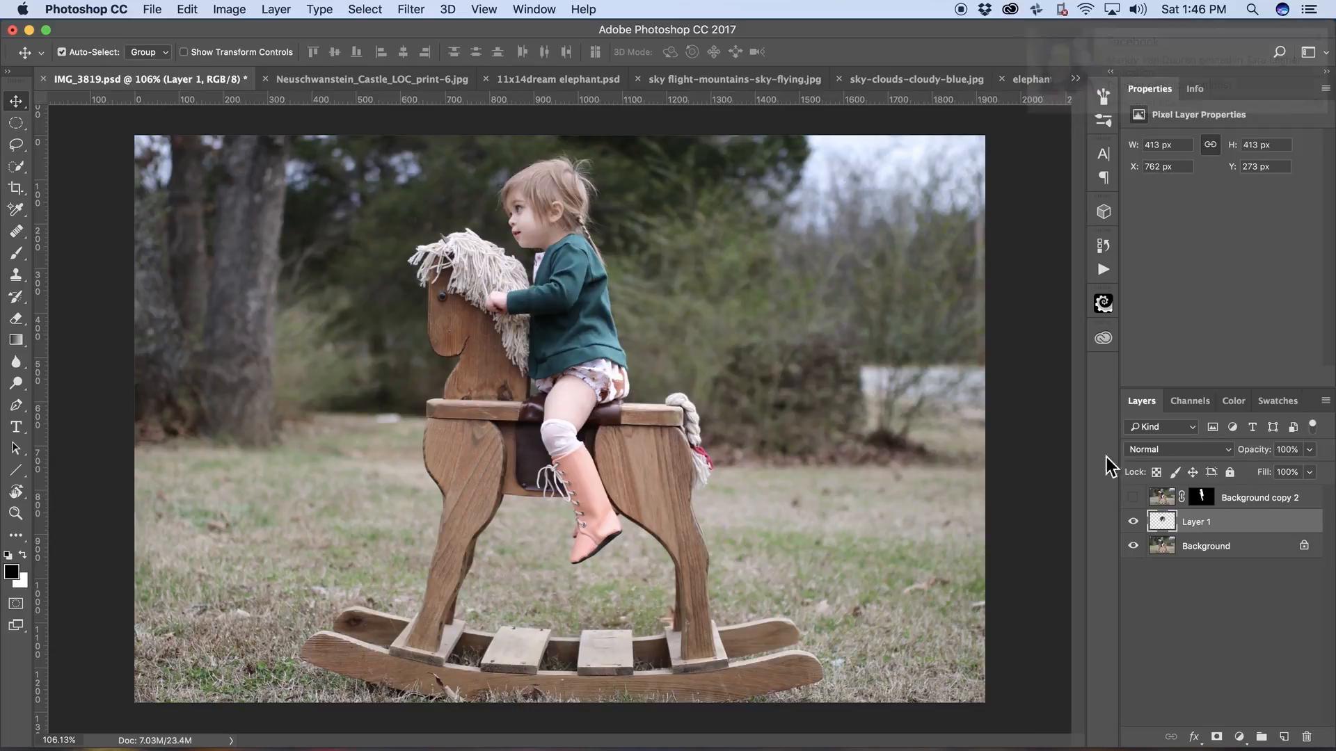
key(super+alt+z)
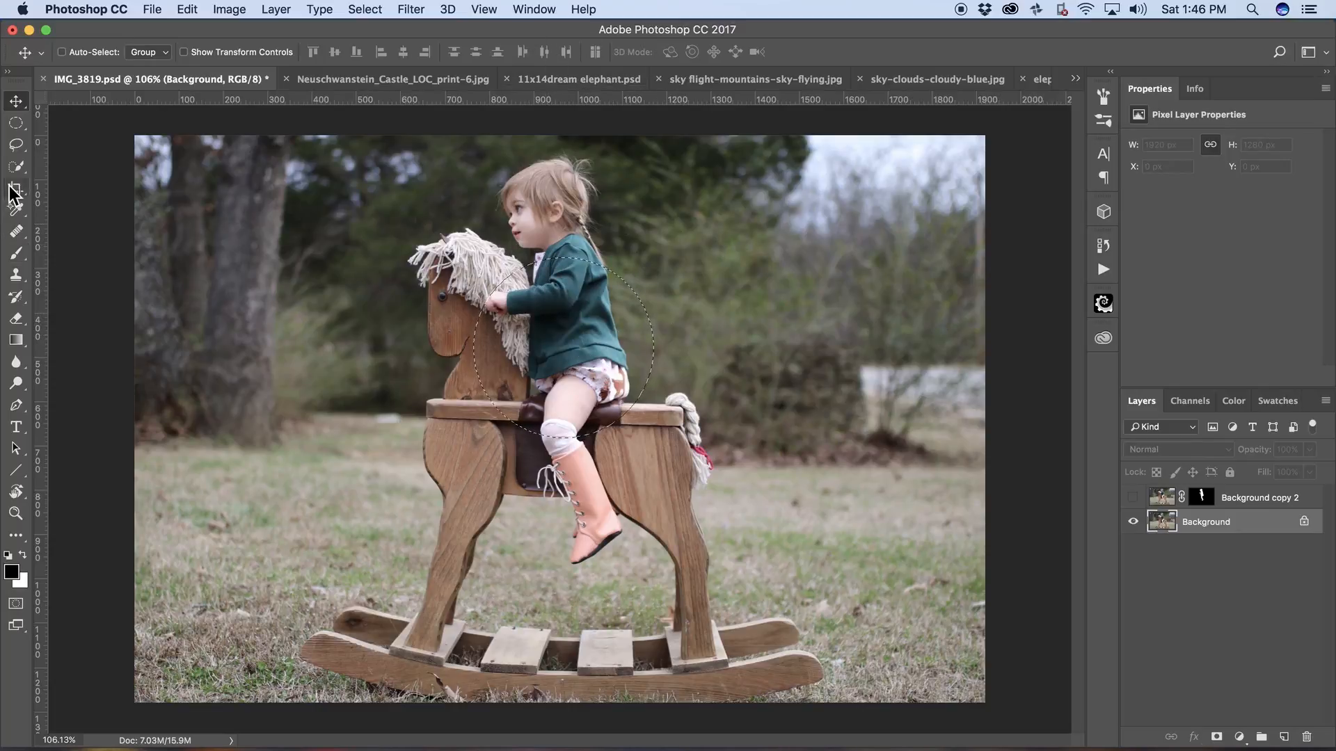
- Outline the child's head, face and braid with a freehand Lasso selection using a 2 px feather
click(14, 148)
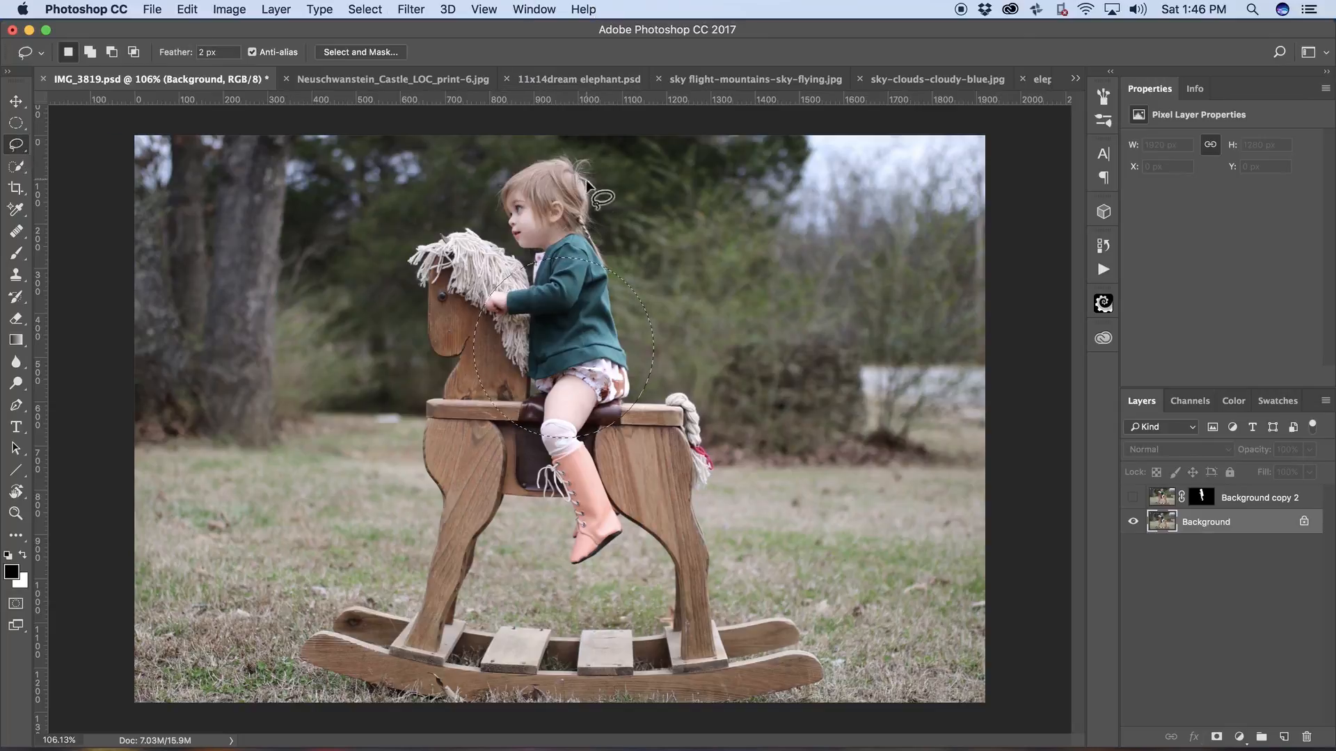
key(z)
mouse_move(540, 199)
mouse_down()
mouse_move(635, 230)
mouse_move(620, 227)
mouse_move(591, 346)
mouse_move(611, 374)
mouse_up()
key(l)
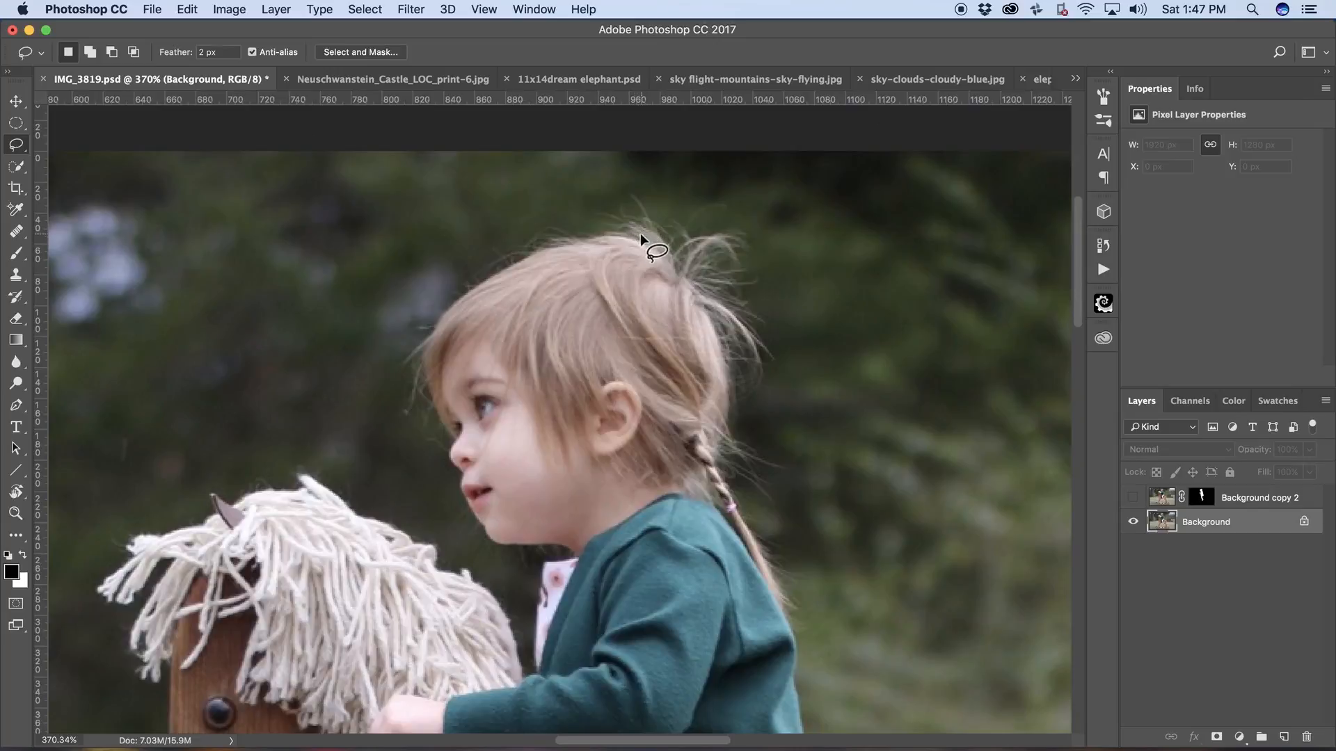
drag(643, 233, 537, 244)
drag(452, 443, 461, 475)
drag(512, 548, 568, 555)
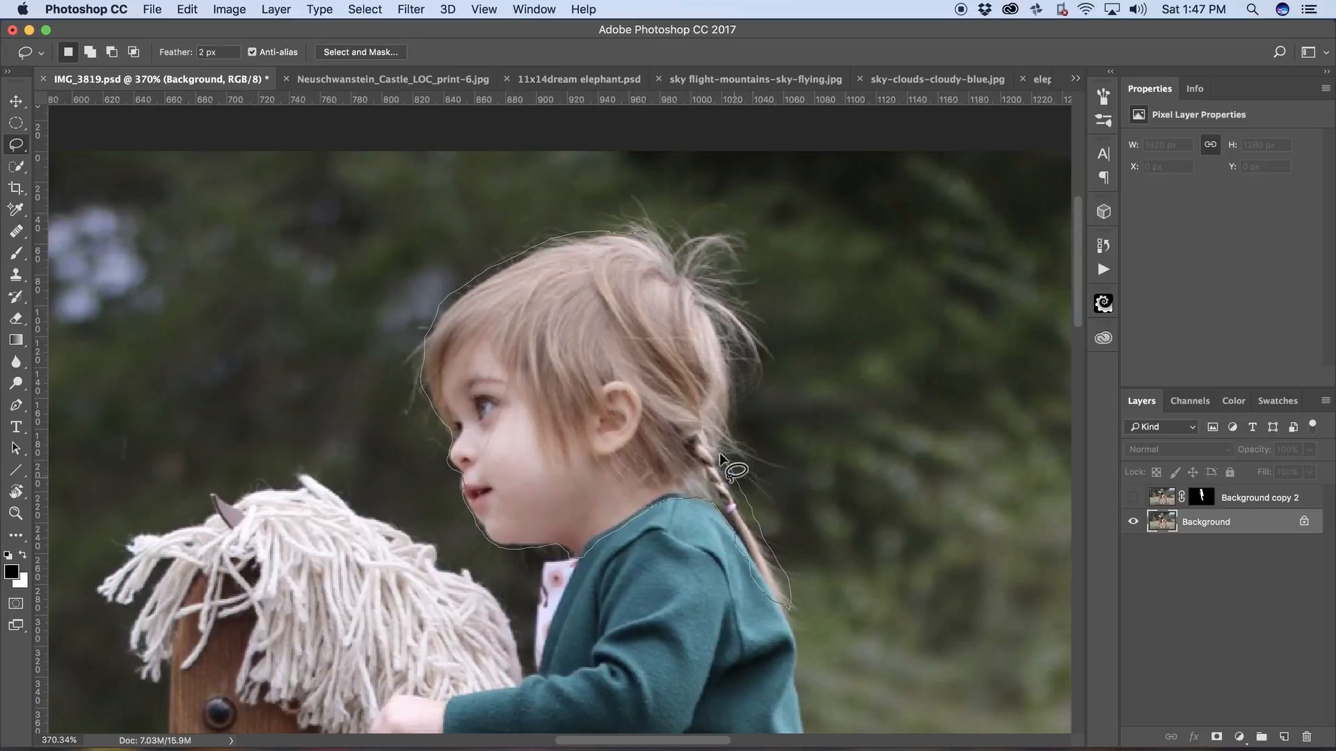
mouse_move(720, 456)
mouse_down()
mouse_move(735, 403)
mouse_move(732, 333)
mouse_move(714, 287)
mouse_move(647, 233)
mouse_up()
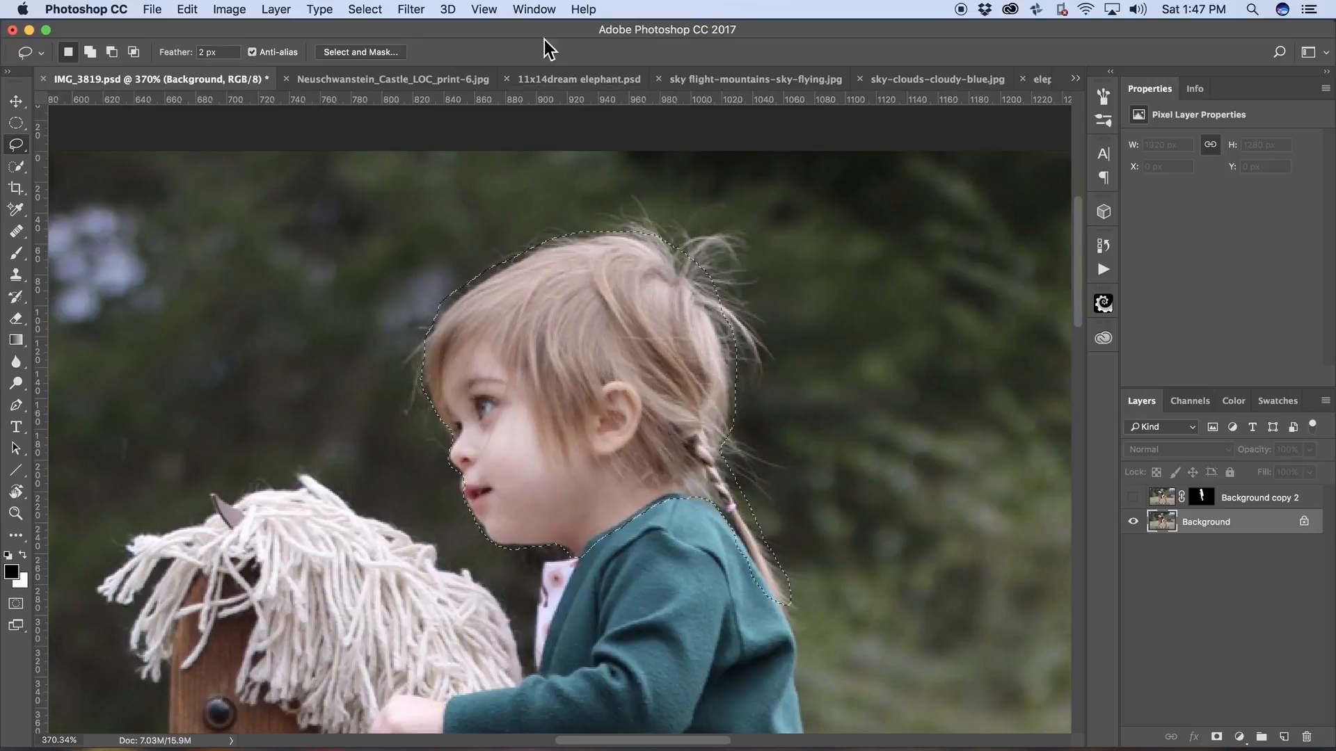
- Subtract the background strip above the front hair from the head selection, and add the hair just inside that edge
key(z)
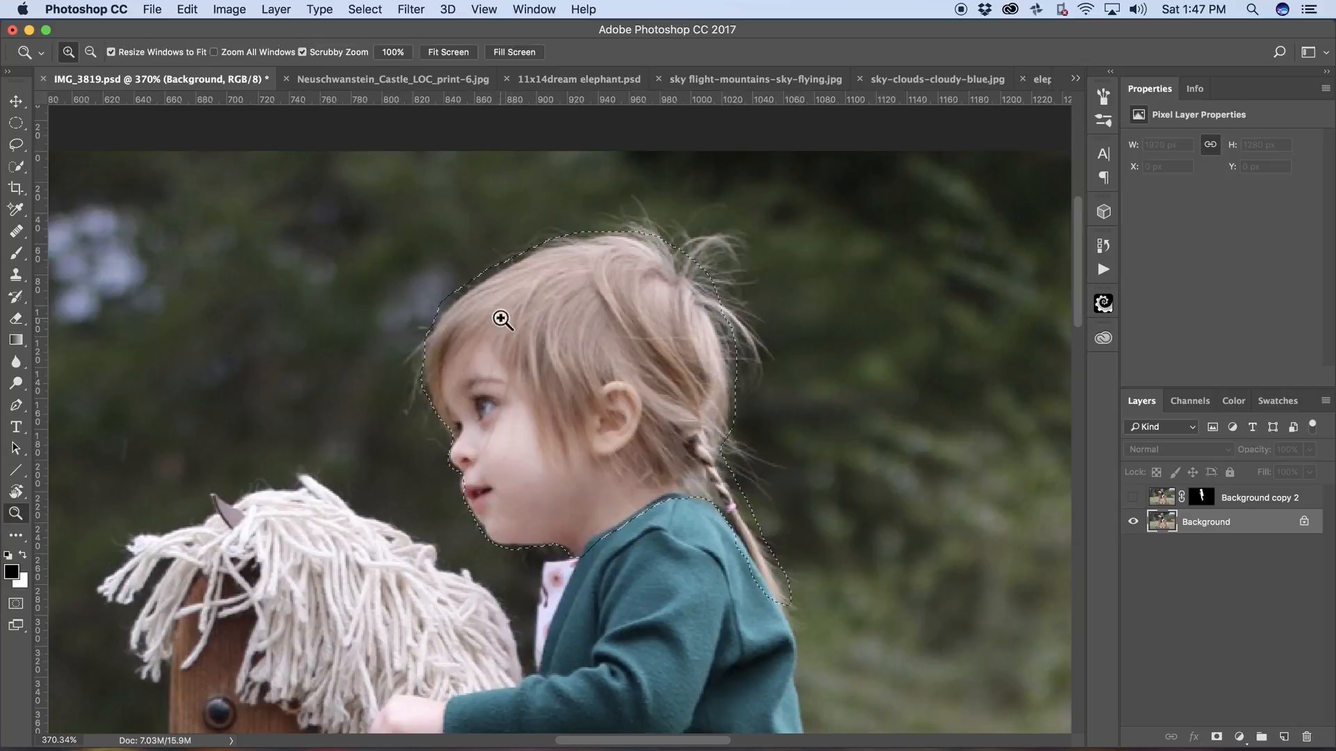
drag(501, 319, 521, 361)
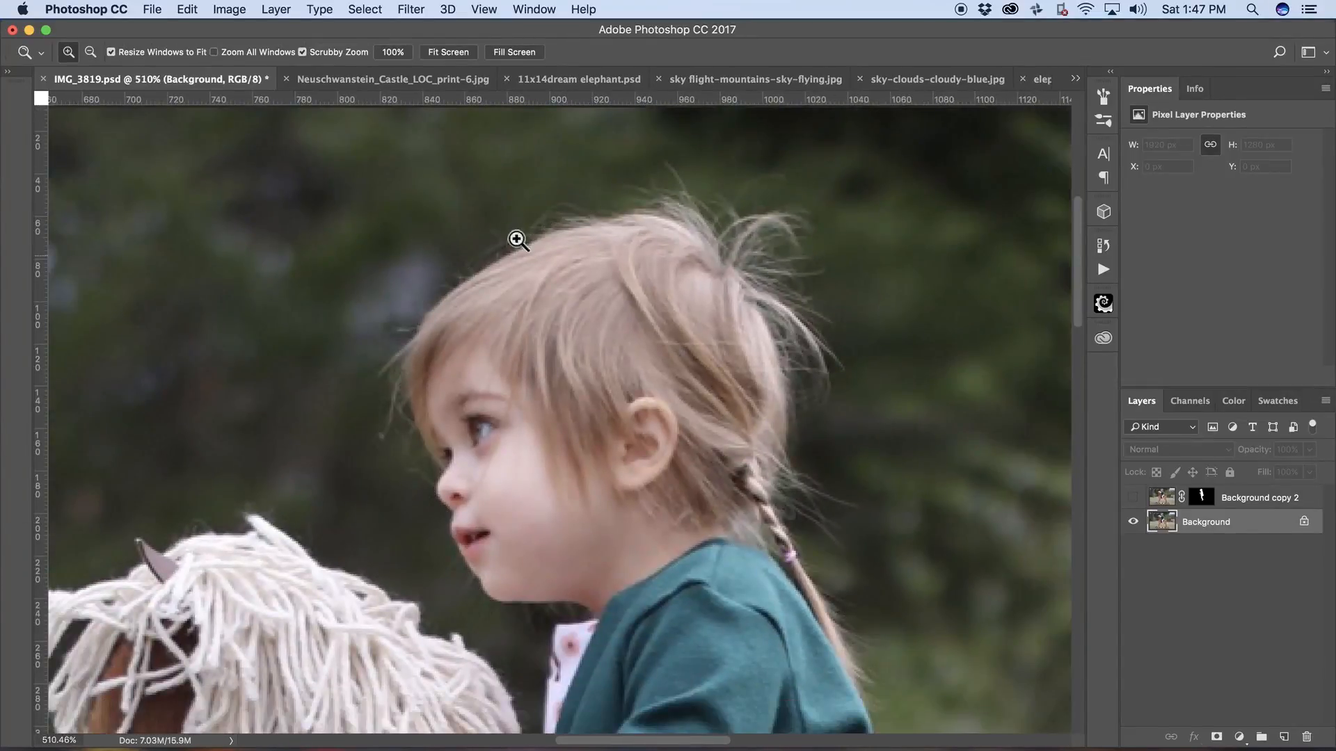
key(l)
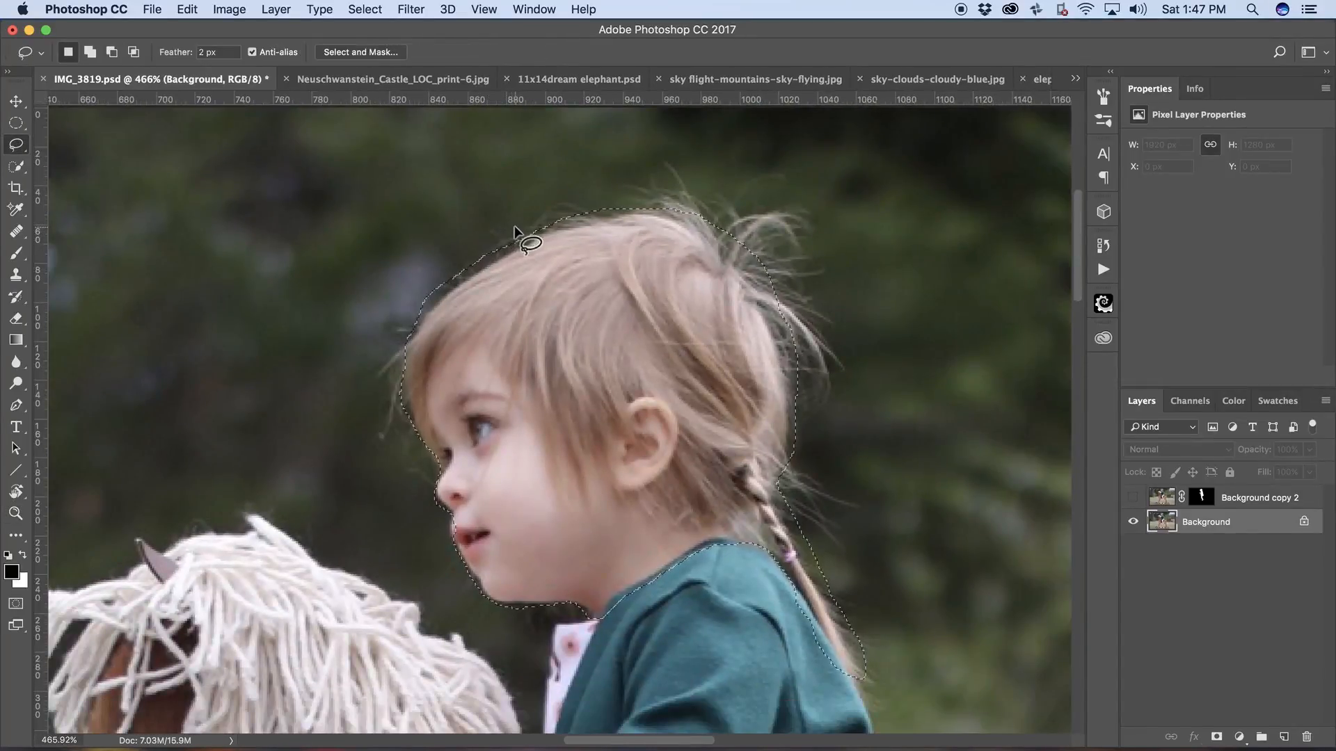
key(alt)
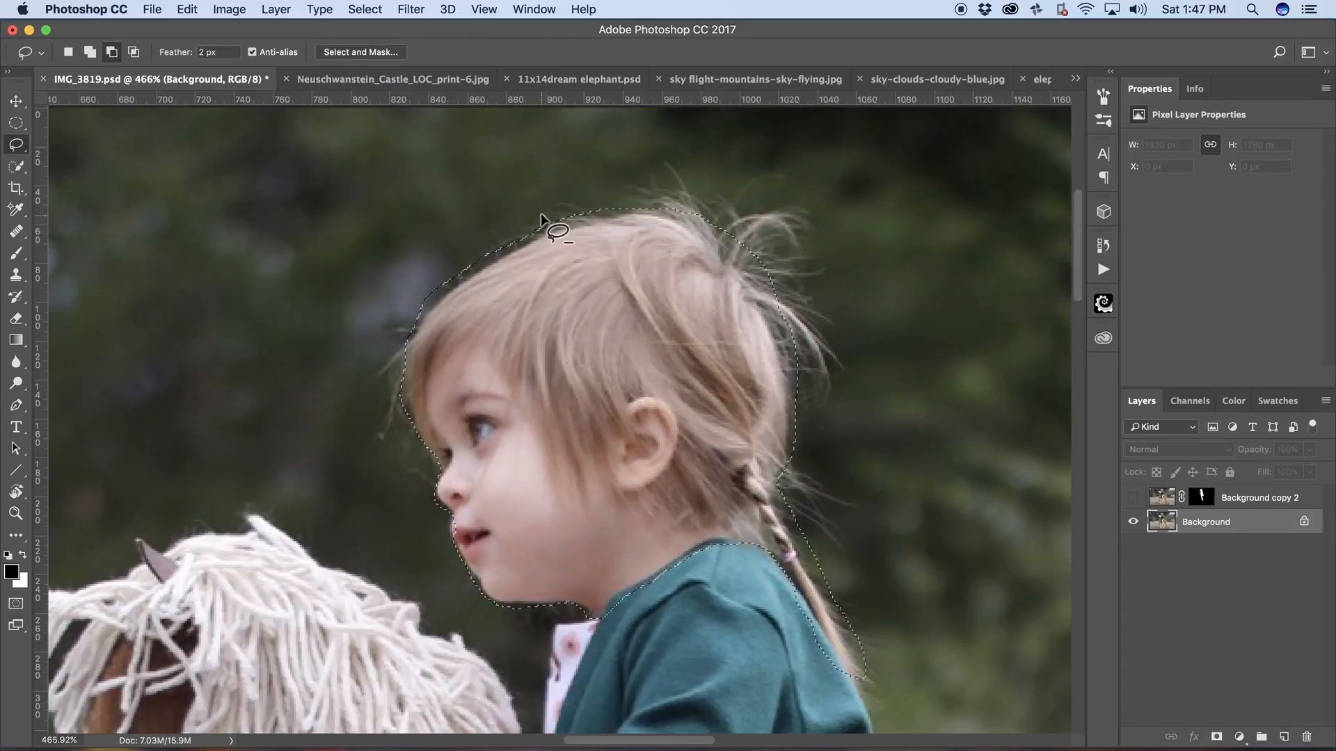
drag(540, 215, 528, 246)
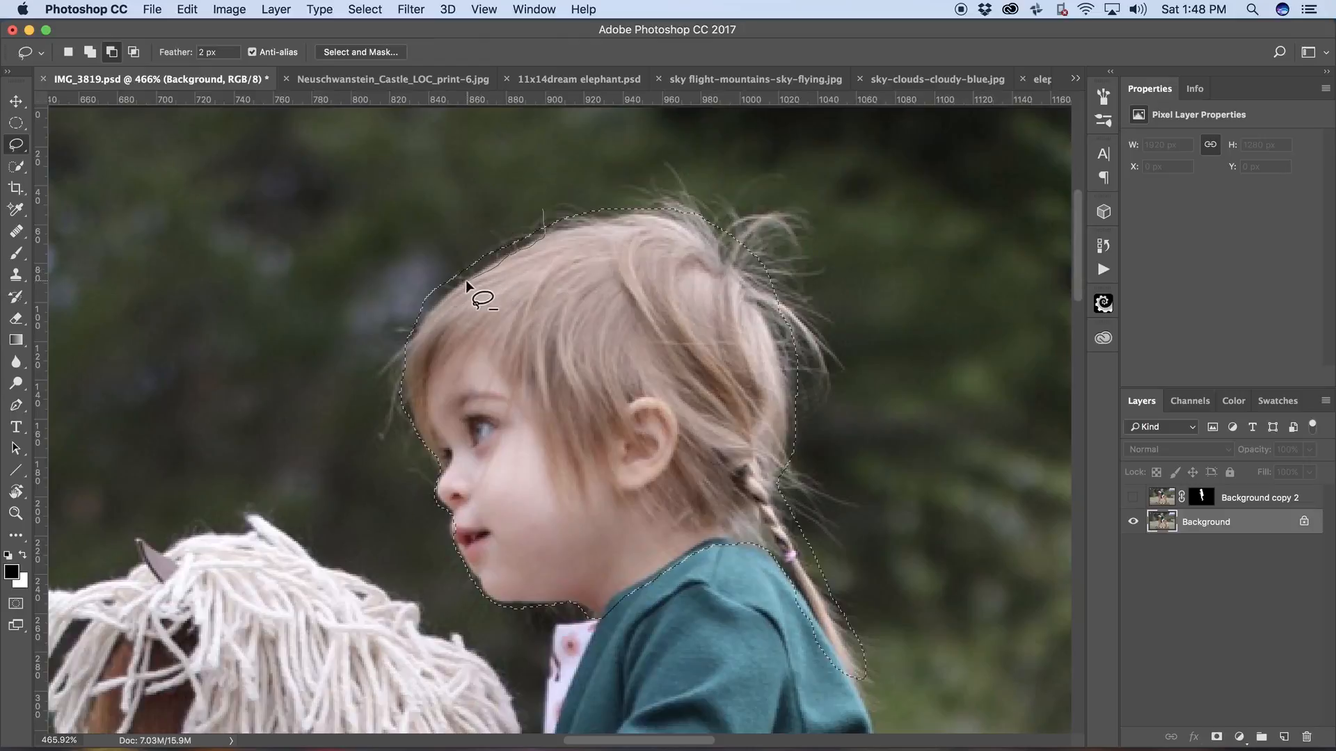
drag(431, 309, 403, 350)
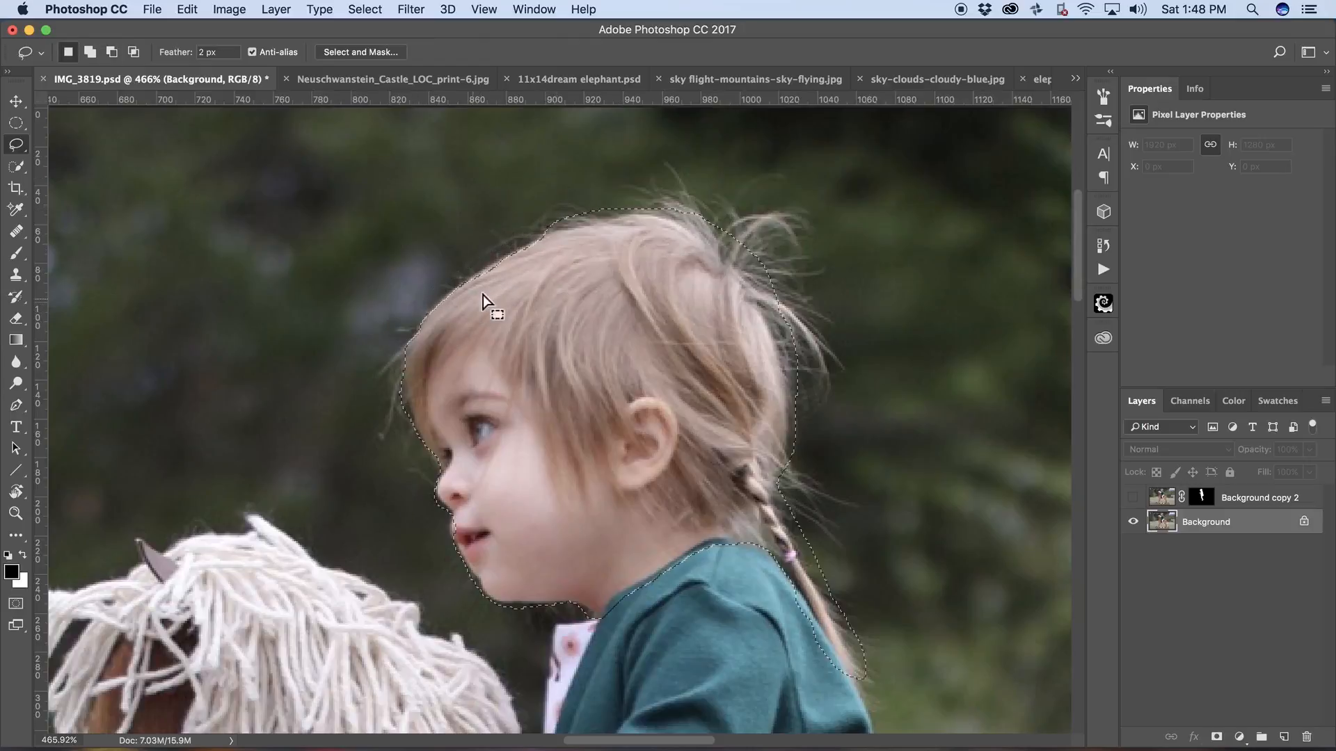
key(shift)
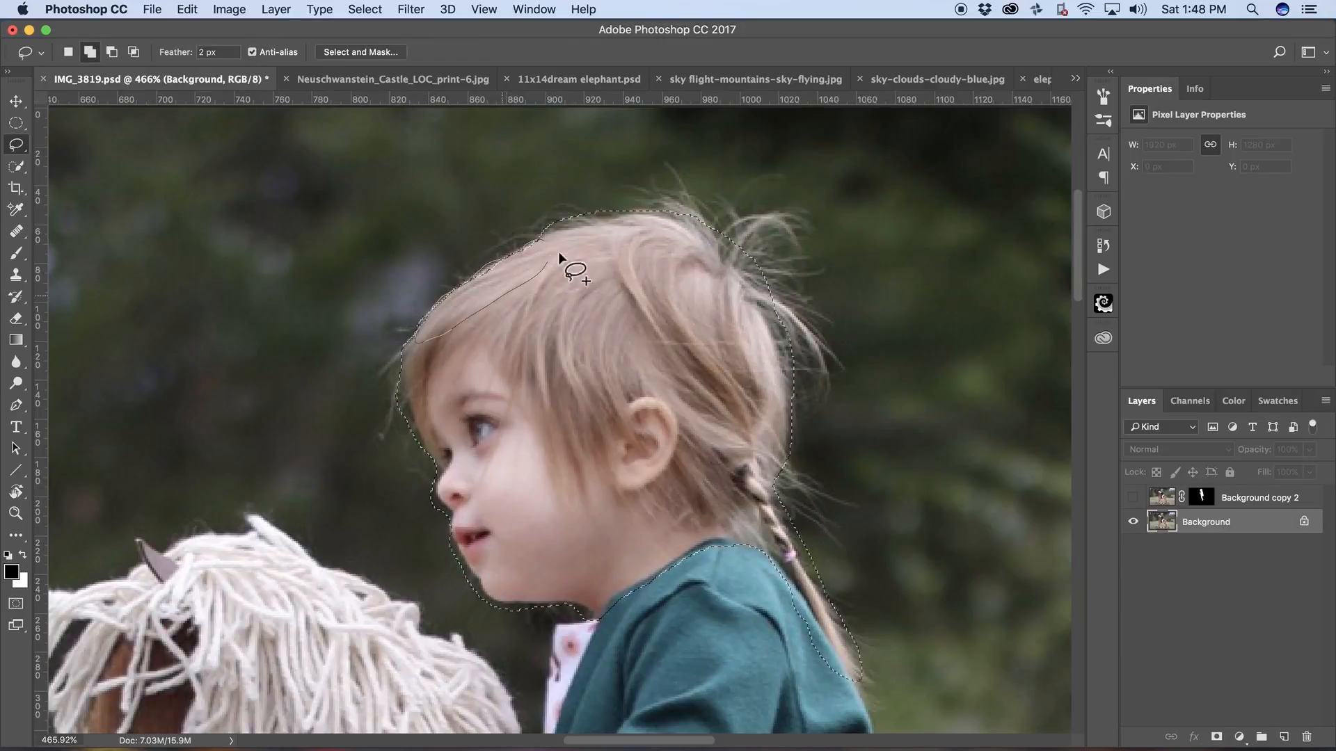
drag(558, 254, 562, 243)
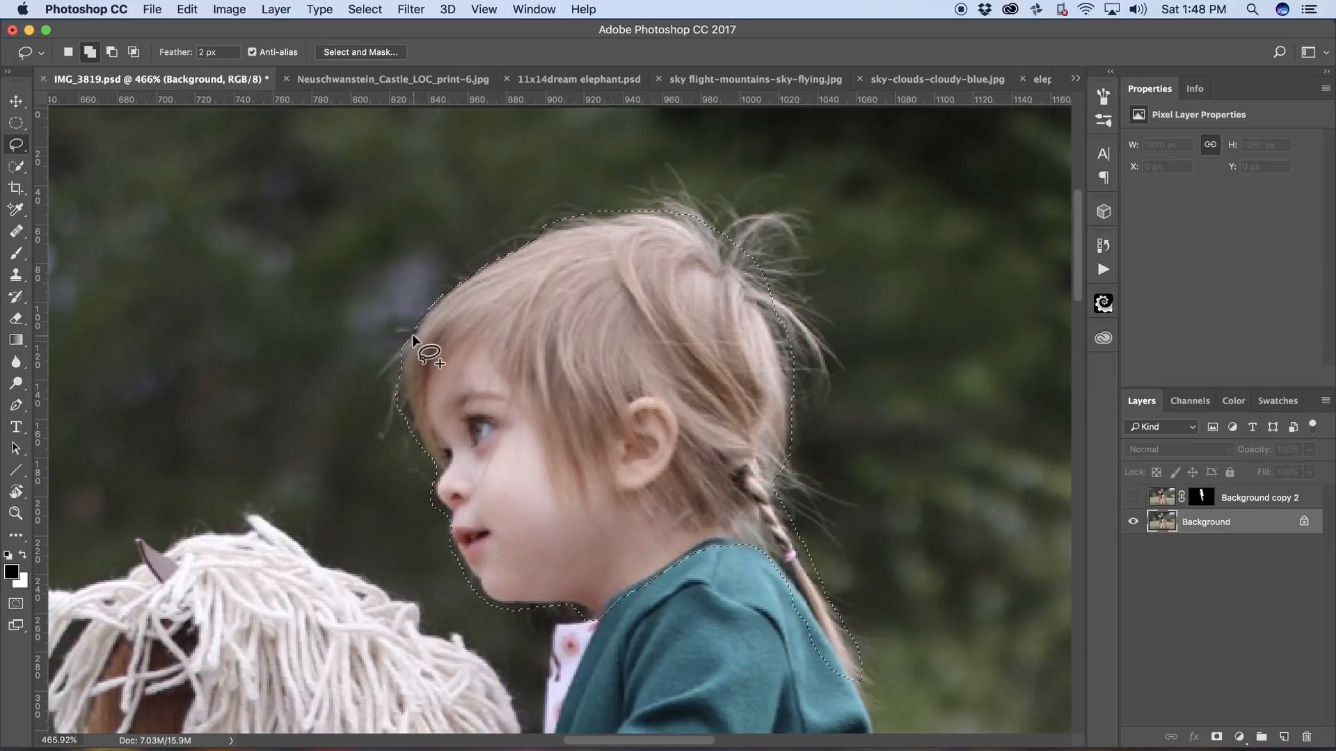
- Subtract the background in front of the forehead and nose from the head selection, keeping the nose included
key(alt)
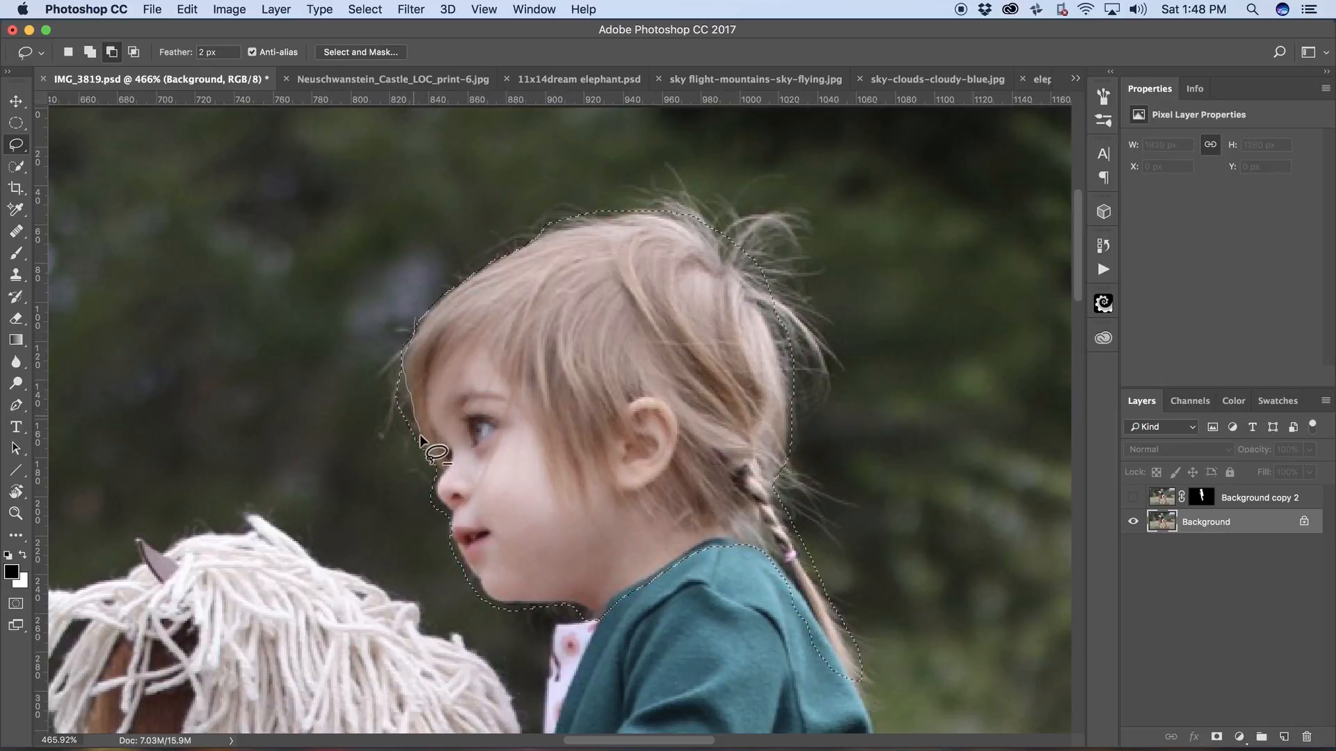
mouse_move(437, 466)
mouse_down()
mouse_move(392, 447)
mouse_move(410, 323)
mouse_up()
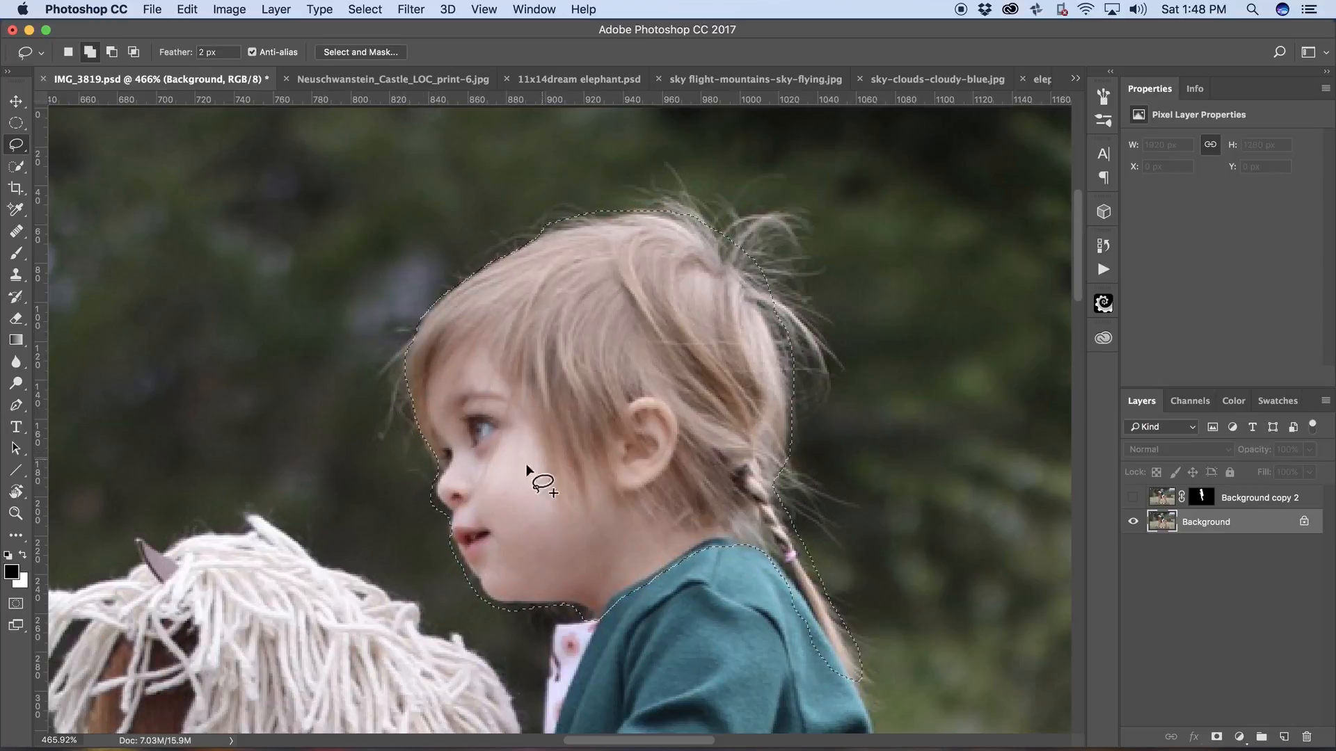
mouse_move(429, 463)
mouse_down()
mouse_move(455, 519)
mouse_move(426, 531)
mouse_up()
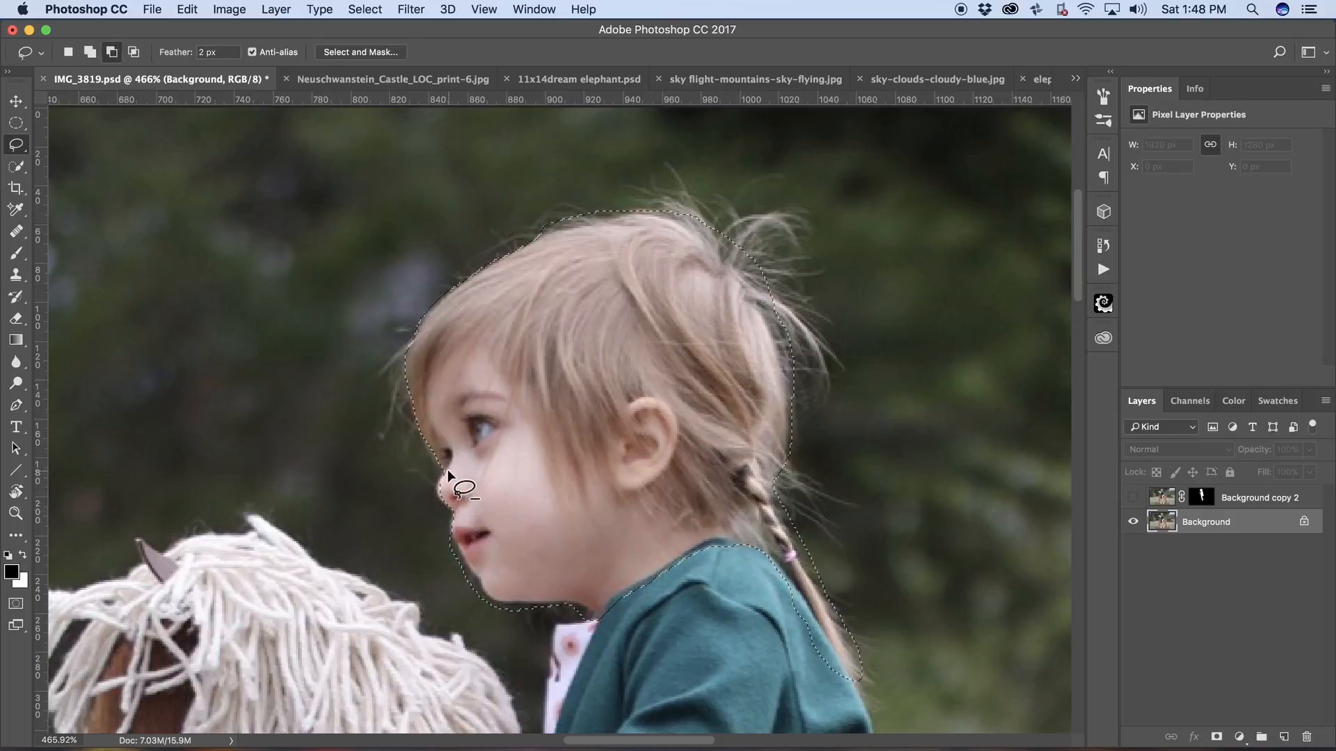
mouse_move(448, 469)
mouse_down()
mouse_move(447, 496)
mouse_move(477, 483)
mouse_up()
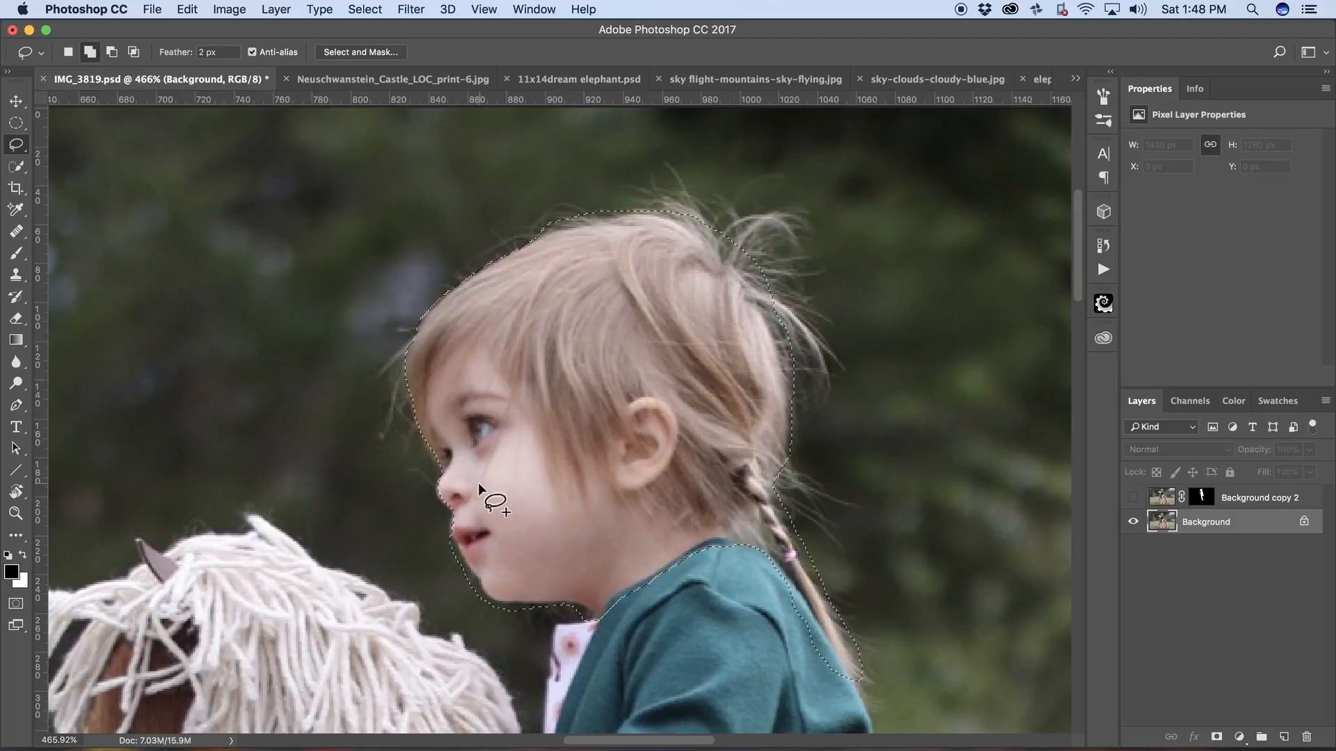
- Subtract the background in front of the mouth and chin from the head selection, following the lip and jaw edge
key(alt)
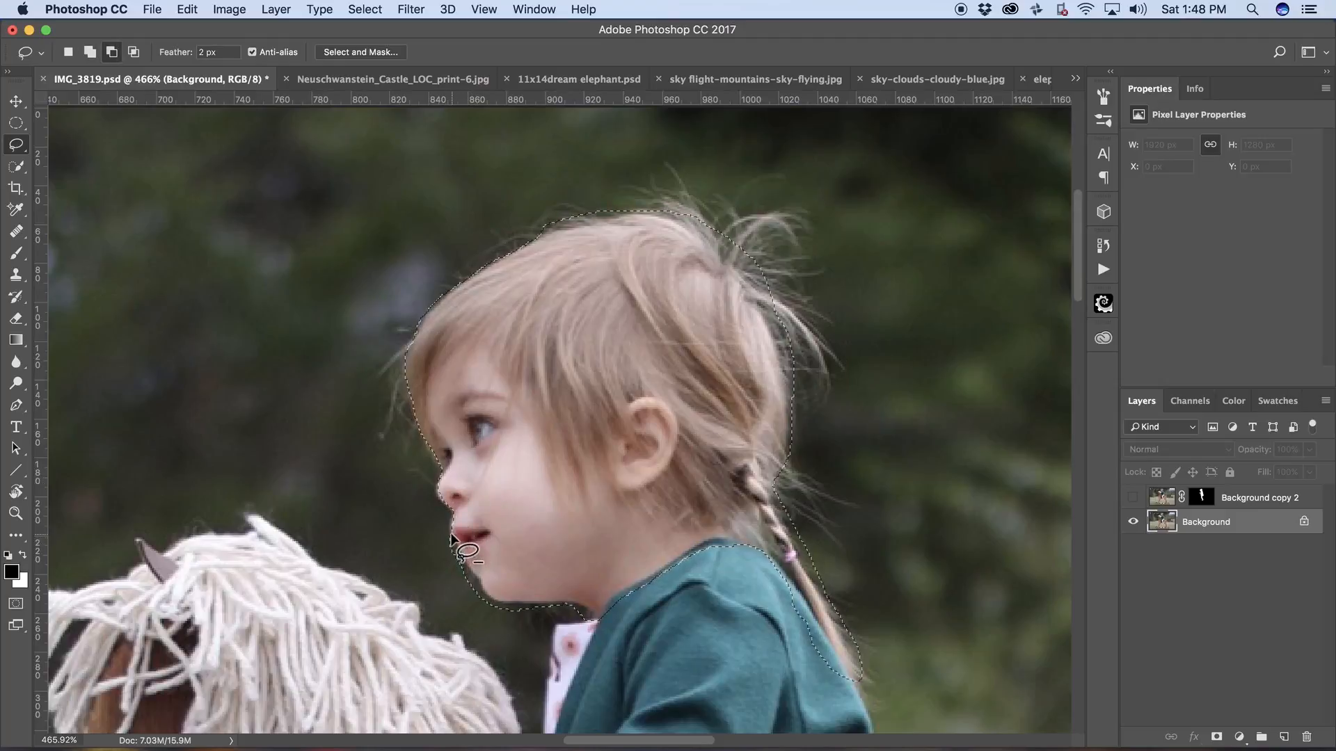
mouse_move(477, 576)
mouse_down()
mouse_move(501, 617)
mouse_move(453, 567)
mouse_move(501, 530)
mouse_move(477, 566)
mouse_up()
key(shift)
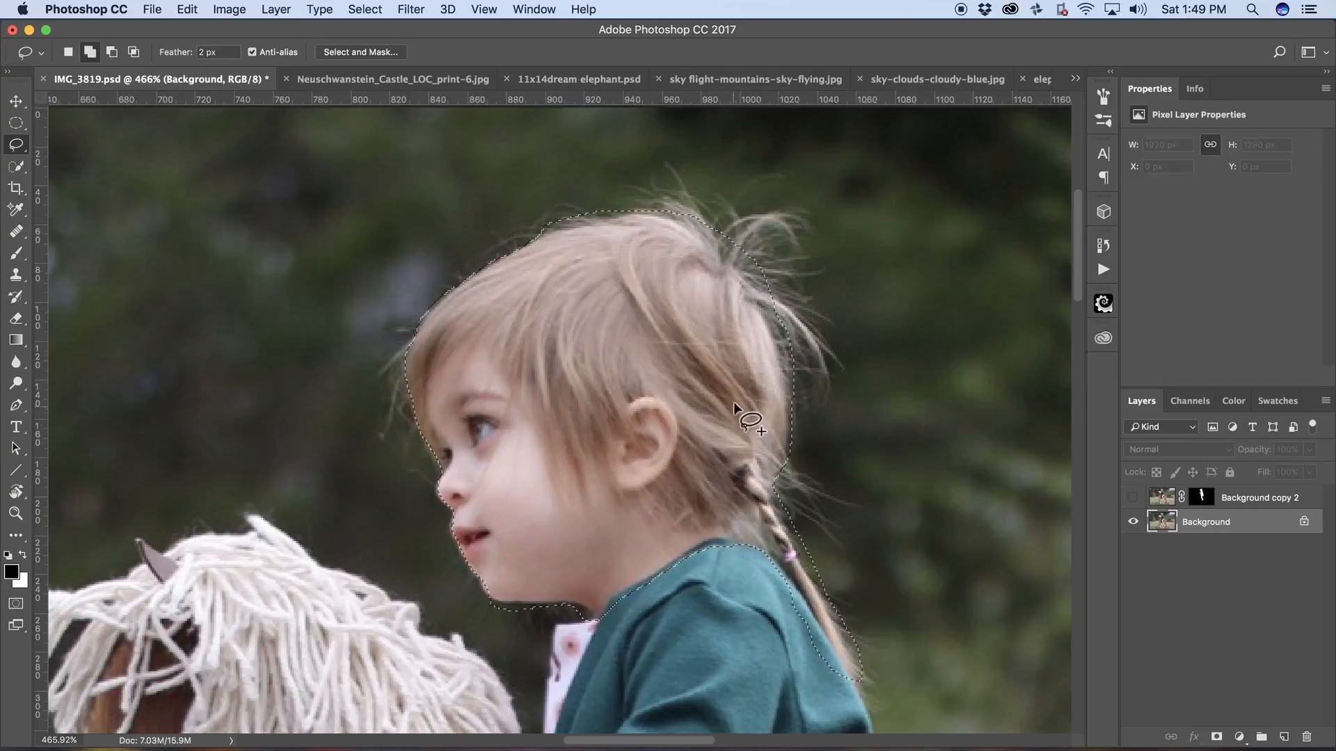
- Draw a freehand Lasso selection around the green grass patch in front of the rocking horse
scroll(511, 386, down, 6)
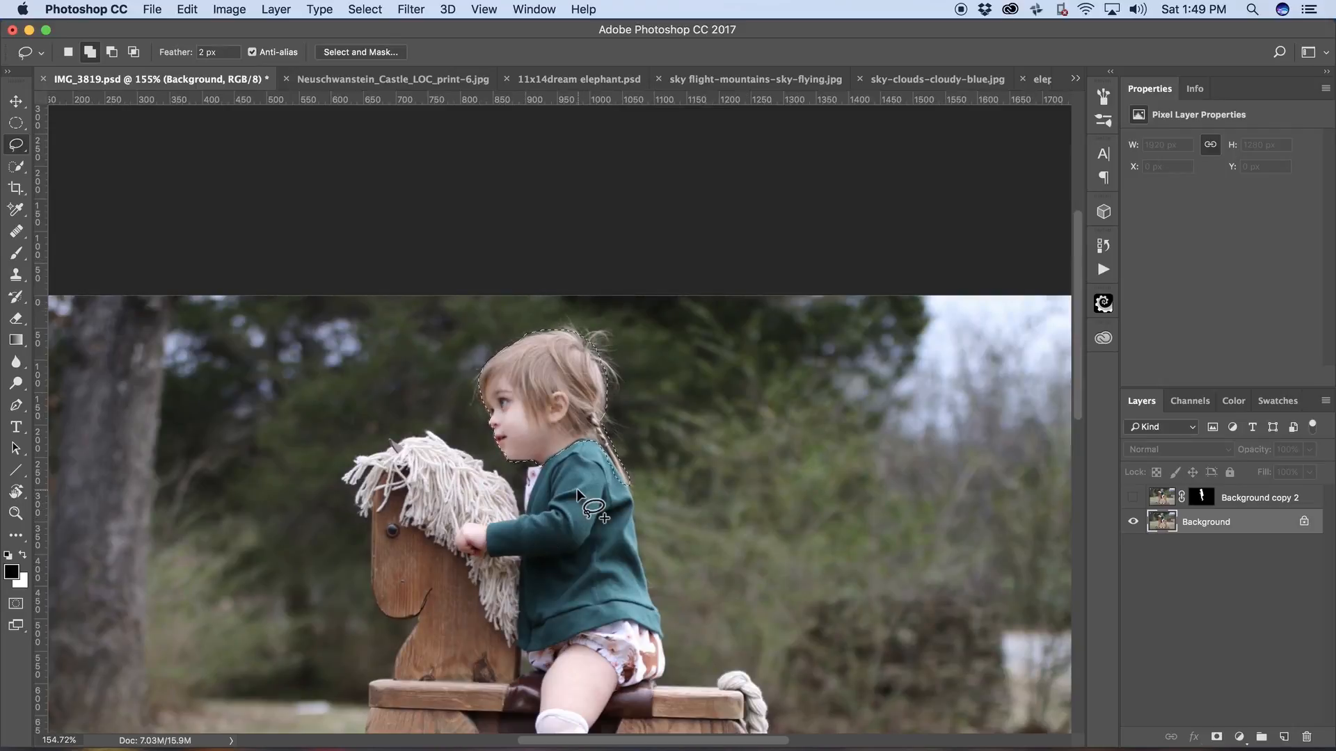
scroll(578, 488, down, 6)
scroll(577, 488, down, 2)
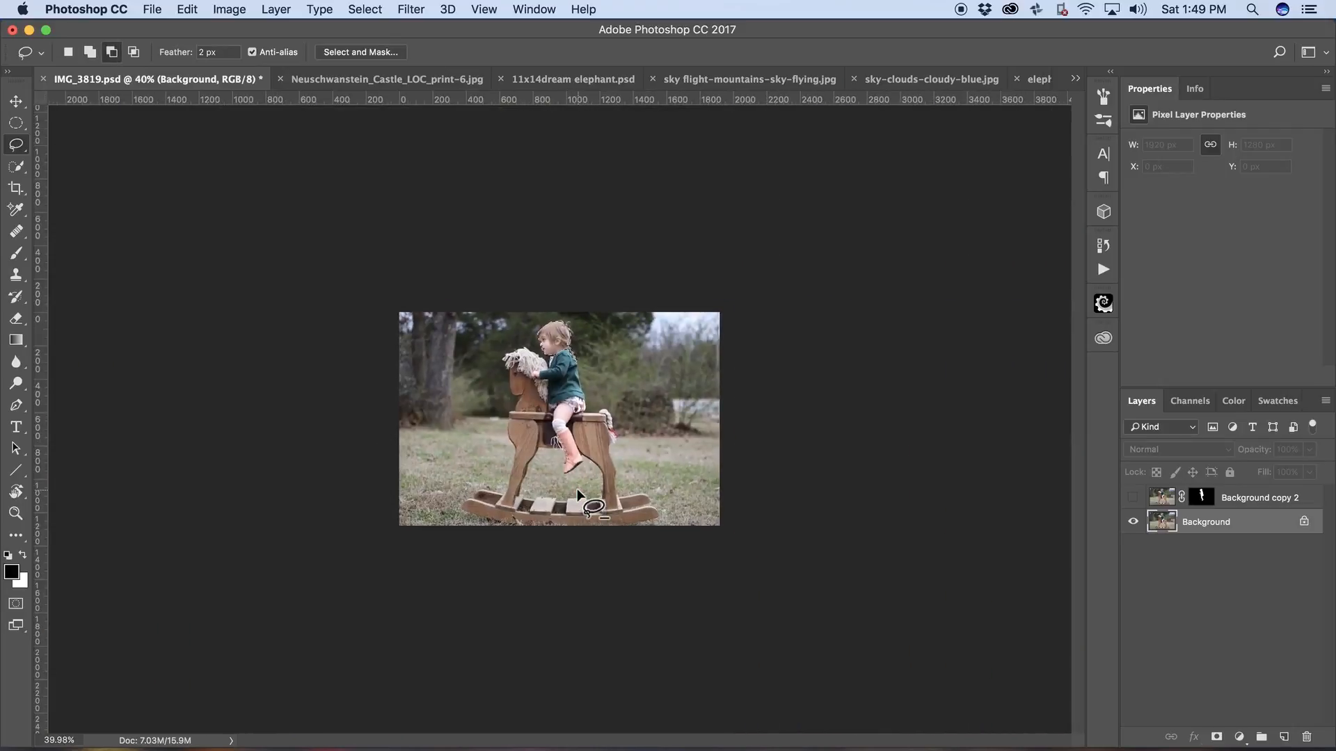
scroll(560, 428, up, 5)
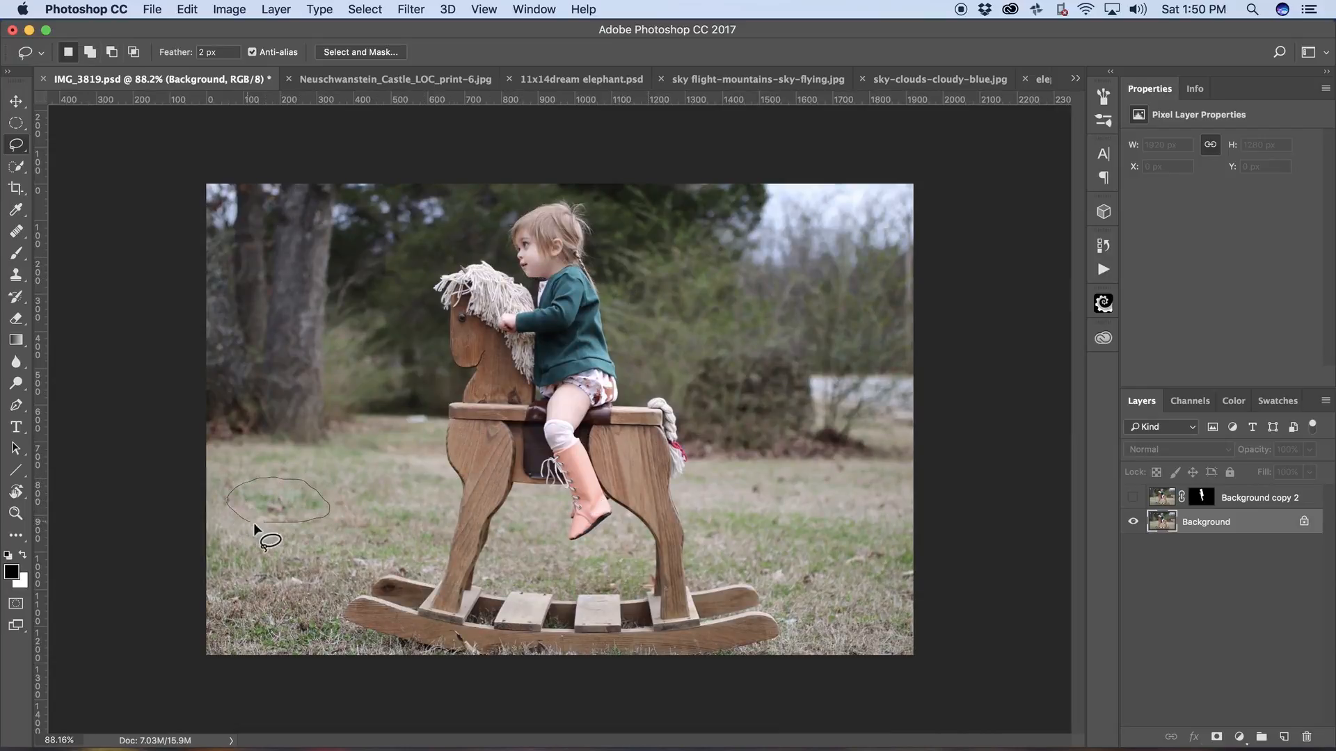
drag(254, 523, 256, 524)
key(shift+BackSpace)
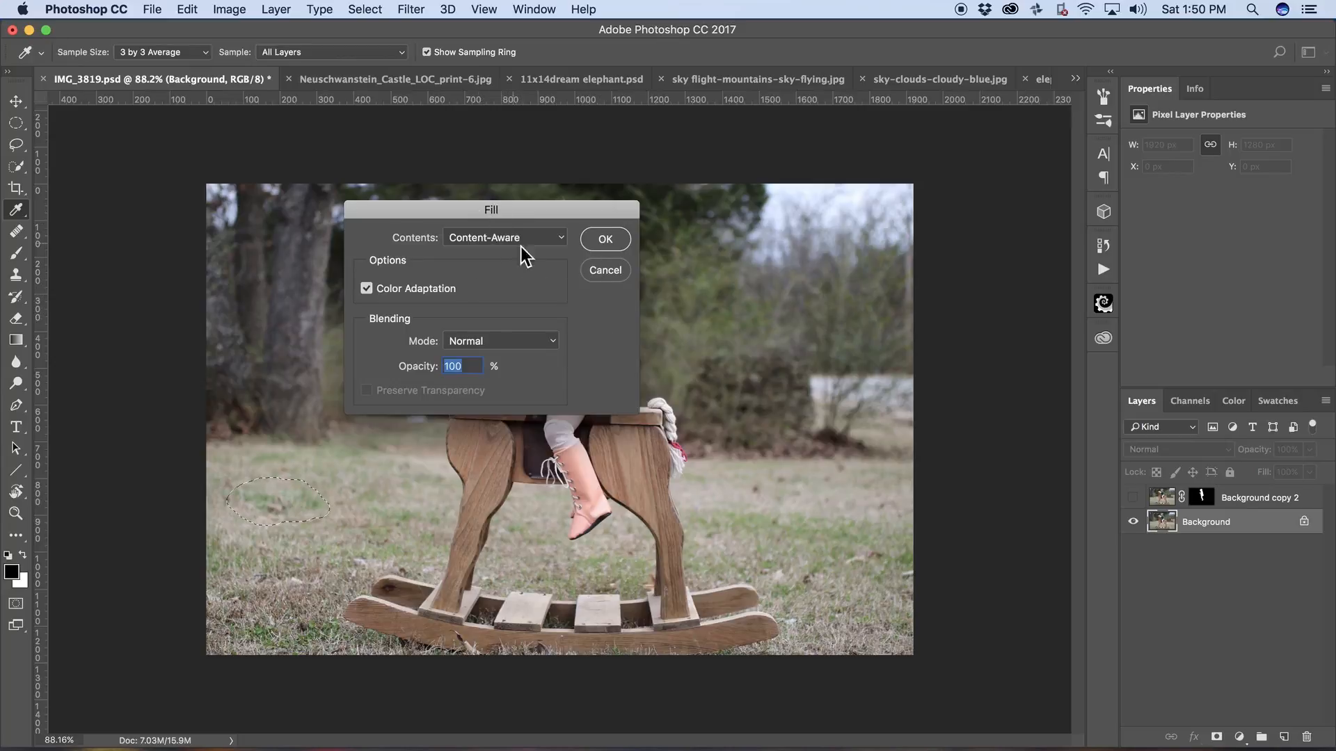
click(606, 273)
- Fill the selected grass patch using Content-Aware contents with Color Adaptation enabled
click(188, 9)
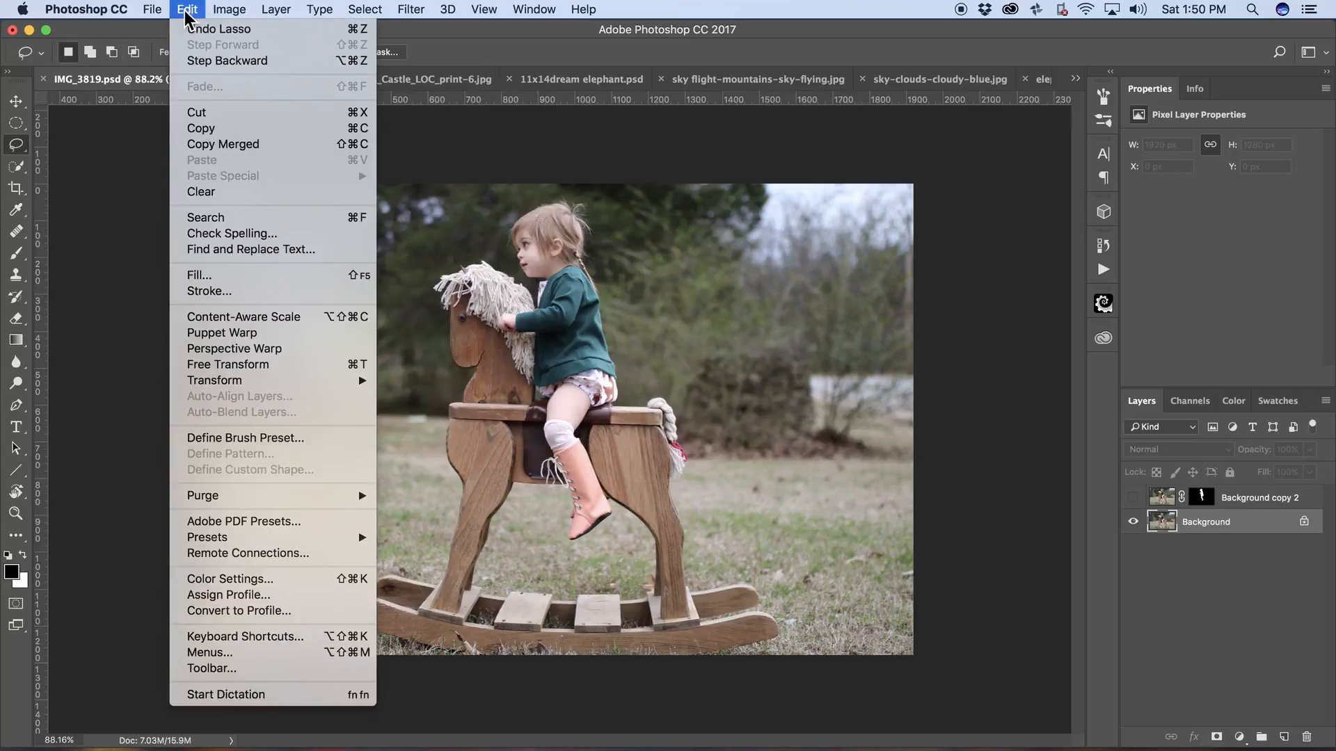
click(249, 277)
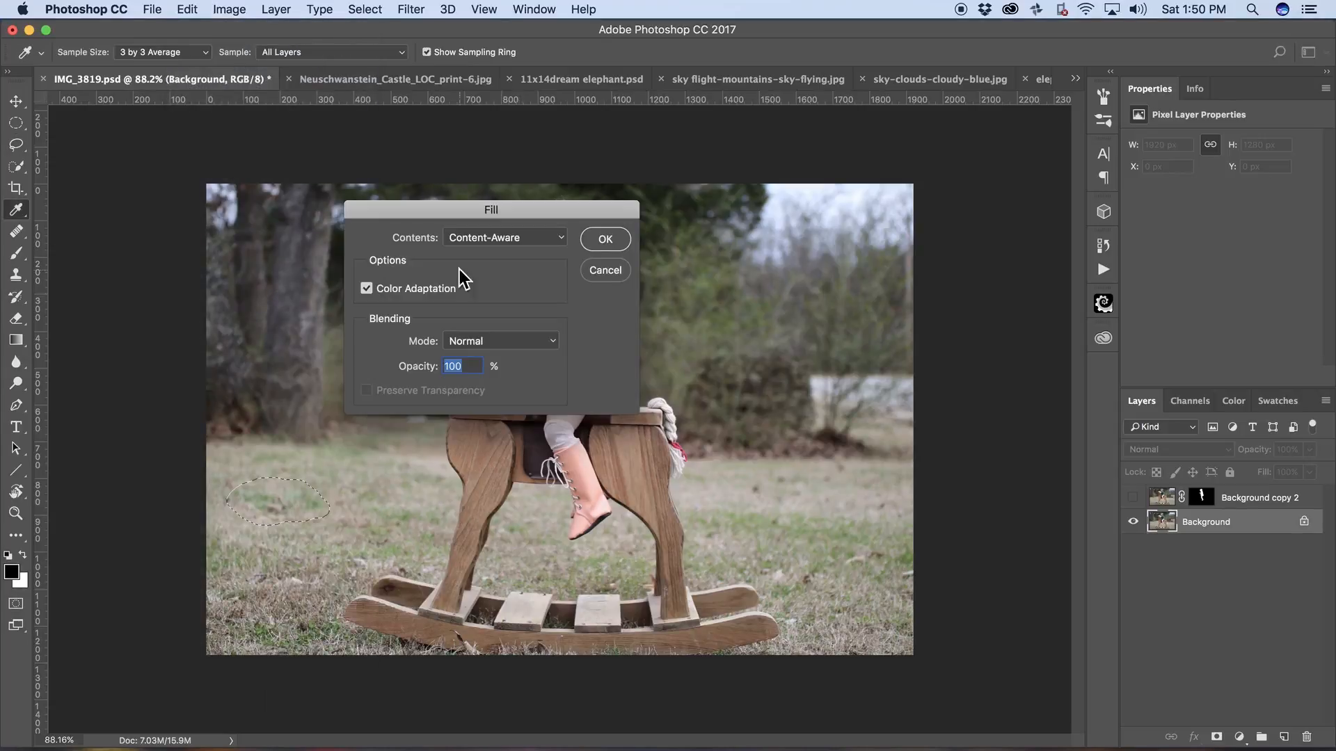
click(563, 240)
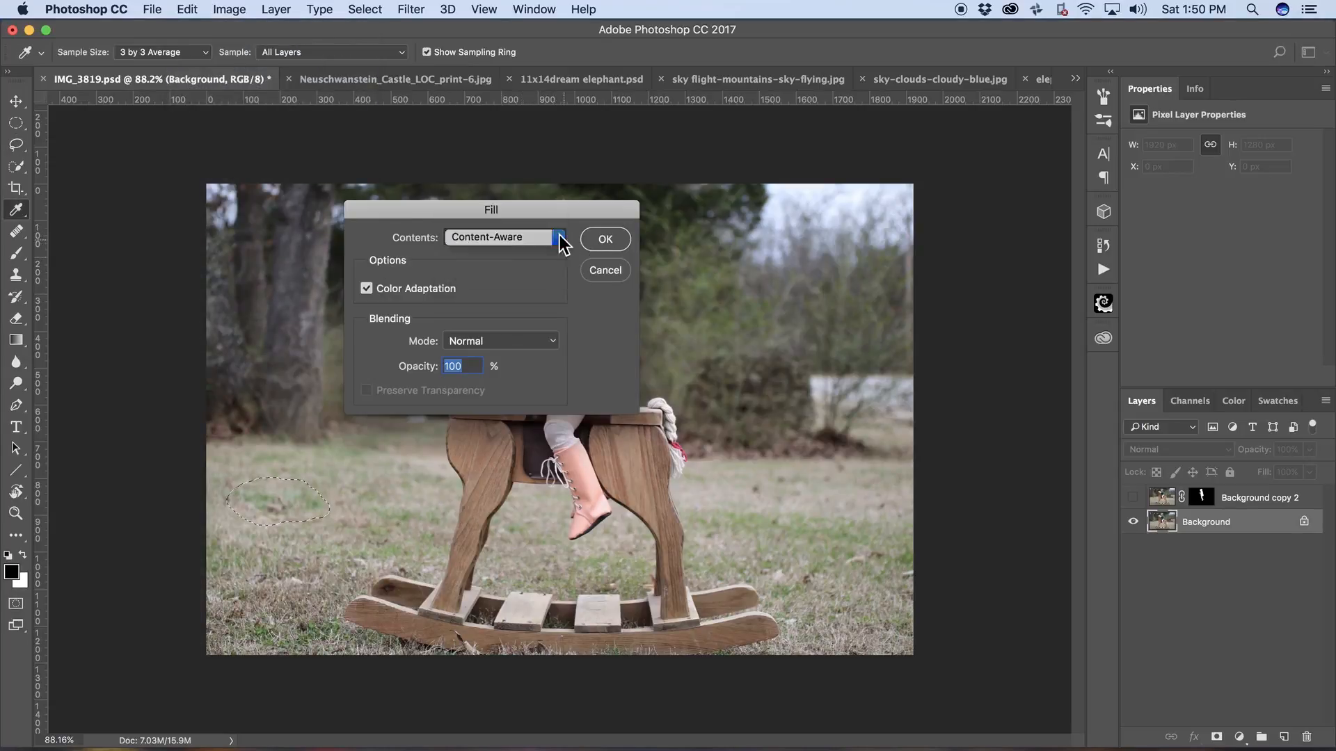
click(539, 240)
click(612, 244)
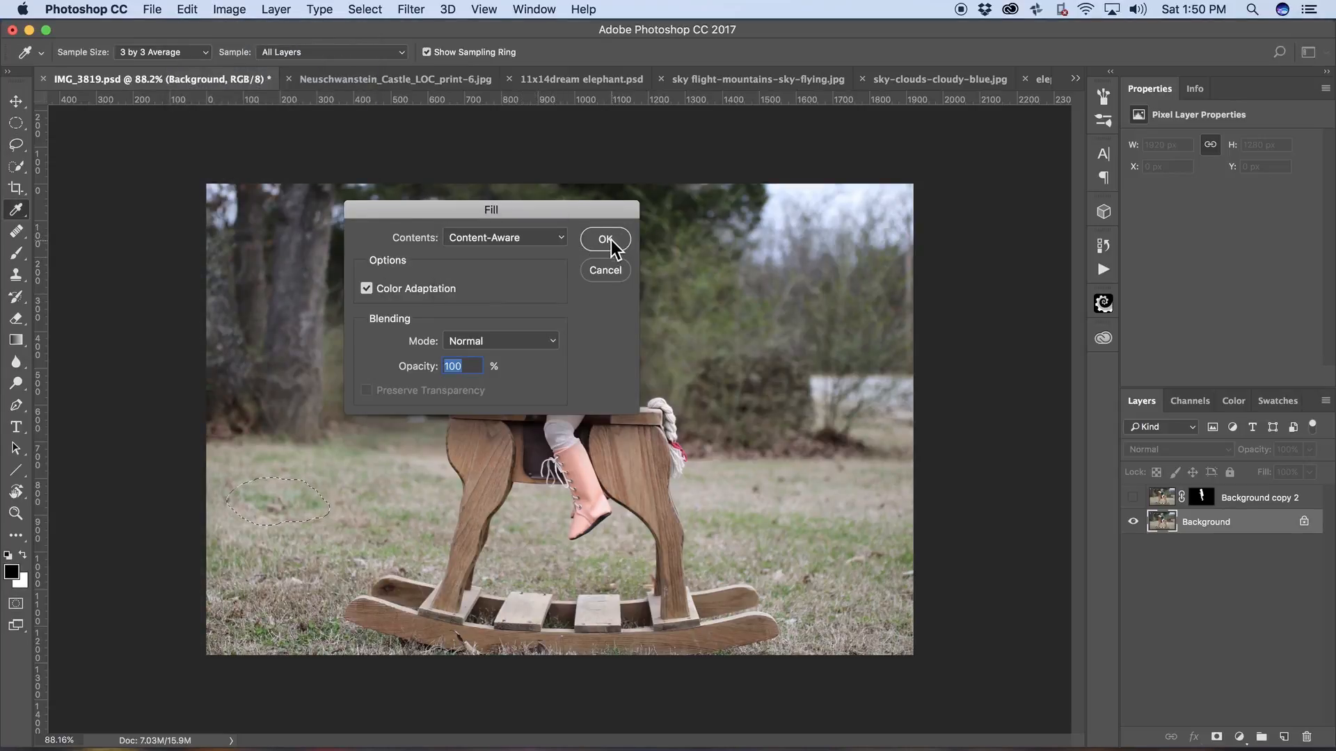
click(607, 241)
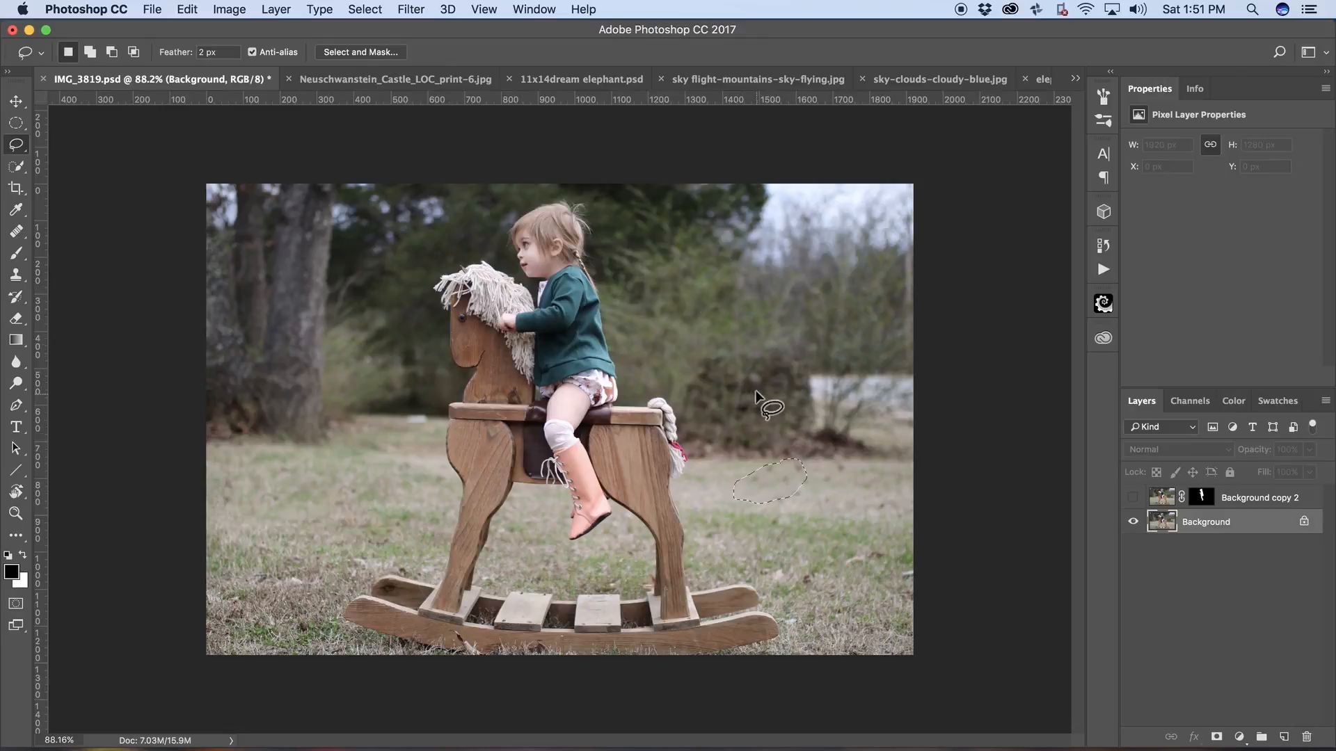
- Try freehand Lasso selections over the trees and bushes behind the horse, and deselect them
drag(761, 381, 739, 368)
click(794, 272)
mouse_move(752, 432)
mouse_down()
mouse_move(783, 432)
mouse_move(796, 396)
mouse_up()
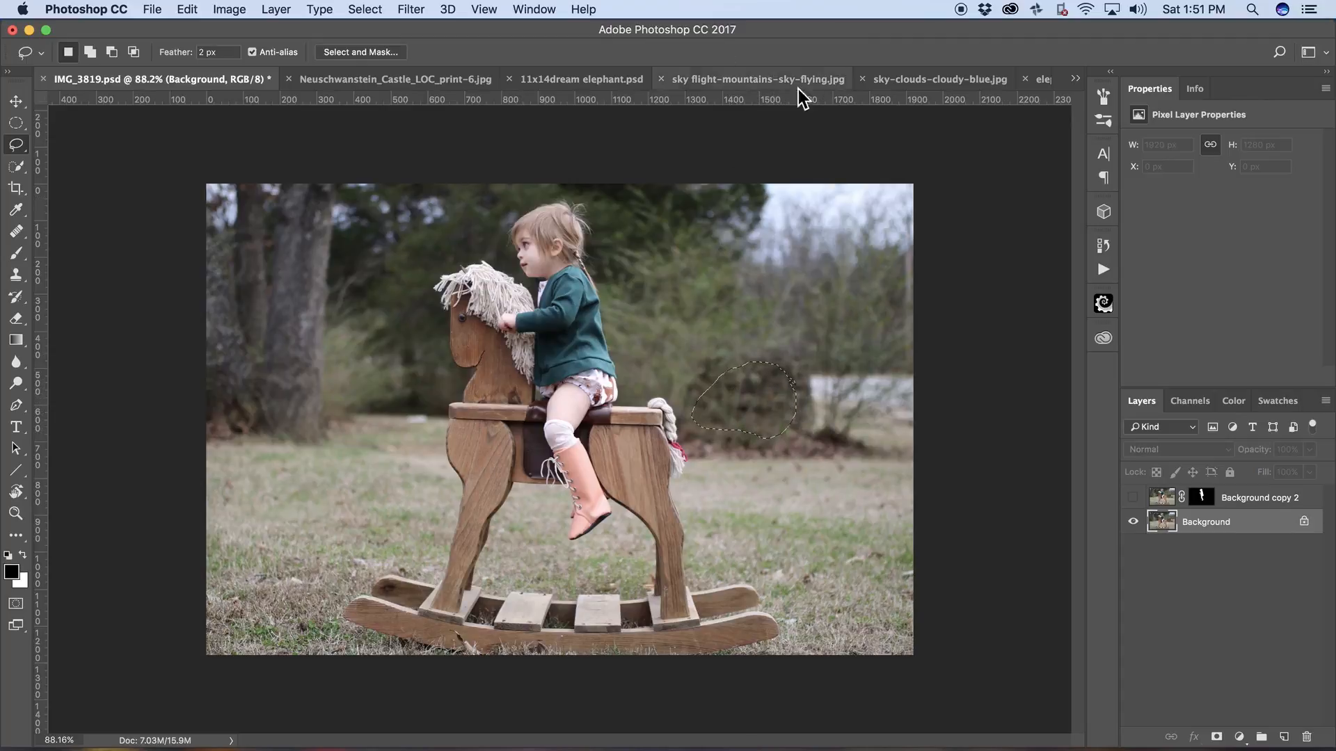
click(733, 319)
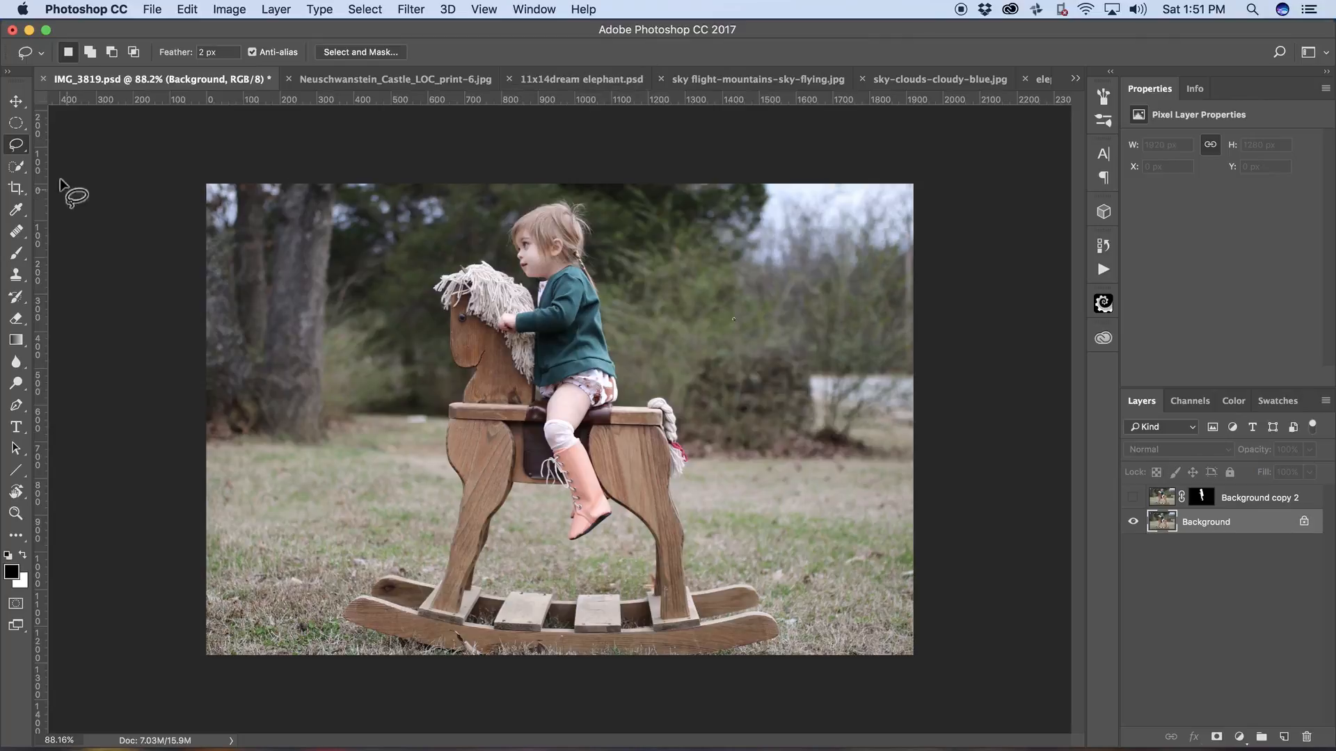
- Try placing straight-edged Polygonal Lasso segments from the horse's chest across the background and tree trunk, and discard the outline
click(18, 146)
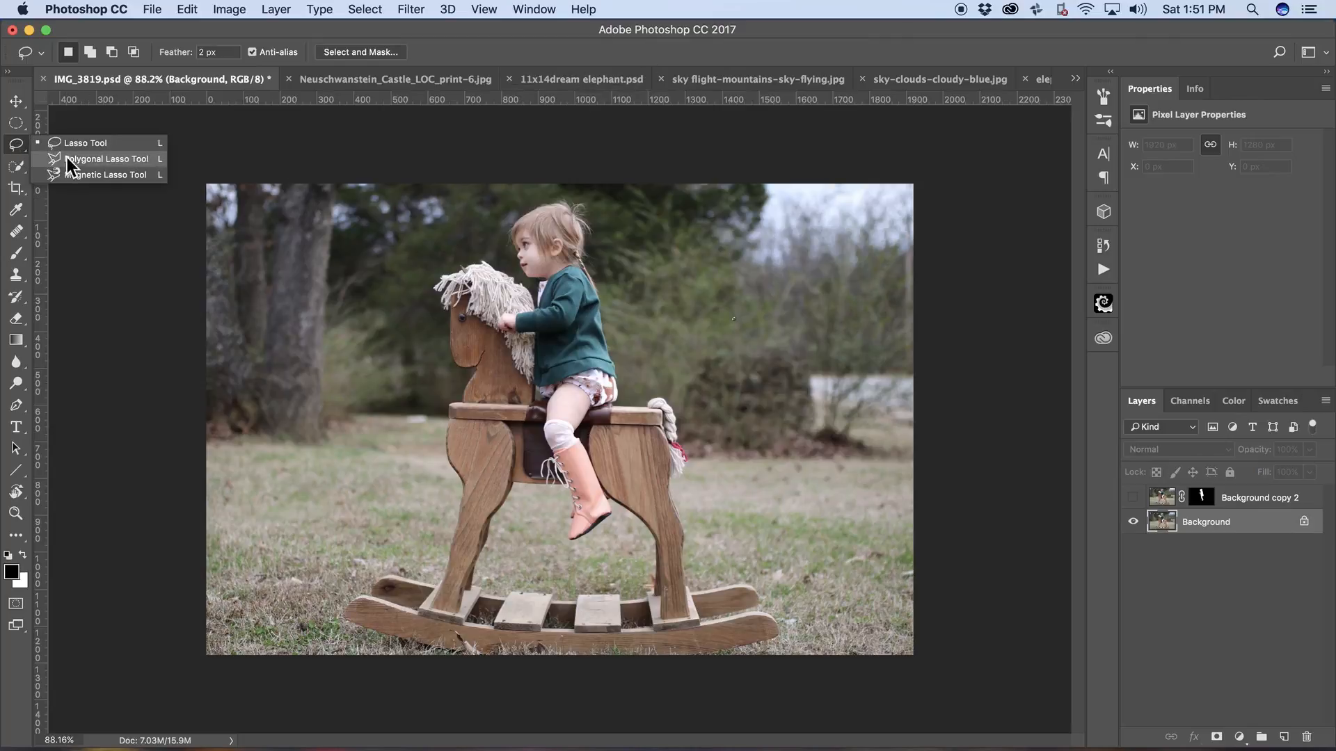
click(93, 158)
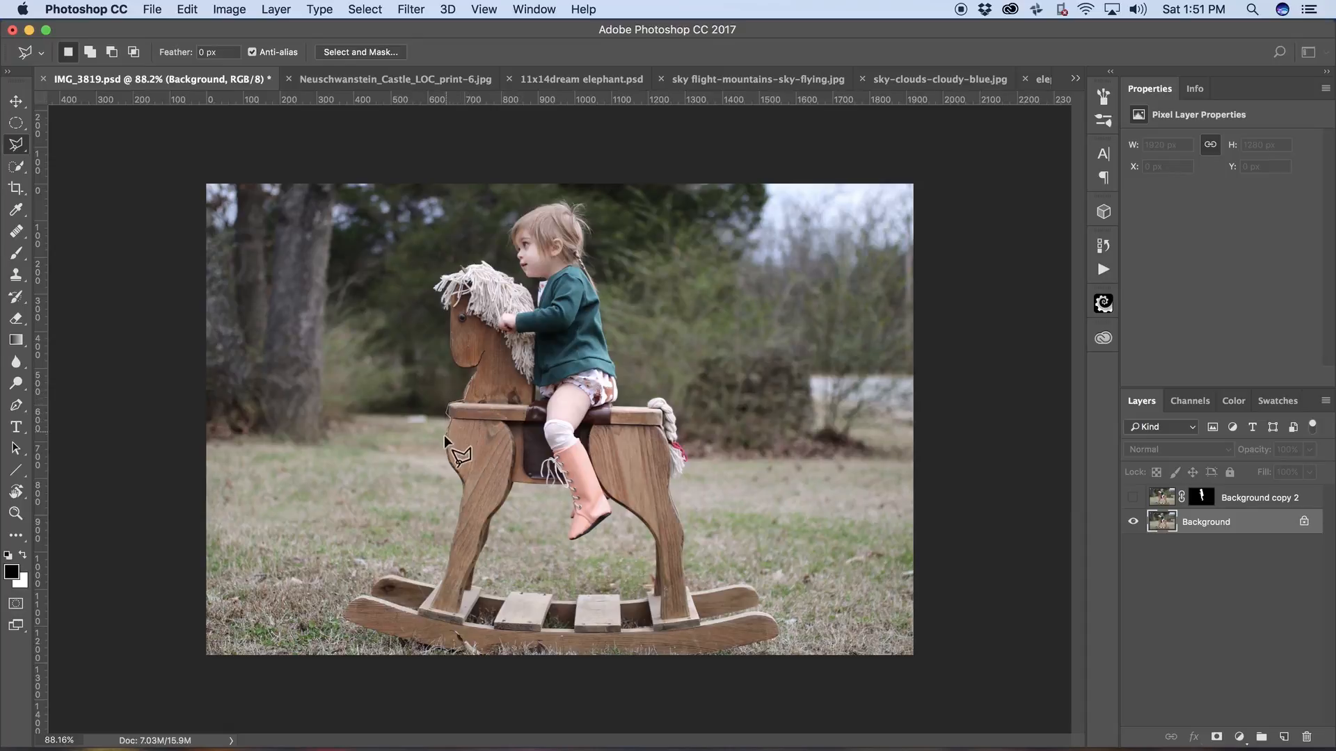
click(445, 457)
click(455, 529)
click(485, 530)
click(749, 376)
click(657, 283)
click(603, 393)
click(710, 456)
click(632, 228)
click(604, 276)
click(662, 204)
click(749, 289)
click(816, 366)
click(834, 257)
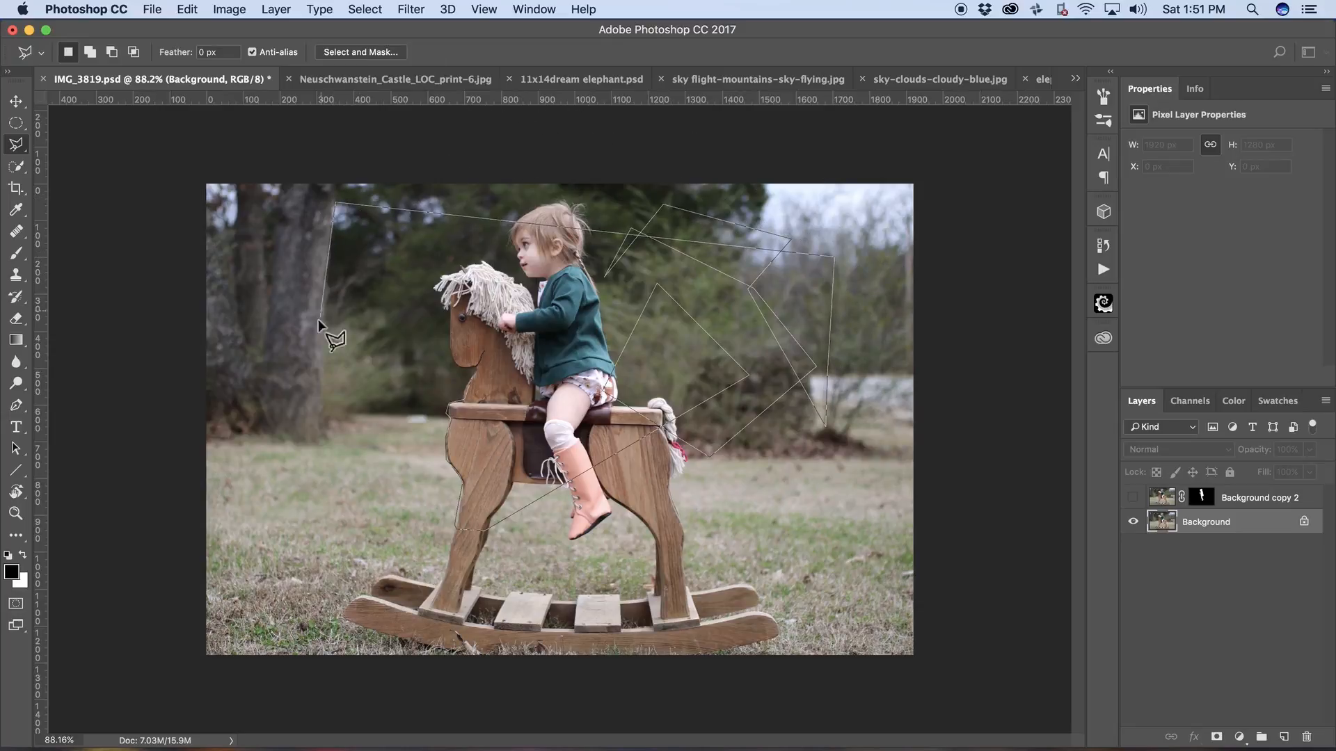
click(315, 354)
click(263, 343)
click(287, 181)
key(Escape)
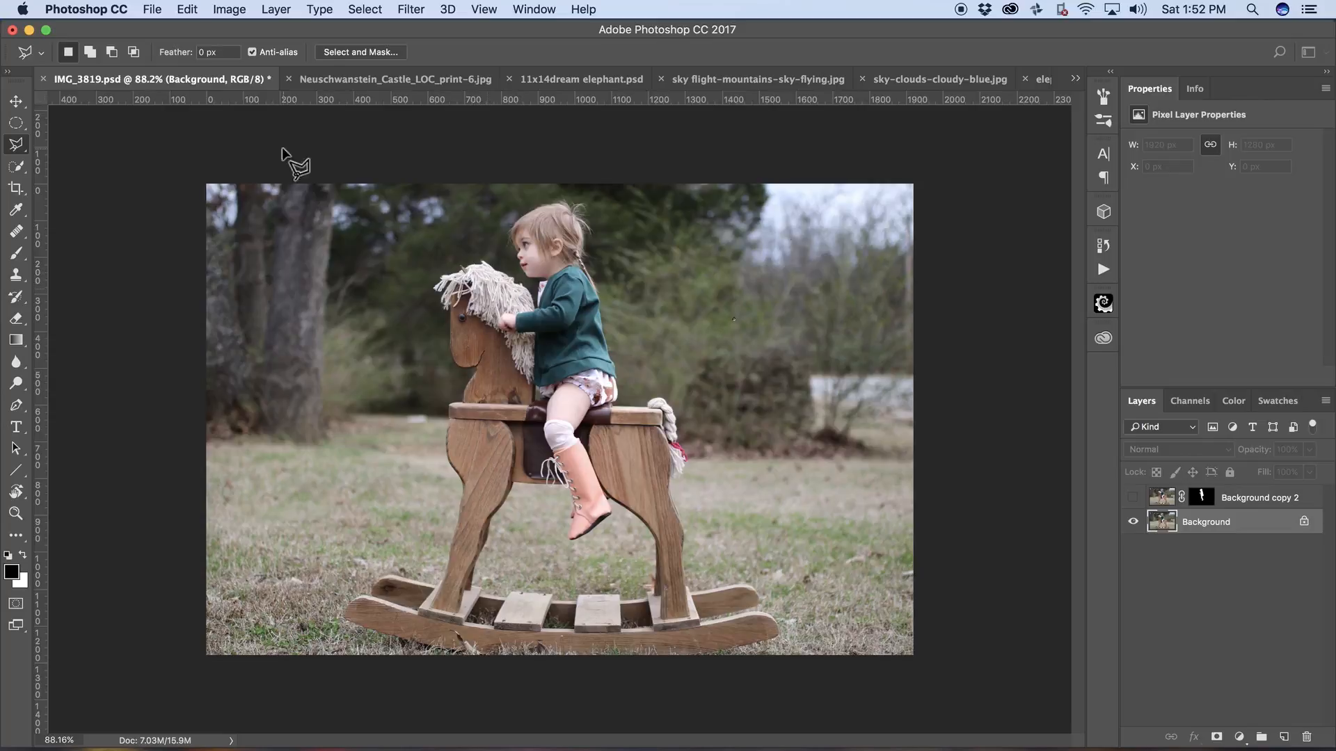
- Trace the front edge of the wooden horse's face, chin and neck with the Magnetic Lasso
click(12, 148)
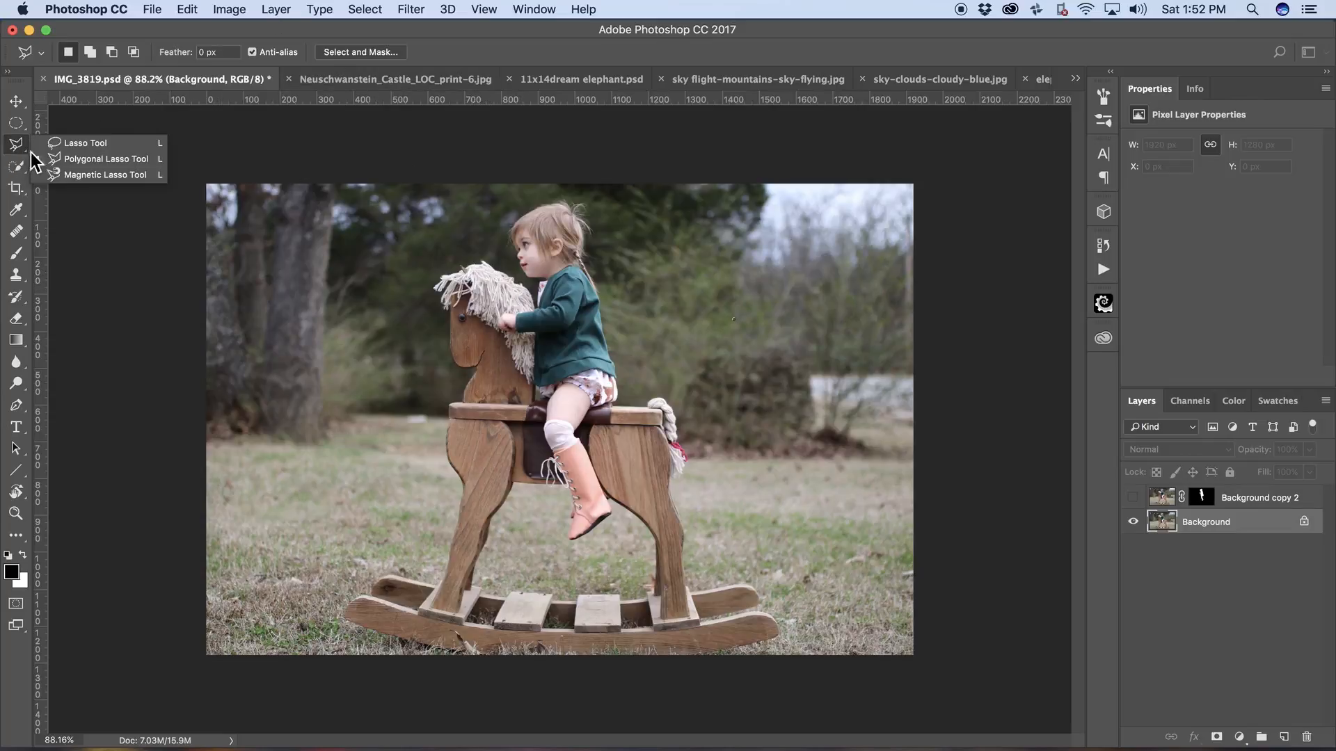
click(125, 175)
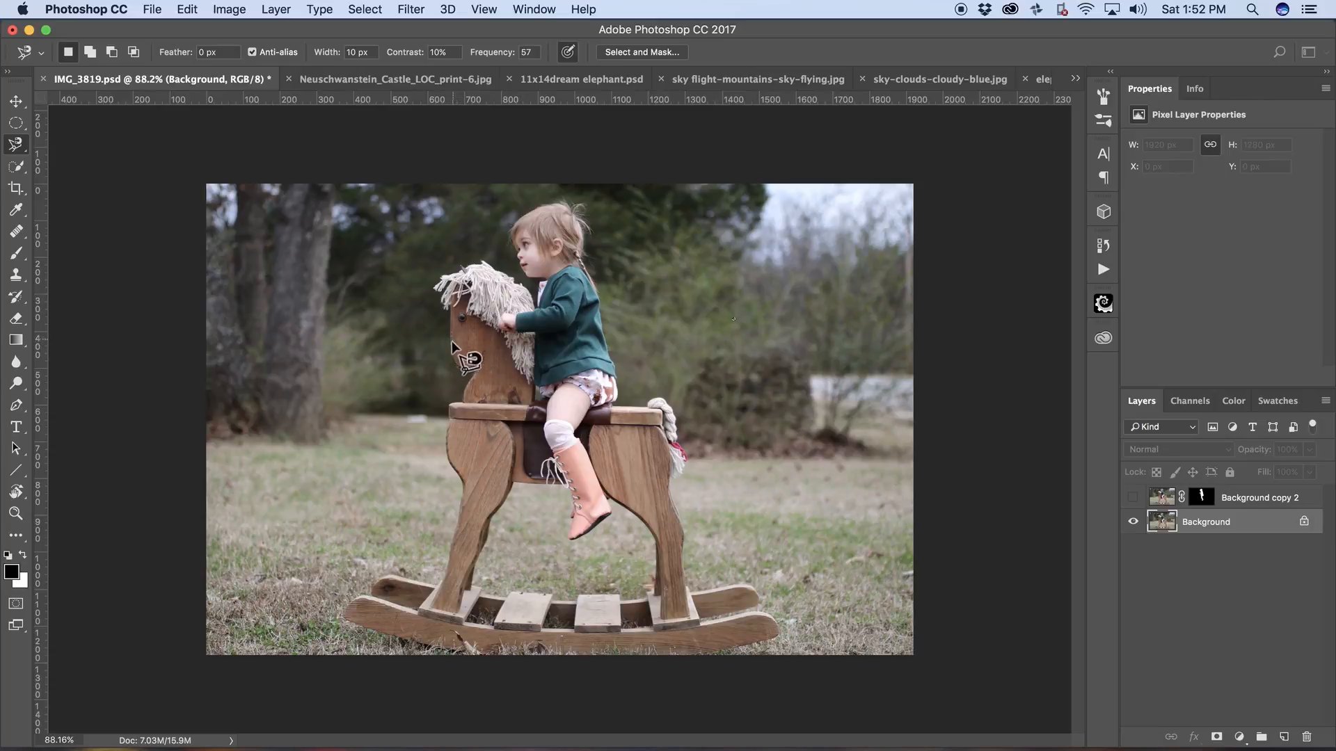
key(super+space)
drag(453, 316, 577, 322)
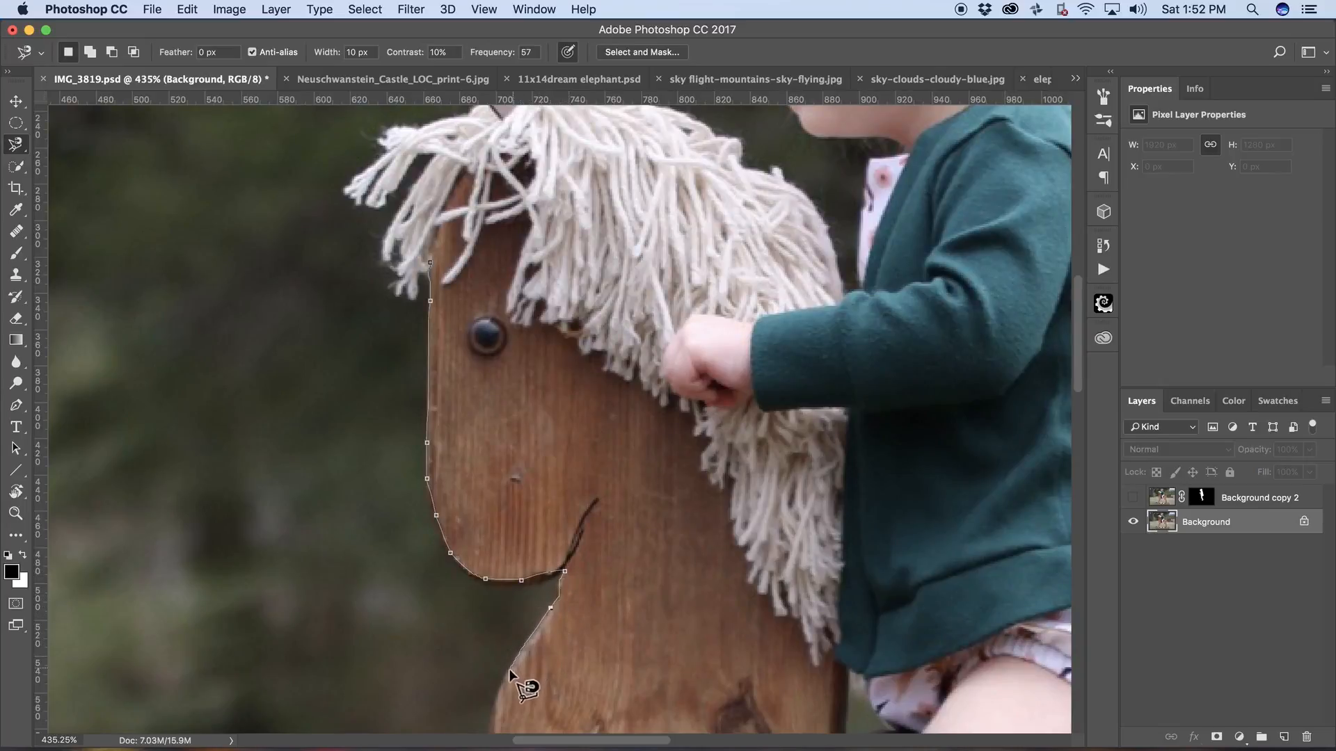
drag(494, 701, 491, 397)
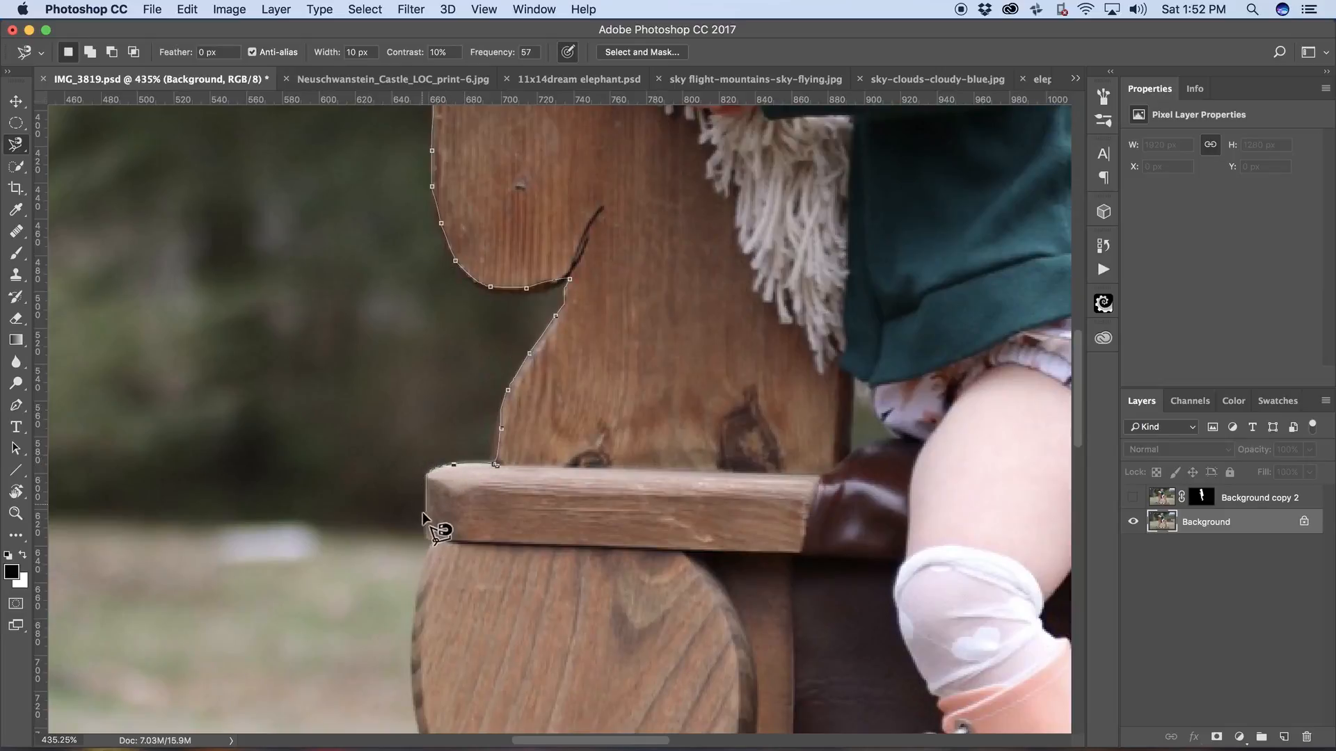
- Continue the magnetic outline around the seat board's end and upper front leg, and close it into a selection
click(437, 545)
scroll(416, 643, down, 5)
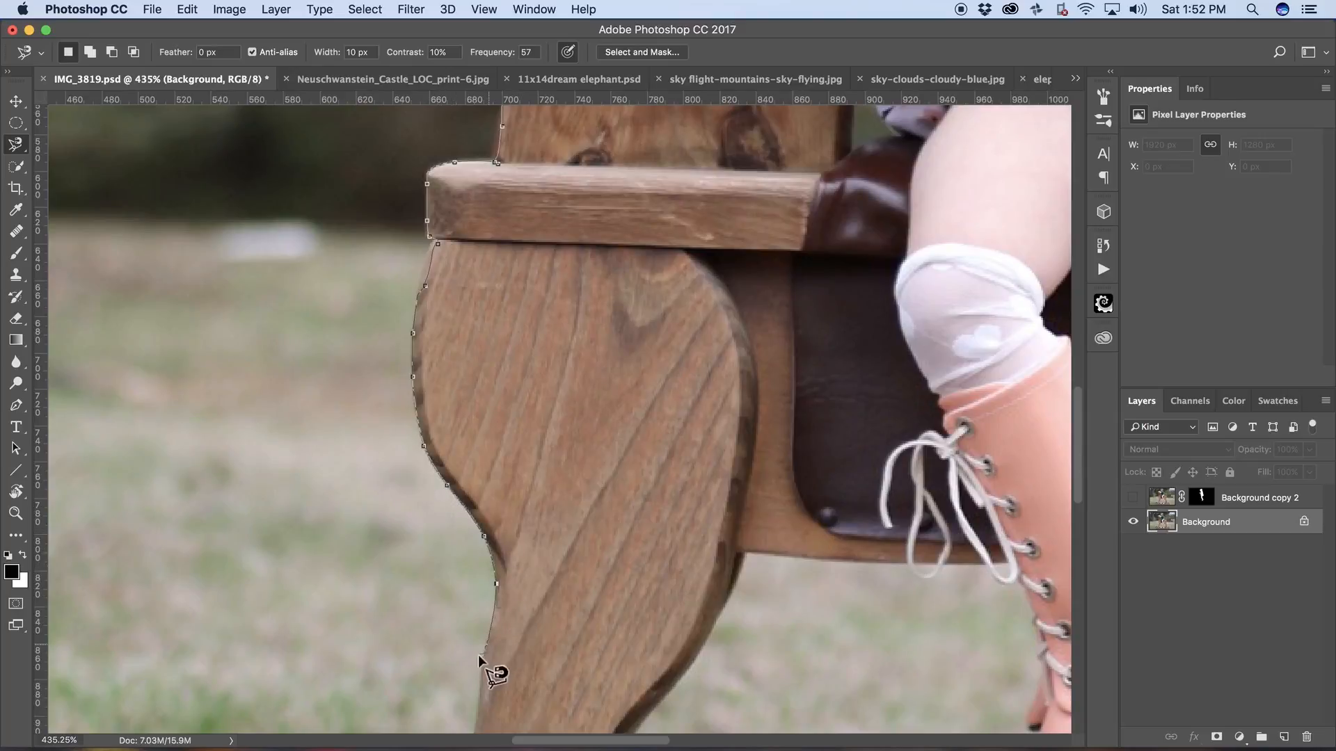
key(space)
click(478, 698)
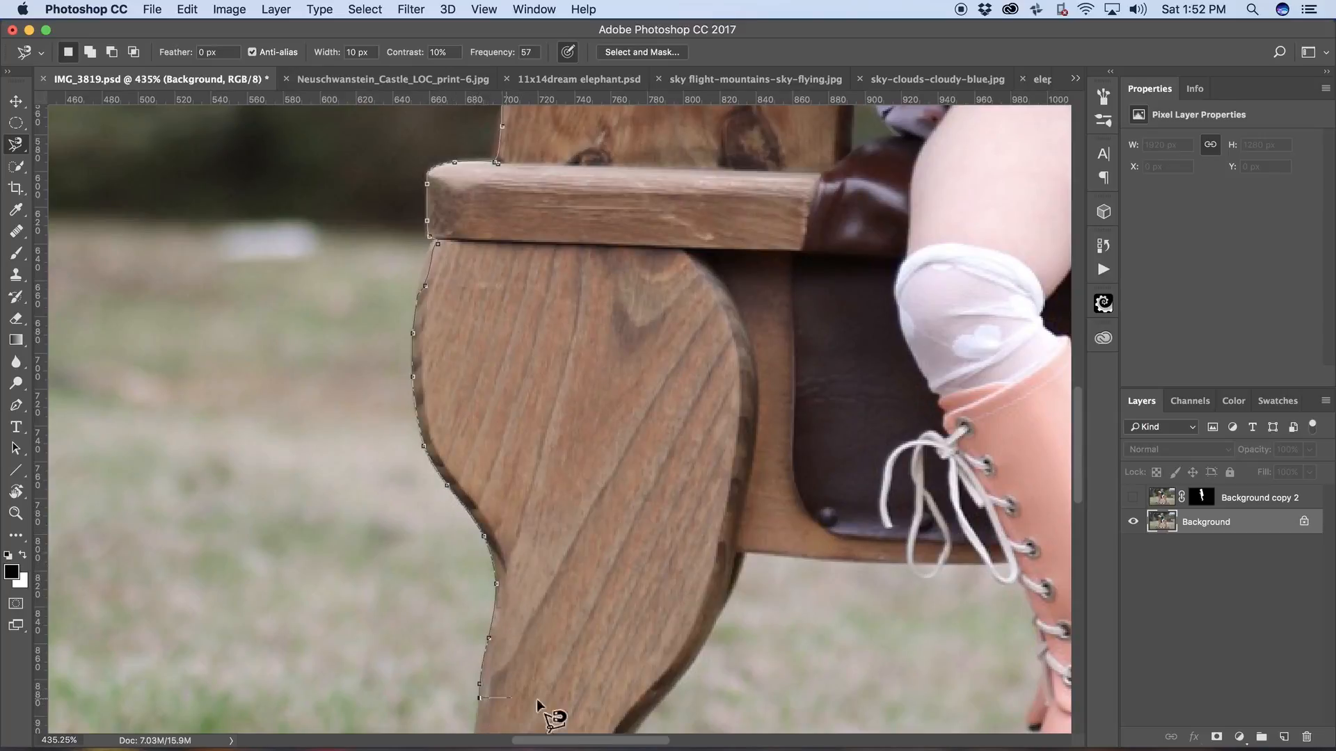
click(640, 701)
click(687, 247)
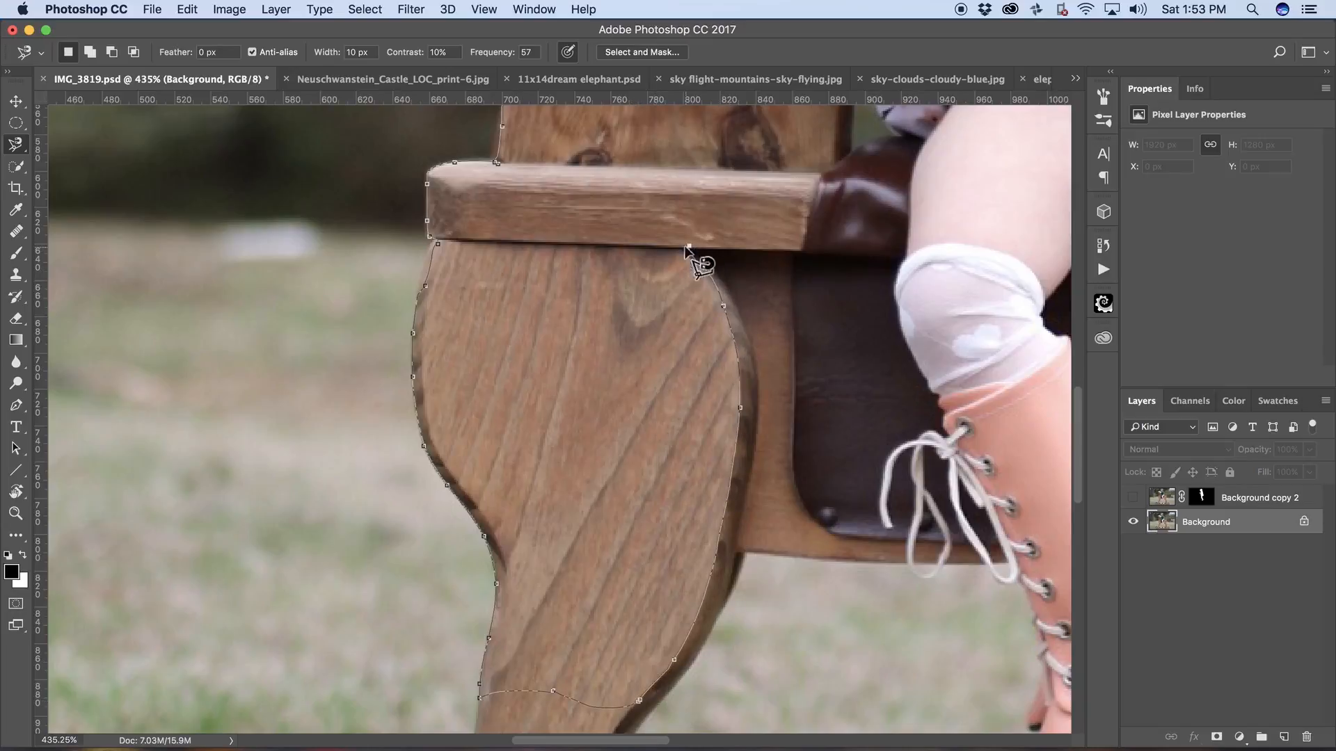
double_click(796, 251)
drag(612, 251, 569, 374)
mouse_move(552, 292)
mouse_down()
mouse_move(551, 507)
mouse_move(515, 528)
mouse_up()
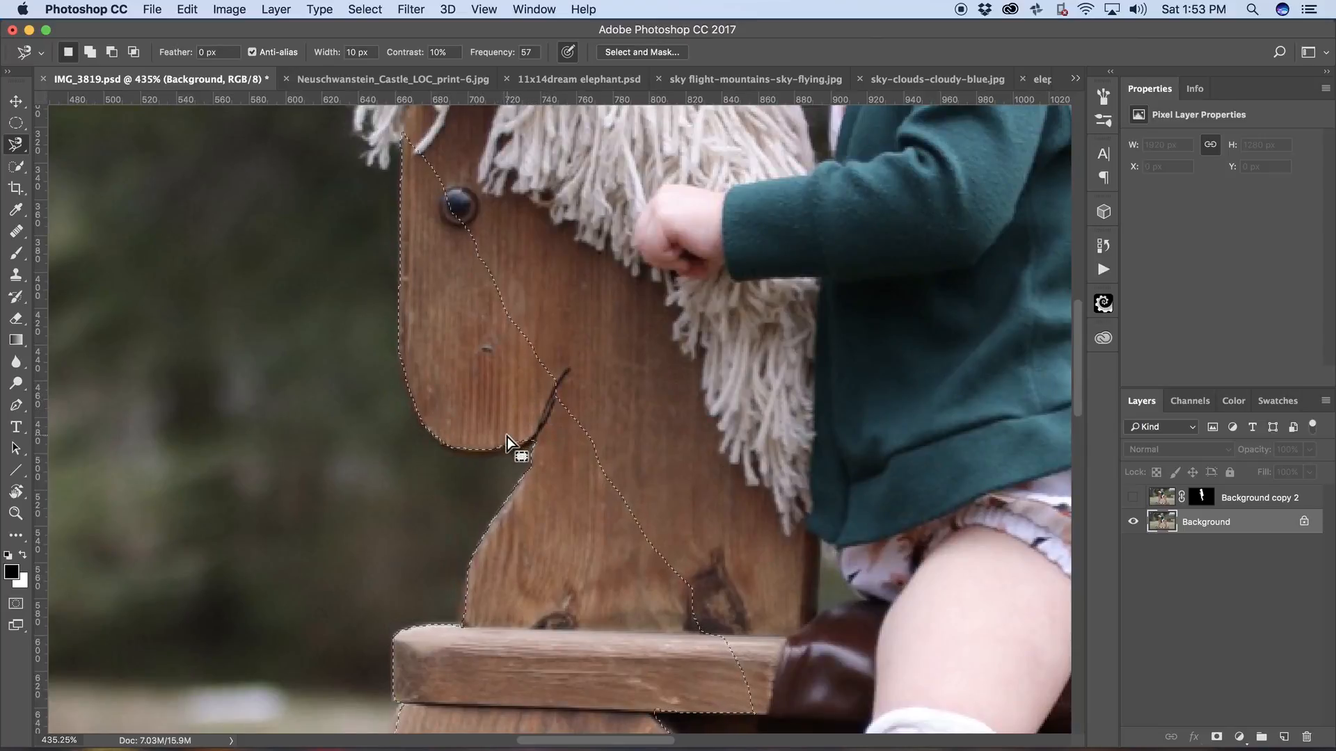
scroll(507, 437, down, 8)
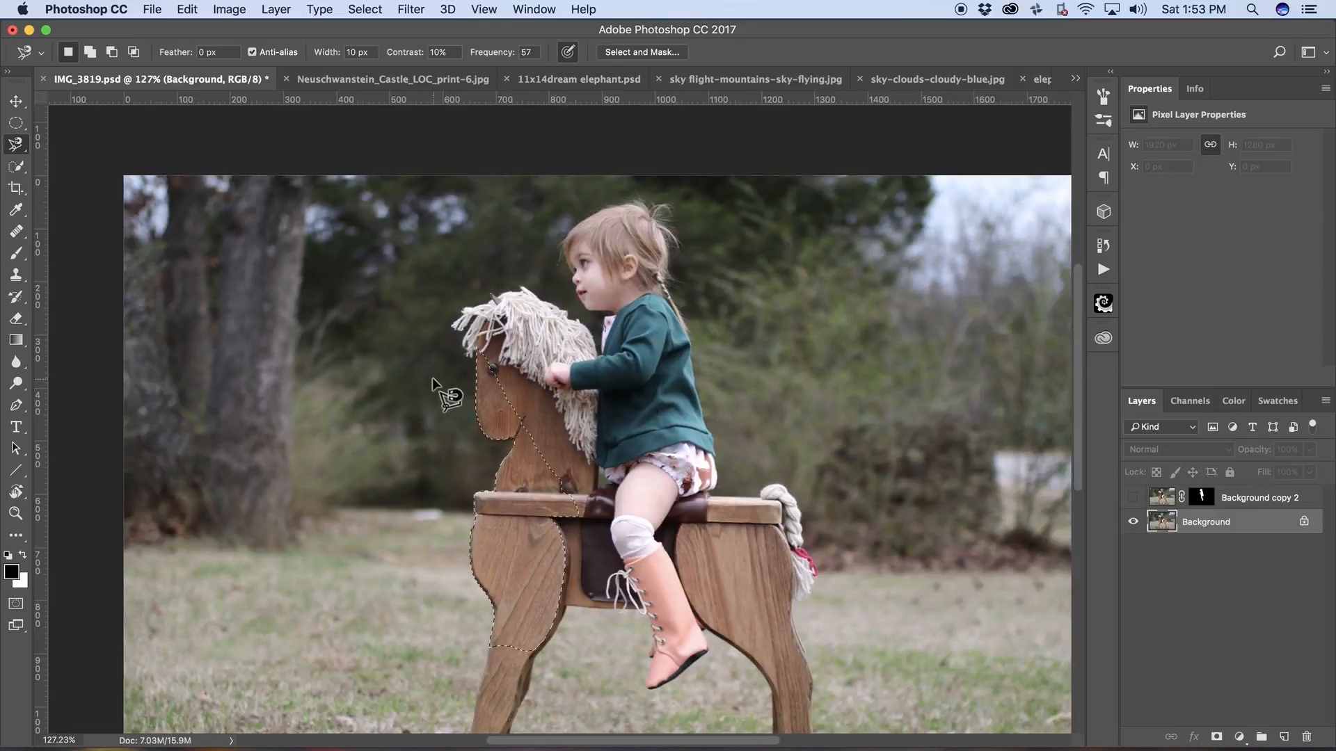
- Switch to the Magic Wand tool and clear the horse selection
click(18, 146)
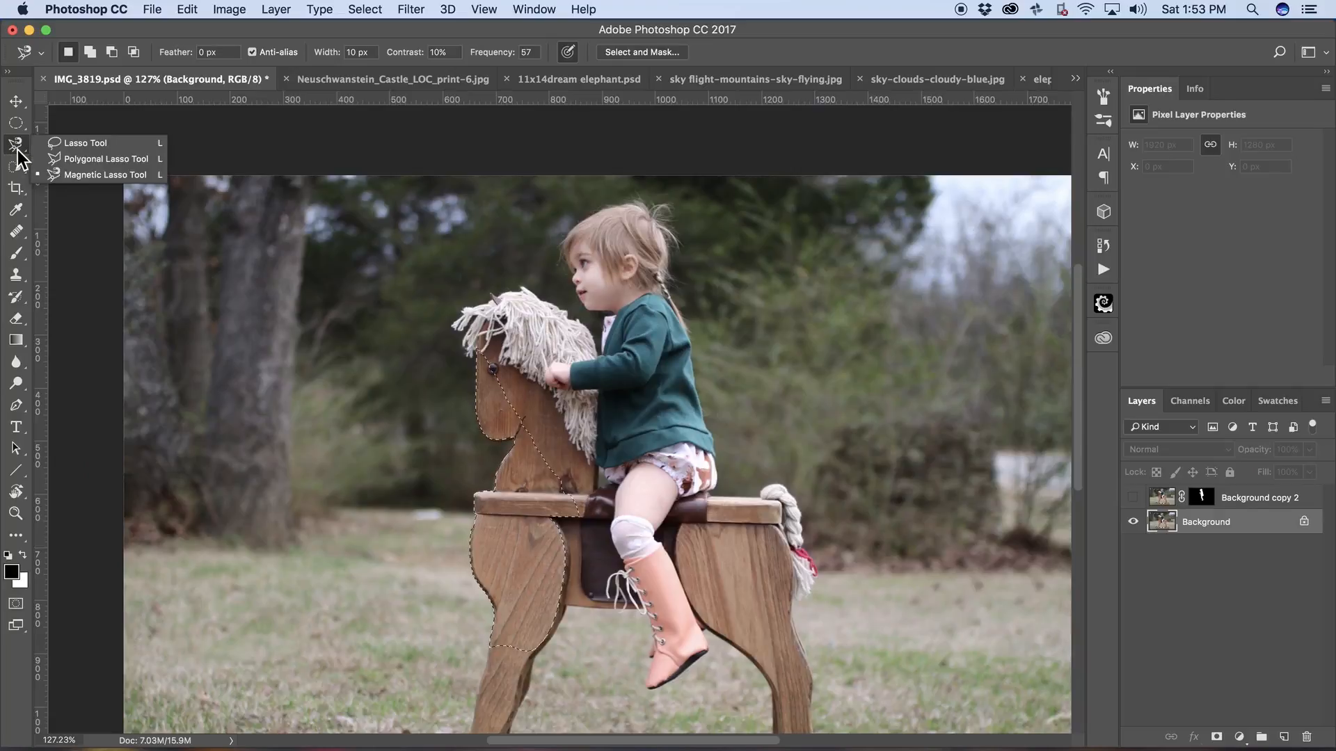
click(72, 144)
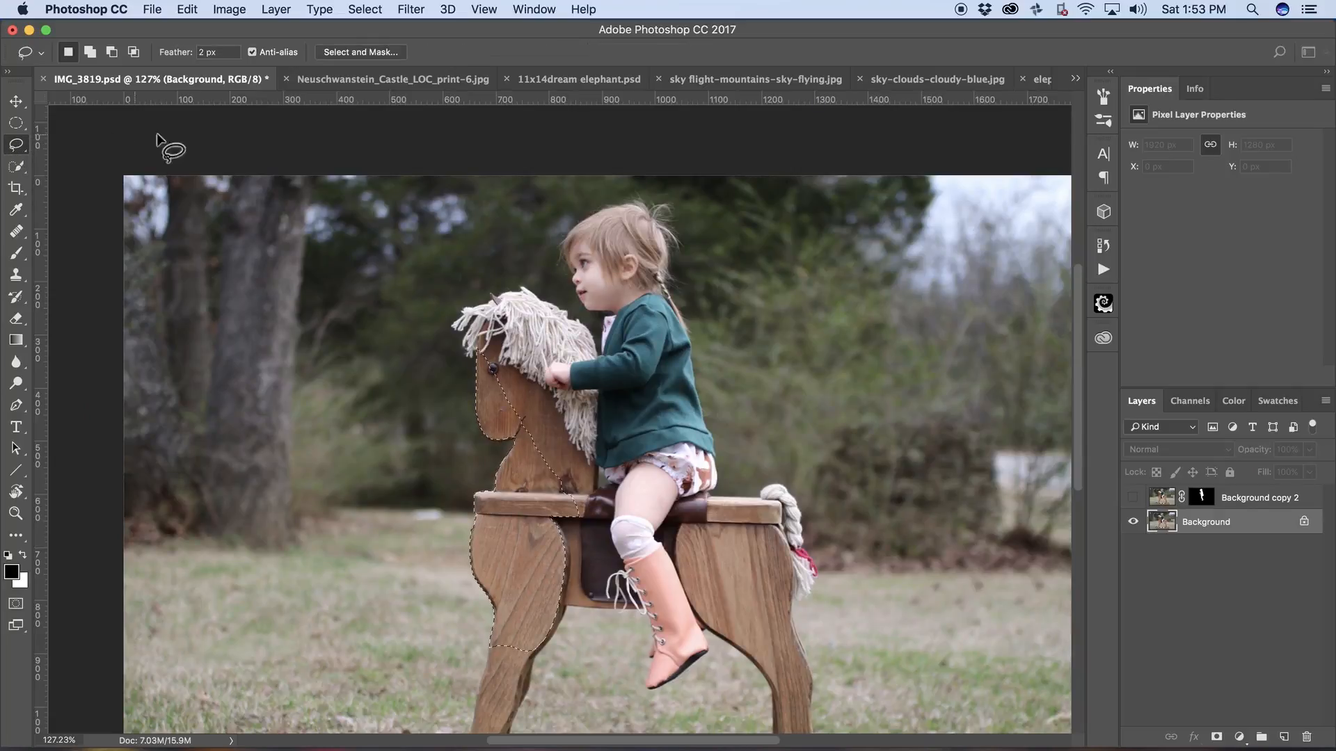
click(18, 172)
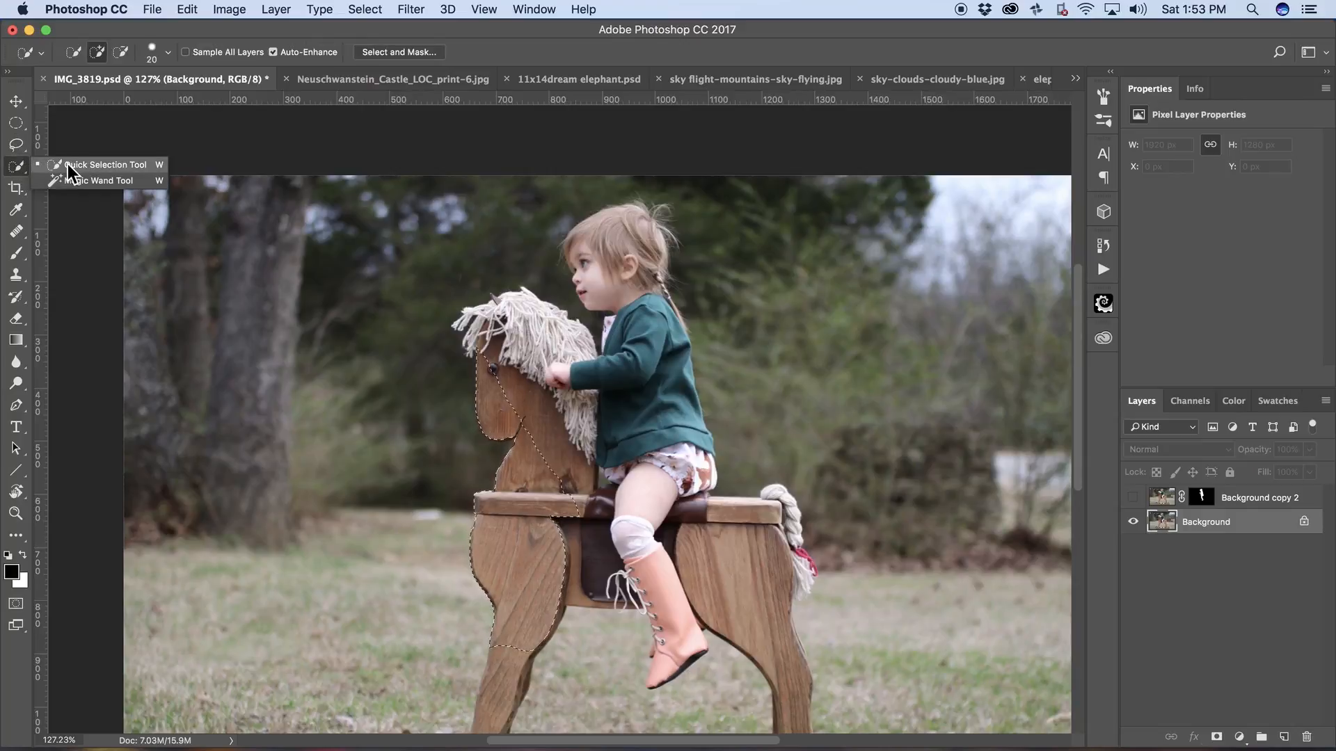
click(105, 180)
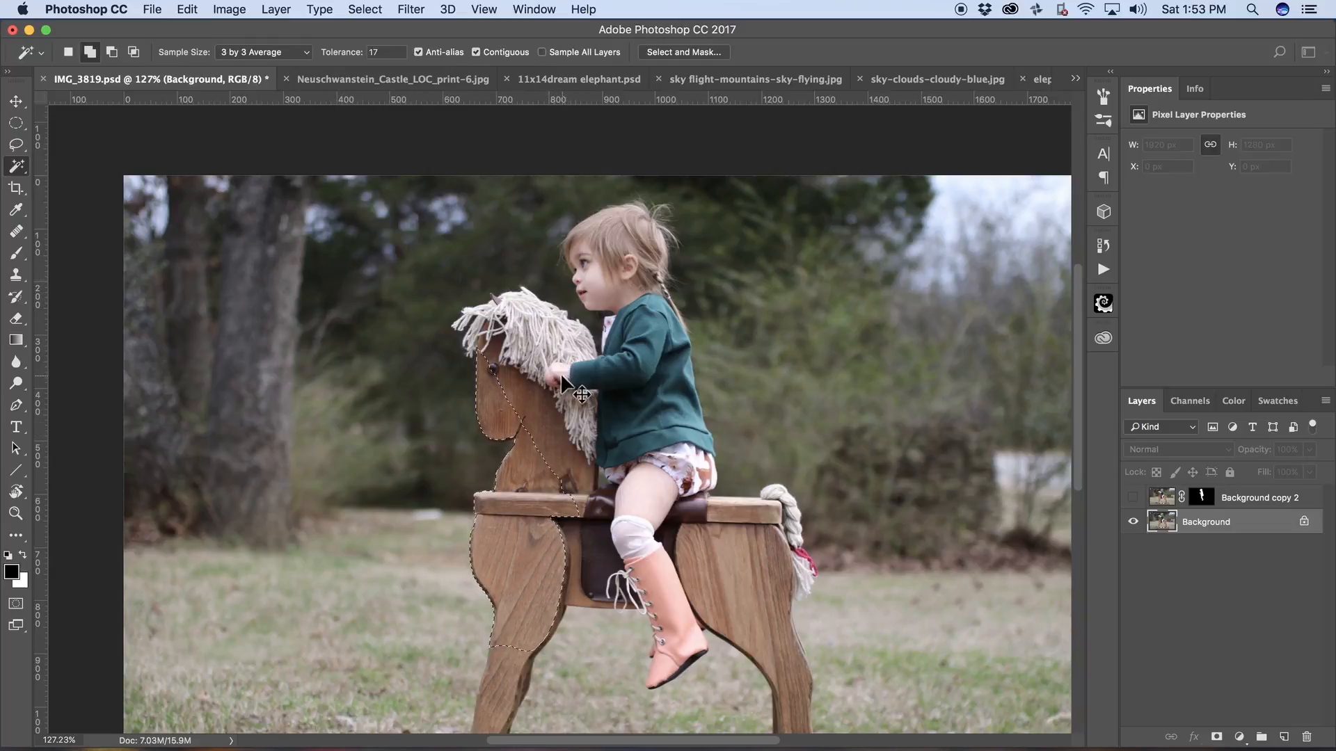
click(639, 379)
- Sample colors from the grass with the Brush tool active, and restore the foreground to black and background to white
key(b)
alt+click(244, 602)
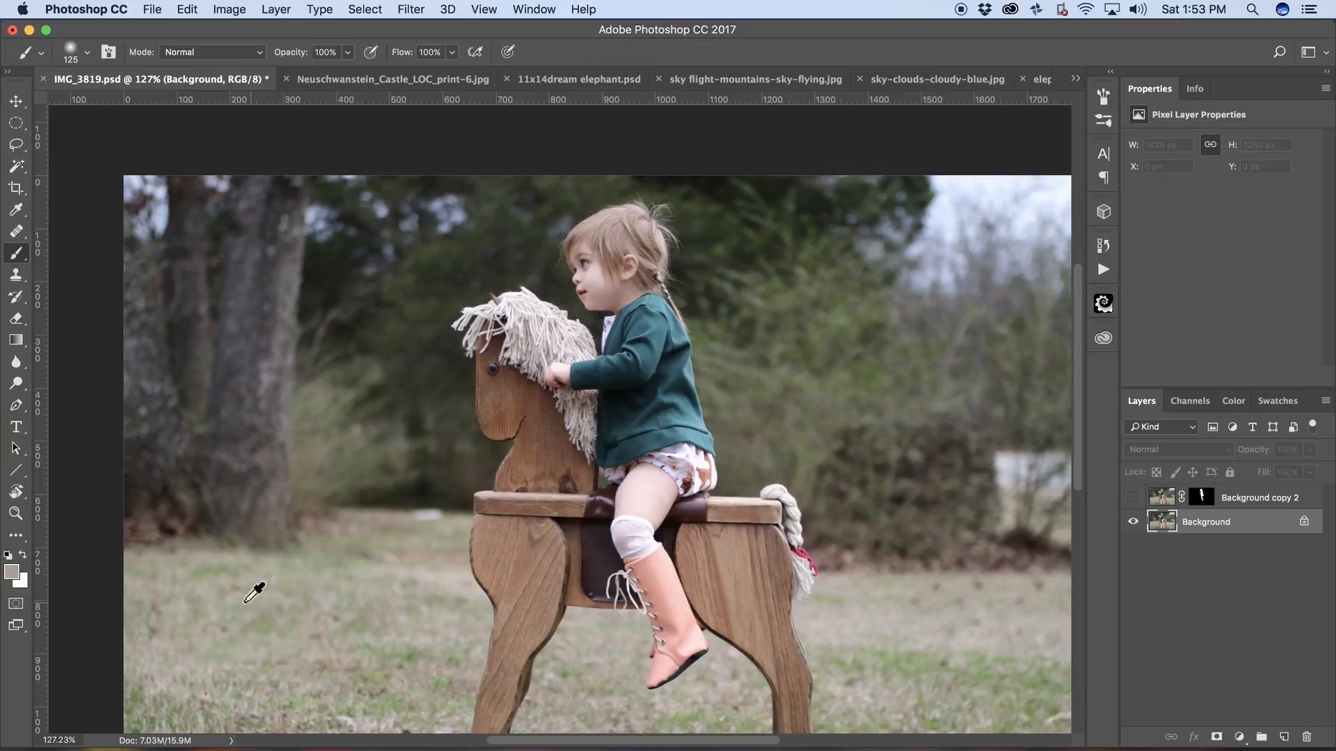
alt+click(262, 626)
key(d)
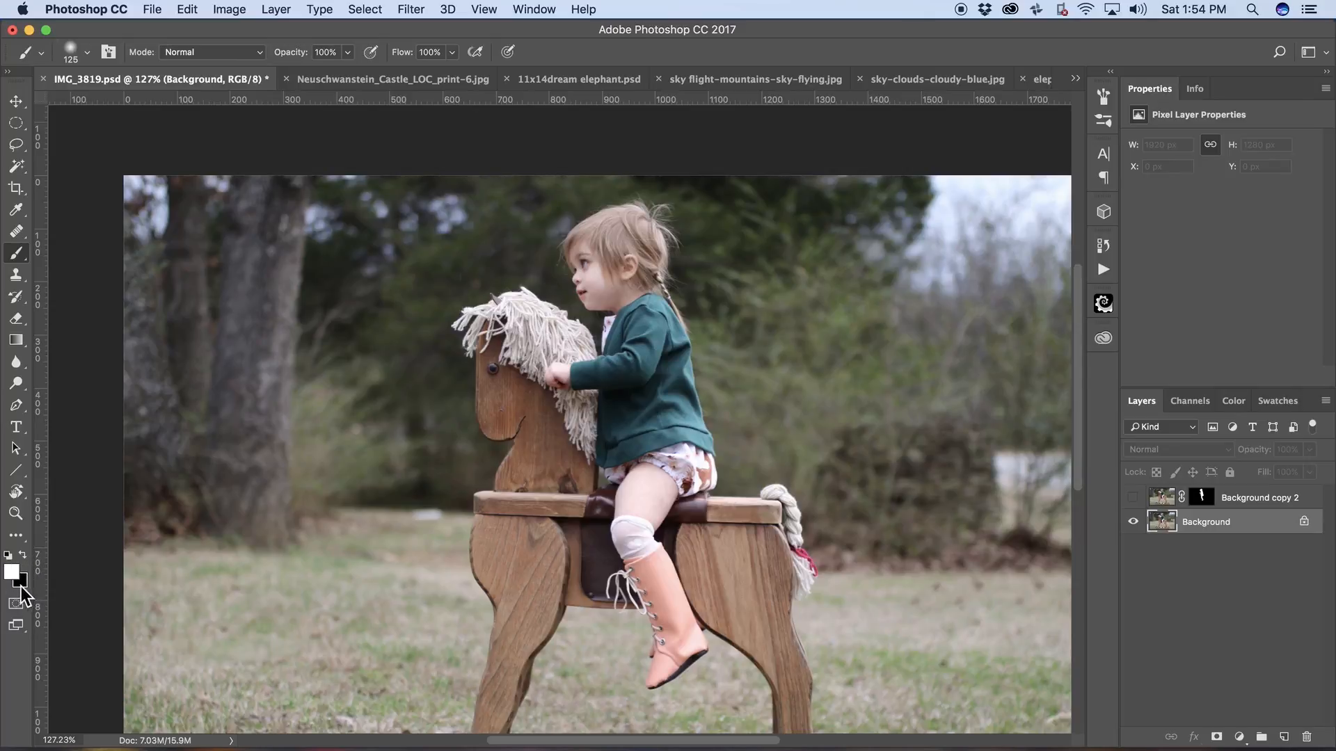
key(x)
- Try a freehand Lasso selection on the background in front of the wooden horse's head, and deselect it
key(l)
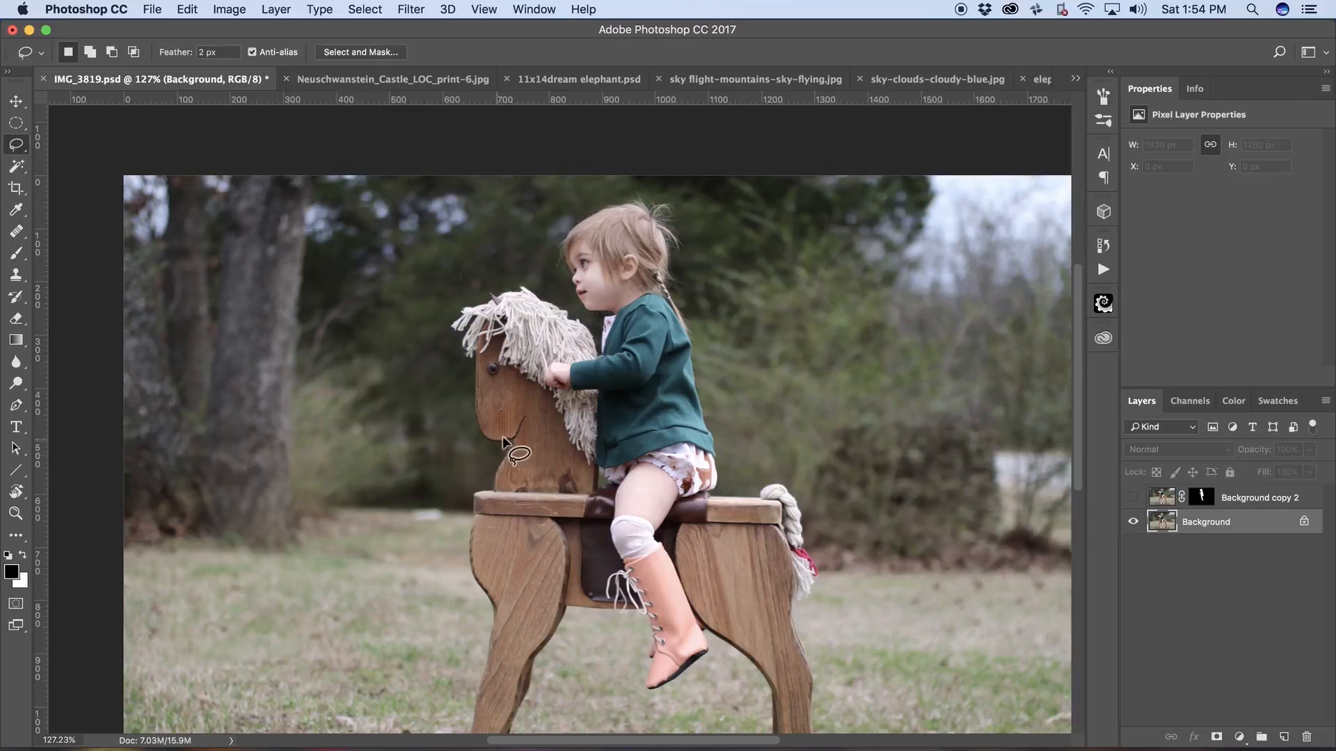
mouse_move(437, 437)
mouse_down()
mouse_move(616, 462)
mouse_move(438, 417)
mouse_up()
key(super+d)
- Select the dark foliage beside the large tree trunk with the Magic Wand, and raise the tolerance to 119
click(16, 168)
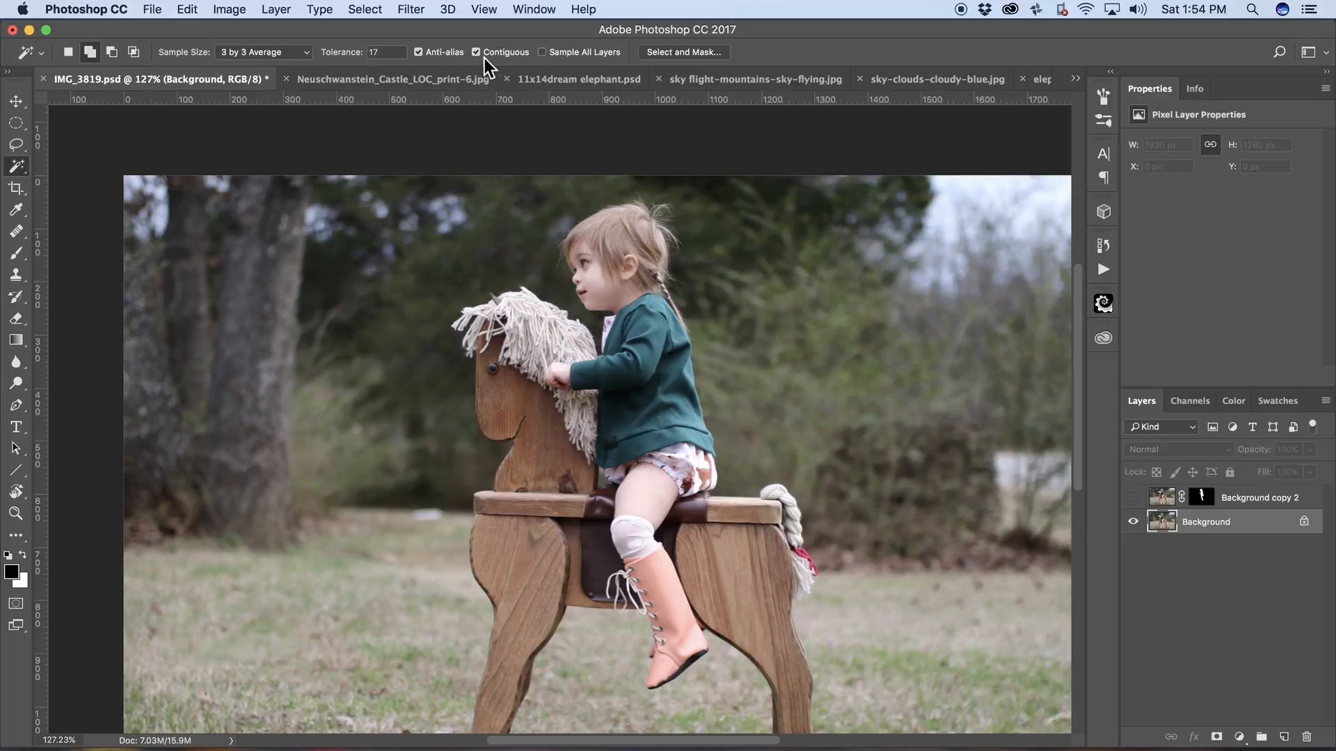
click(326, 285)
drag(343, 60, 398, 63)
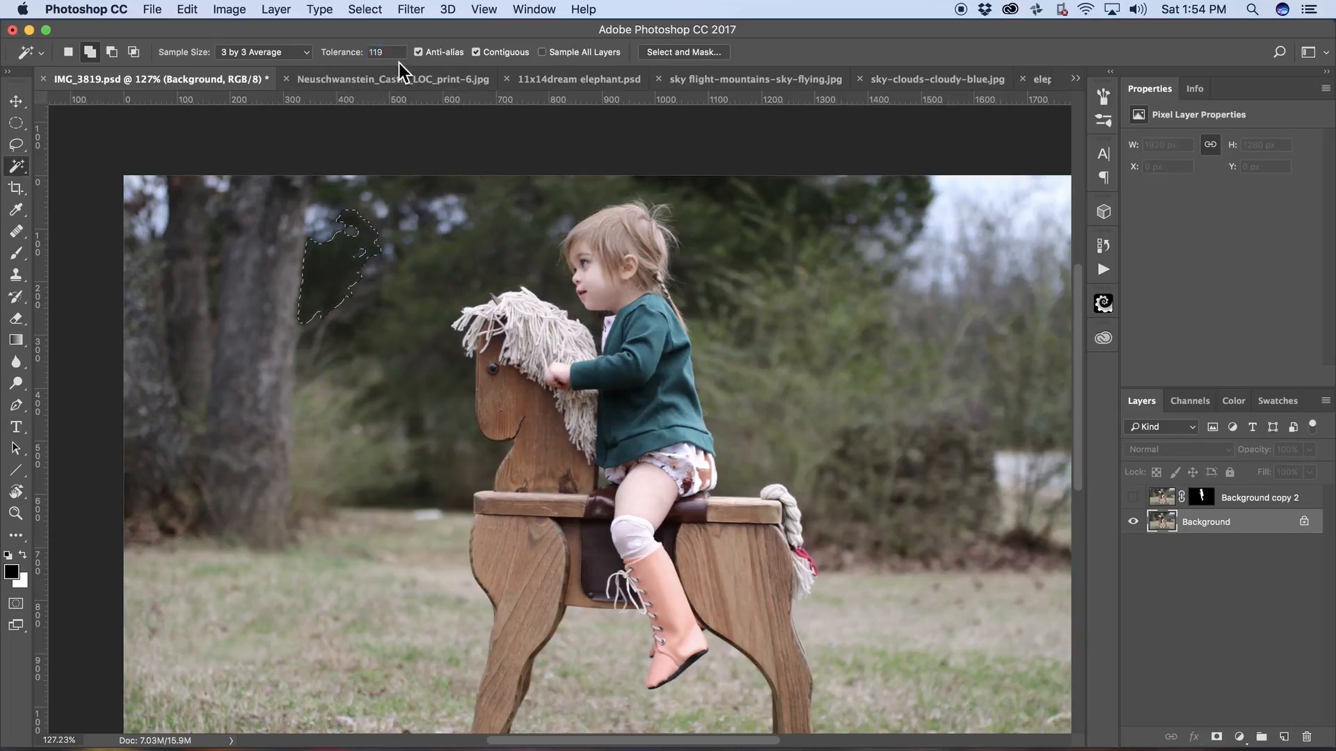
- Try the Magic Wand on the dark background at tolerance 119, and again at a tolerance of 49
click(333, 245)
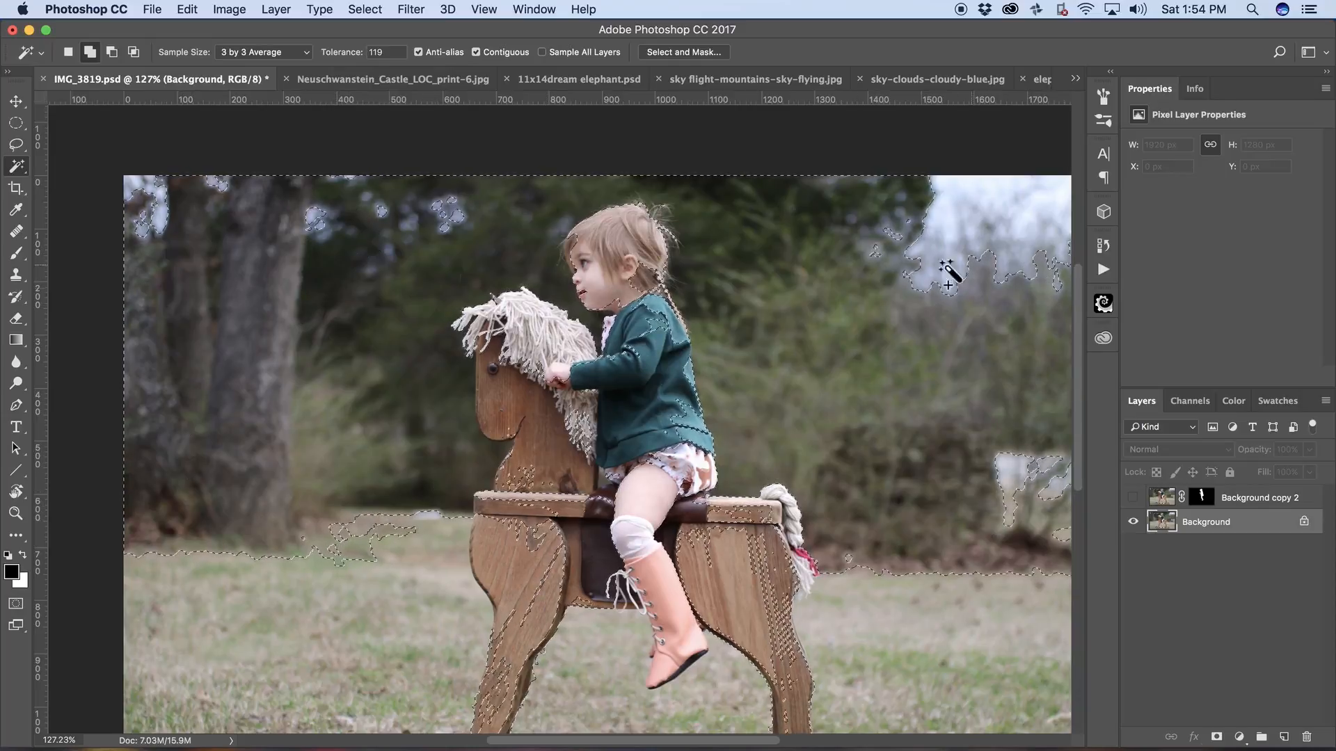
drag(362, 60, 322, 54)
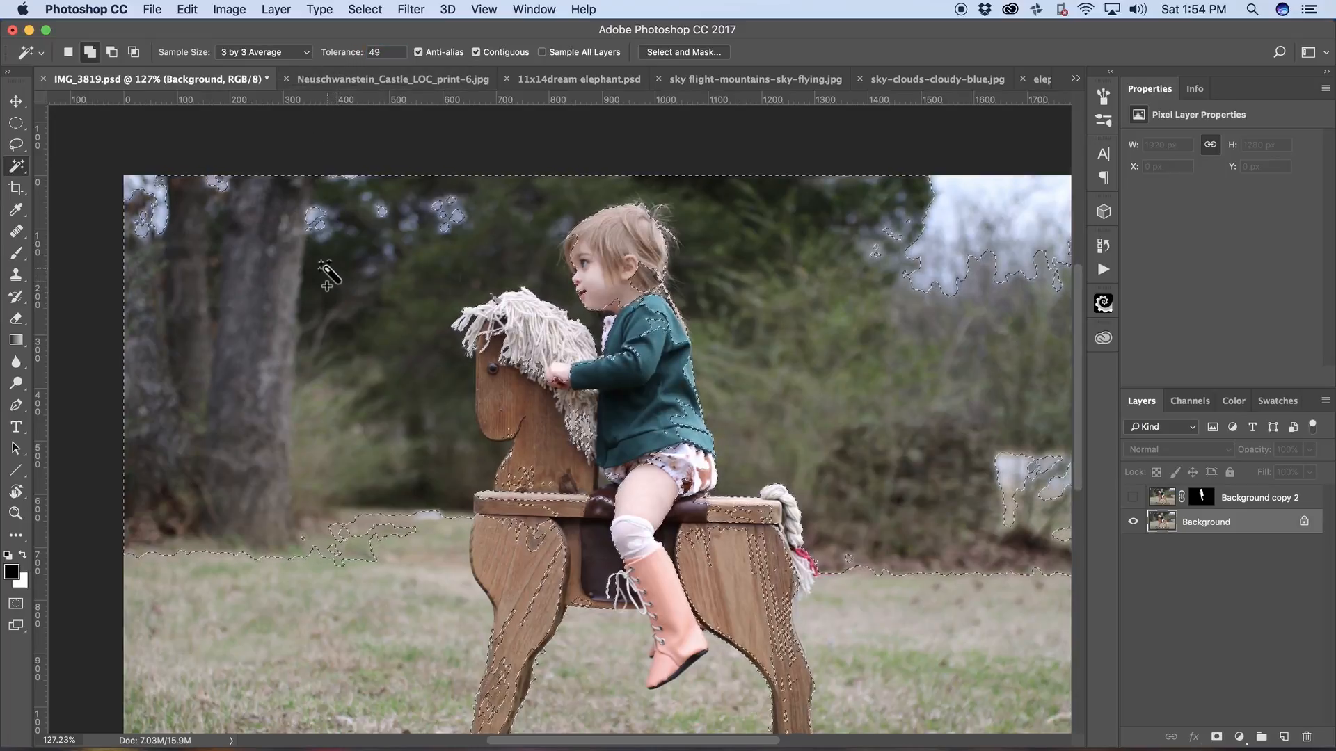
key(super+d)
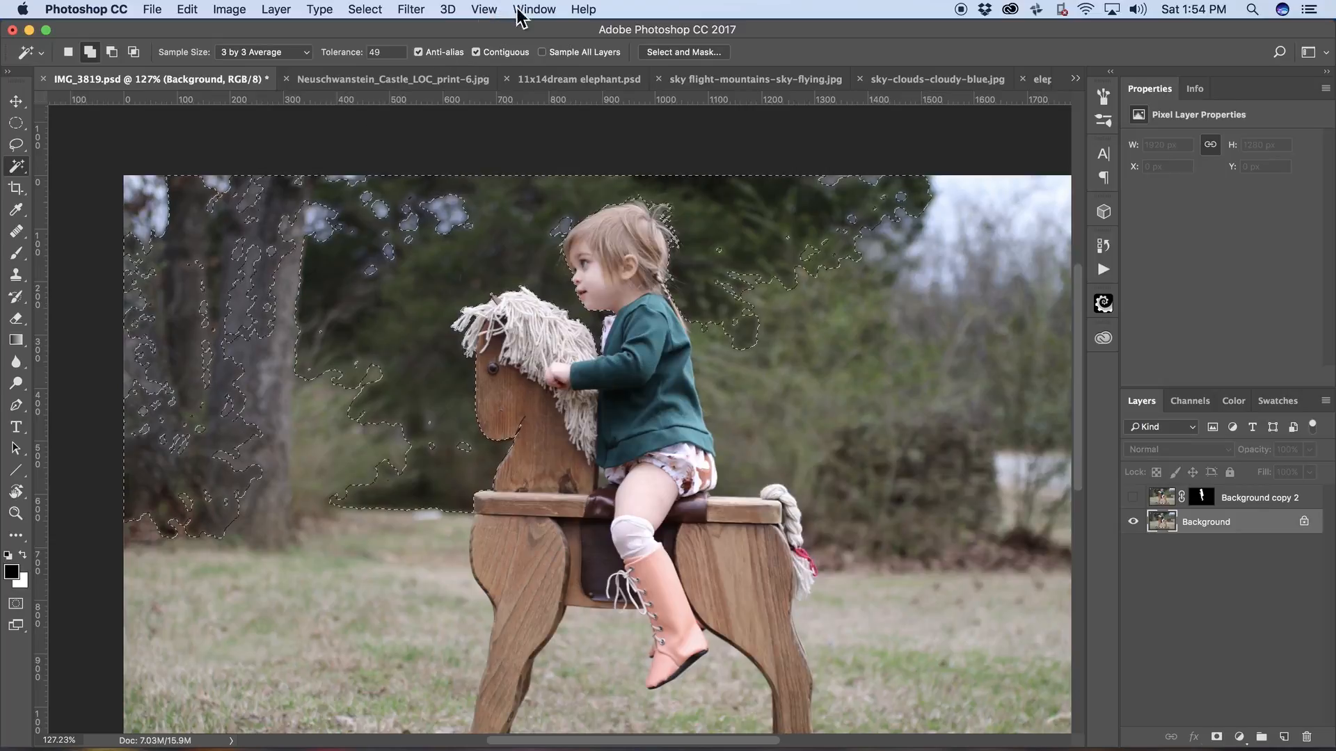
click(207, 273)
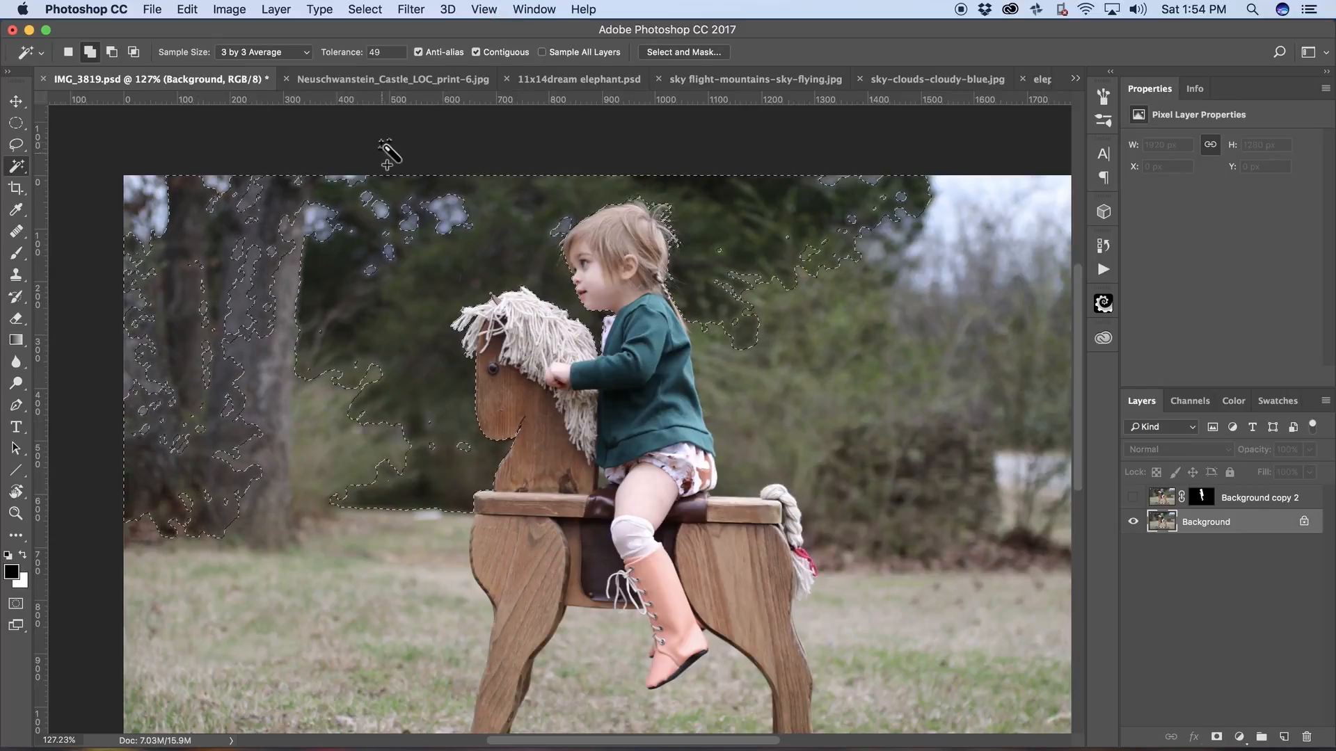
- Set the Magic Wand tolerance to 19, try adding dark foliage patches around the horse and child, and deselect
drag(339, 56, 313, 69)
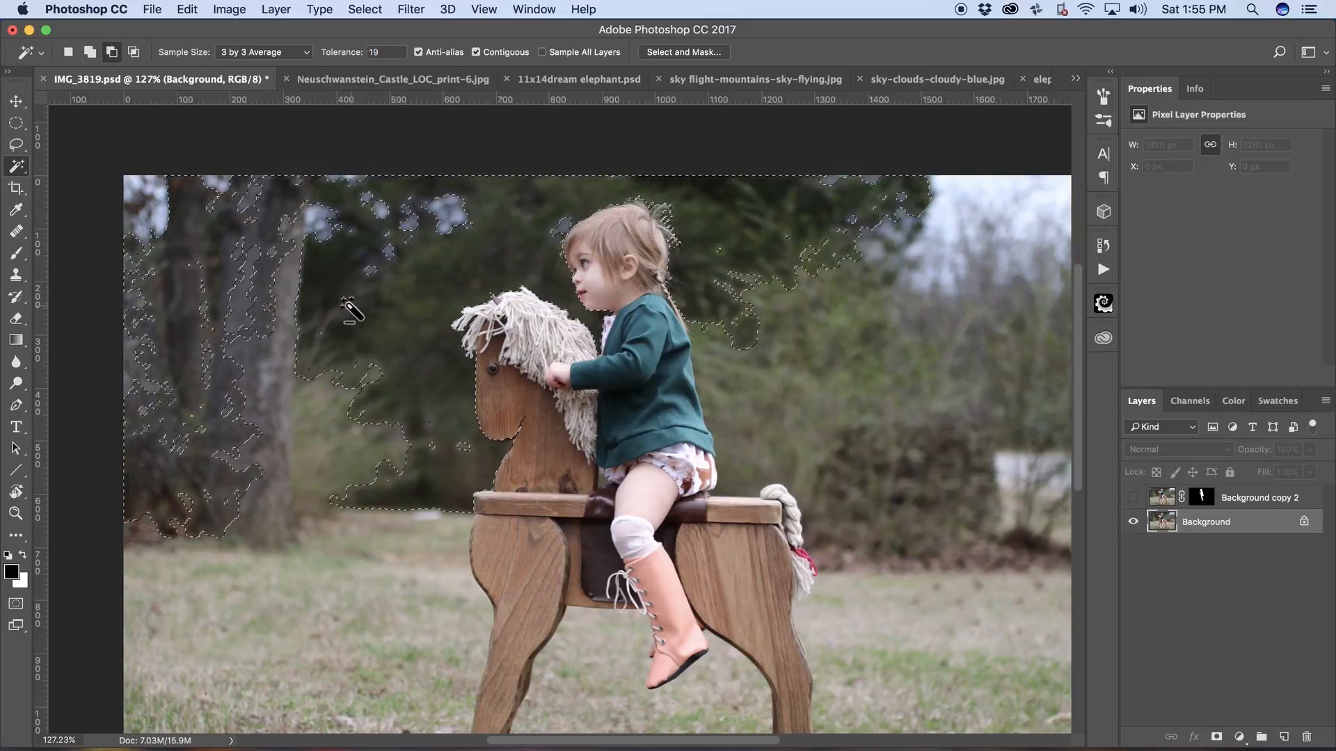
key(super+d)
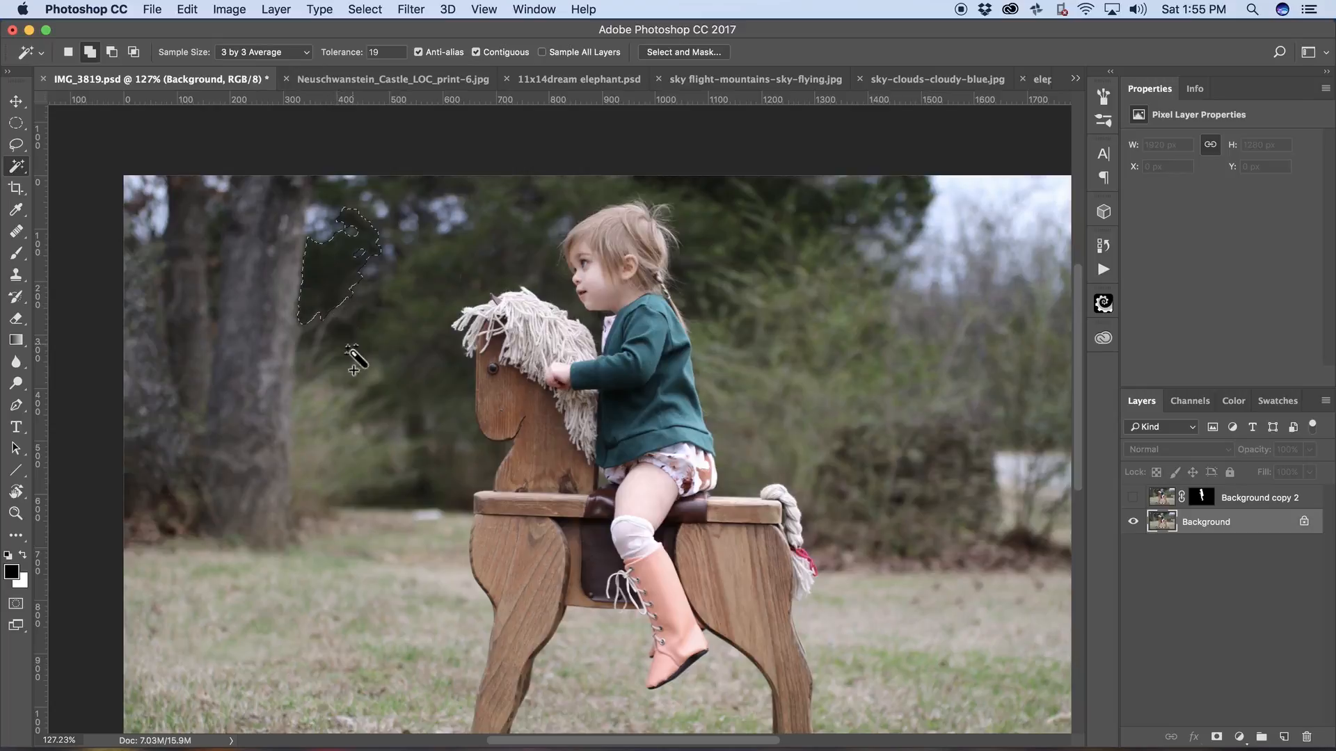
shift+click(339, 331)
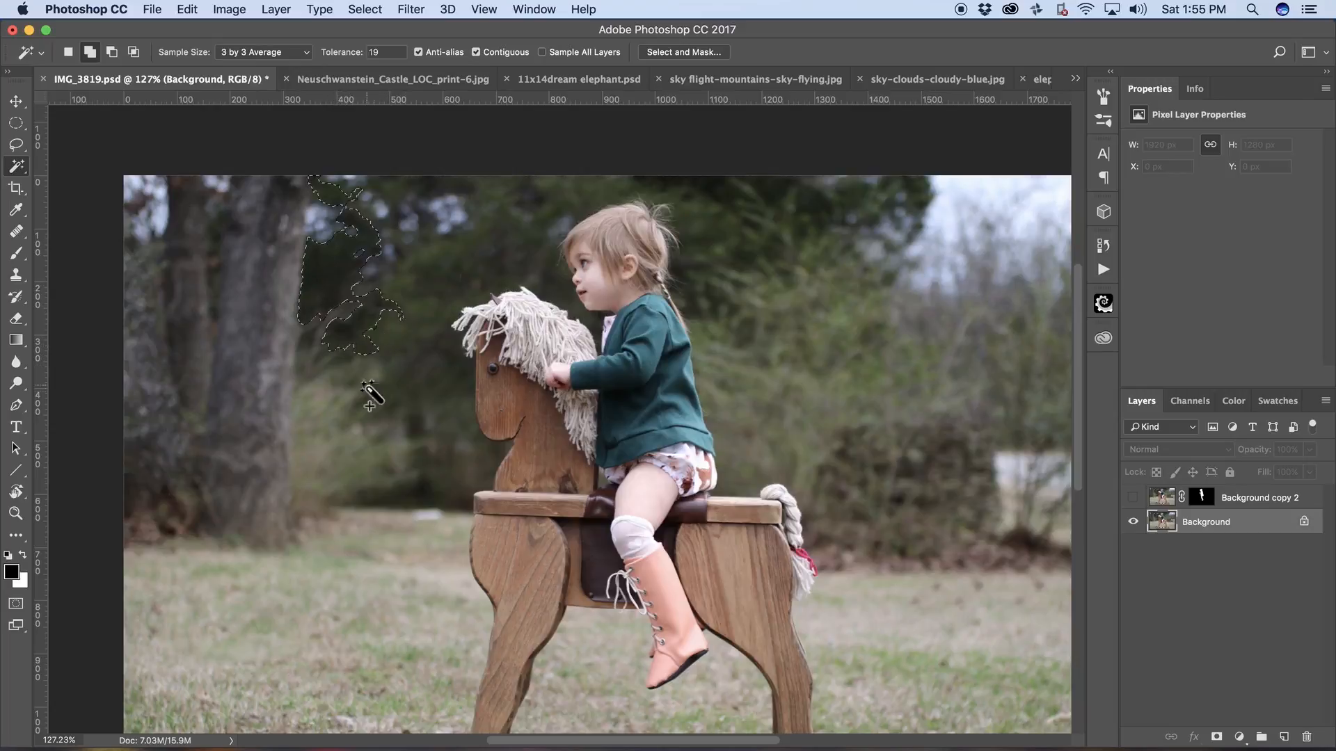
shift+click(417, 199)
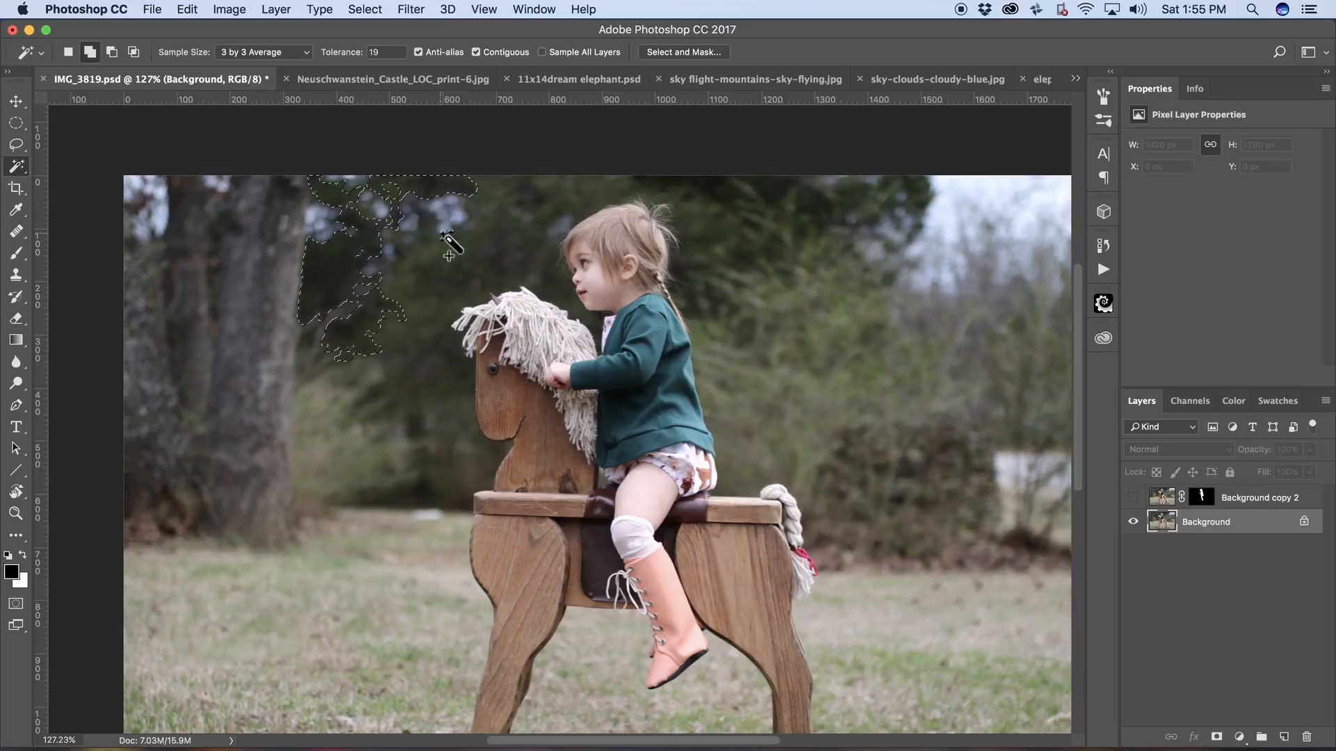
shift+click(696, 223)
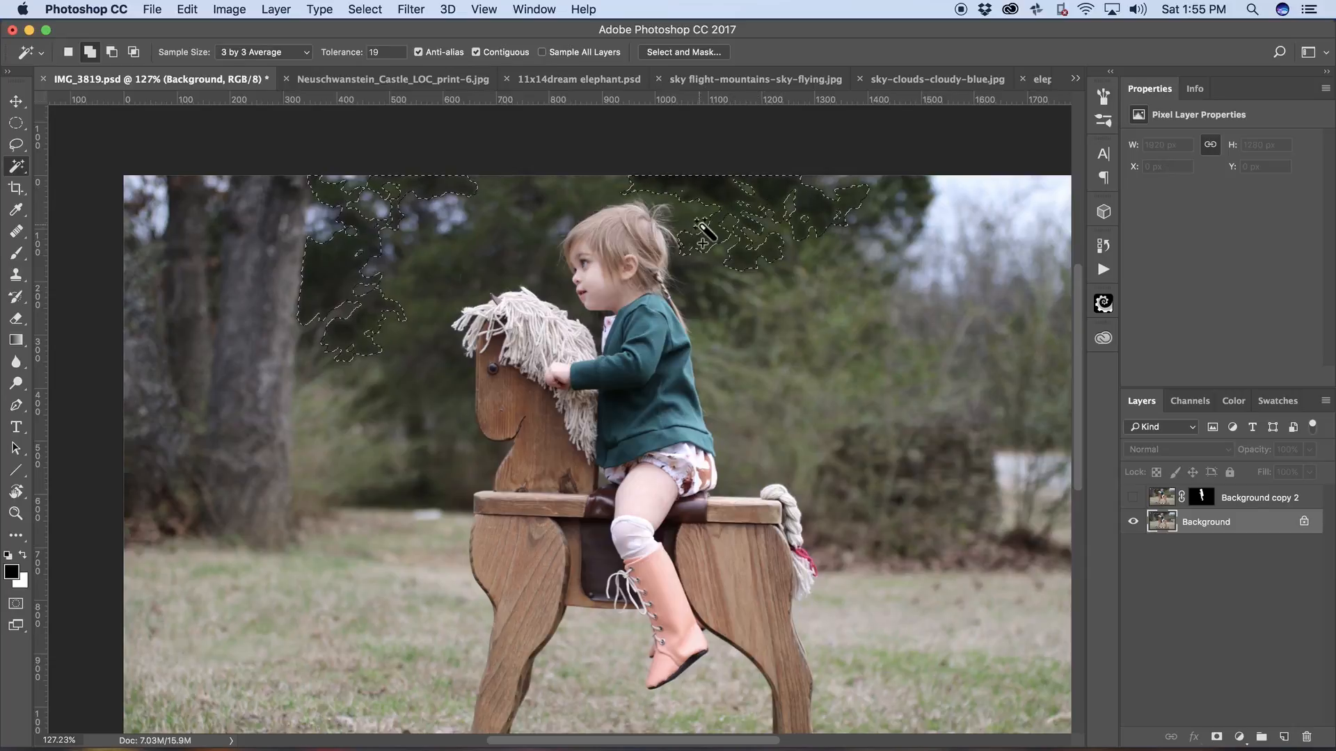
shift+click(427, 506)
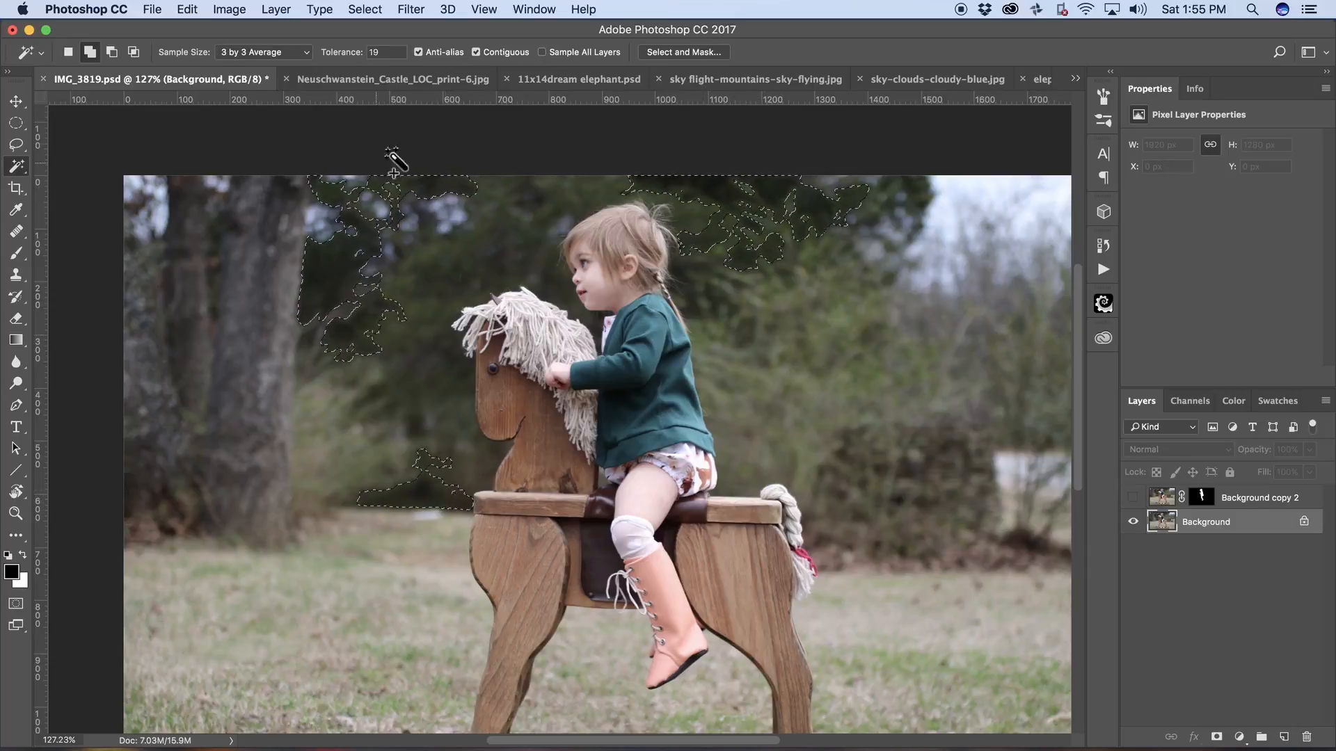
shift+click(699, 320)
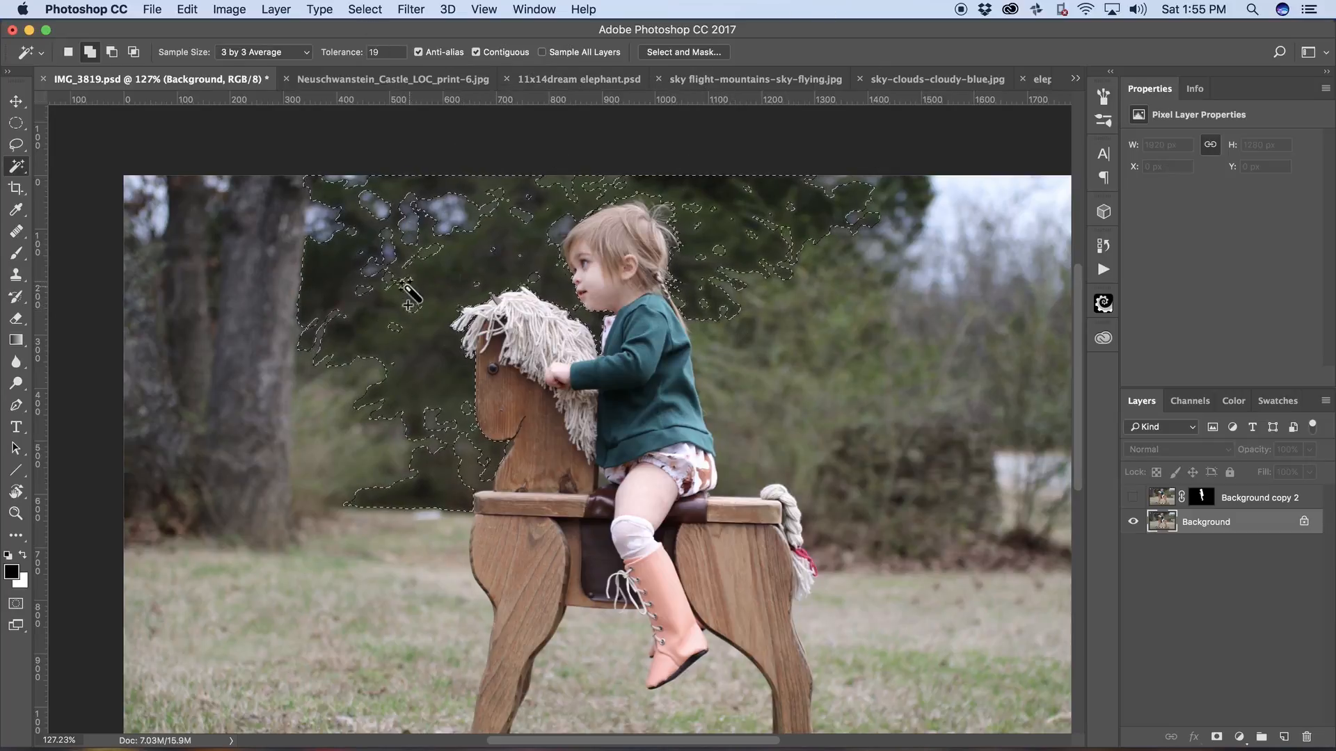
key(super+d)
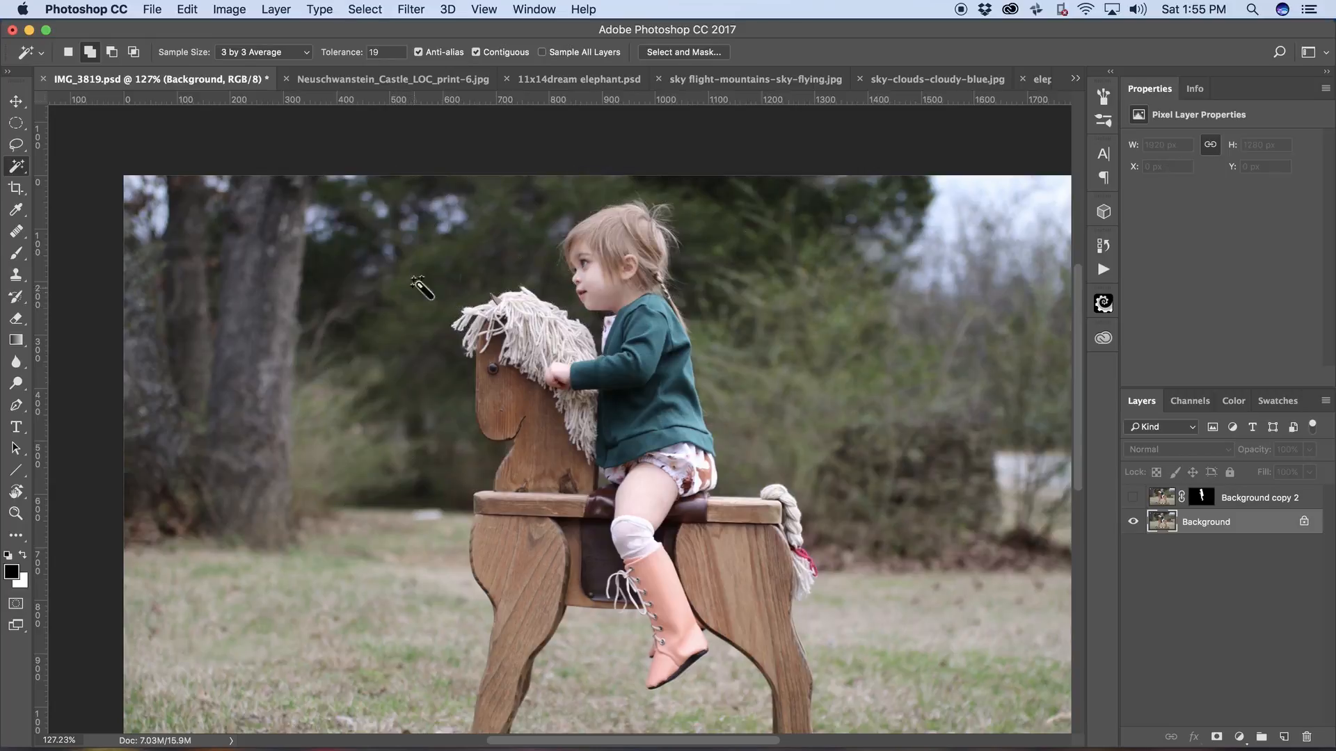
- Select the dark tones with Contiguous off, and brighten them with a Curves adjustment layer at input 88, output 224
click(476, 52)
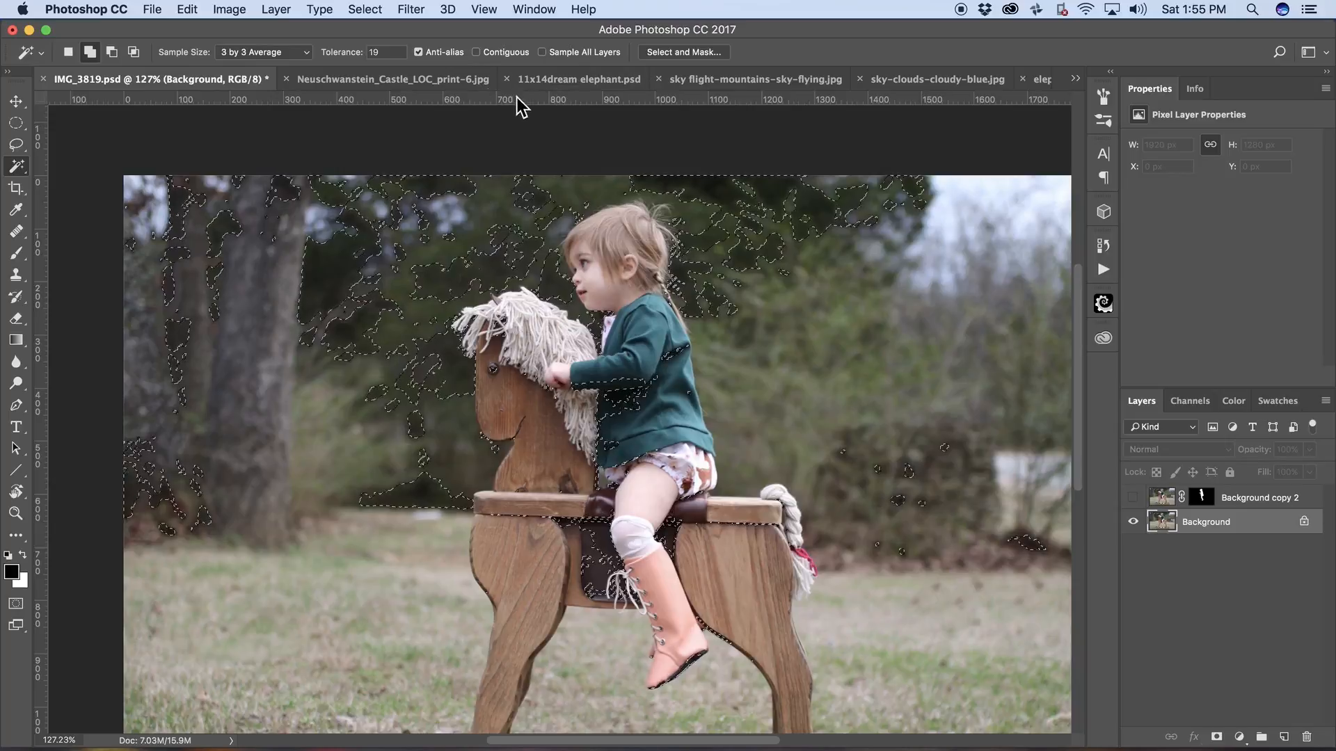
click(1239, 737)
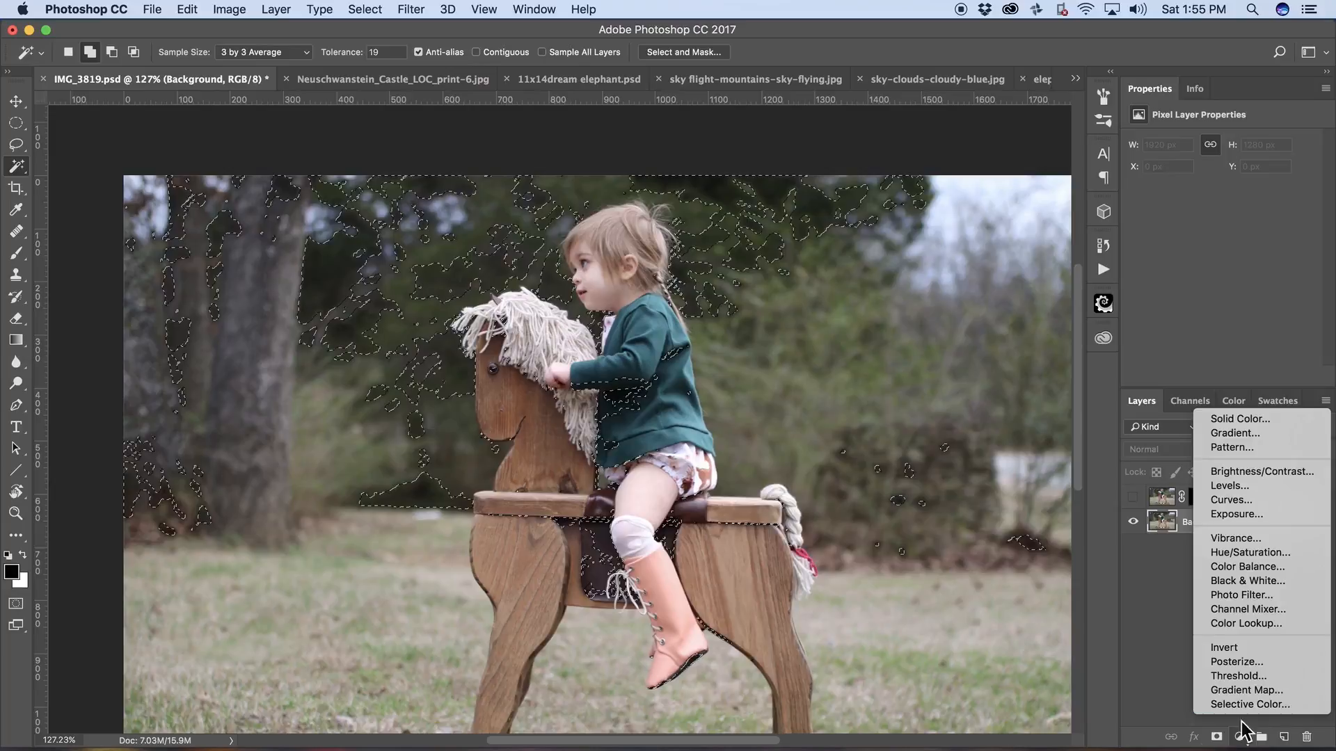
click(1257, 500)
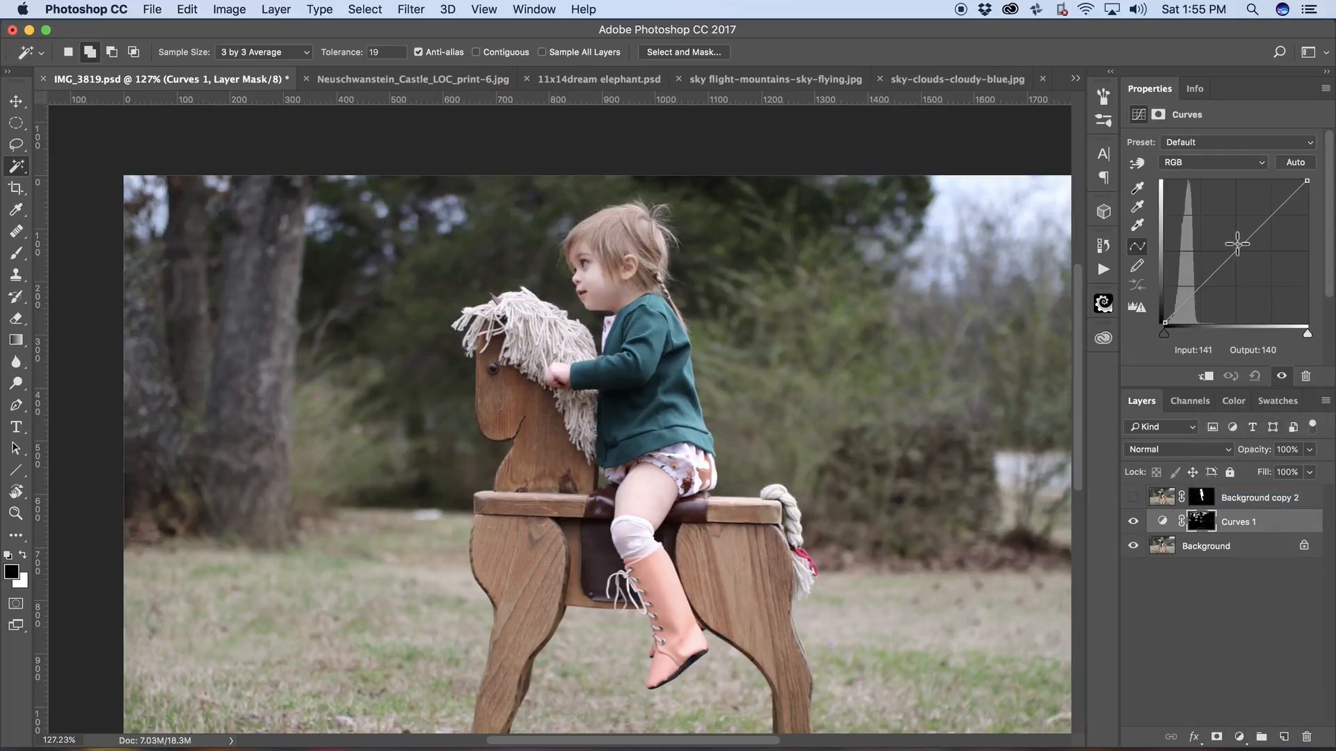
drag(1237, 244, 1214, 198)
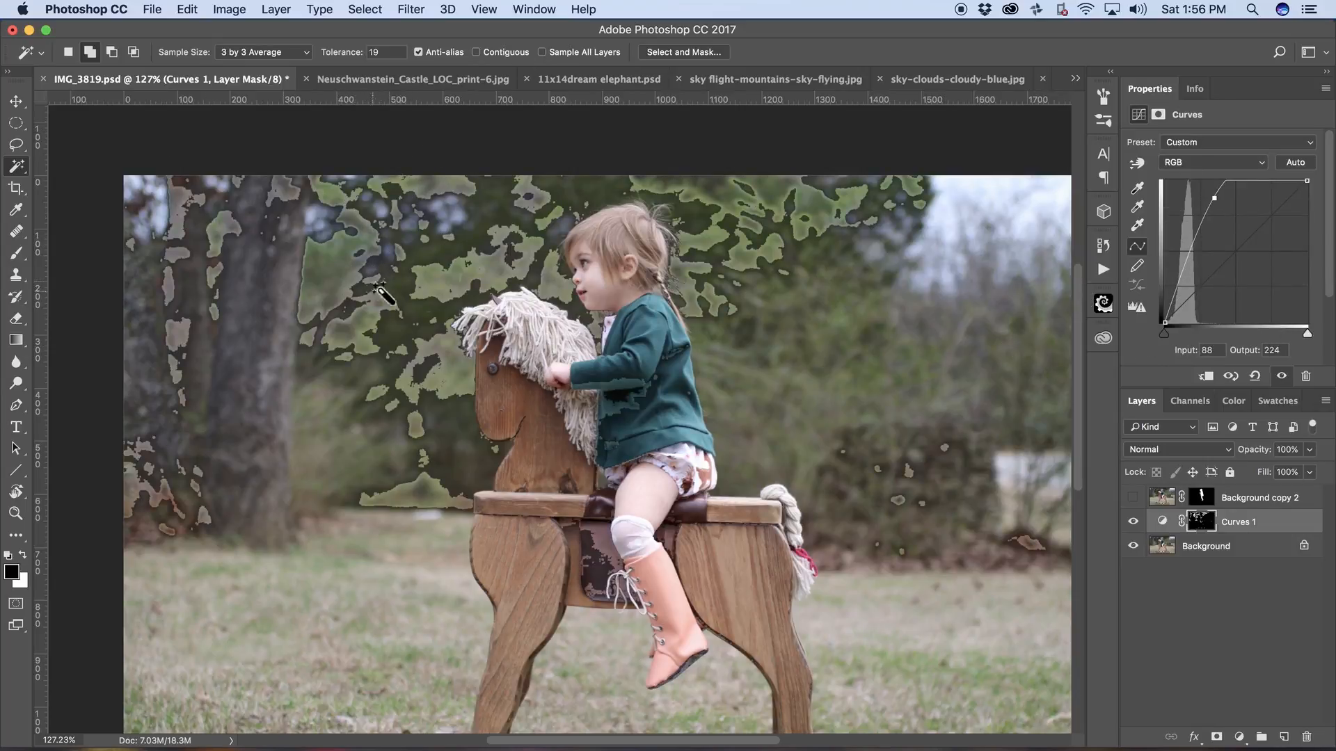
- Return to the Background layer with Curves 1 hidden, and switch to the Quick Selection tool with nothing selected
click(1133, 522)
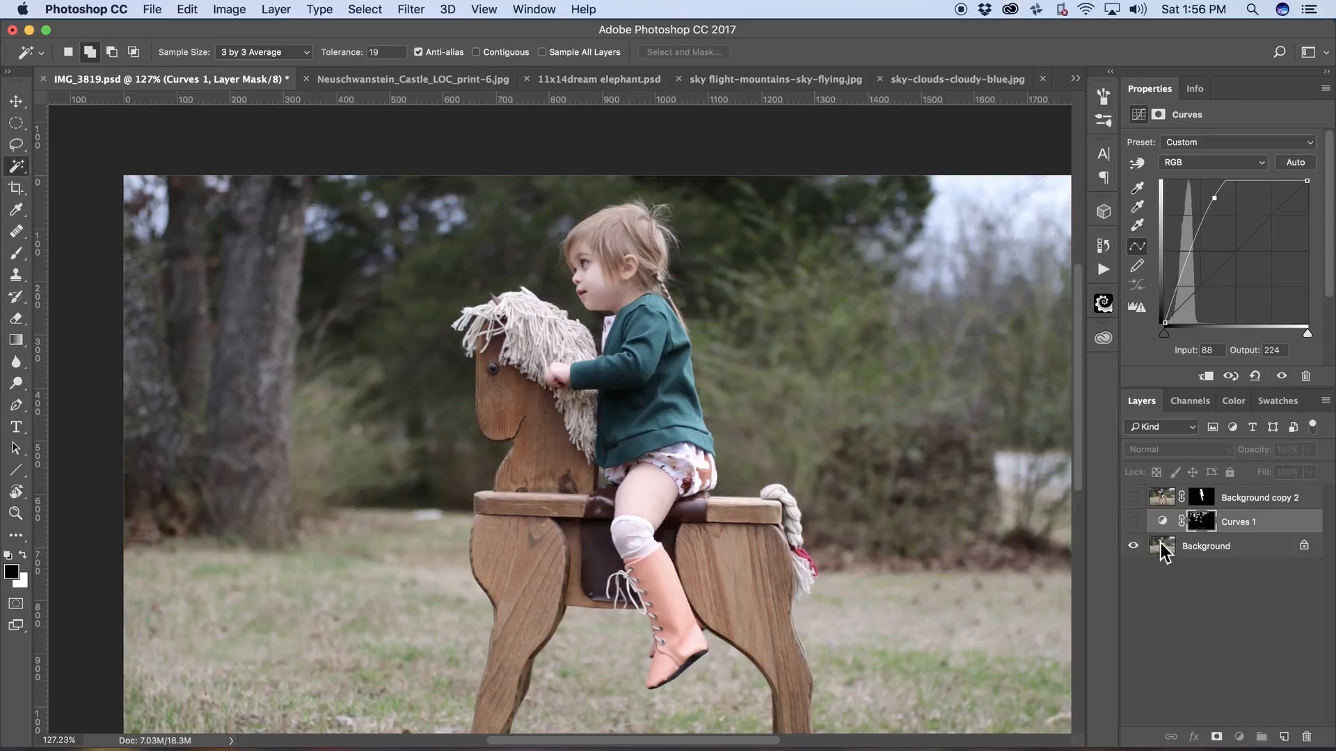
click(1160, 546)
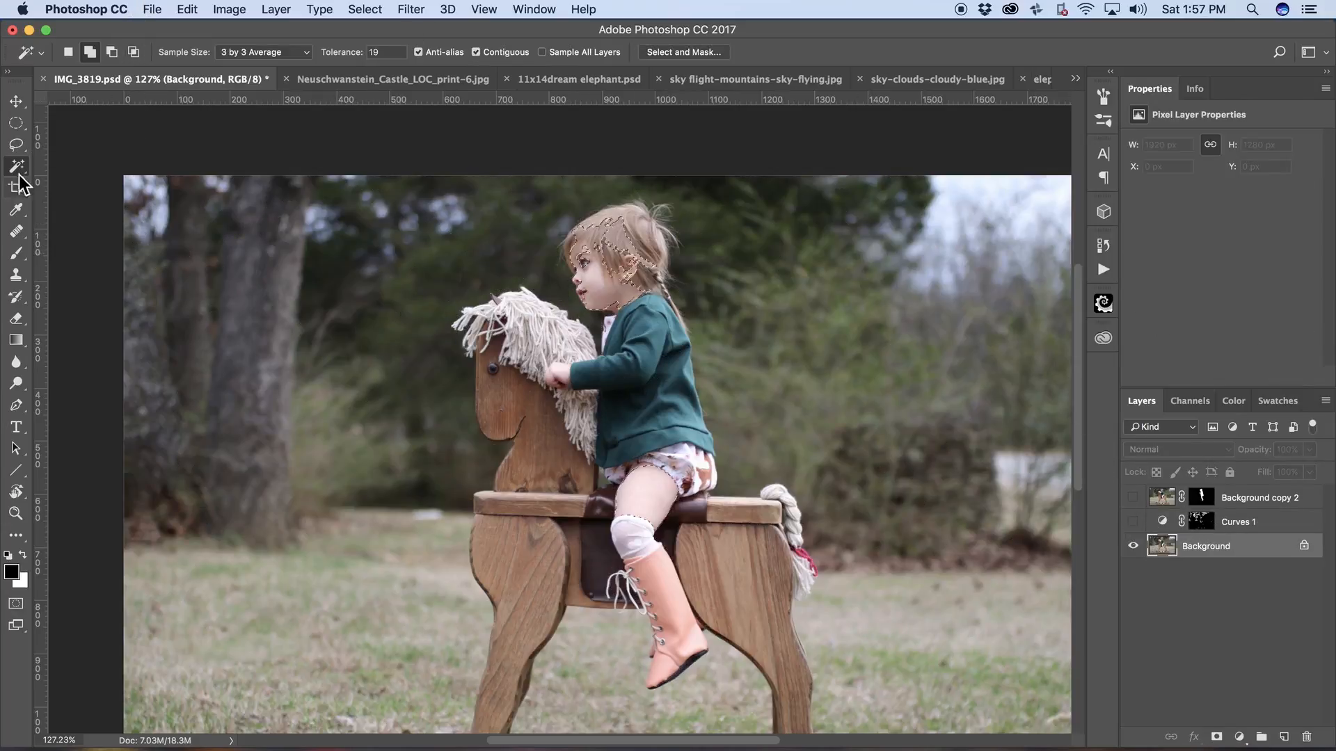
click(18, 172)
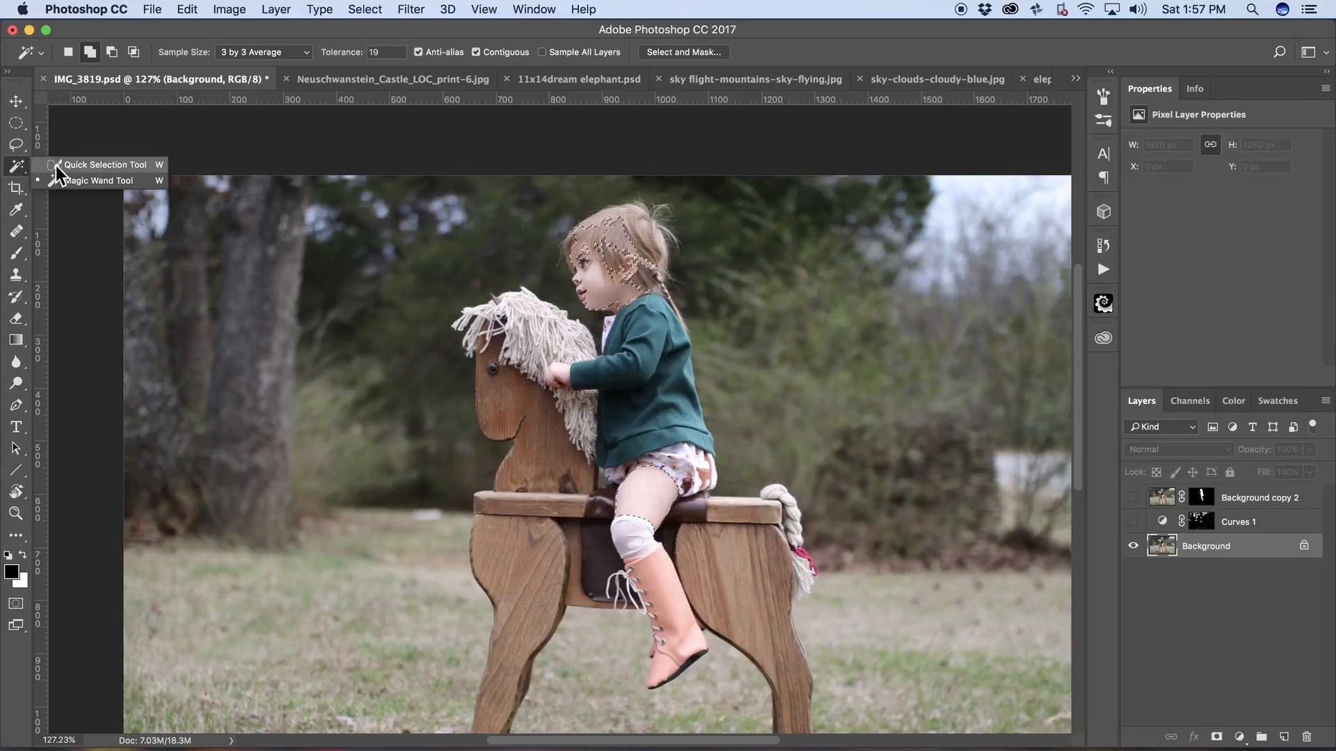
click(56, 165)
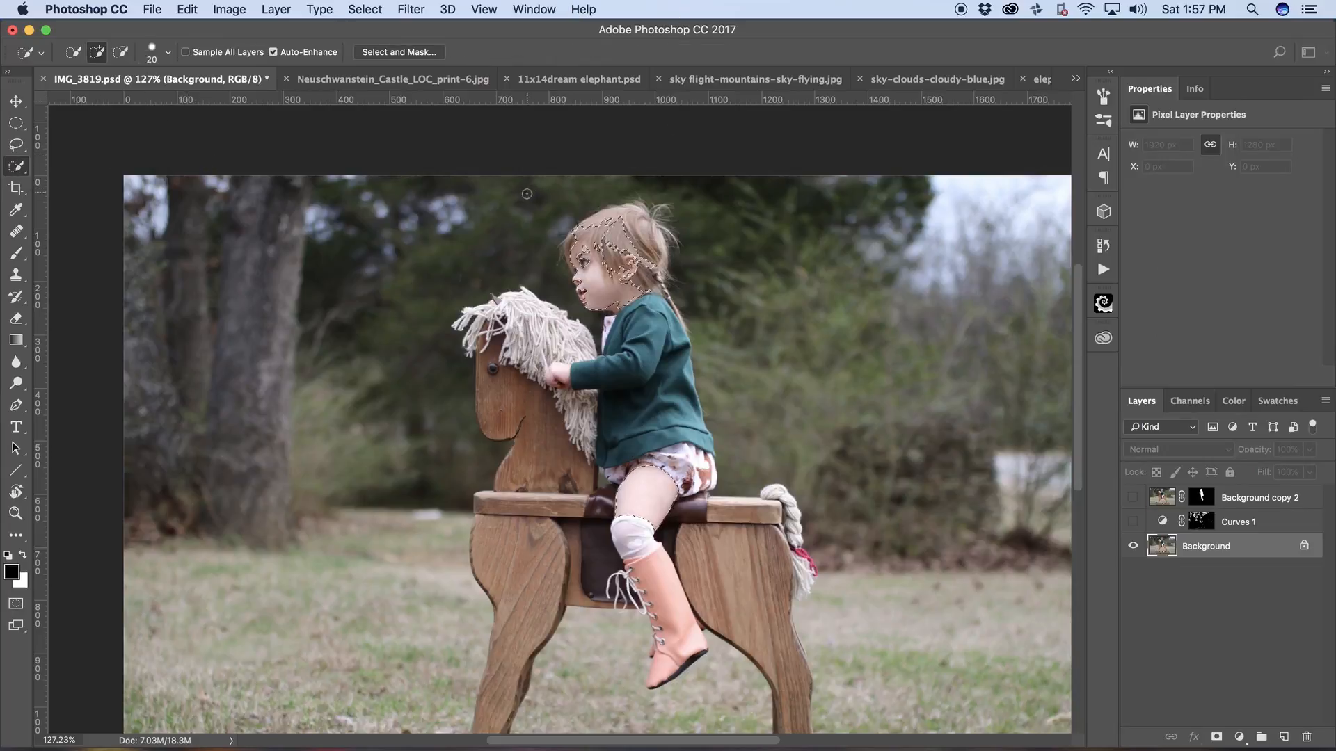
key(super+d)
- Try a Quick Selection stroke over the child's hair, undo it, and clear the remaining selection
mouse_move(620, 224)
mouse_down()
mouse_move(597, 257)
mouse_move(609, 272)
mouse_move(602, 223)
mouse_move(586, 218)
mouse_move(559, 249)
mouse_move(574, 302)
mouse_move(667, 232)
mouse_move(684, 242)
mouse_move(678, 276)
mouse_move(654, 302)
mouse_move(621, 202)
mouse_up()
key(super+z)
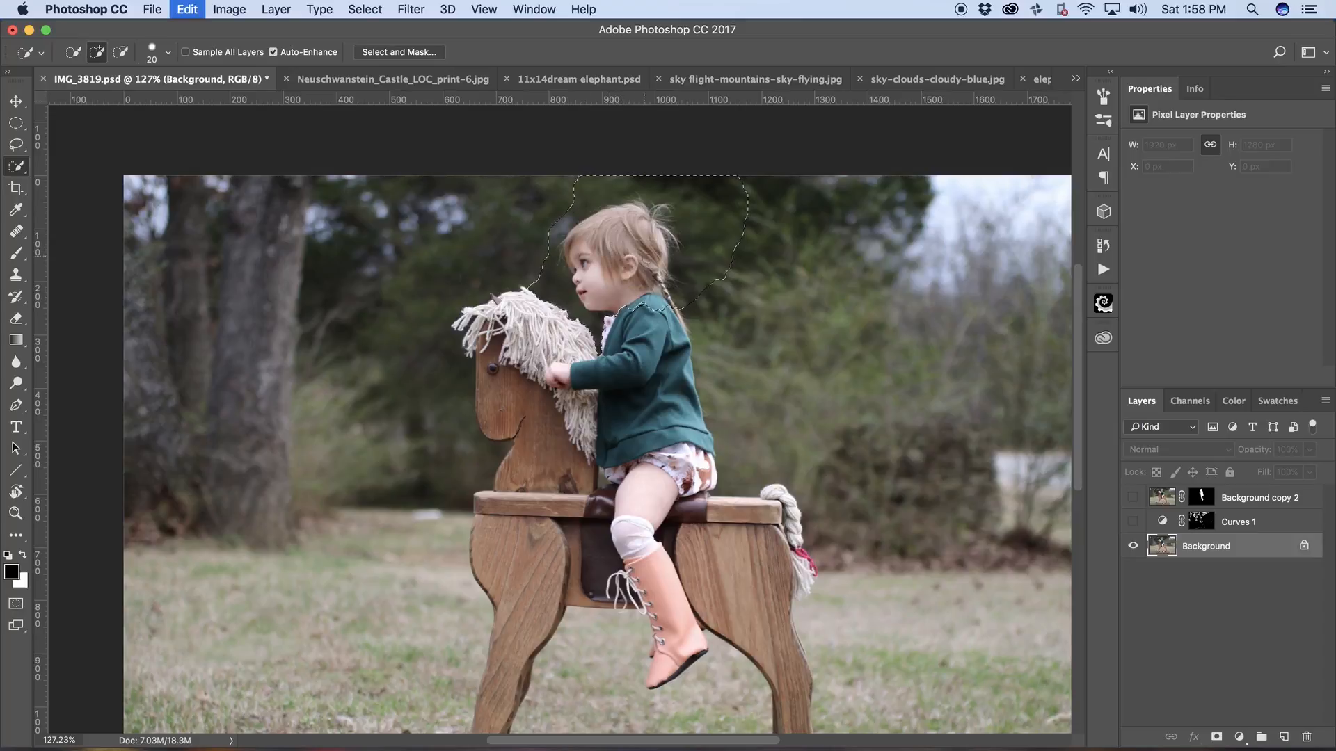
key(super+alt+z)
key(super+alt+z)
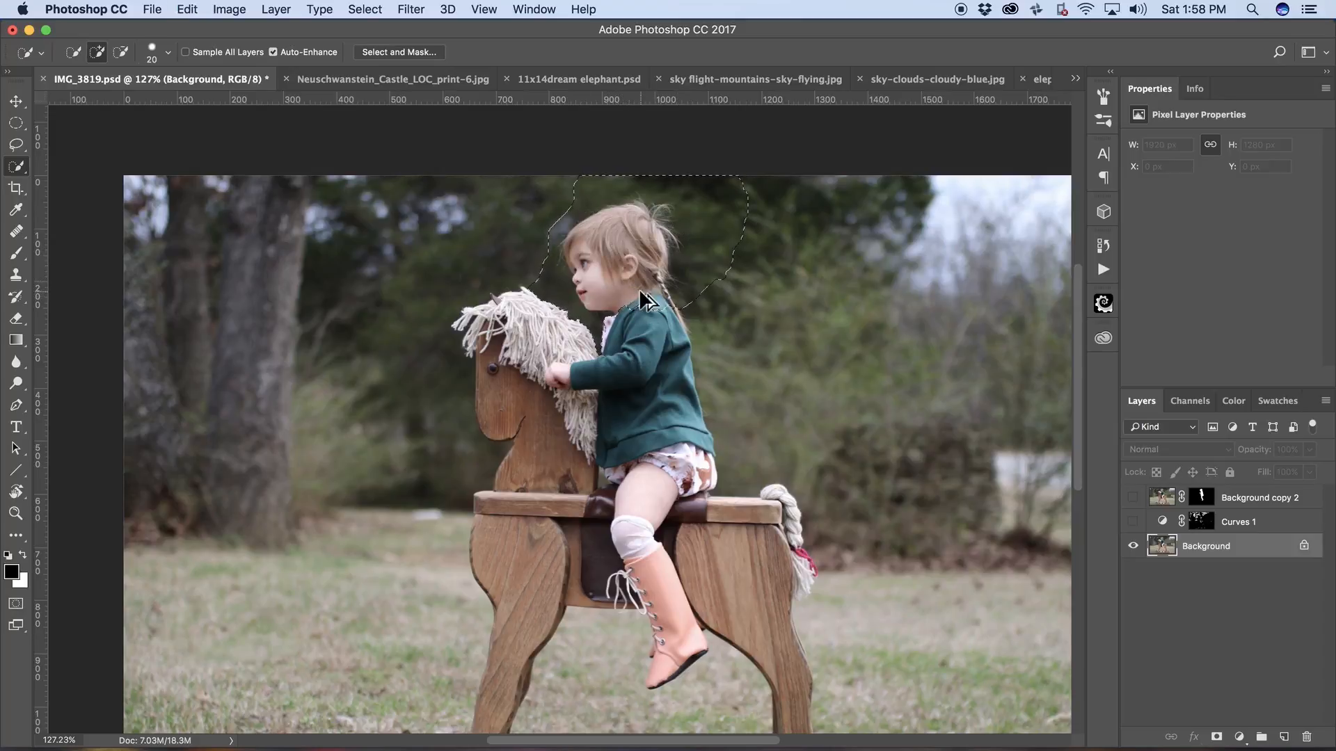
key(super+d)
- Quick-select the child's green sweater, head and hand, and subtract the stray areas around the hand
mouse_move(650, 314)
mouse_down()
mouse_move(604, 362)
mouse_move(641, 385)
mouse_up()
mouse_move(641, 225)
mouse_down()
mouse_move(629, 217)
mouse_move(575, 243)
mouse_move(576, 260)
mouse_move(611, 269)
mouse_up()
click(556, 379)
key(alt)
key(alt)
key(alt)
key(alt)
key(alt)
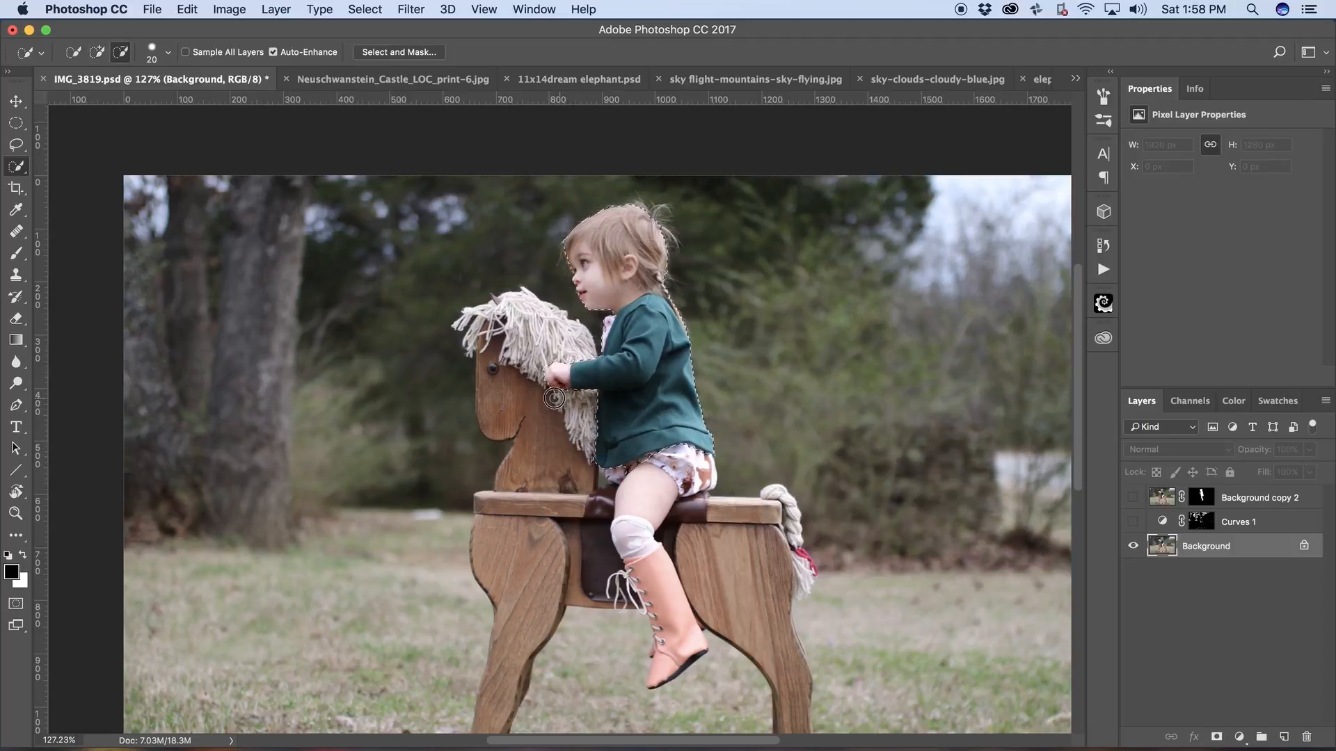
- Try adding and subtracting areas around the horse's neck and the child's shorts, and undo these selection changes
drag(586, 468, 590, 475)
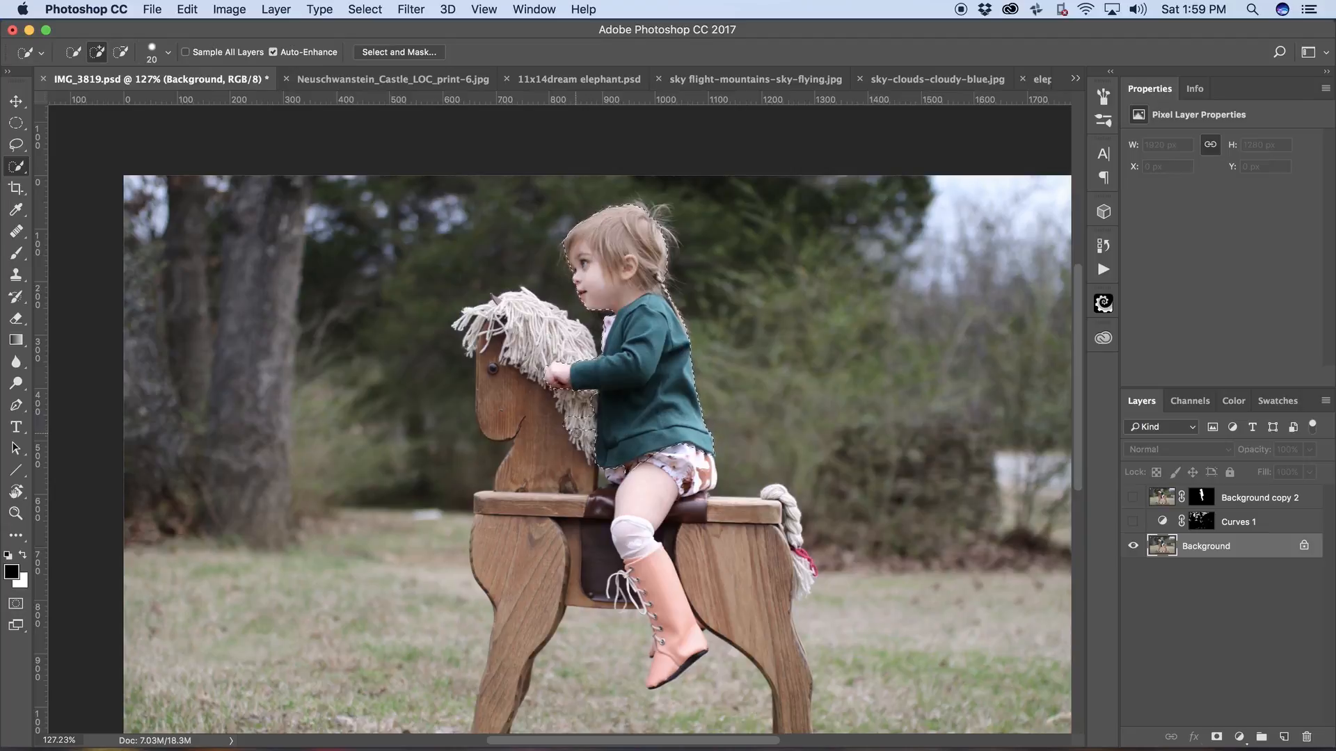
key(super+z)
key(space)
drag(632, 398, 619, 237)
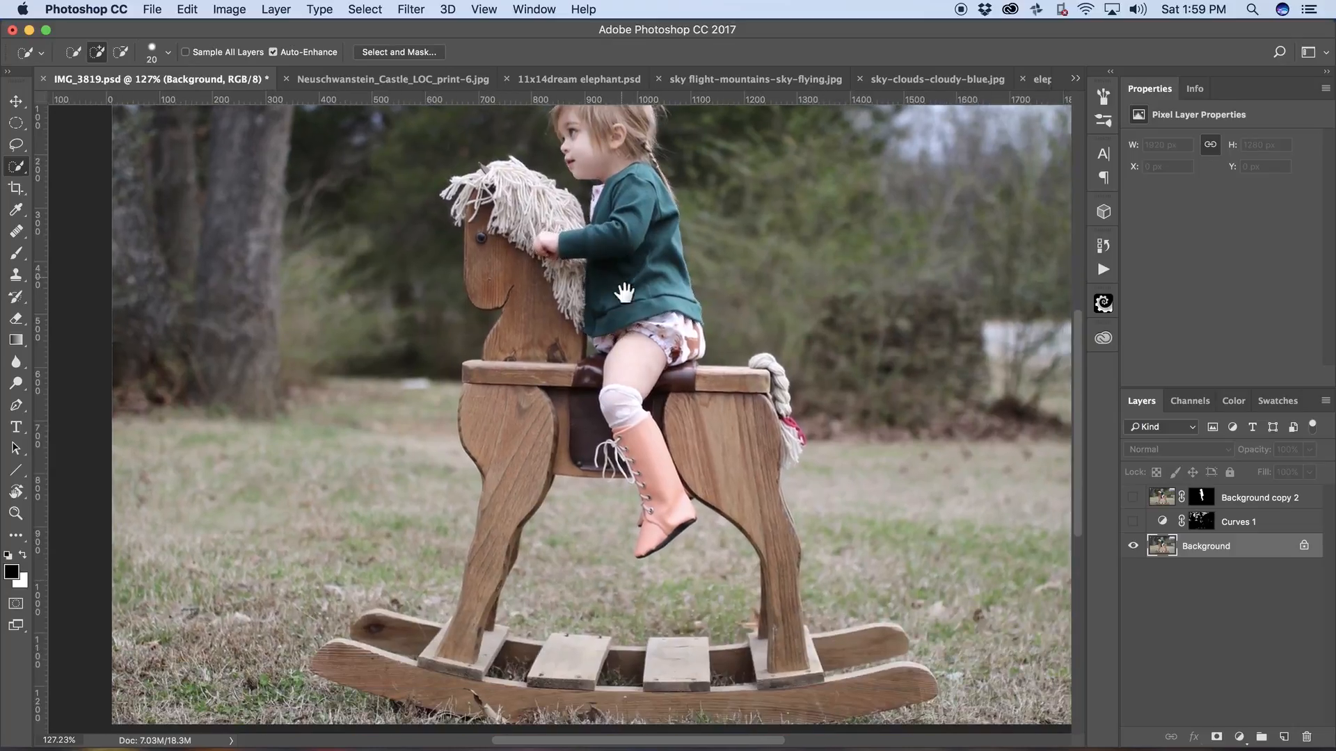
key(alt)
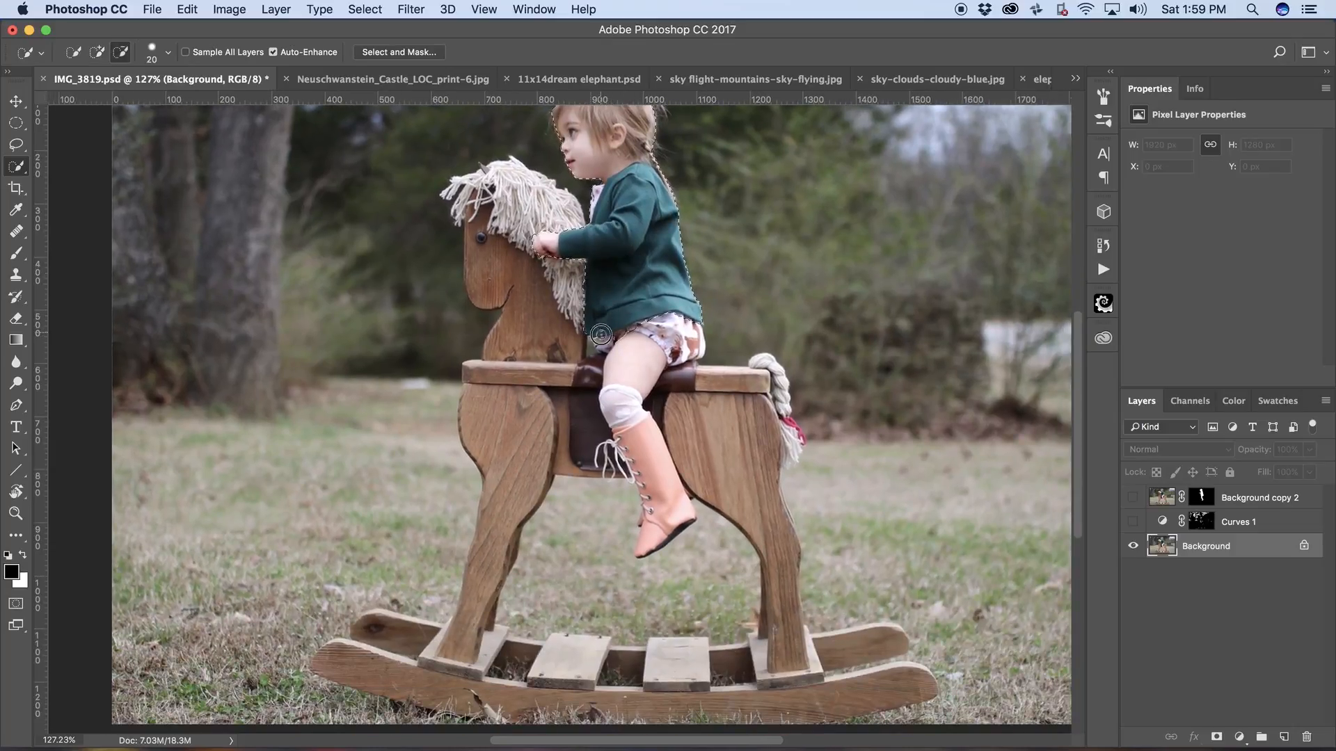
key(super+z)
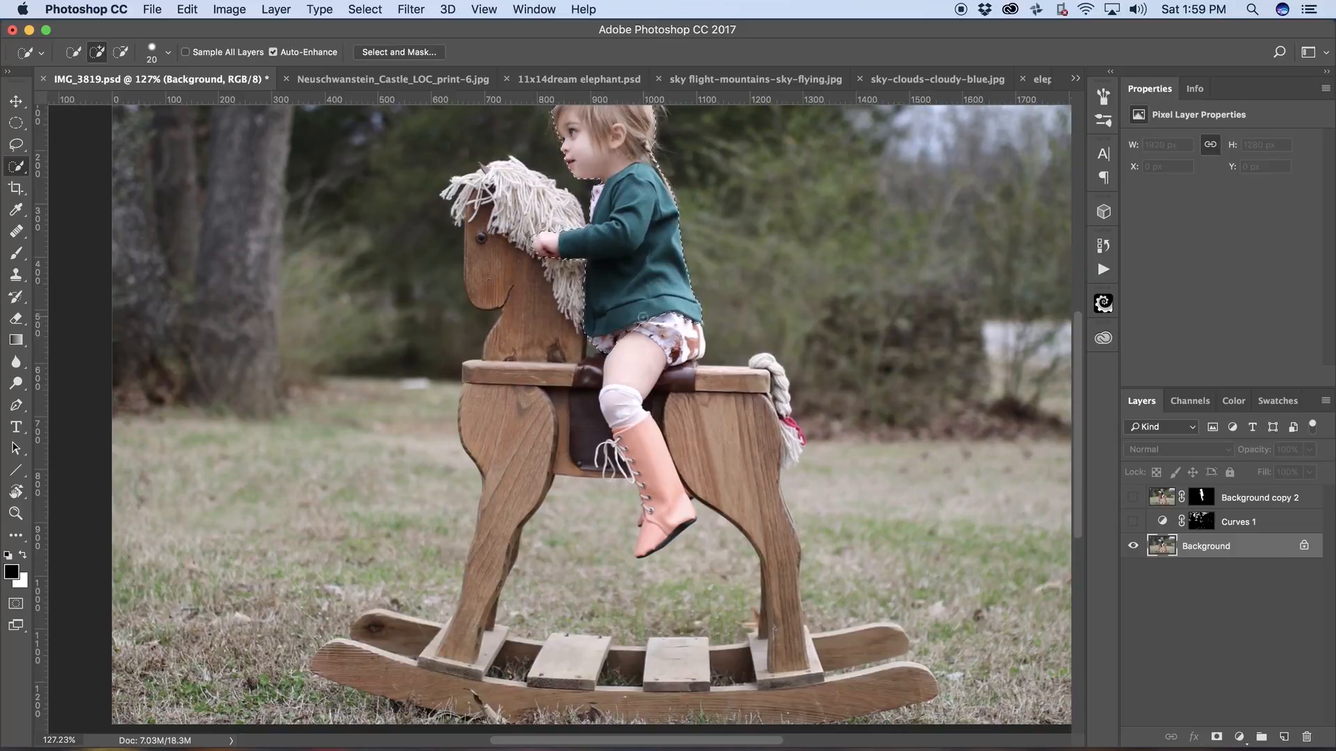
key(alt)
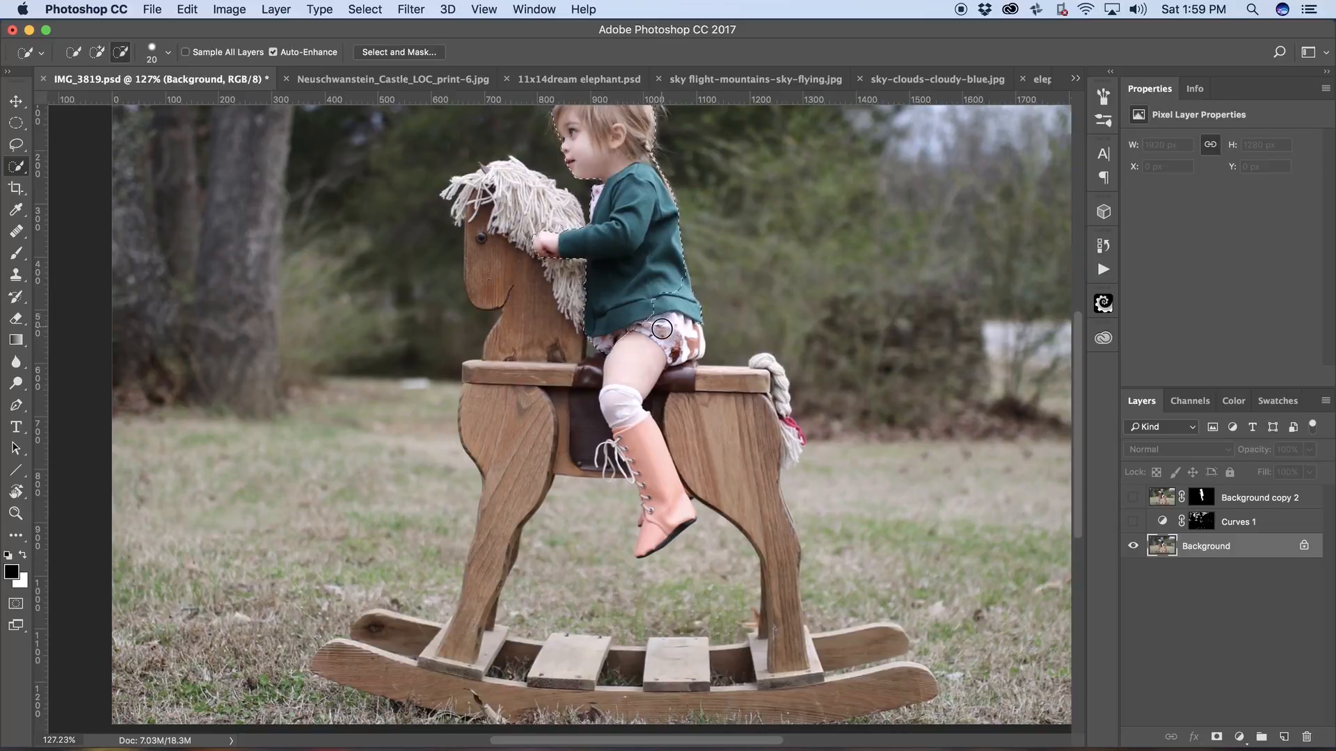
alt+click(662, 329)
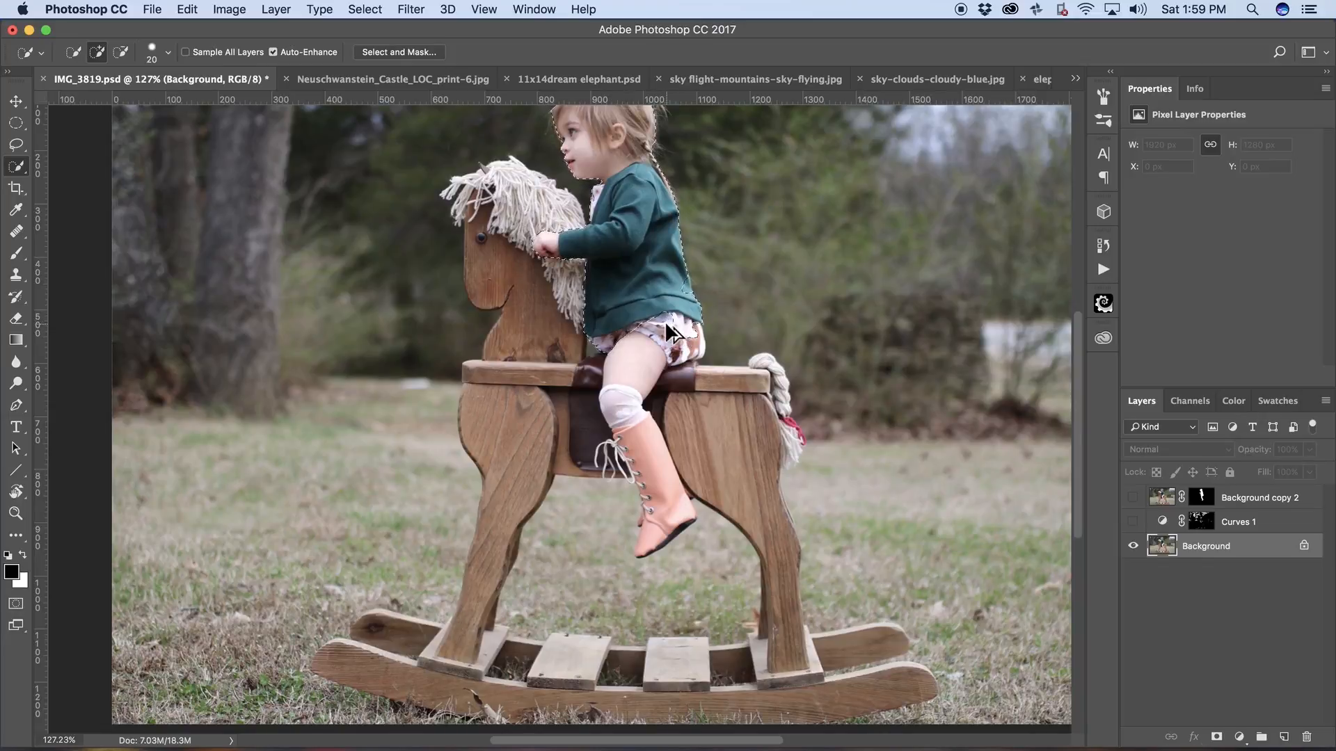
key(super+alt+z)
key(super+alt+z)
- Add the child's shorts, leg and boot to the Quick Selection
mouse_move(648, 322)
mouse_down()
mouse_move(679, 315)
mouse_move(697, 338)
mouse_move(693, 325)
mouse_move(686, 349)
mouse_move(639, 345)
mouse_move(619, 396)
mouse_move(644, 463)
mouse_up()
mouse_move(660, 511)
mouse_down()
mouse_move(654, 532)
mouse_move(678, 529)
mouse_move(650, 542)
mouse_up()
drag(615, 247, 637, 347)
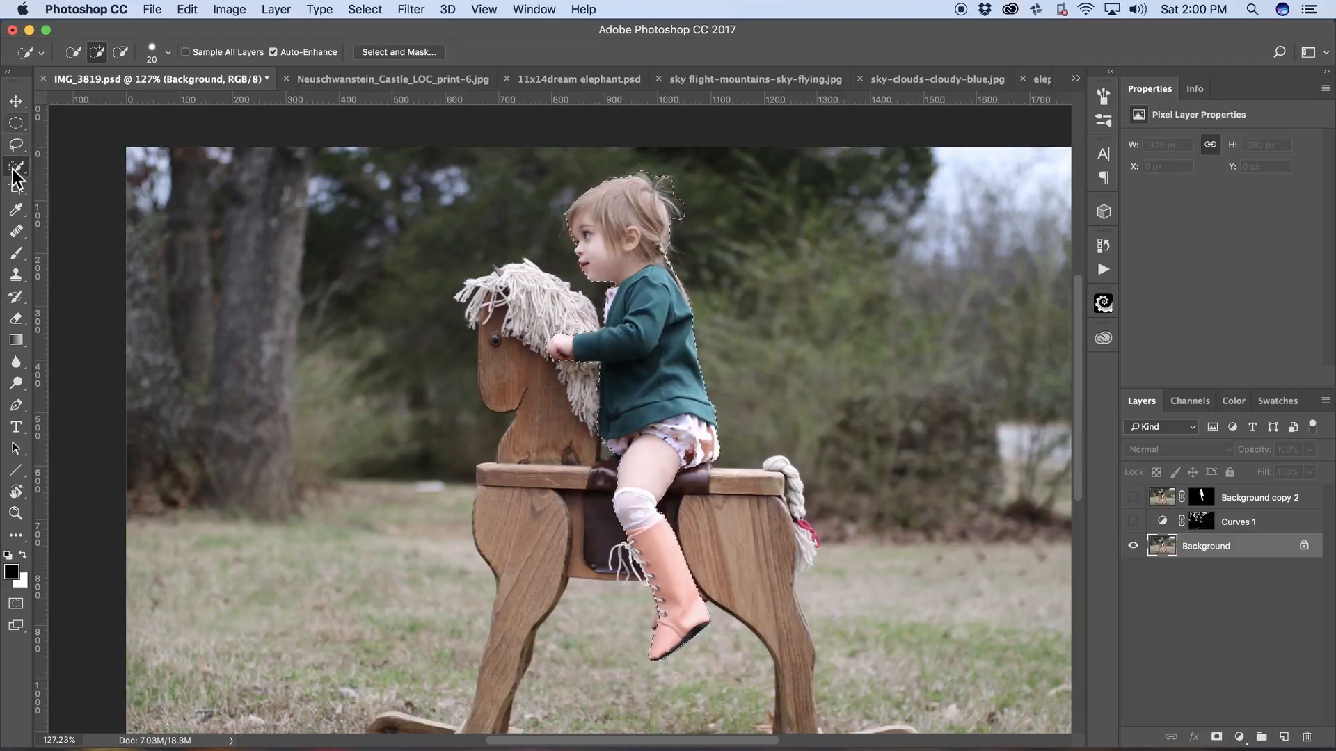
- Preview the child's selection in the Select and Mask workspace, cancel it, and return to the Quick Selection tool
click(422, 54)
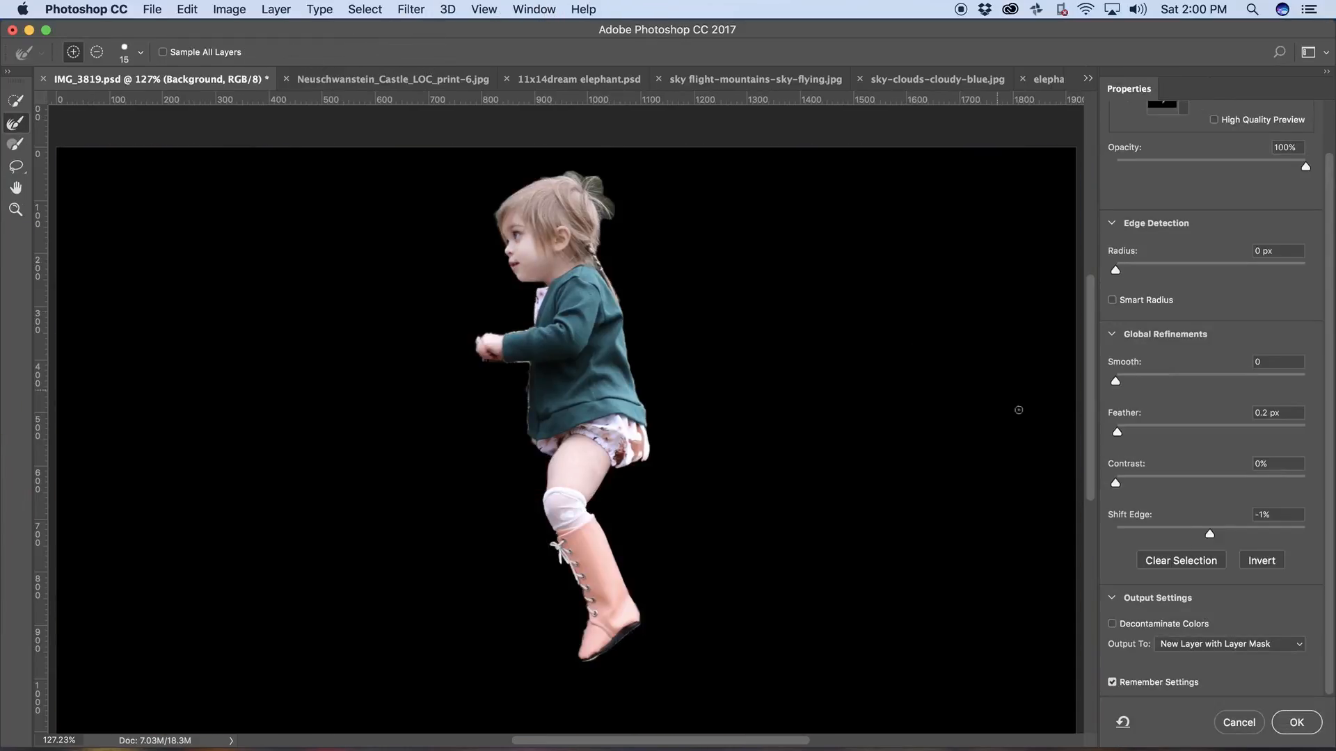
click(1242, 722)
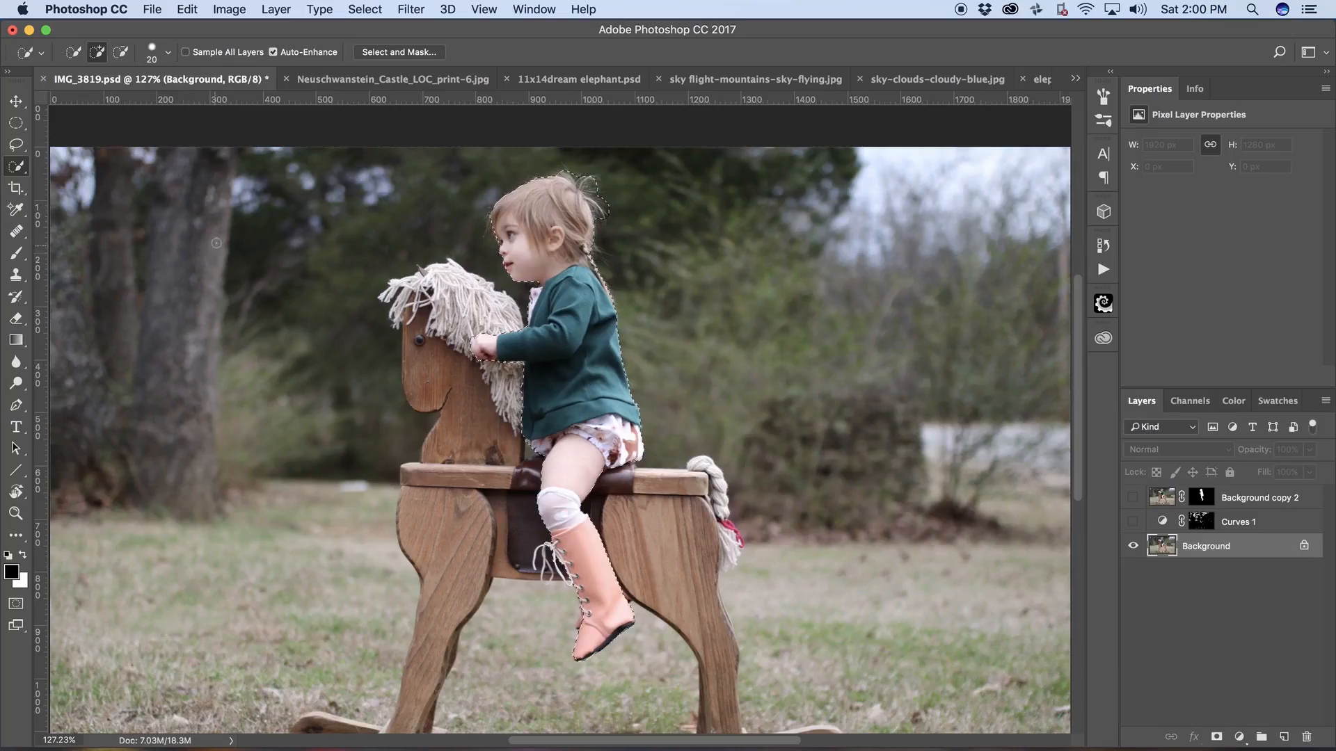
key(v)
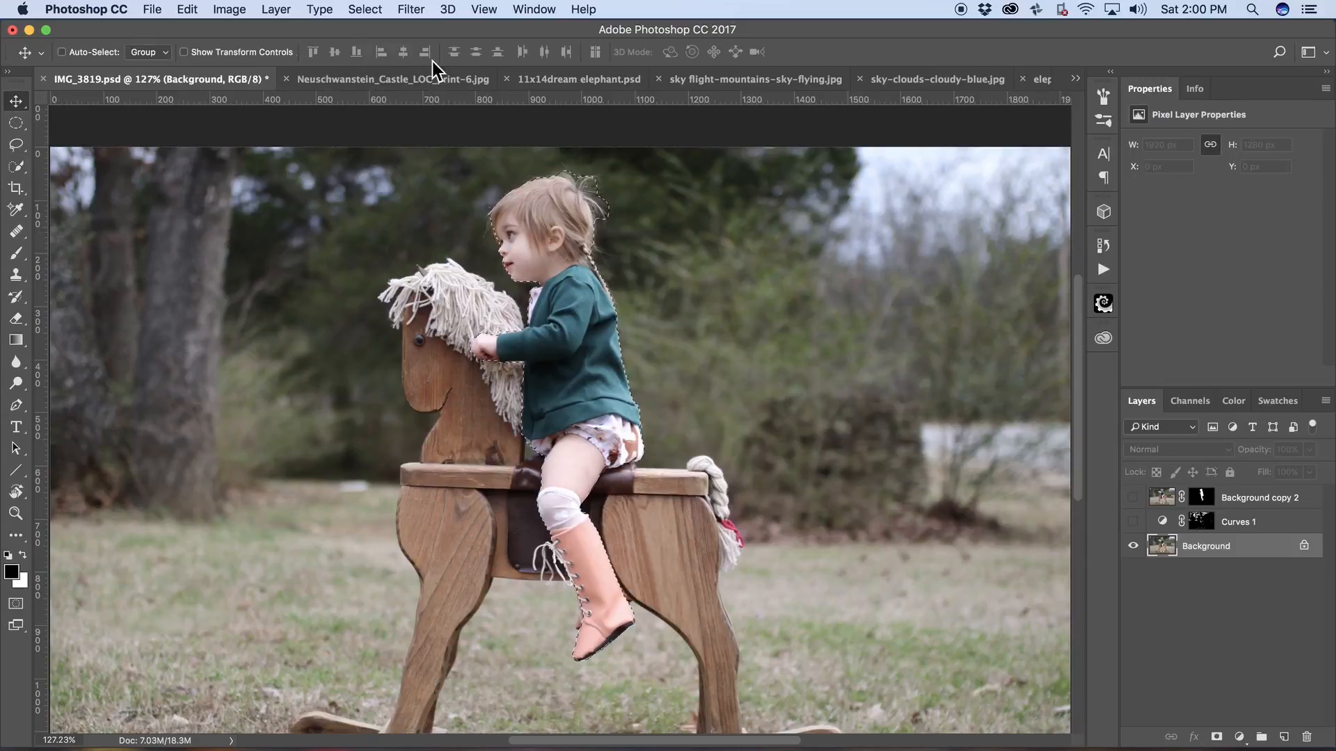
click(15, 123)
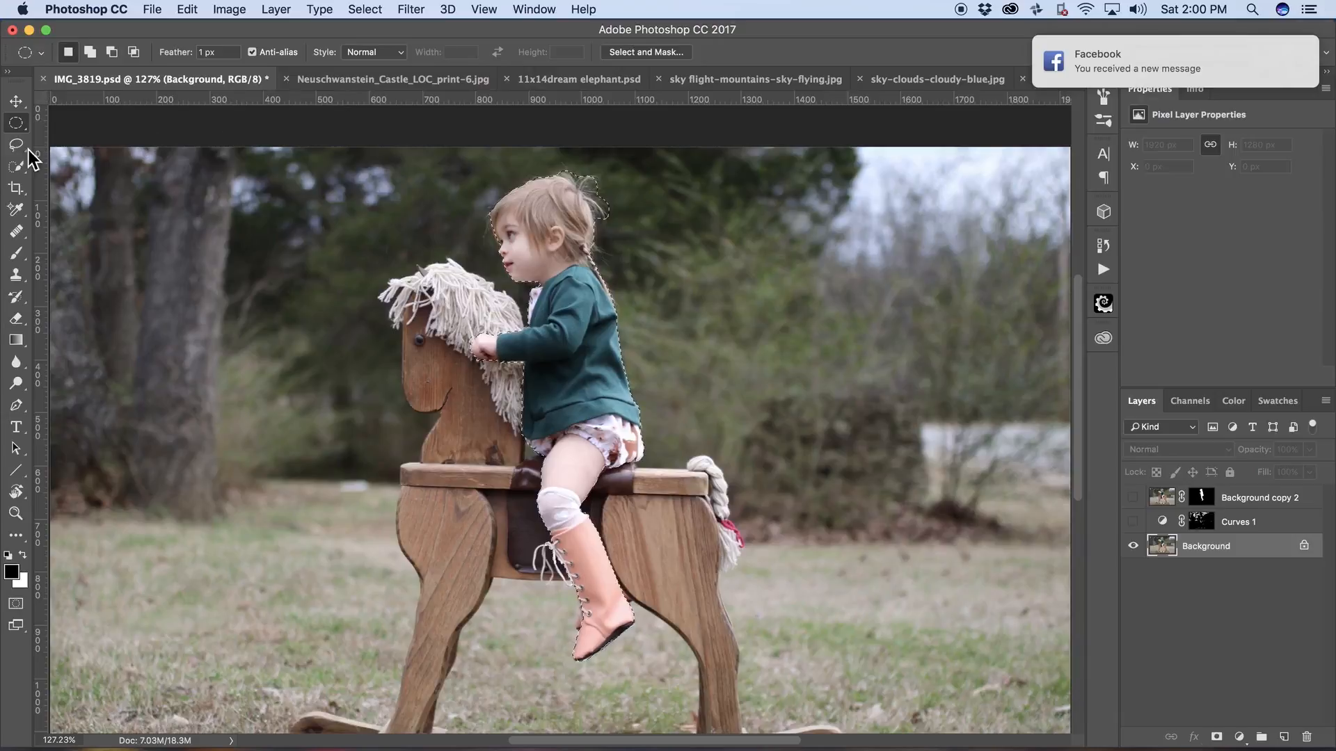
click(16, 167)
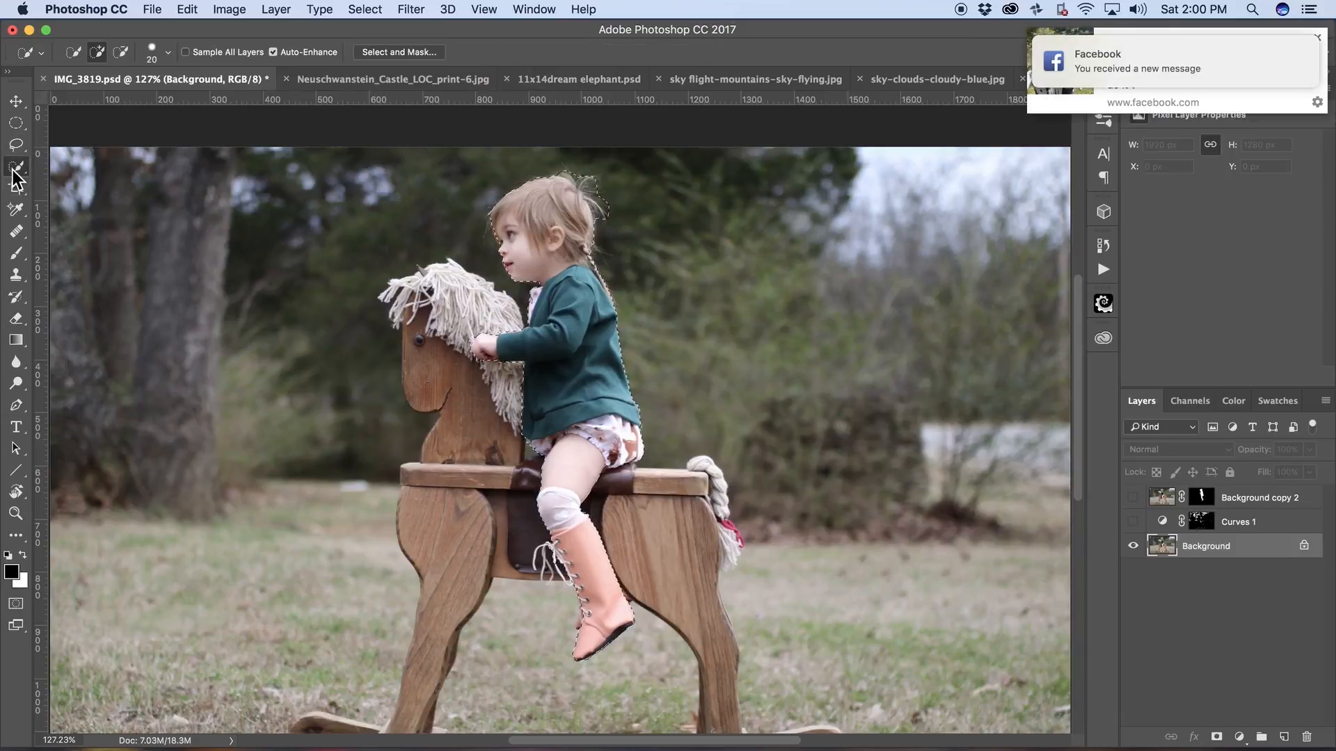
- Open the child's selection in Select and Mask and inspect the cutout's edges around the boot, shorts, head, hand and sweater
click(416, 56)
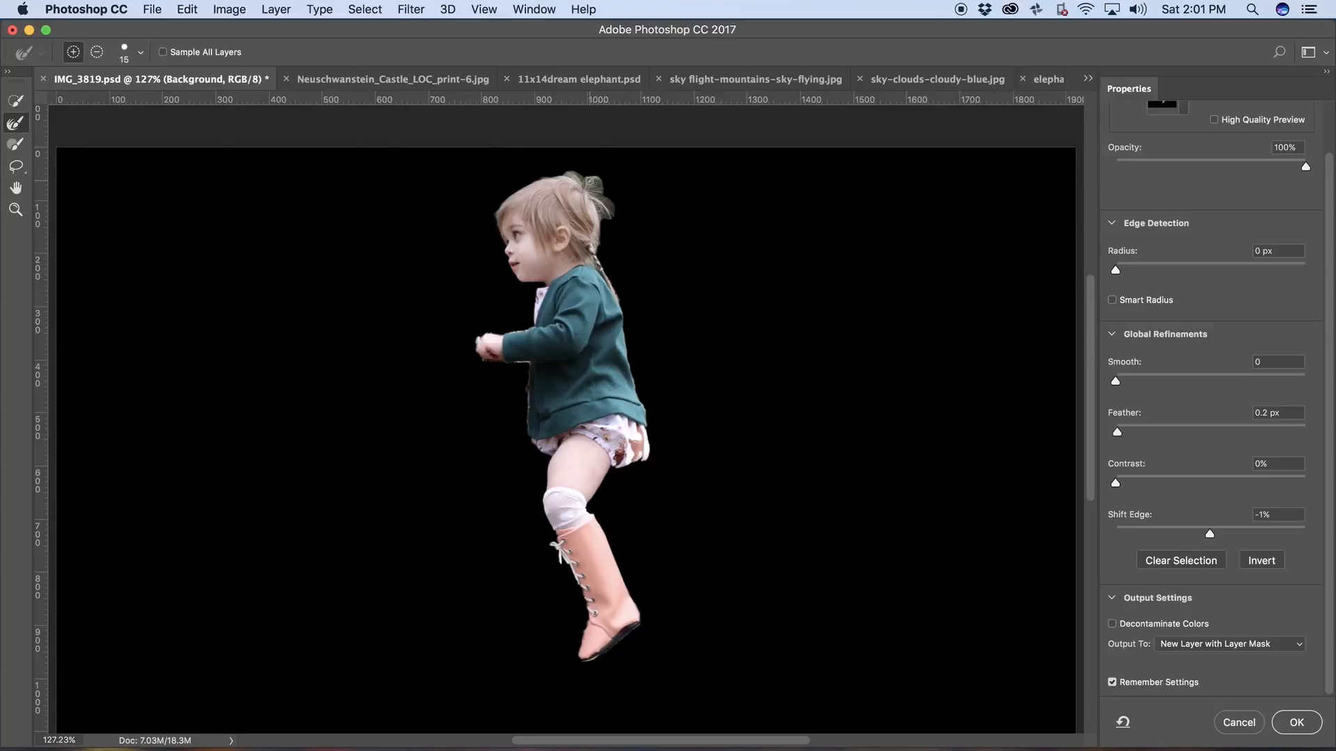
key(z)
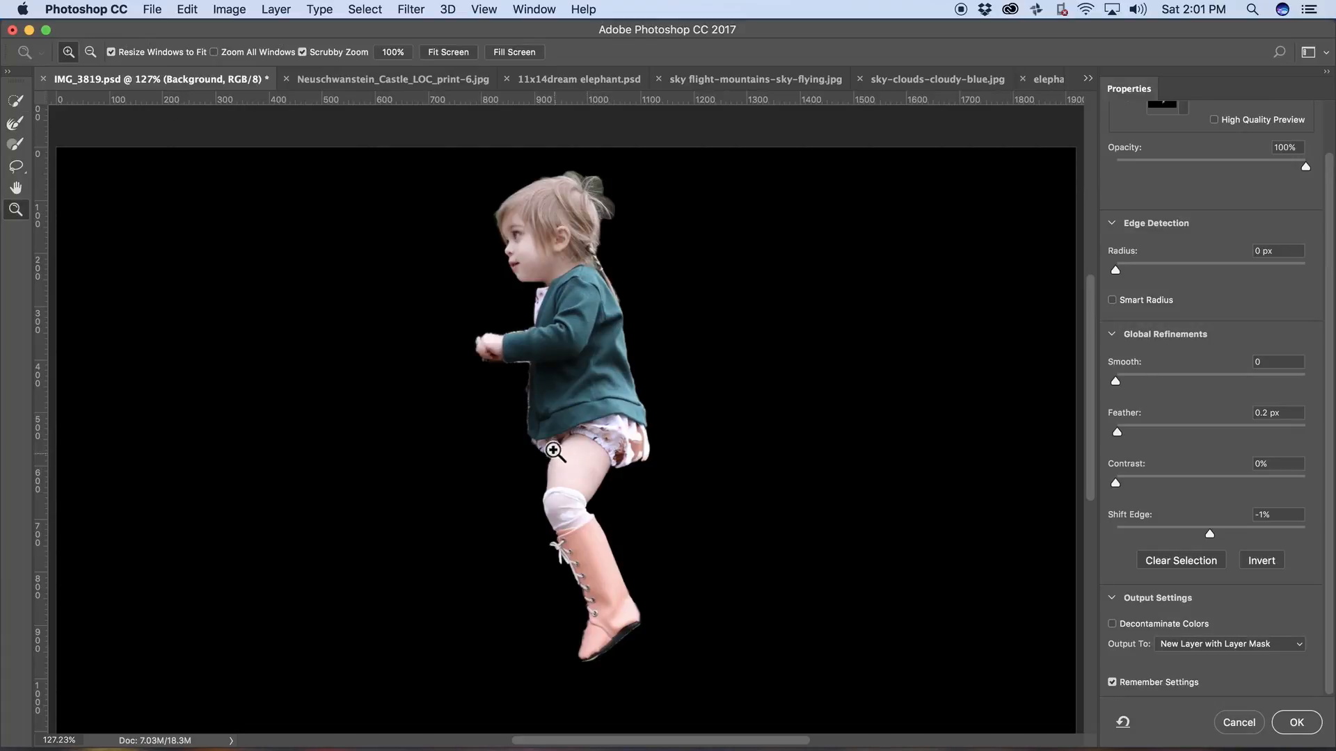
drag(560, 437, 653, 423)
scroll(608, 517, down, 20)
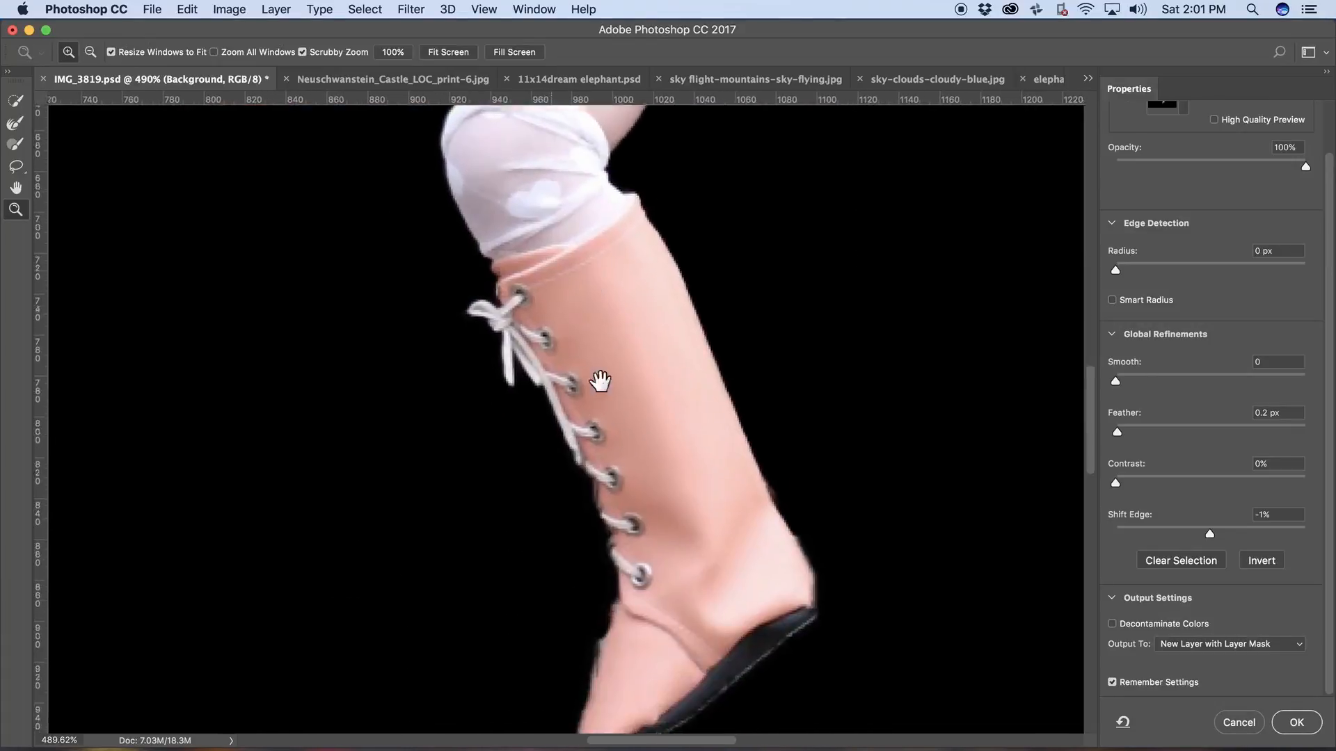
scroll(599, 301, up, 15)
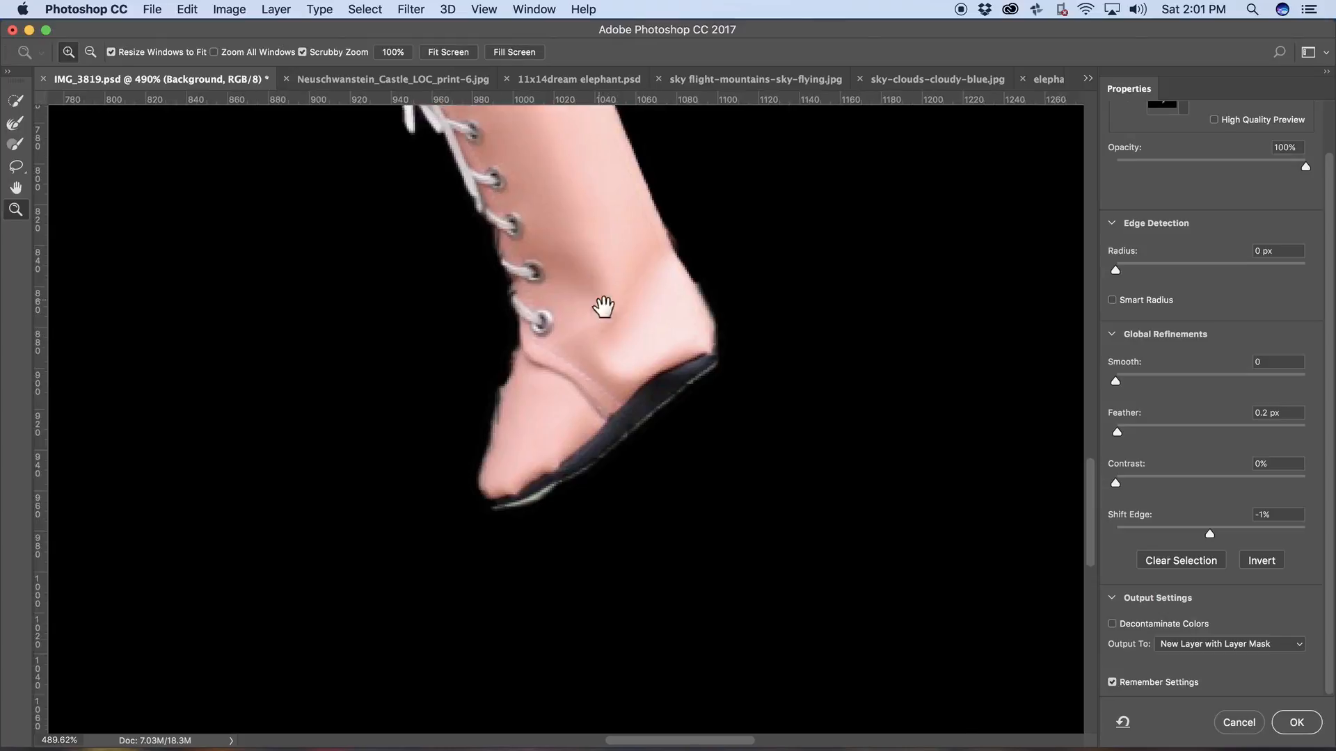
scroll(595, 565, up, 20)
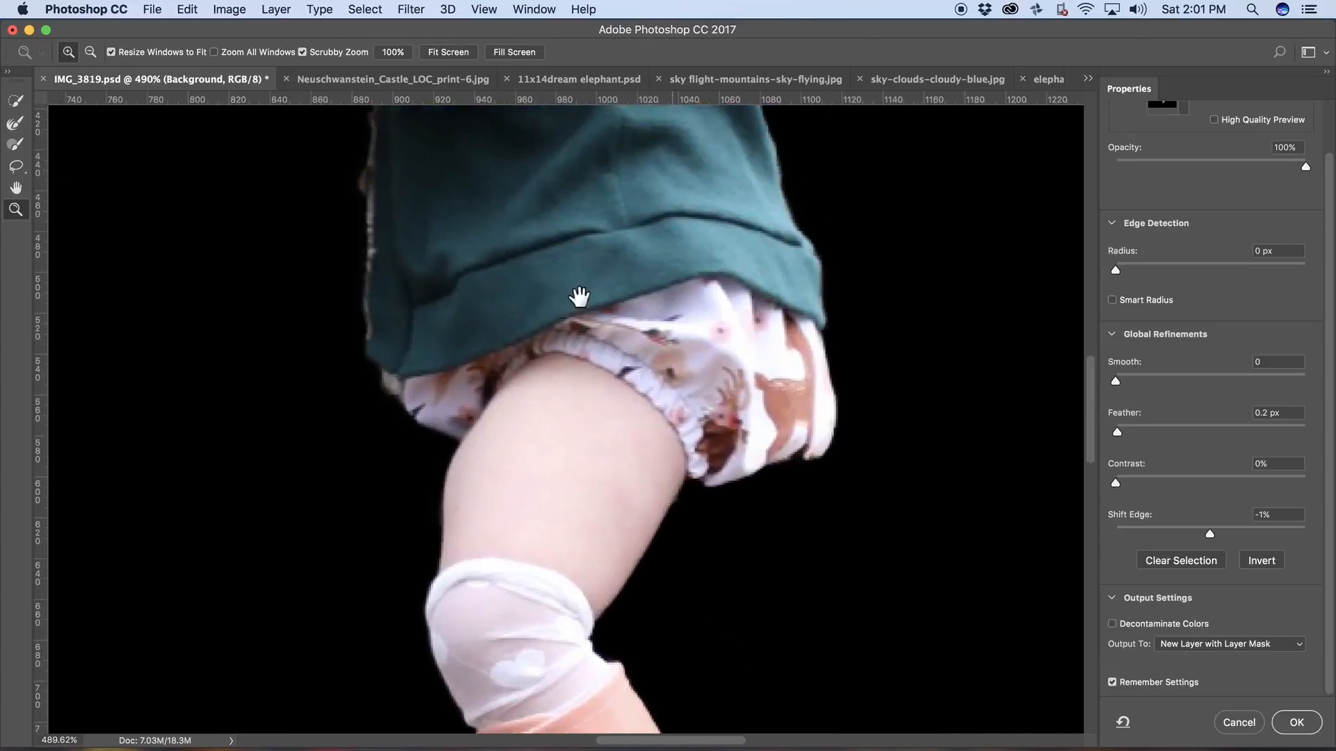
scroll(588, 391, up, 20)
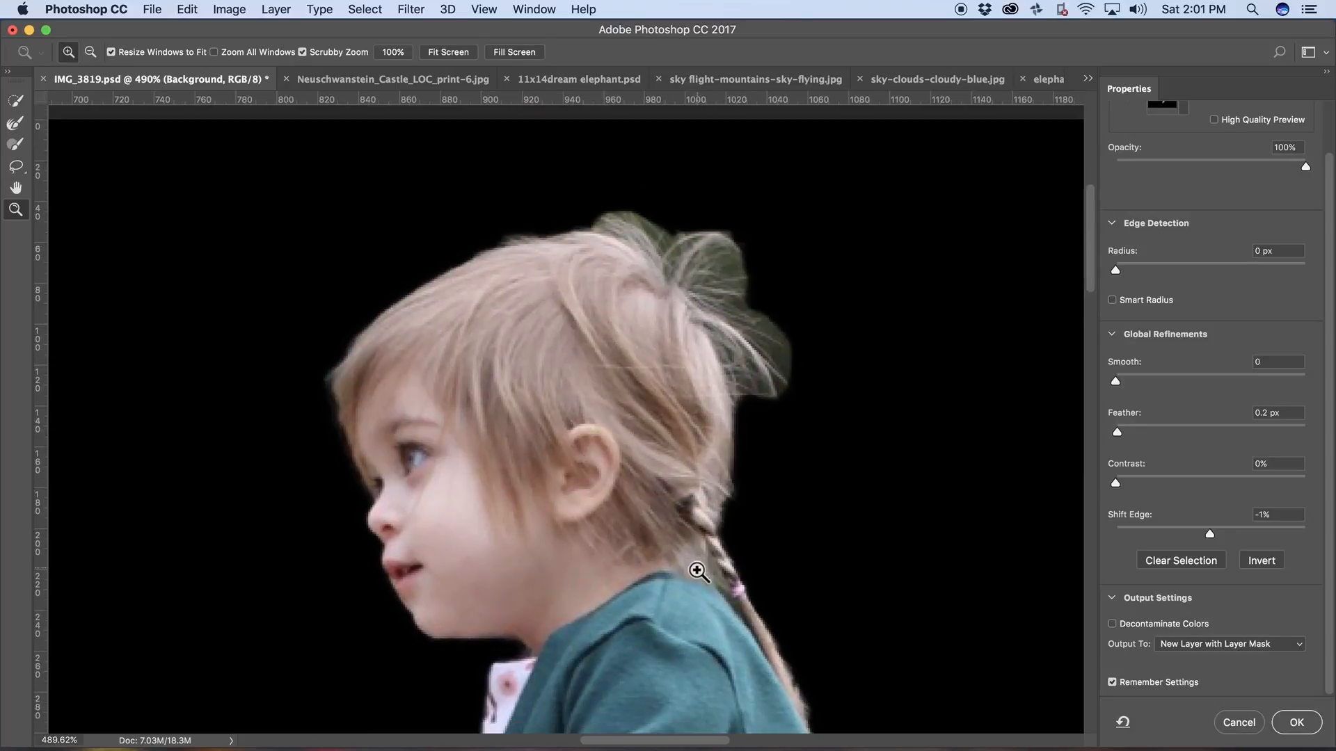
drag(620, 536, 572, 212)
drag(582, 459, 631, 322)
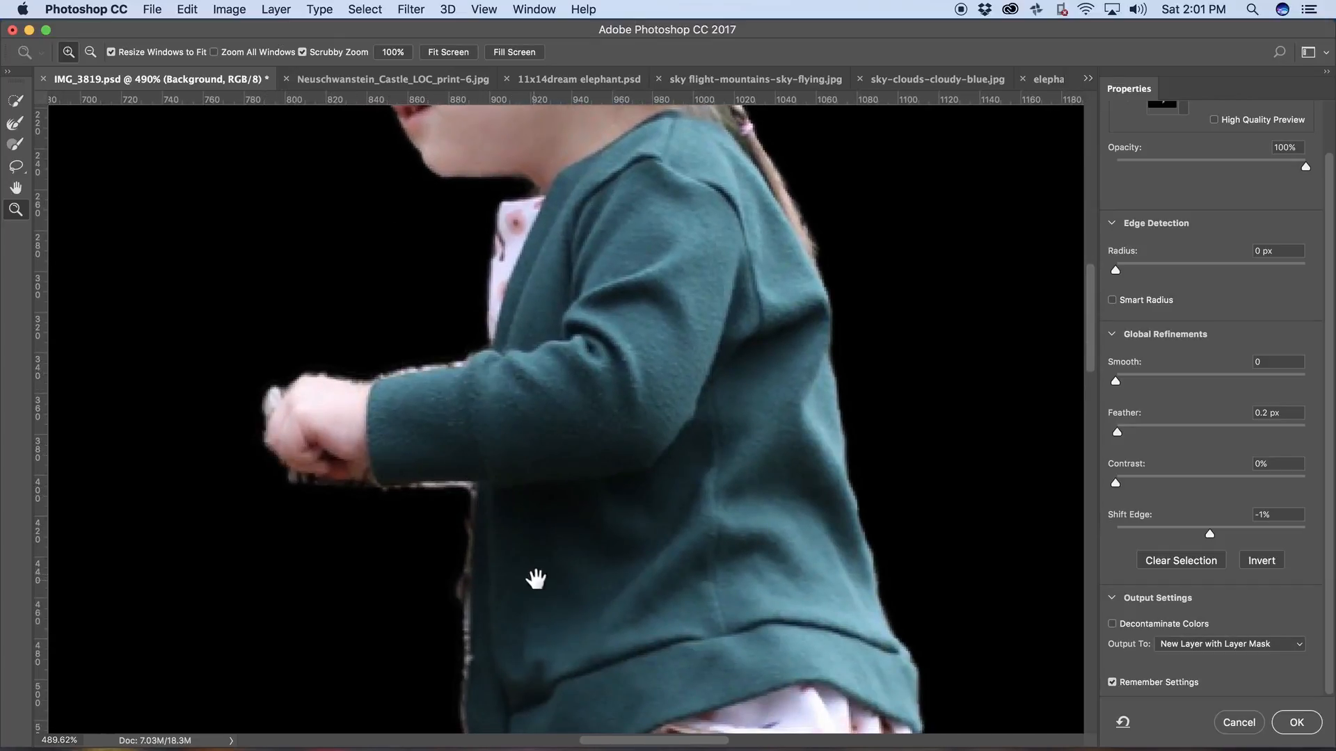
drag(534, 576, 533, 334)
drag(576, 516, 596, 605)
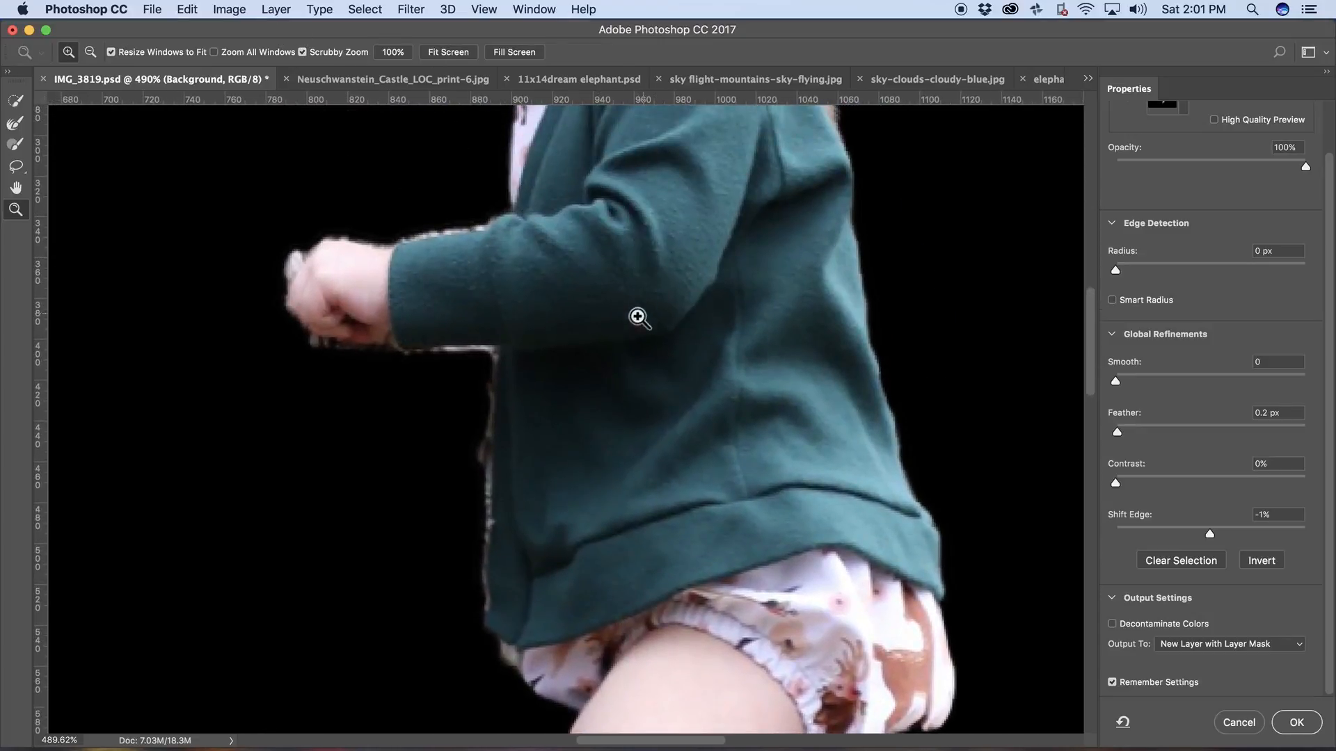
- Go through the workspace's Quick Selection, Refine Edge Brush, Brush and Lasso tools
click(15, 101)
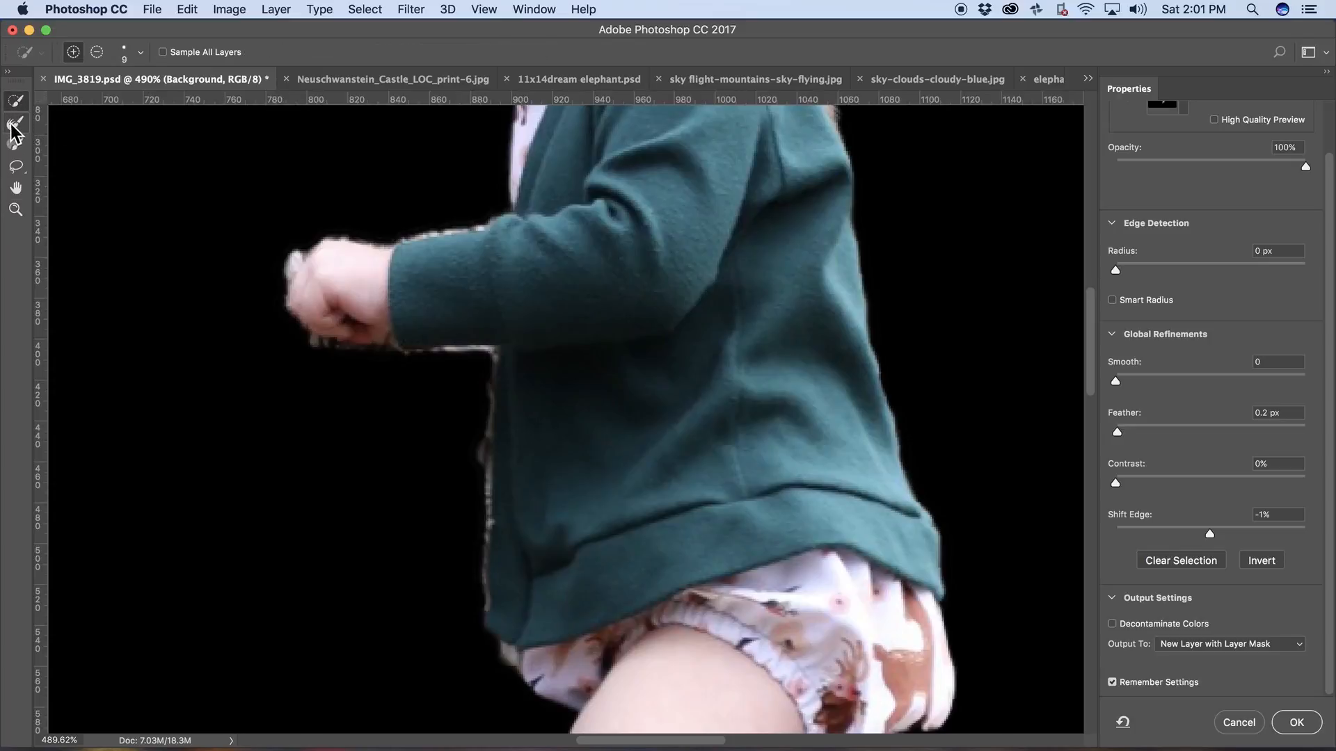
click(15, 124)
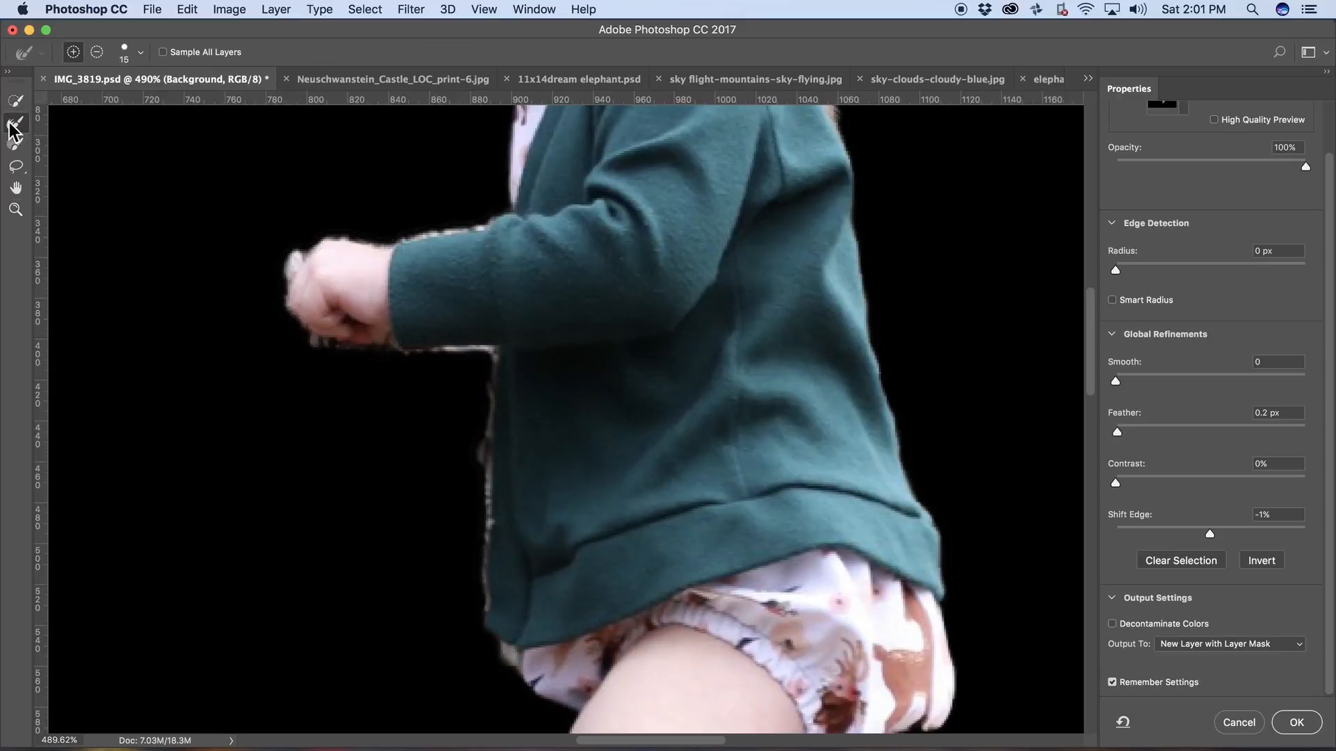
click(17, 145)
click(18, 170)
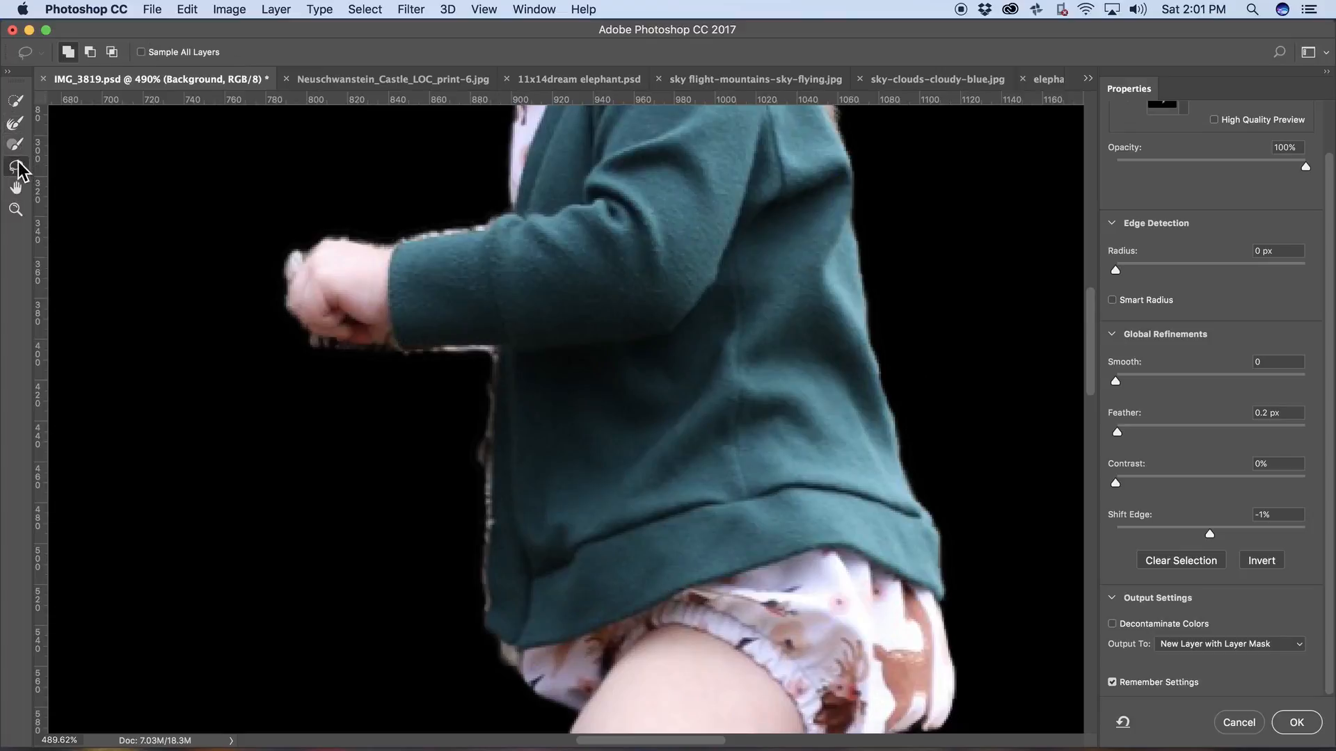
- With the Quick Selection tool, subtract the stray fringe around the child's sleeve and add the hand back to the selection
click(15, 103)
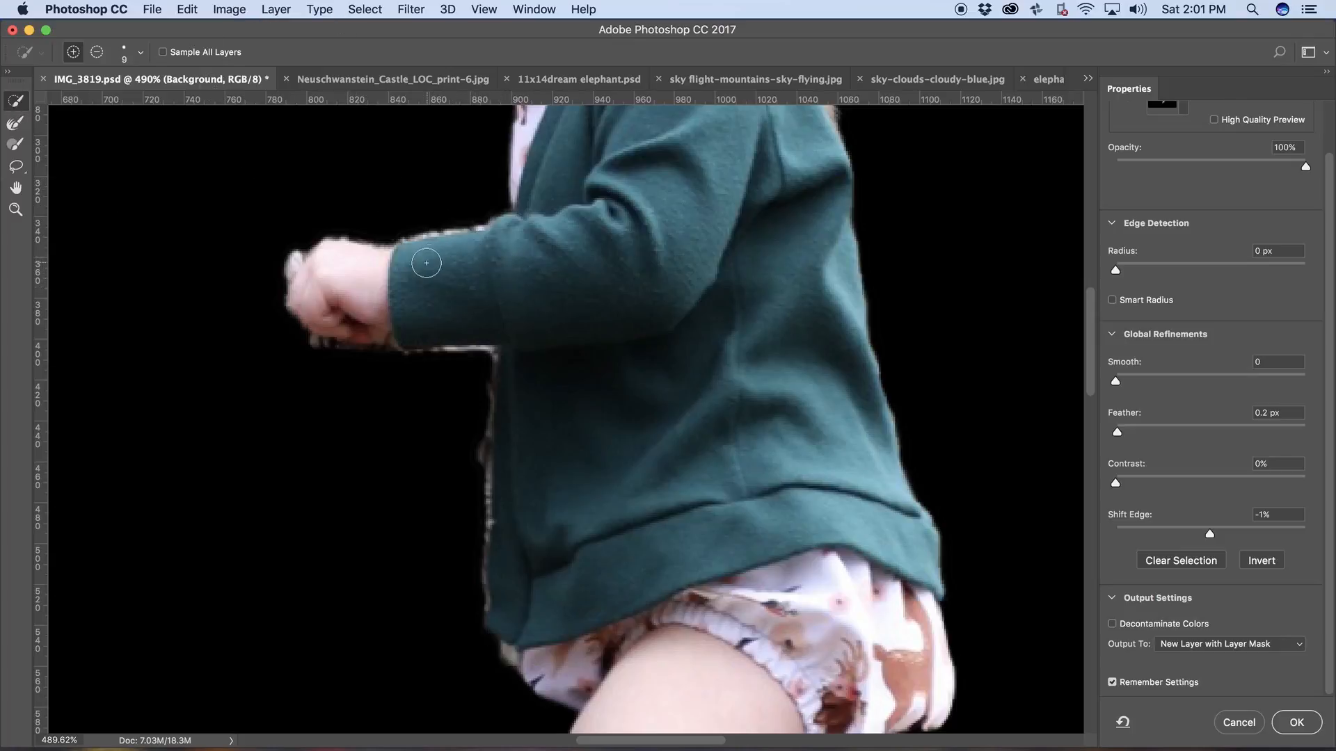
key(alt)
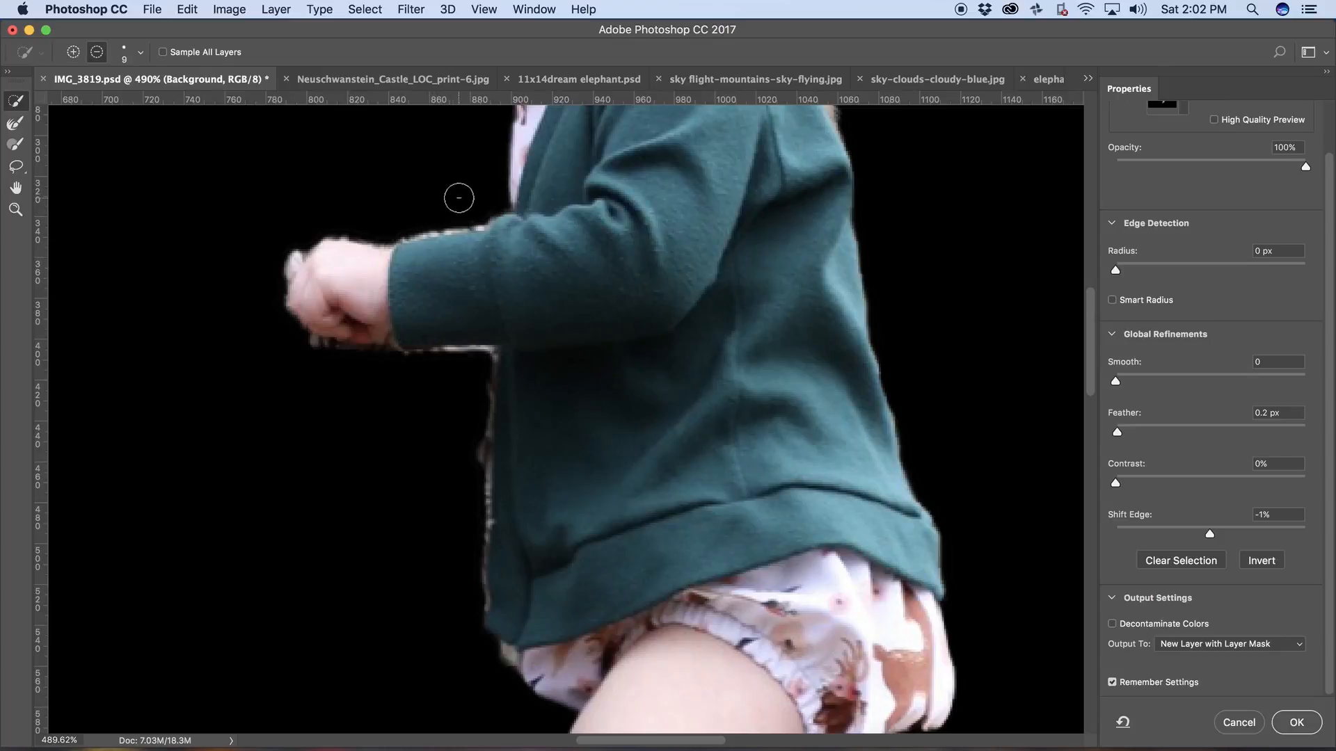
mouse_move(456, 202)
mouse_down()
mouse_move(327, 212)
mouse_move(266, 241)
mouse_up()
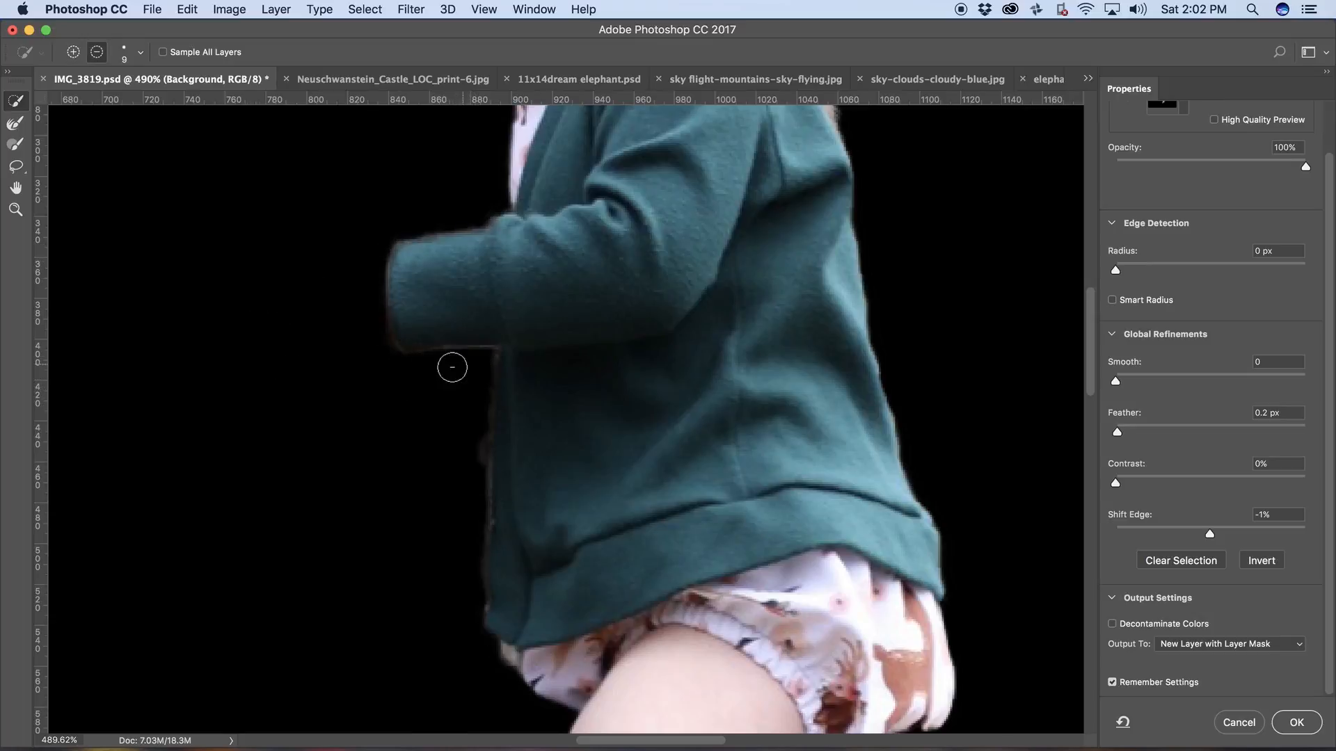
drag(467, 360, 425, 378)
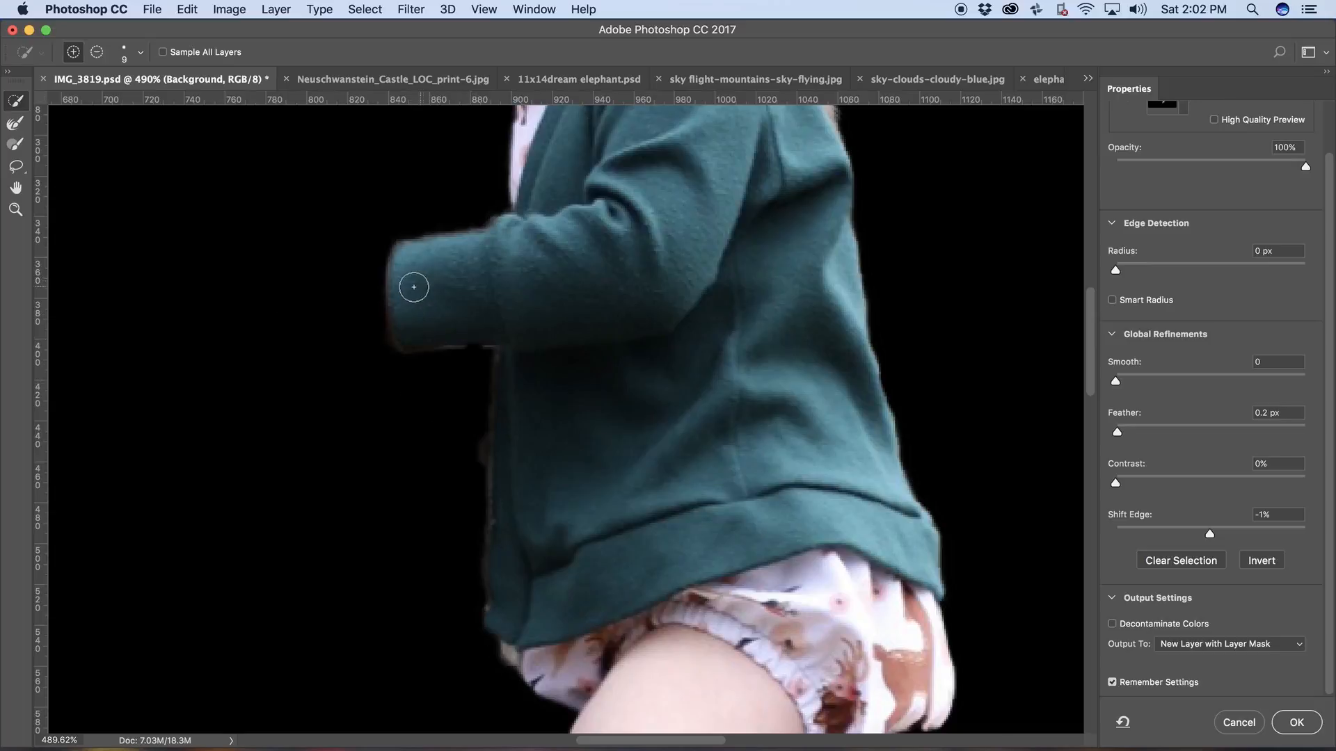
drag(414, 286, 352, 290)
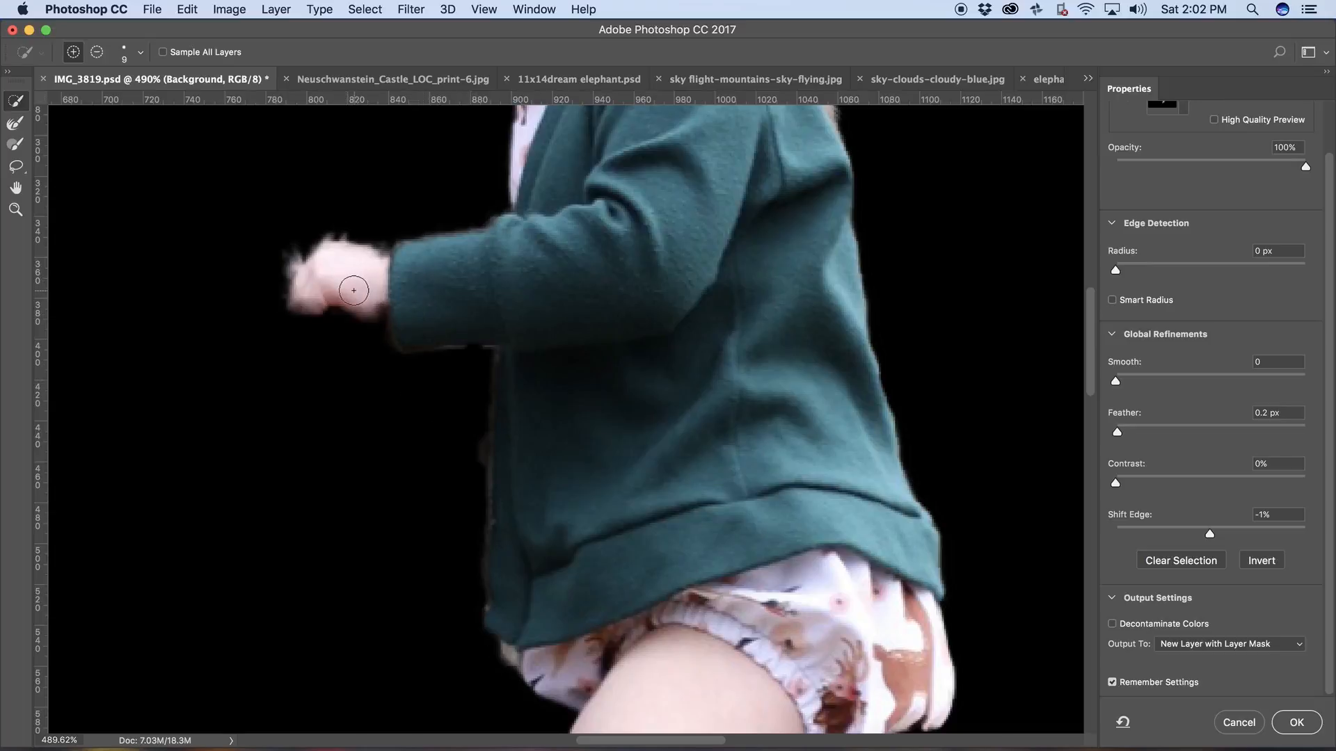
mouse_move(387, 285)
mouse_down()
mouse_move(326, 280)
mouse_move(305, 310)
mouse_move(381, 307)
mouse_move(314, 316)
mouse_move(358, 309)
mouse_up()
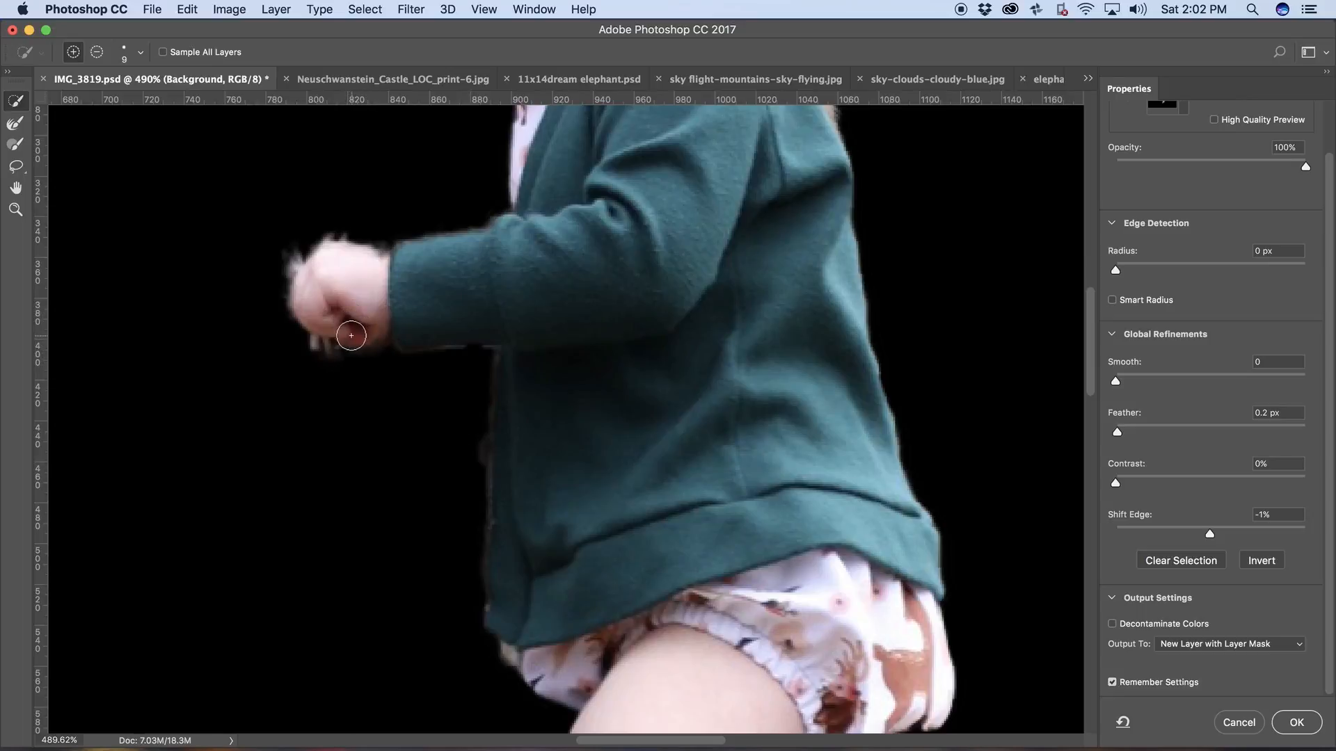
- Compare the cutout around the child's hand with the original photo repeatedly
key(p)
key(p)
key(p)
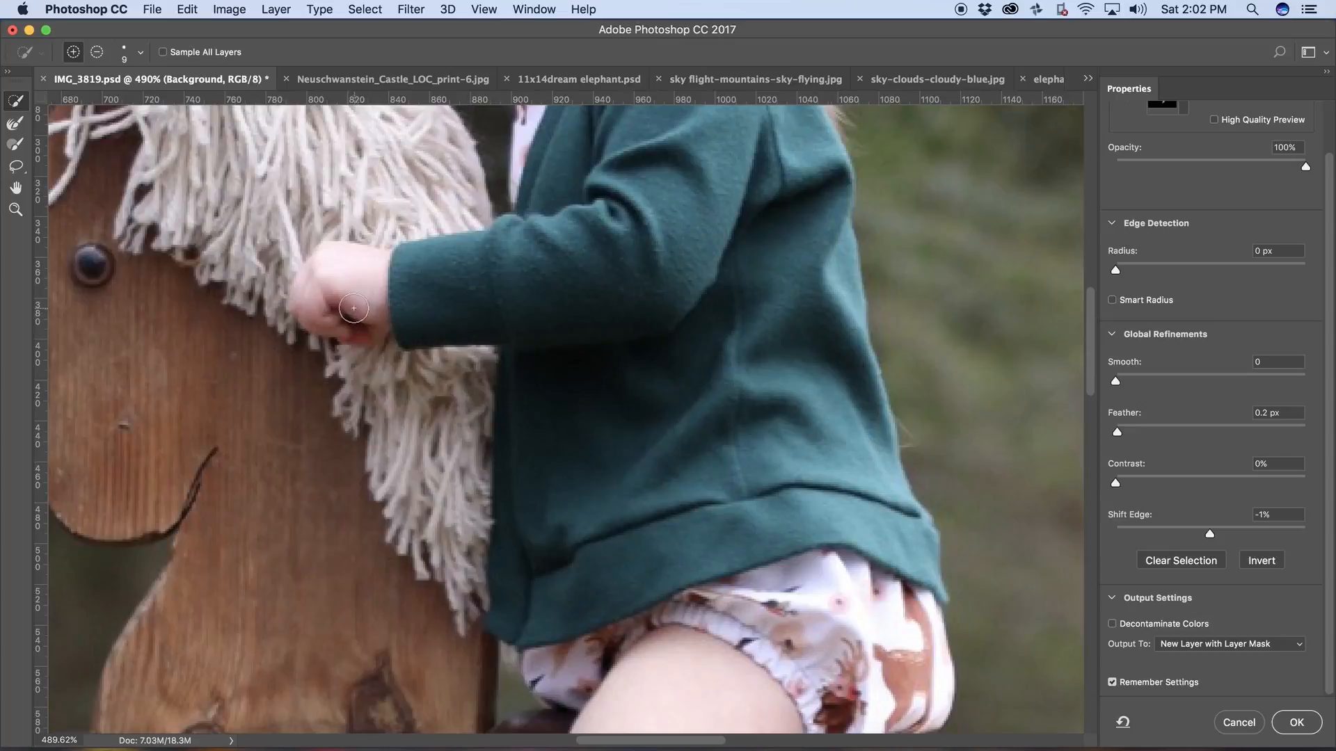
key(p)
key(p)
key(p)
key(p)
key(p)
key(p)
key(p)
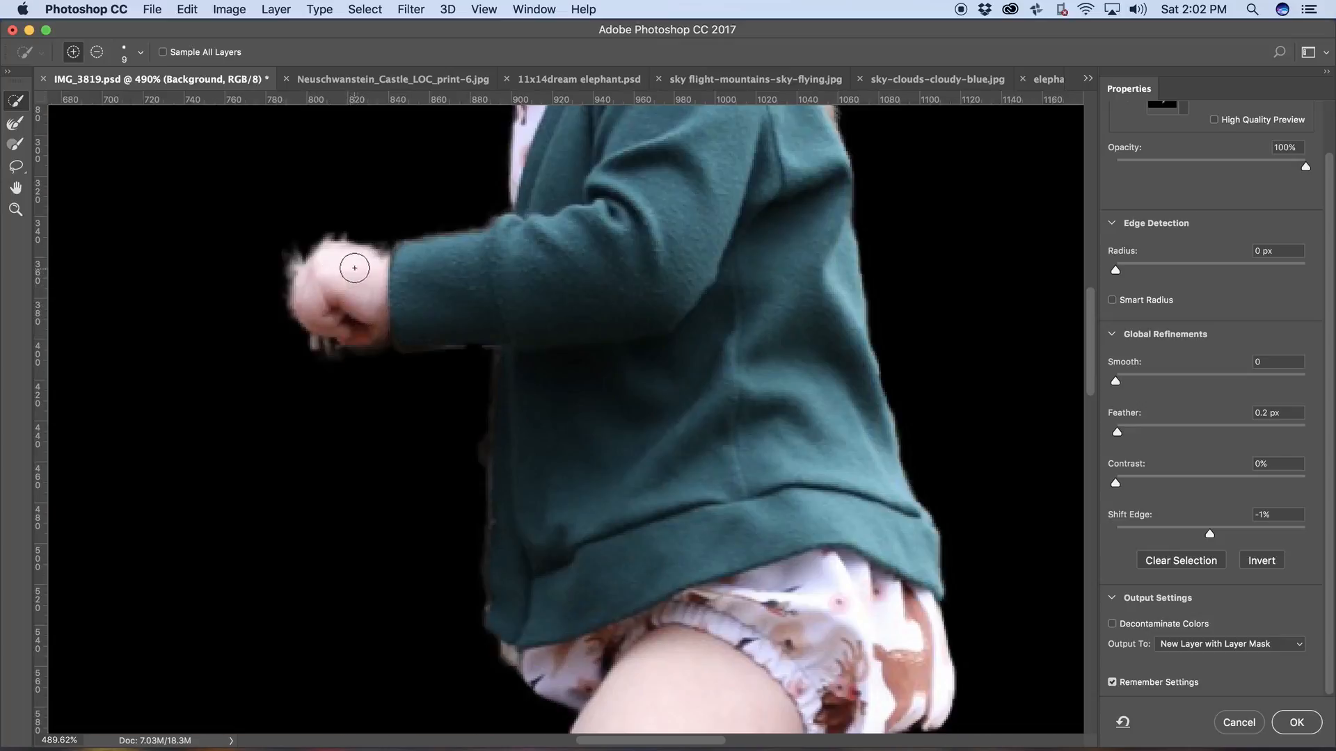
key(p)
key(p)
key(p)
key(p)
key(p)
key(p)
key(p)
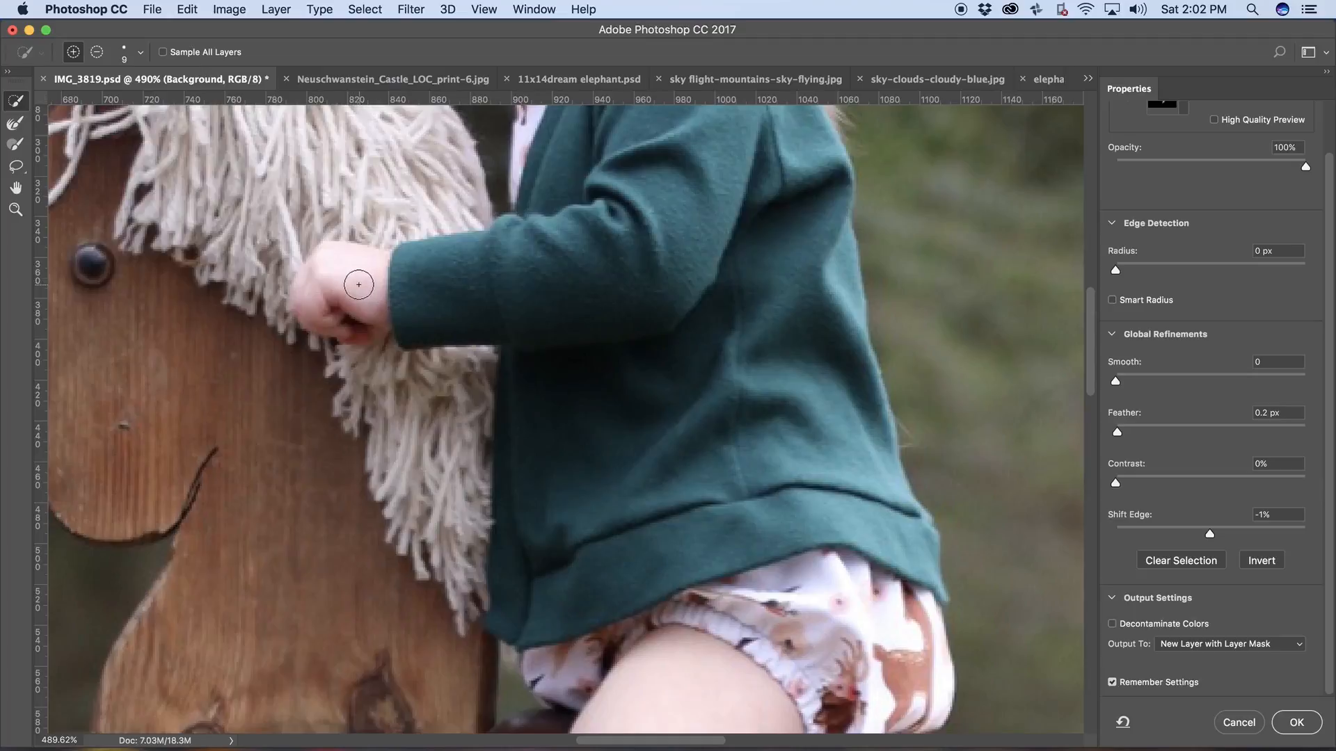
key(p)
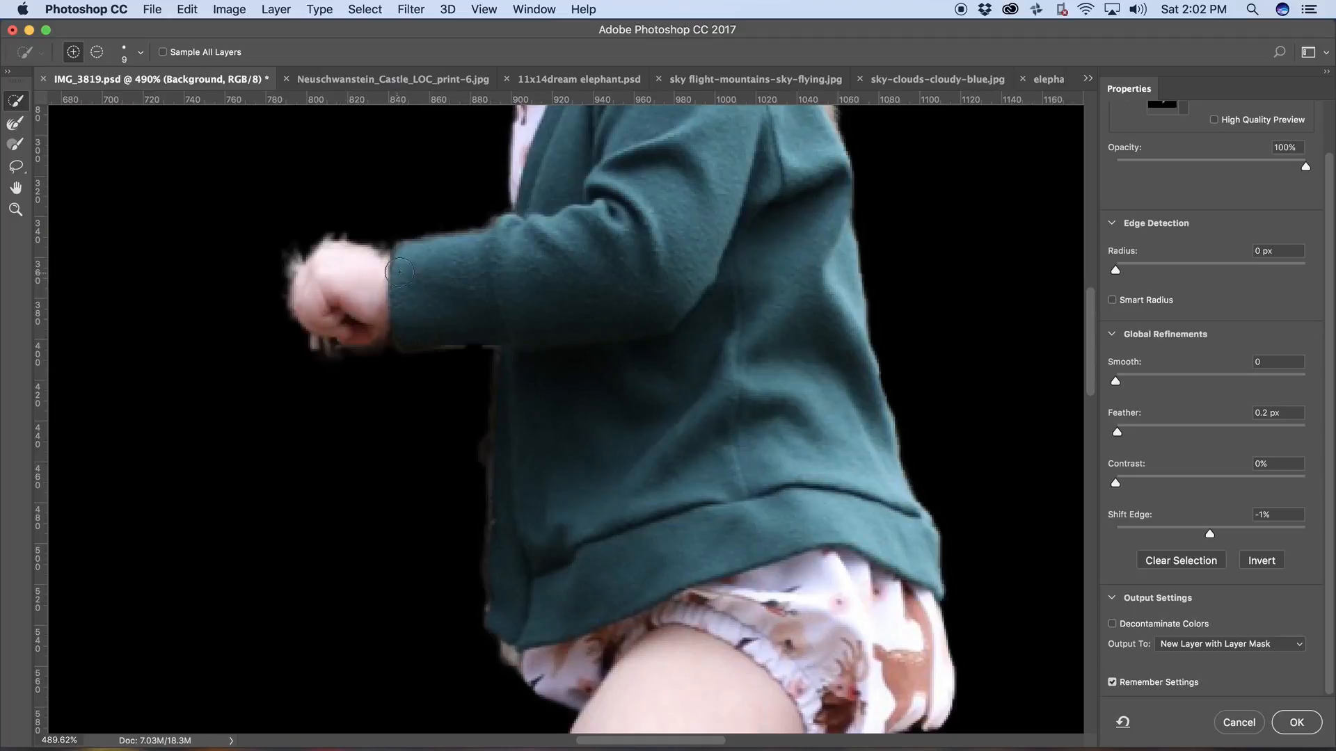
- Refine the selection of the child's hand, subtract the stray strands below it, and check it against the original photo
mouse_move(397, 272)
mouse_down()
mouse_move(373, 262)
mouse_move(361, 228)
mouse_move(301, 236)
mouse_move(370, 262)
mouse_move(346, 250)
mouse_move(304, 277)
mouse_move(286, 252)
mouse_move(282, 281)
mouse_move(320, 265)
mouse_move(303, 294)
mouse_move(358, 316)
mouse_up()
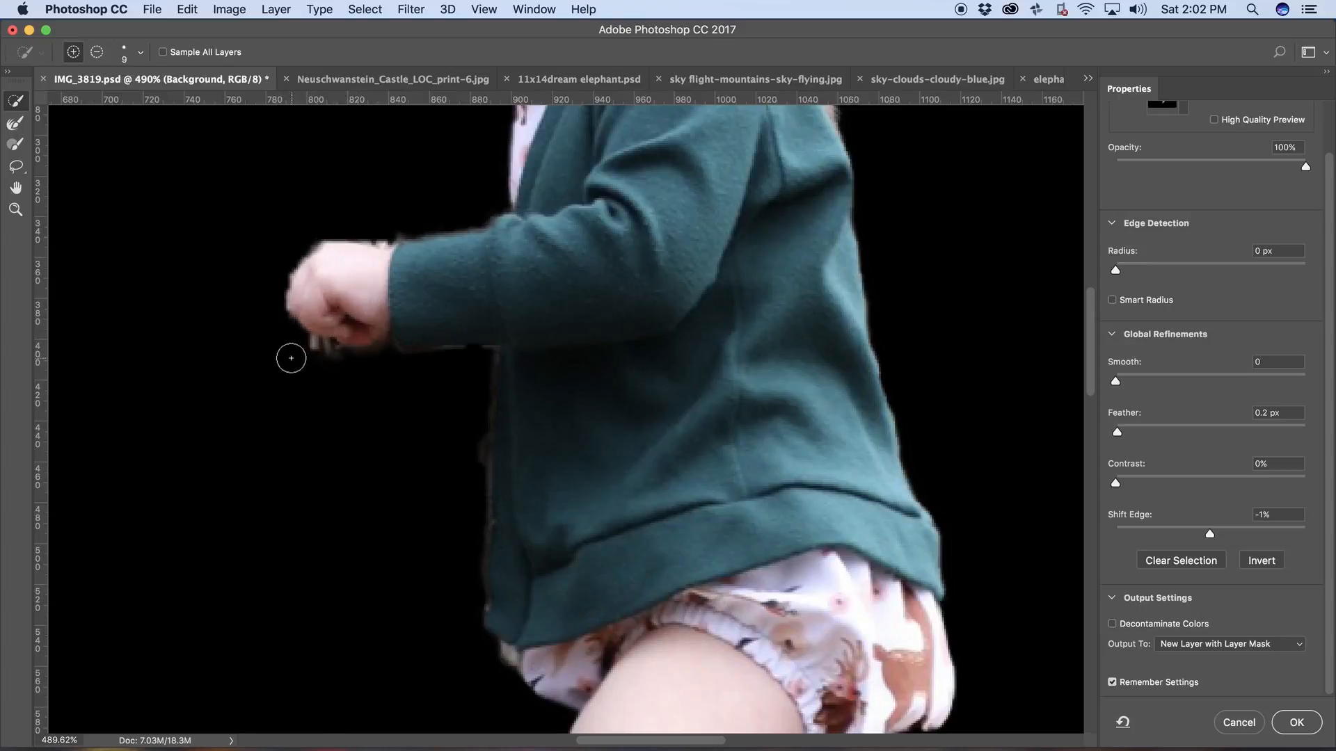
drag(296, 347, 313, 349)
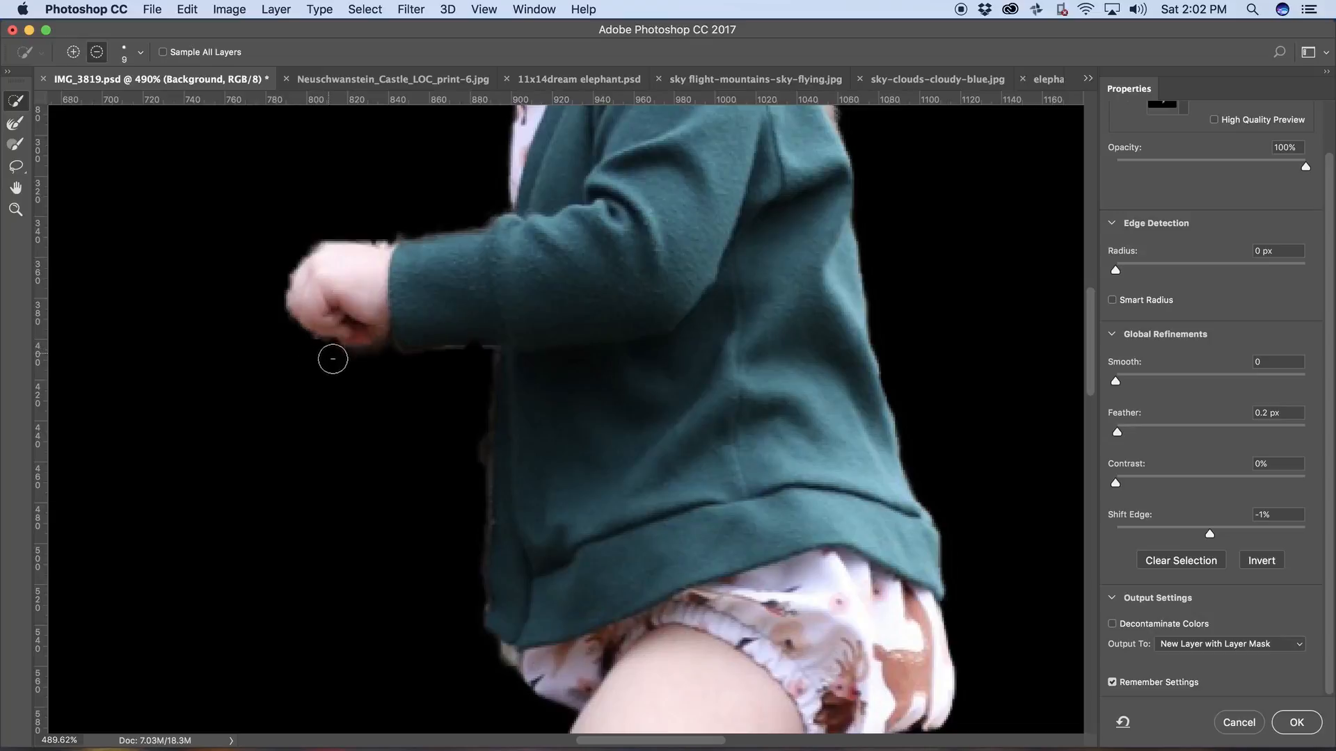
key(x)
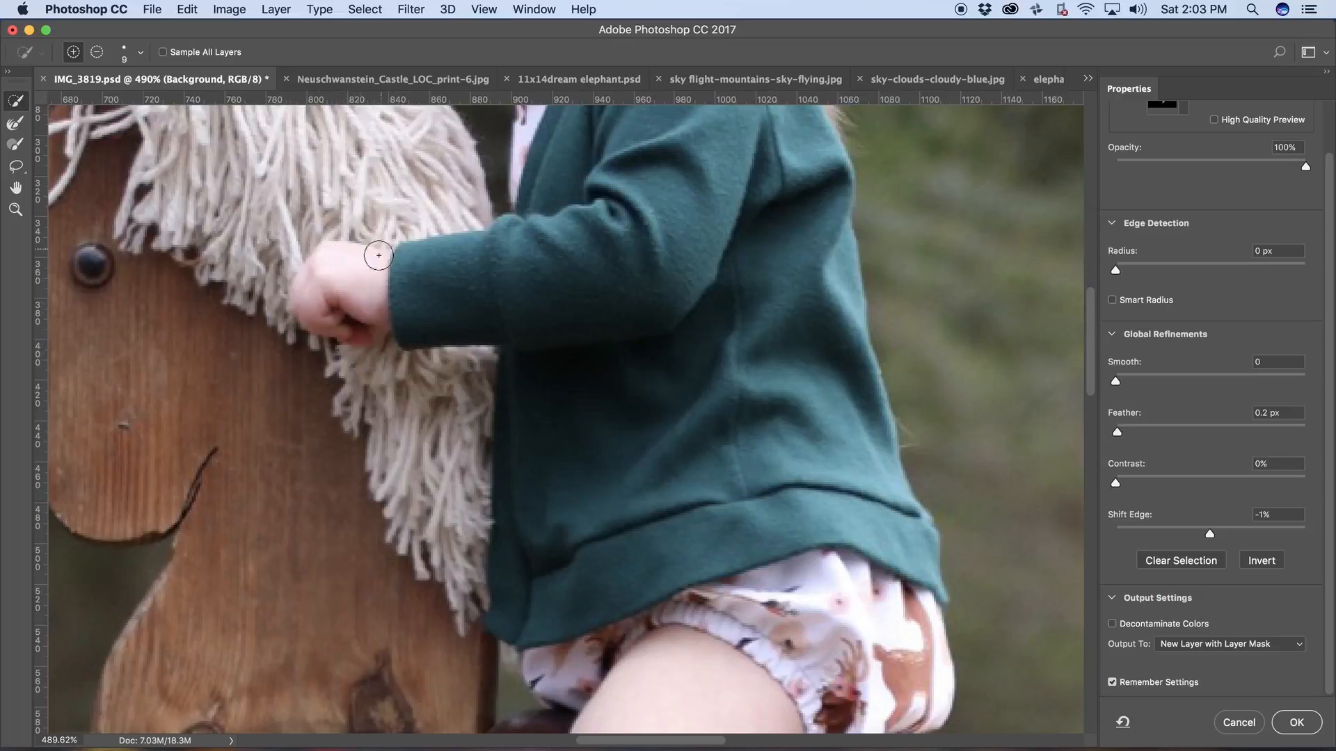
key(x)
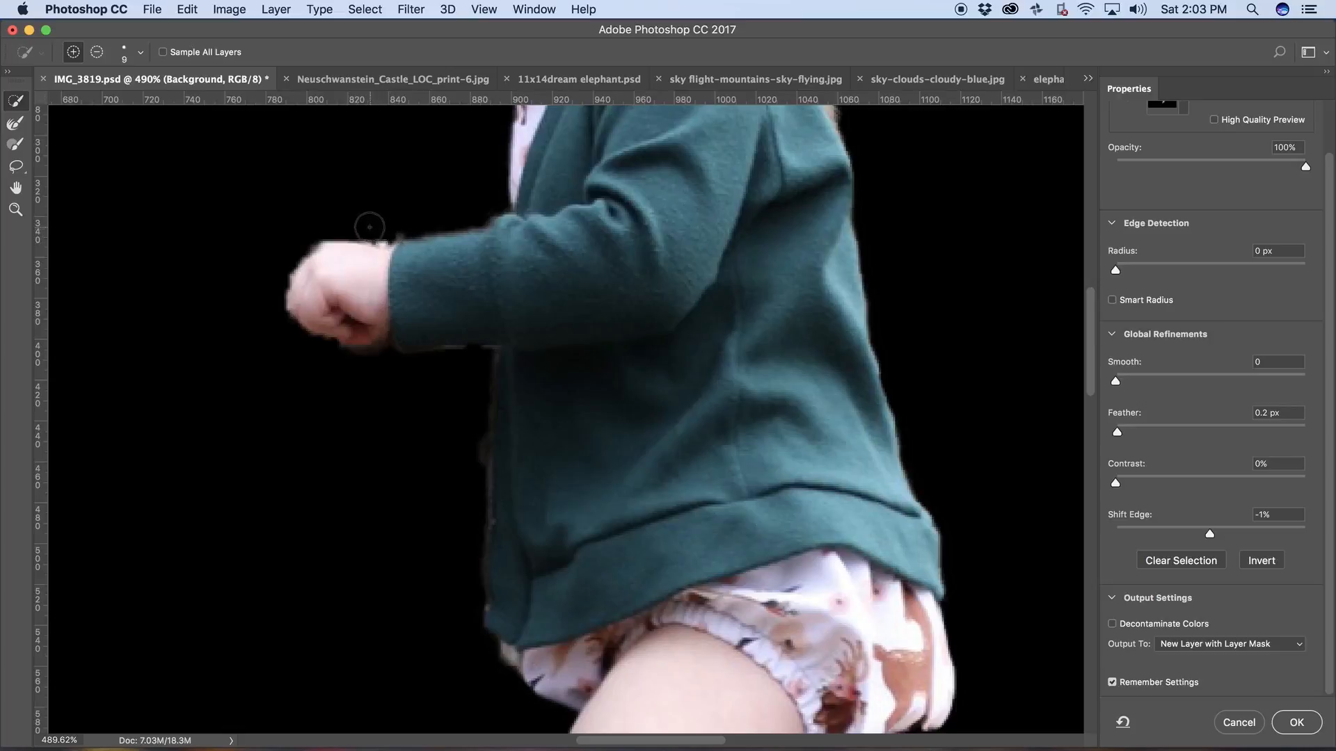
- Use the Brush tool in subtract mode to clean the remaining fringe along the wrist, sleeve and front edge of the sweater
key(b)
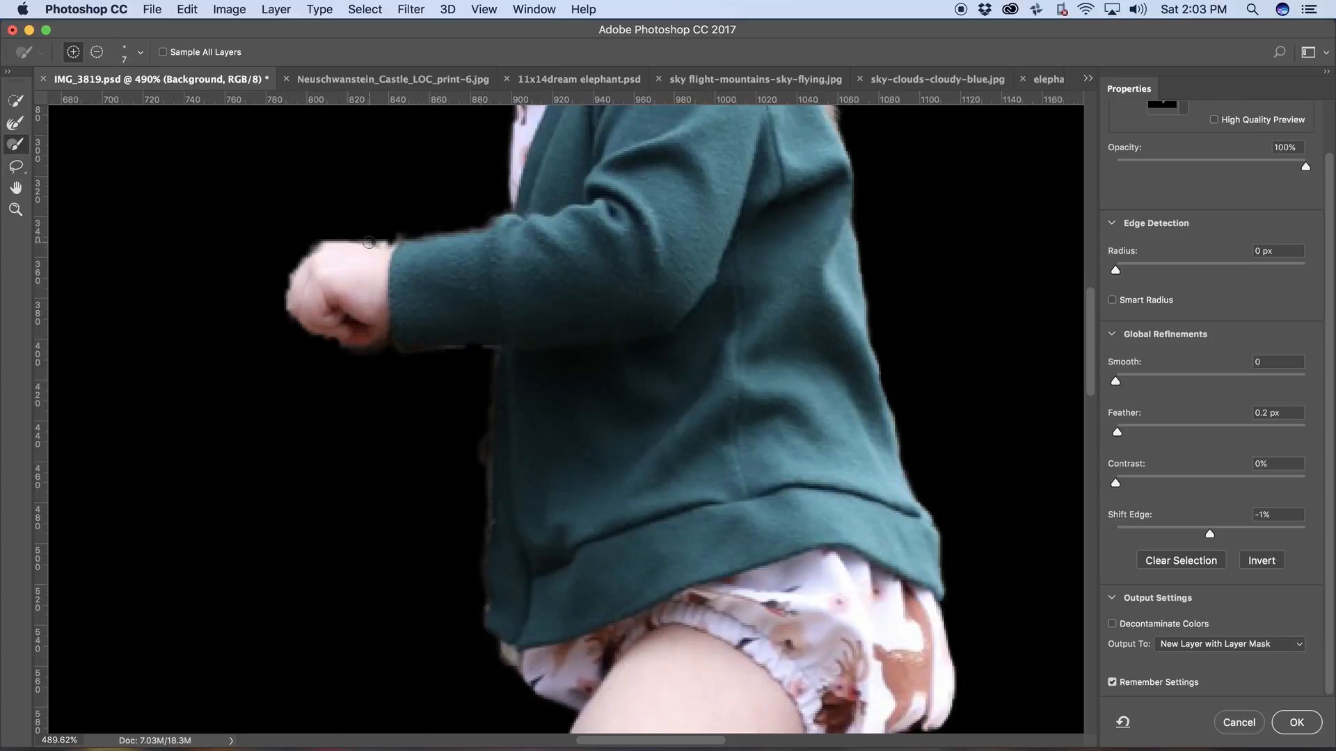
key(alt)
key(alt)
key(alt)
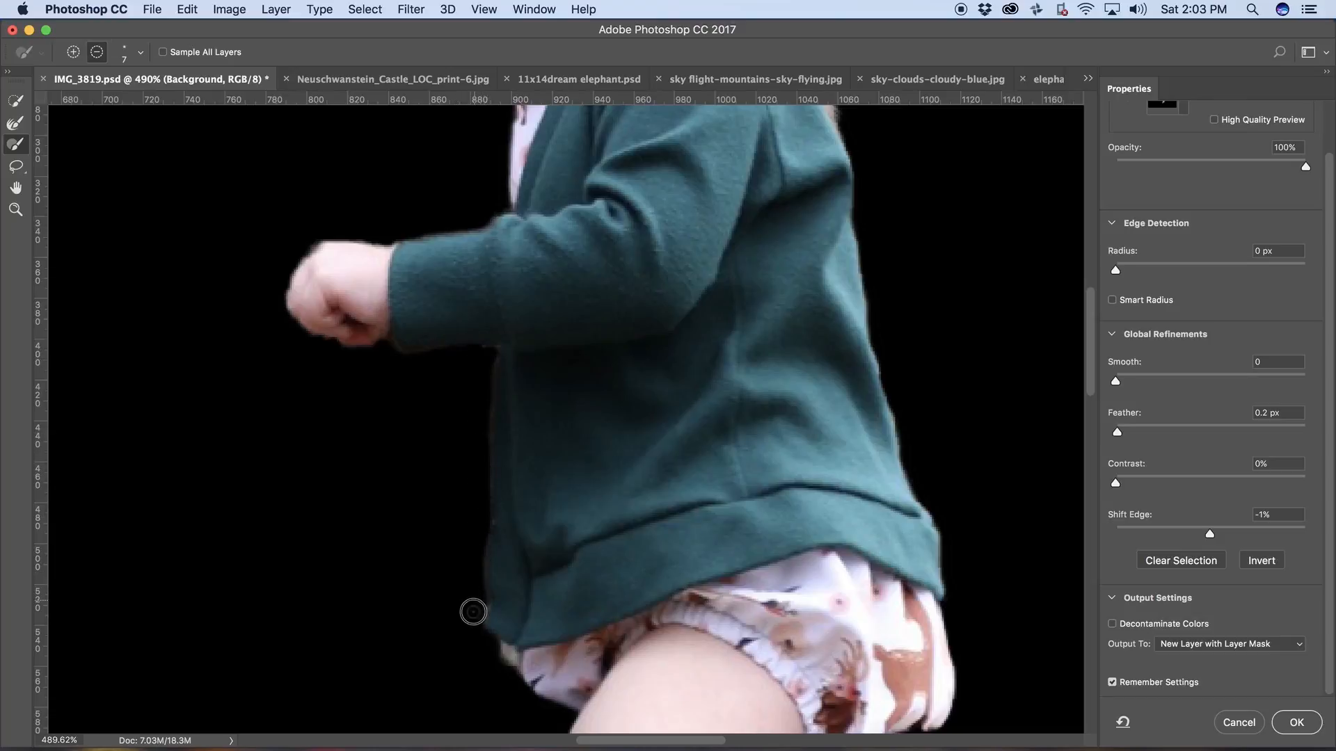
drag(482, 606, 471, 551)
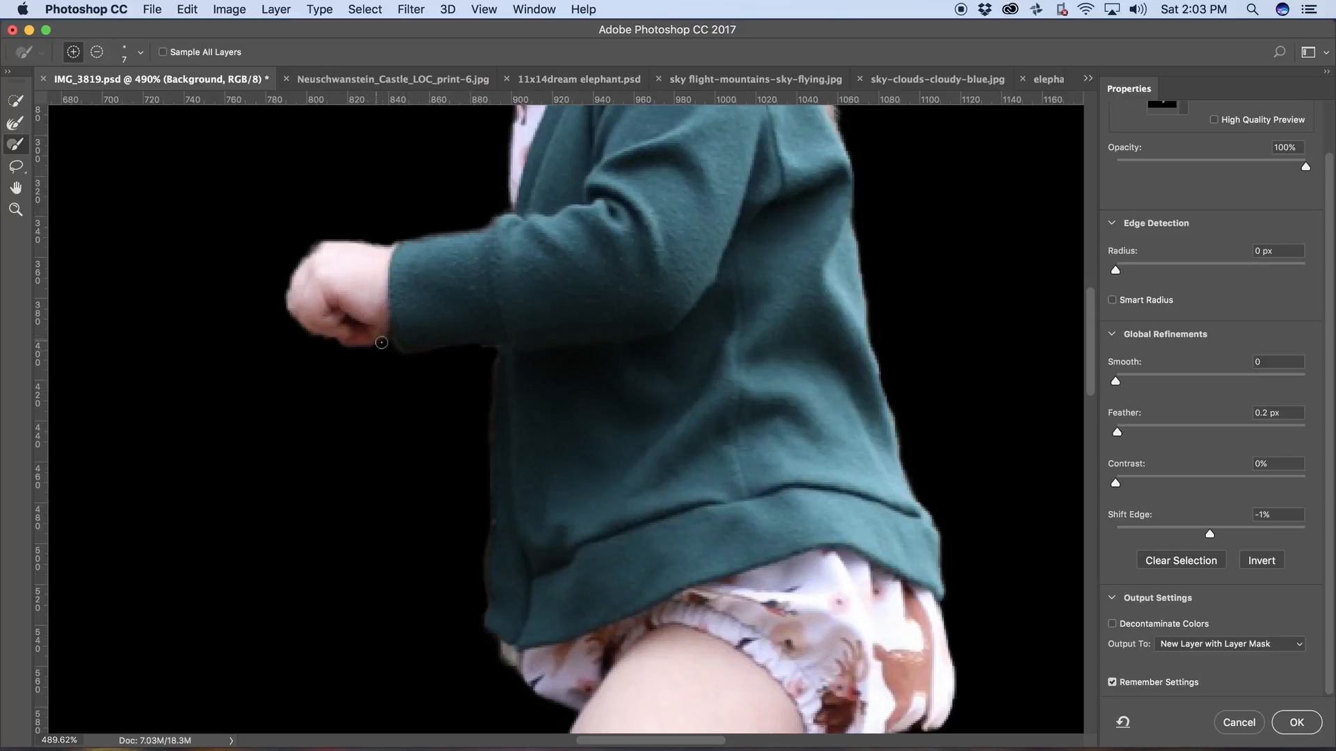
- Preview the cutout on white and quick-subtract the dark fringe along the front of the child's thigh and knee
drag(579, 521, 535, 300)
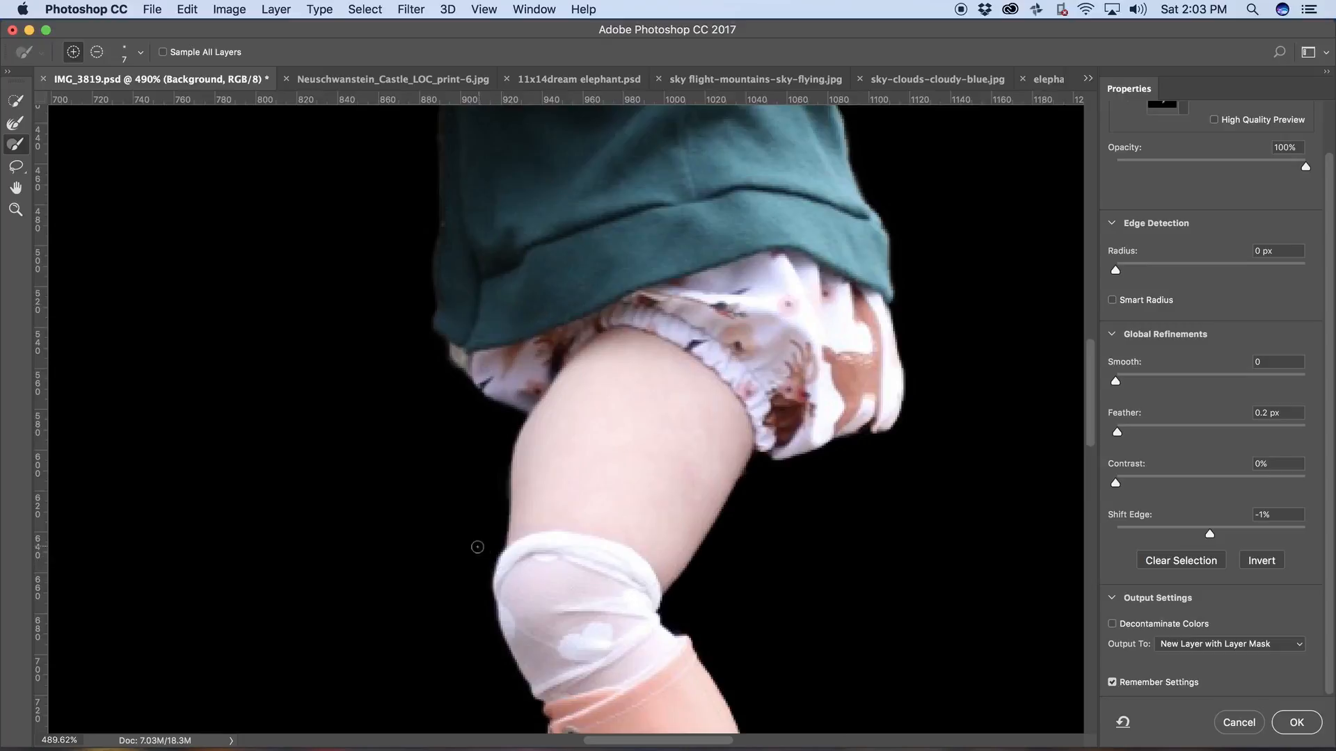
key(w)
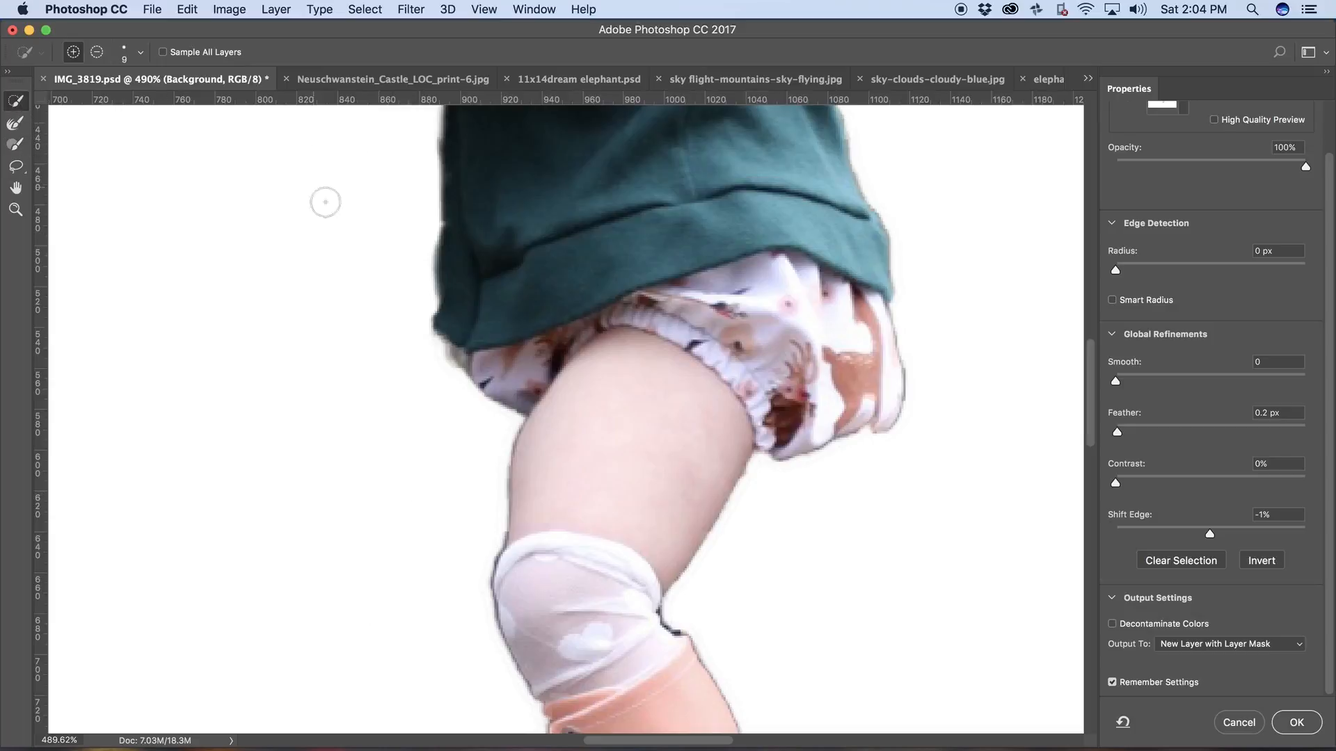
key(alt)
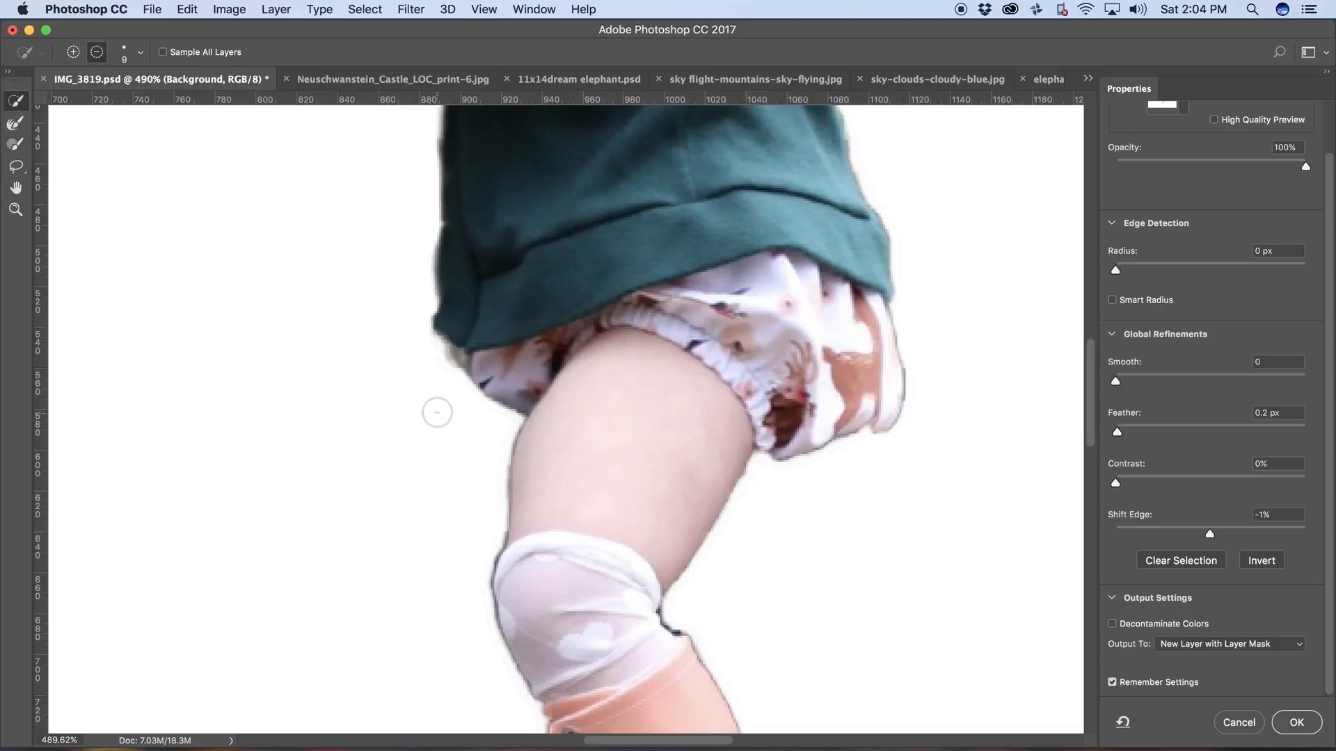
mouse_move(462, 437)
mouse_down()
mouse_move(486, 429)
mouse_move(492, 519)
mouse_move(477, 572)
mouse_move(500, 683)
mouse_up()
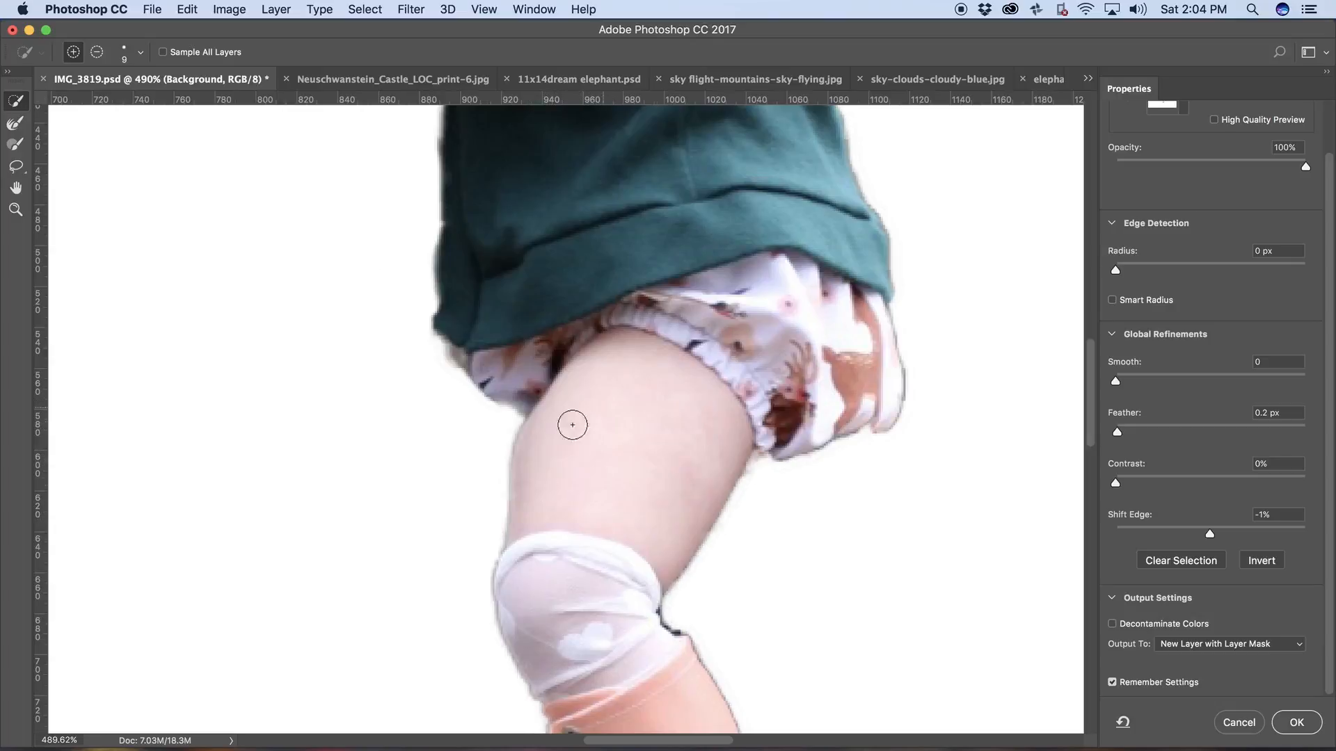
- Subtract the dark leftover patch behind the child's knee, just above the boot
drag(612, 448, 689, 240)
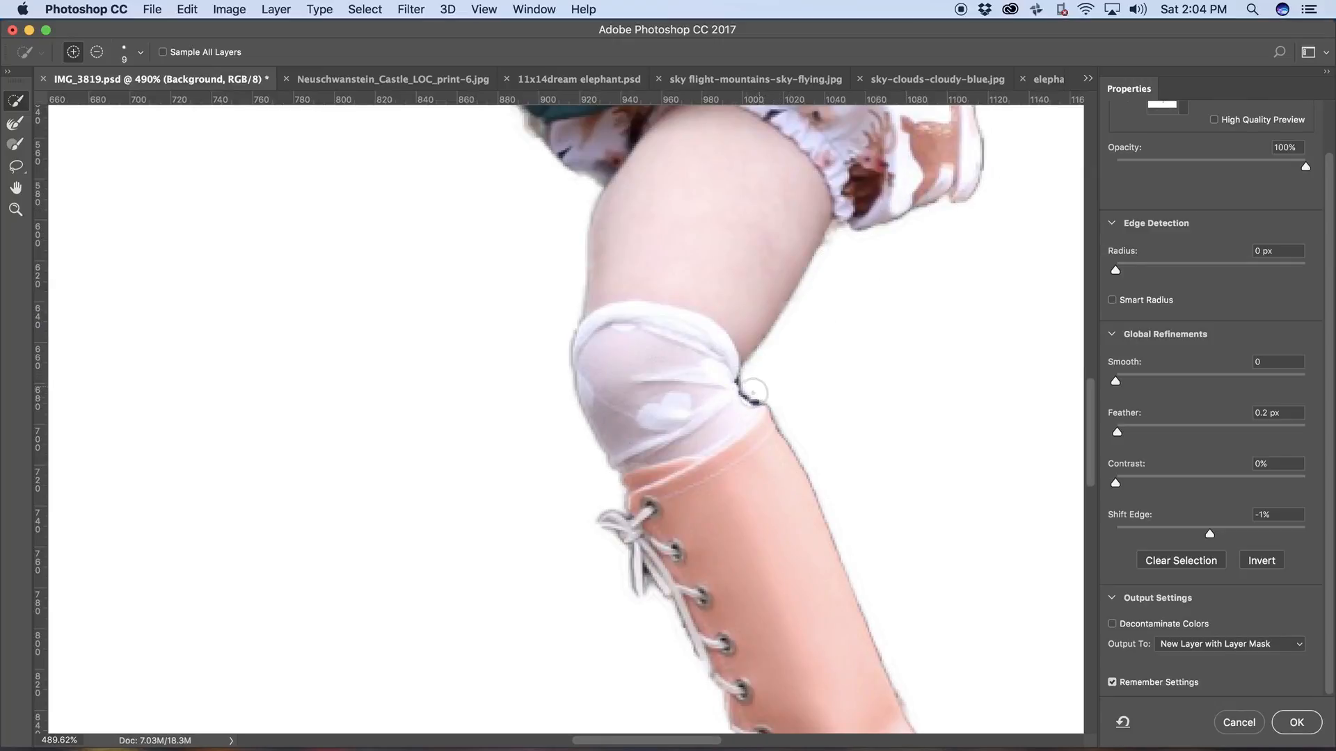
key(alt)
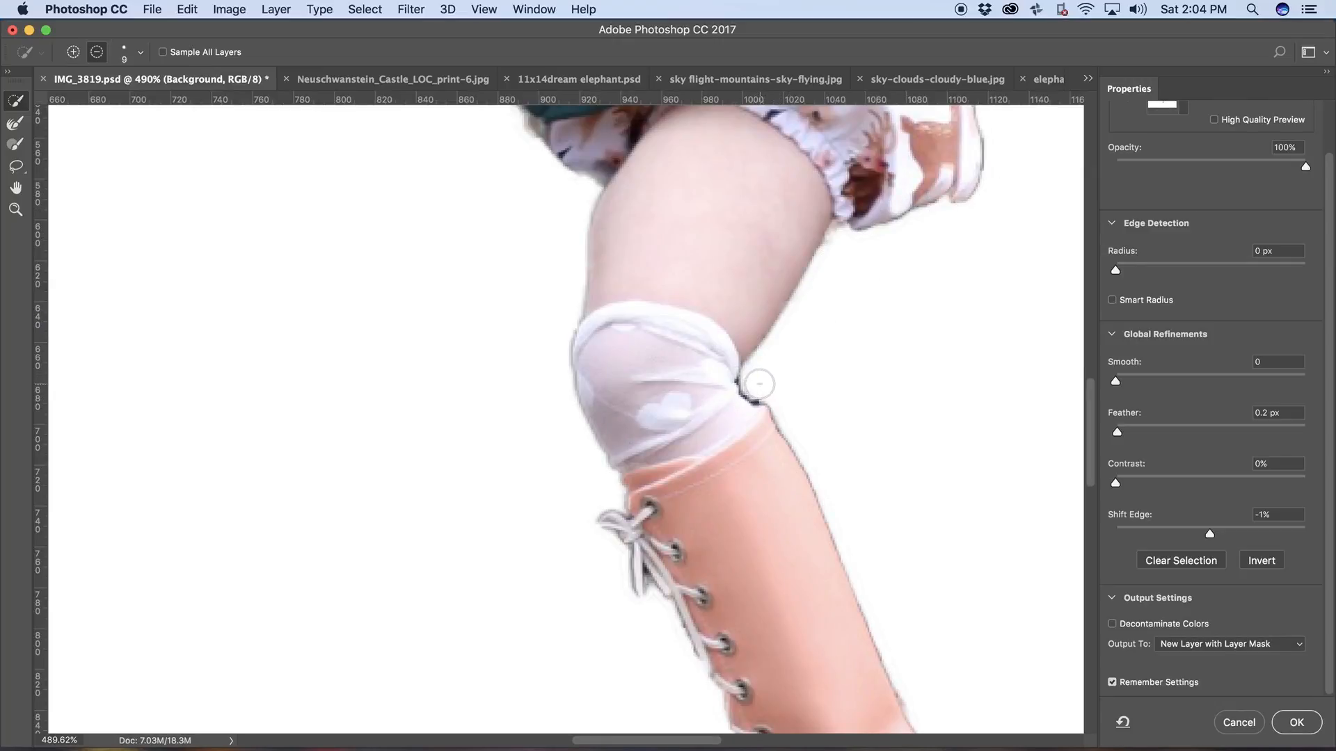
alt+click(751, 382)
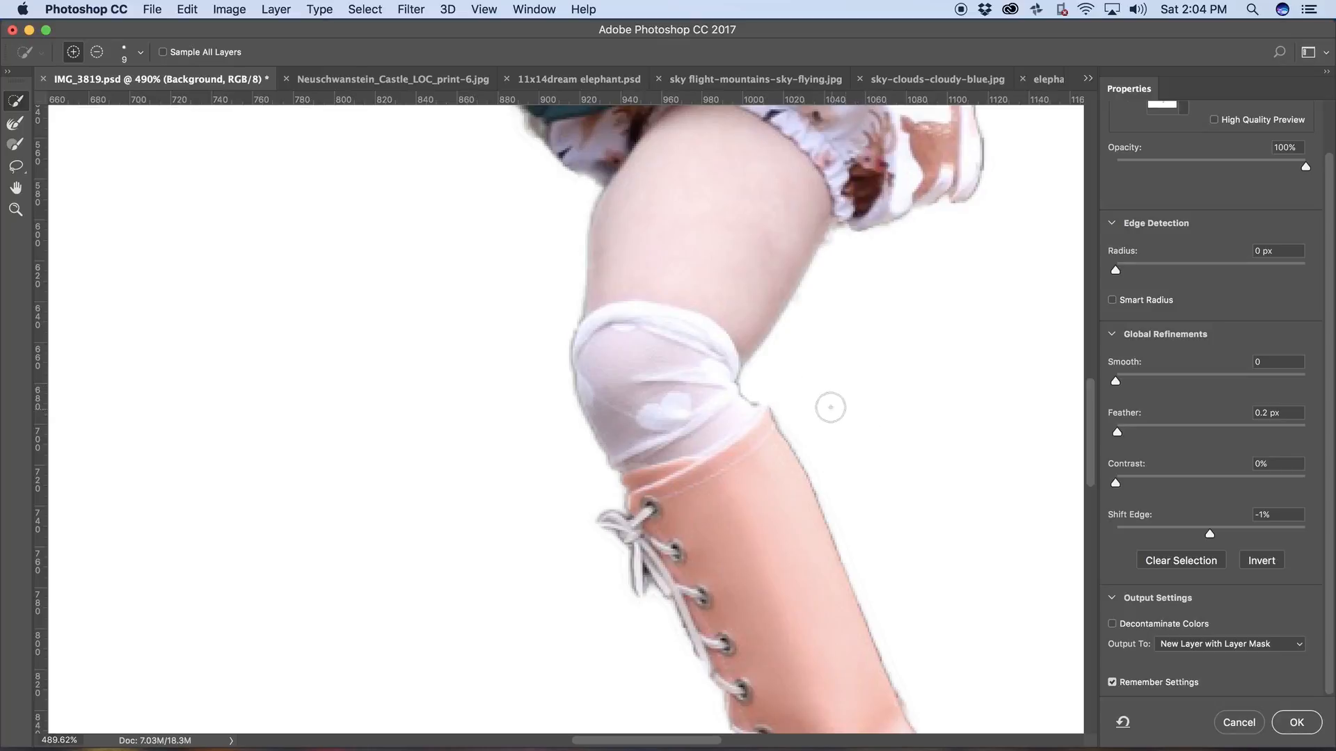
- Try to add the loose laces on the front of the boot with the Quick Selection tool, and undo it
scroll(730, 494, down, 10)
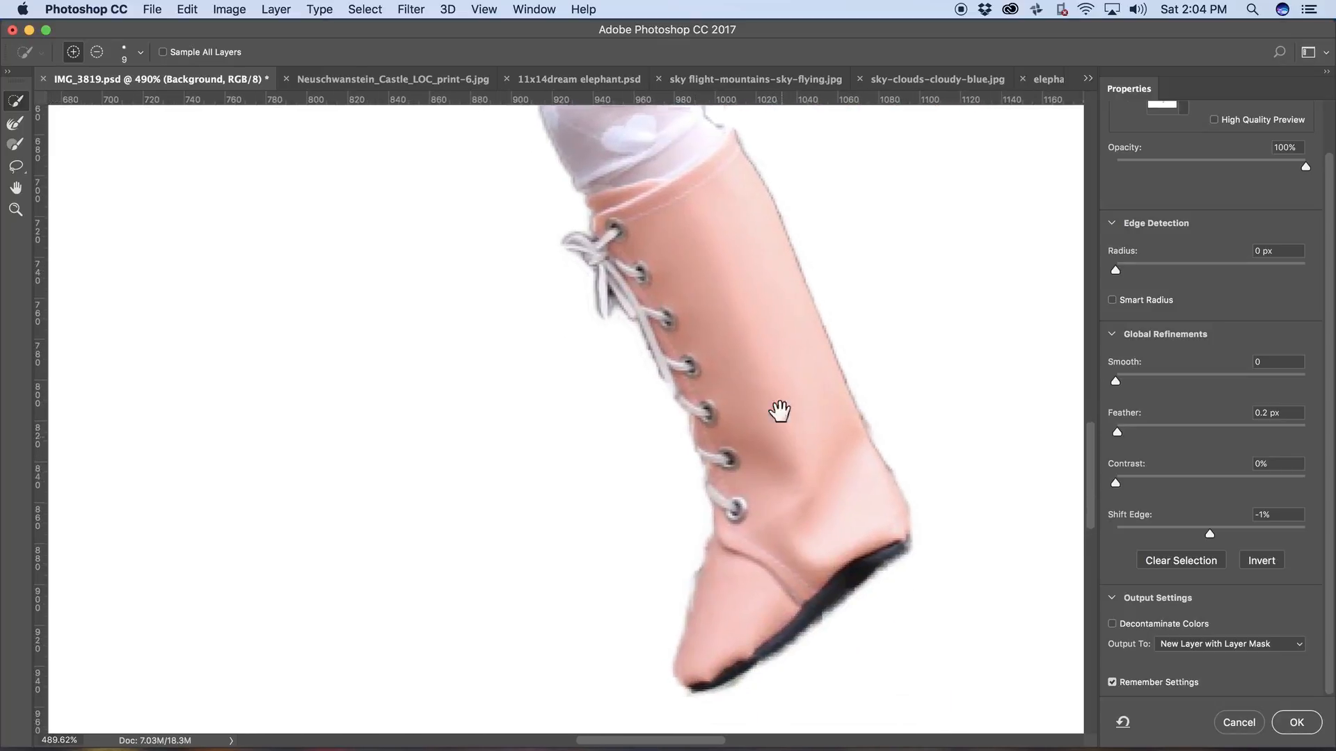
mouse_move(710, 441)
mouse_down()
mouse_move(690, 553)
mouse_move(853, 426)
mouse_move(859, 367)
mouse_up()
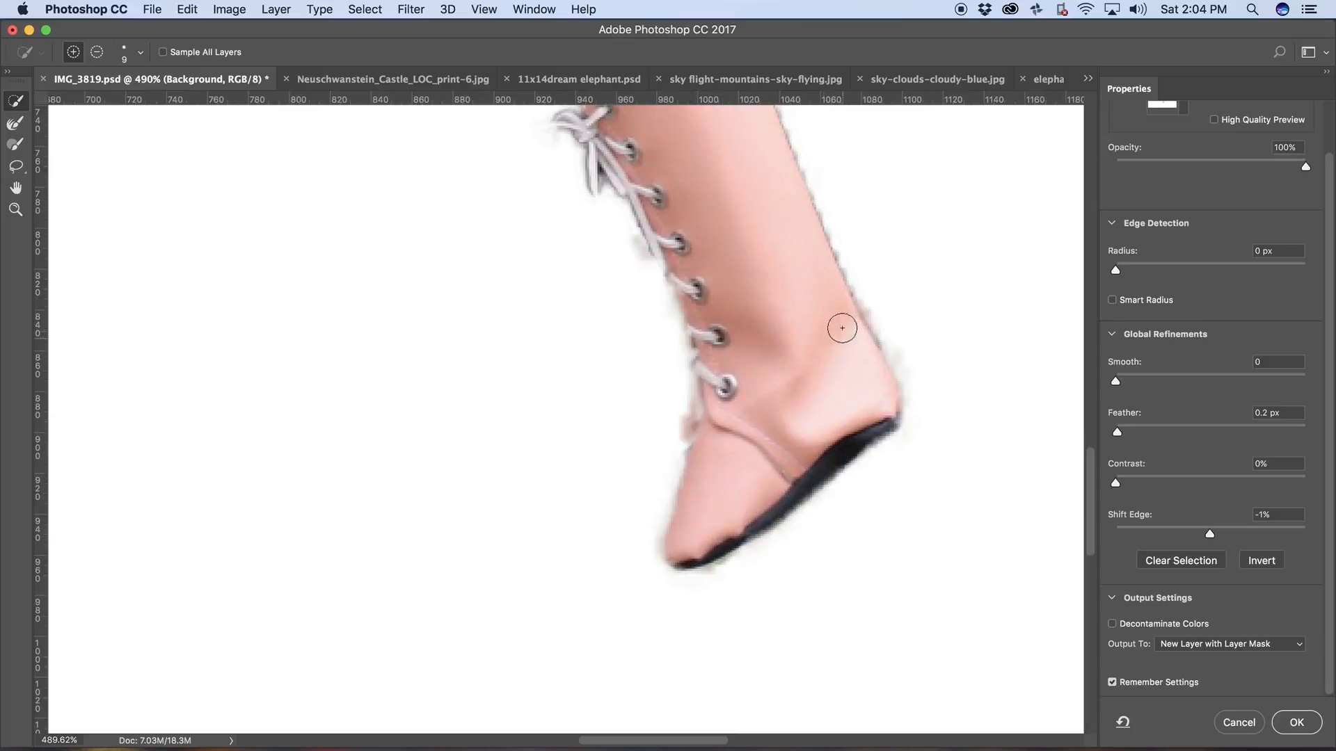
scroll(775, 277, up, 10)
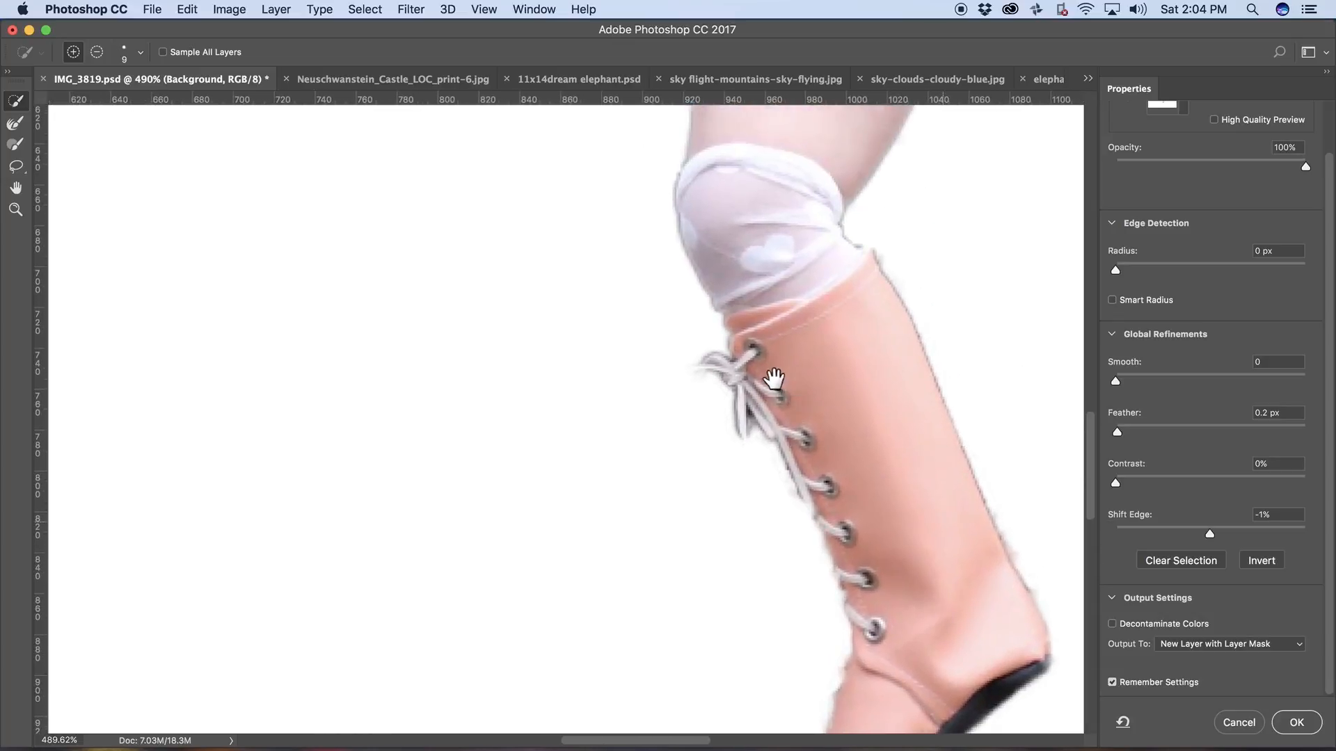
drag(724, 378, 720, 382)
mouse_move(701, 398)
mouse_down()
mouse_move(724, 364)
mouse_move(707, 364)
mouse_move(688, 456)
mouse_move(758, 460)
mouse_move(772, 515)
mouse_move(701, 497)
mouse_move(744, 535)
mouse_up()
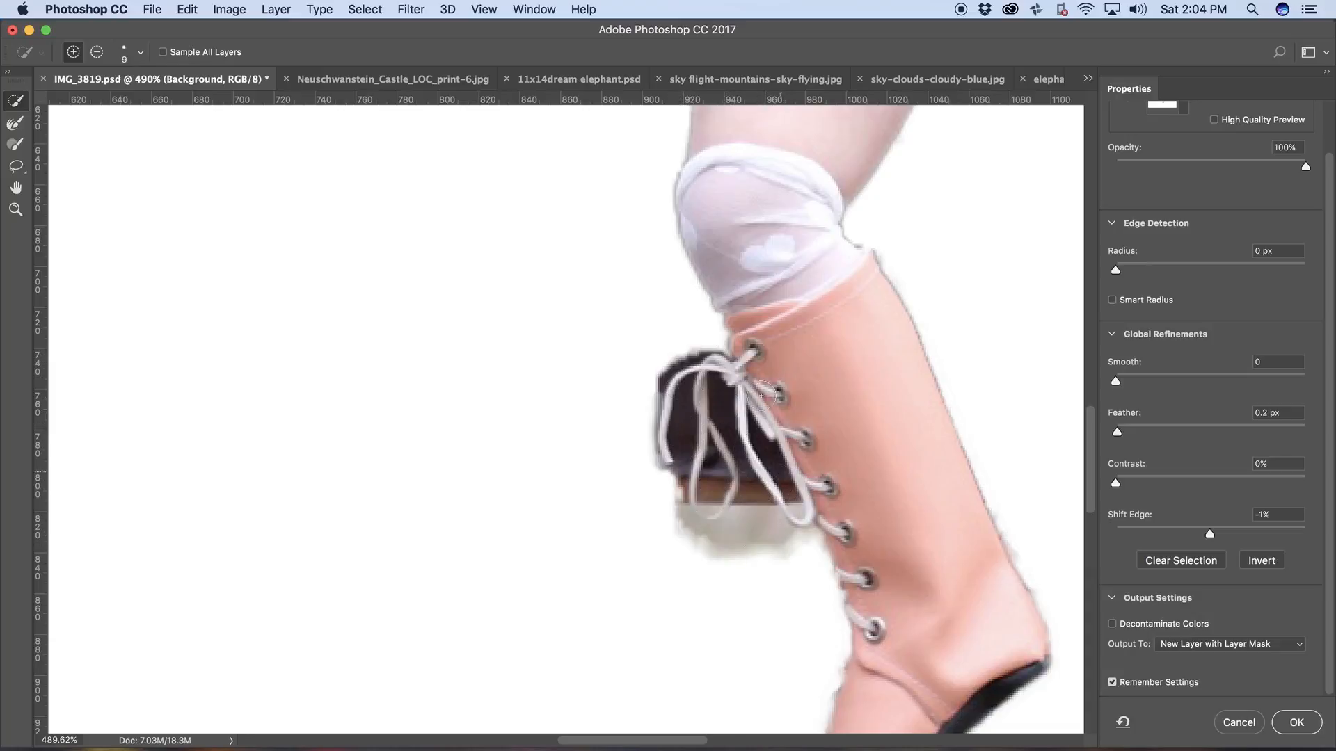
key(super+z)
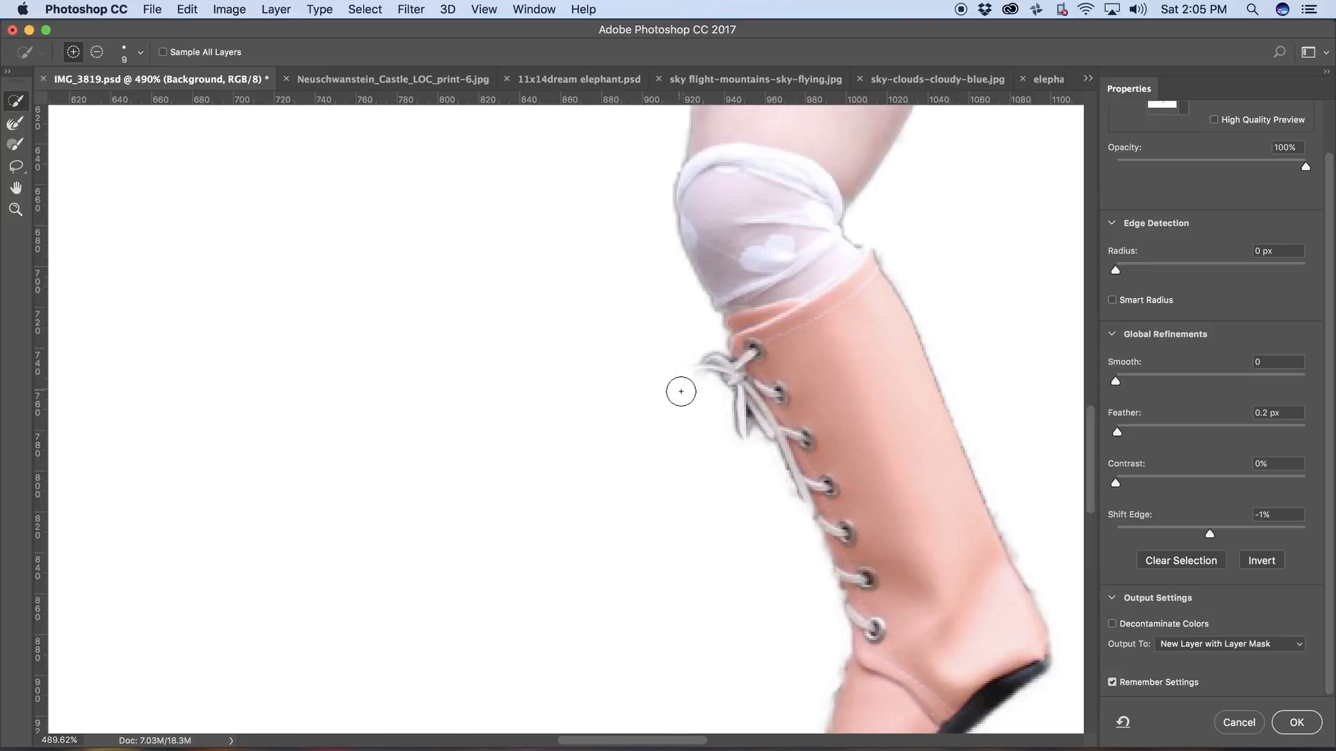
- Paint the whole area of the hanging bootlaces back into the selection with the Brush tool at size 35
key(b)
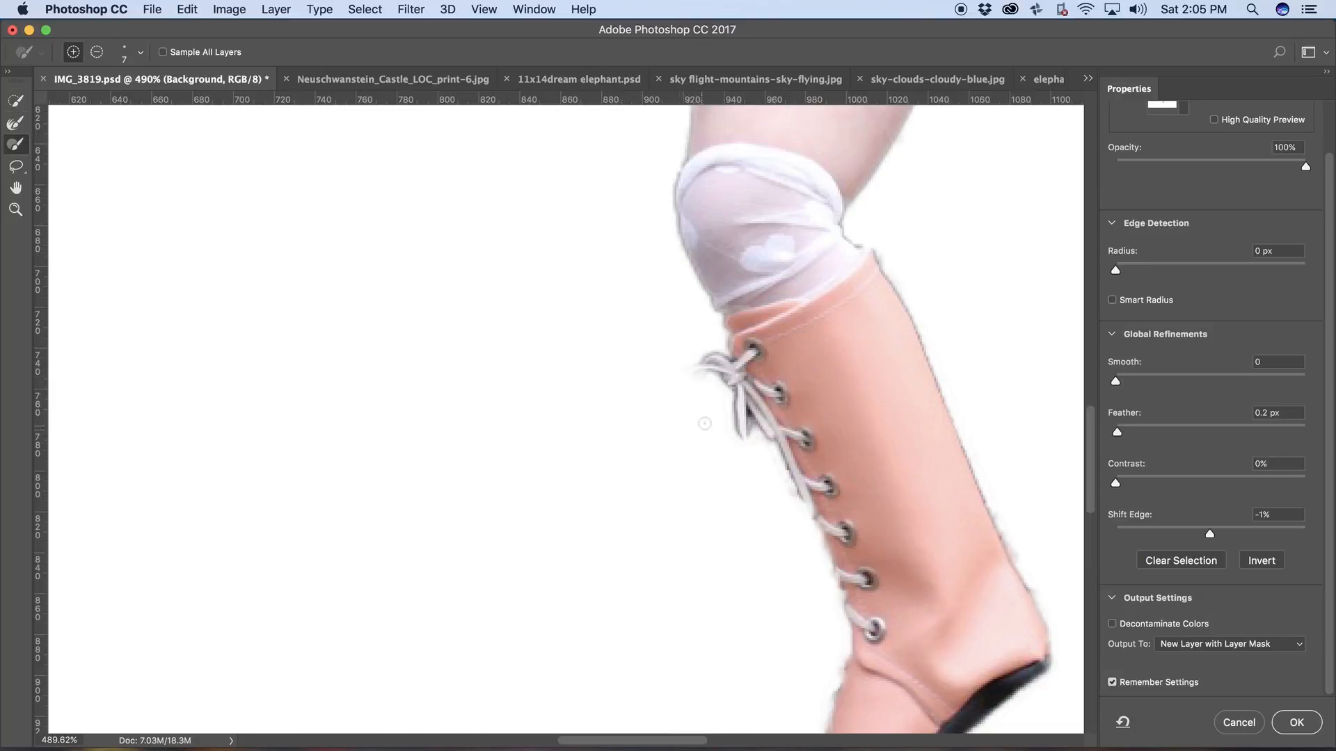
key(bracketright)
key(bracketright)
key(bracketright)
key(bracketright)
key(bracketright)
key(bracketright)
key(bracketright)
mouse_move(695, 390)
mouse_down()
mouse_move(727, 476)
mouse_move(714, 483)
mouse_move(687, 440)
mouse_move(696, 497)
mouse_move(736, 497)
mouse_move(741, 459)
mouse_move(757, 451)
mouse_move(793, 528)
mouse_move(715, 509)
mouse_up()
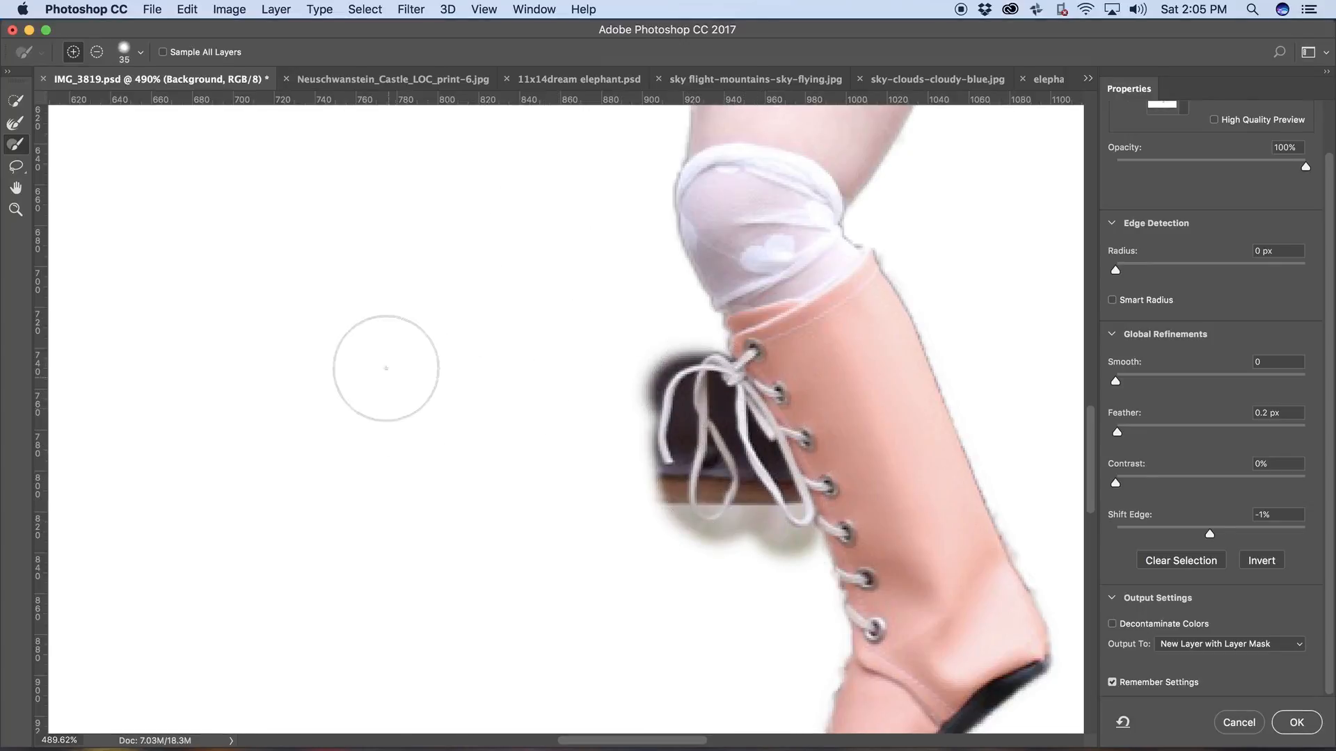
- Clear the dark saddle and background from between the hanging laces with the Refine Edge Brush at size 15
key(b)
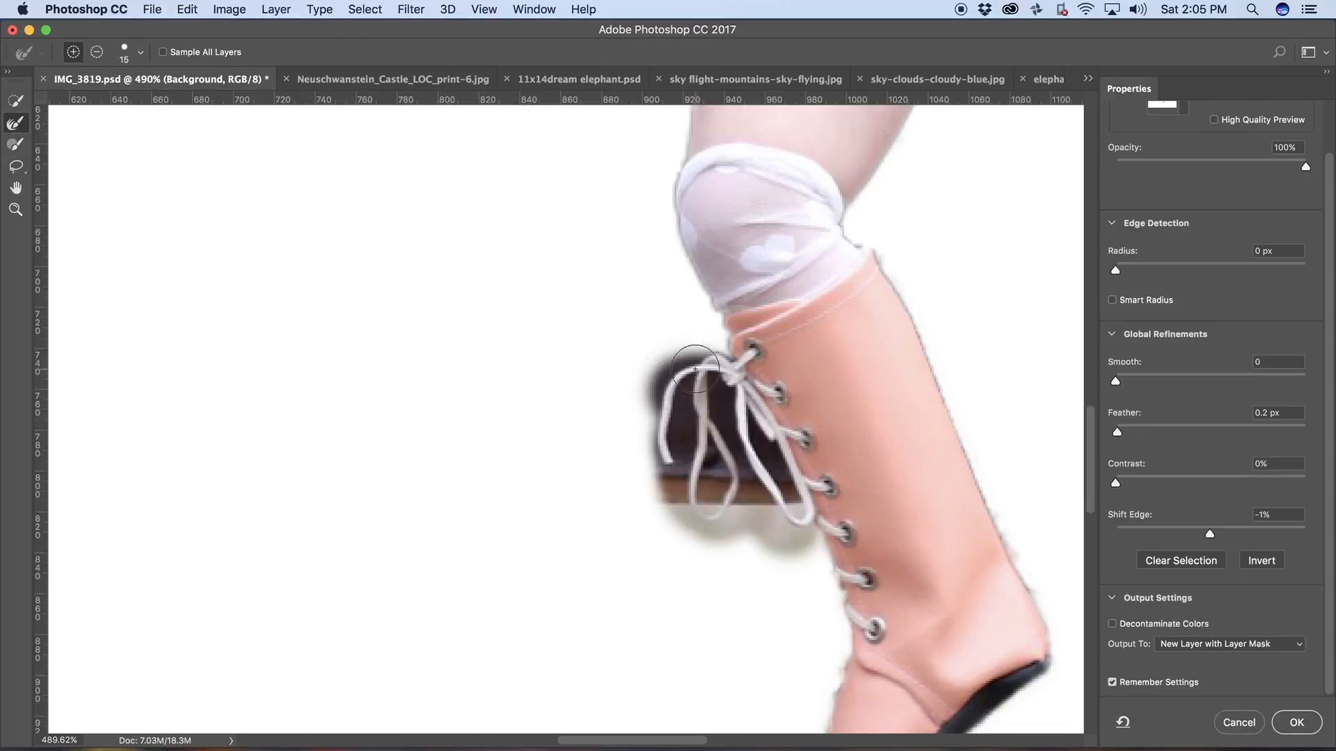
mouse_move(698, 365)
mouse_down()
mouse_move(662, 382)
mouse_move(682, 352)
mouse_move(653, 397)
mouse_move(671, 501)
mouse_move(665, 445)
mouse_move(689, 437)
mouse_move(678, 487)
mouse_move(695, 390)
mouse_move(748, 445)
mouse_move(757, 517)
mouse_move(706, 491)
mouse_move(688, 449)
mouse_move(703, 424)
mouse_move(782, 468)
mouse_move(779, 498)
mouse_up()
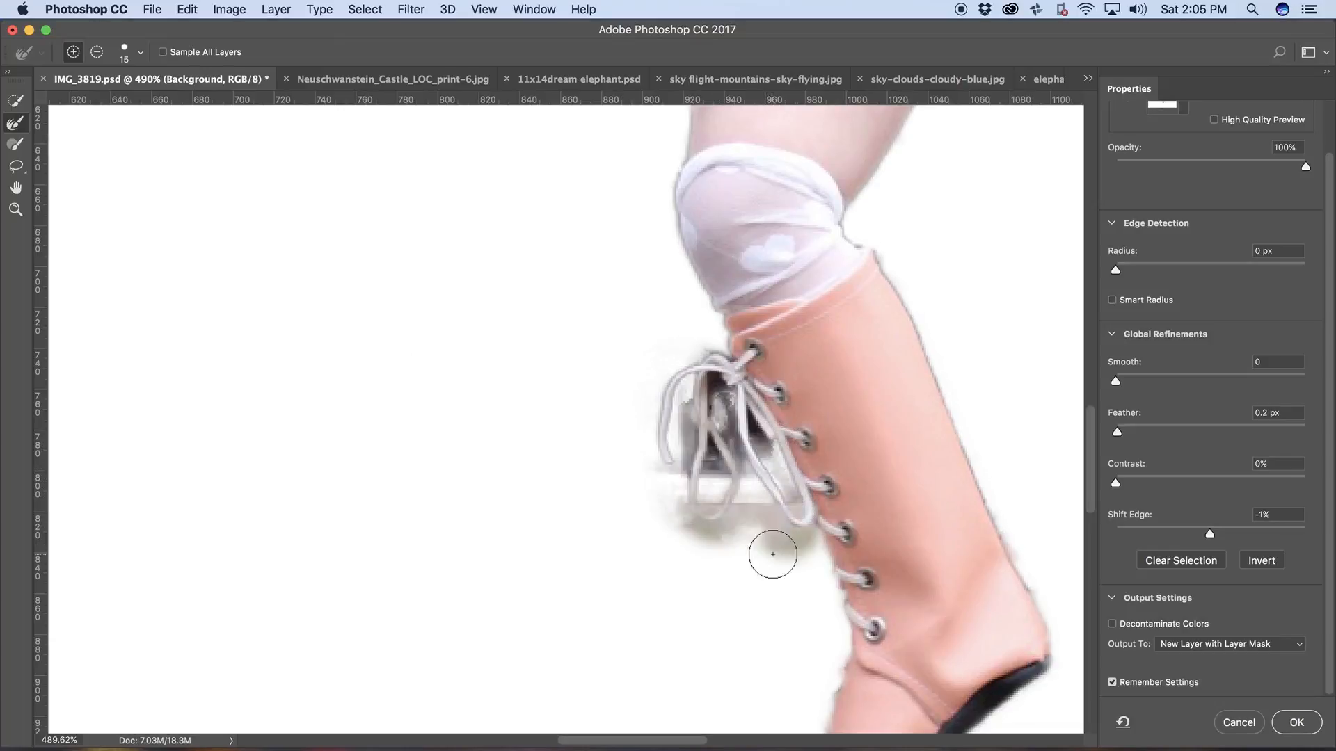
mouse_move(793, 562)
mouse_down()
mouse_move(751, 531)
mouse_move(762, 526)
mouse_move(807, 542)
mouse_move(687, 534)
mouse_move(729, 539)
mouse_up()
drag(716, 480, 724, 465)
mouse_move(698, 418)
mouse_down()
mouse_move(714, 395)
mouse_move(729, 428)
mouse_move(716, 452)
mouse_move(760, 450)
mouse_move(752, 434)
mouse_move(787, 483)
mouse_move(713, 484)
mouse_move(714, 495)
mouse_move(682, 426)
mouse_move(674, 491)
mouse_up()
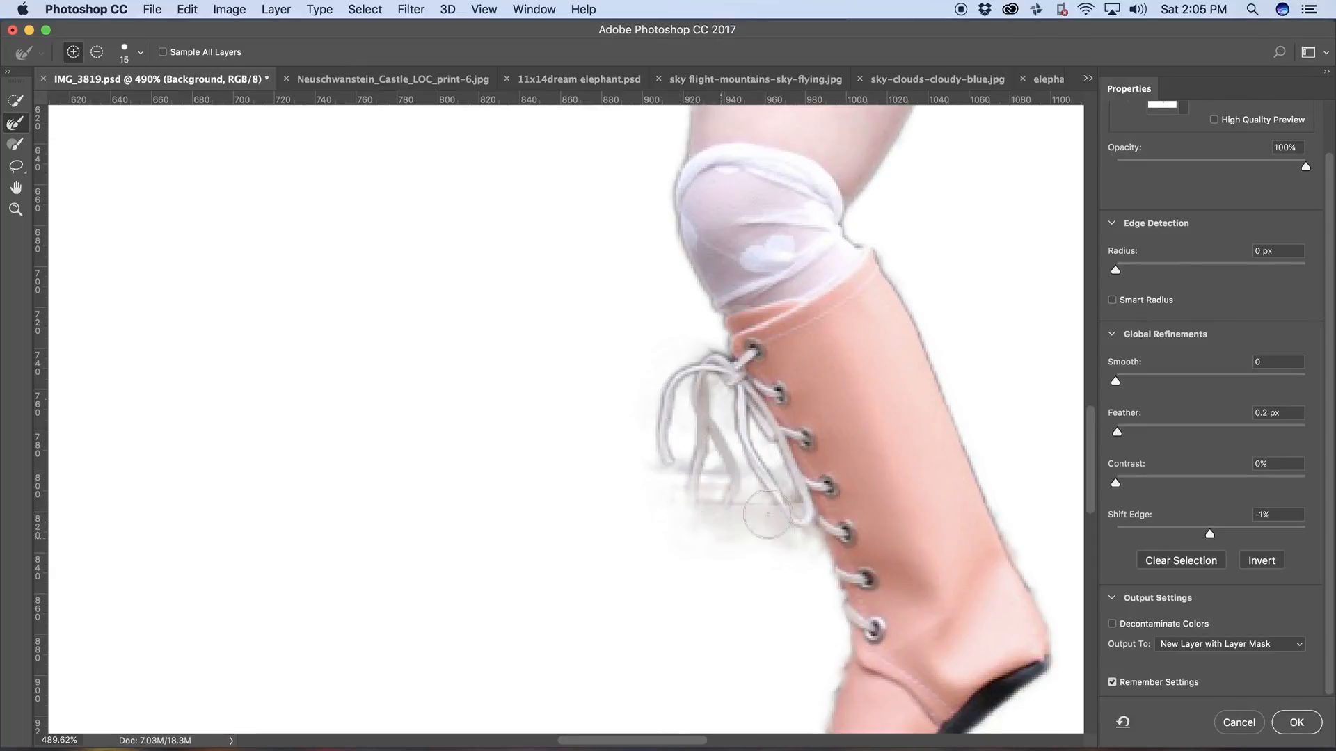
drag(768, 514, 750, 517)
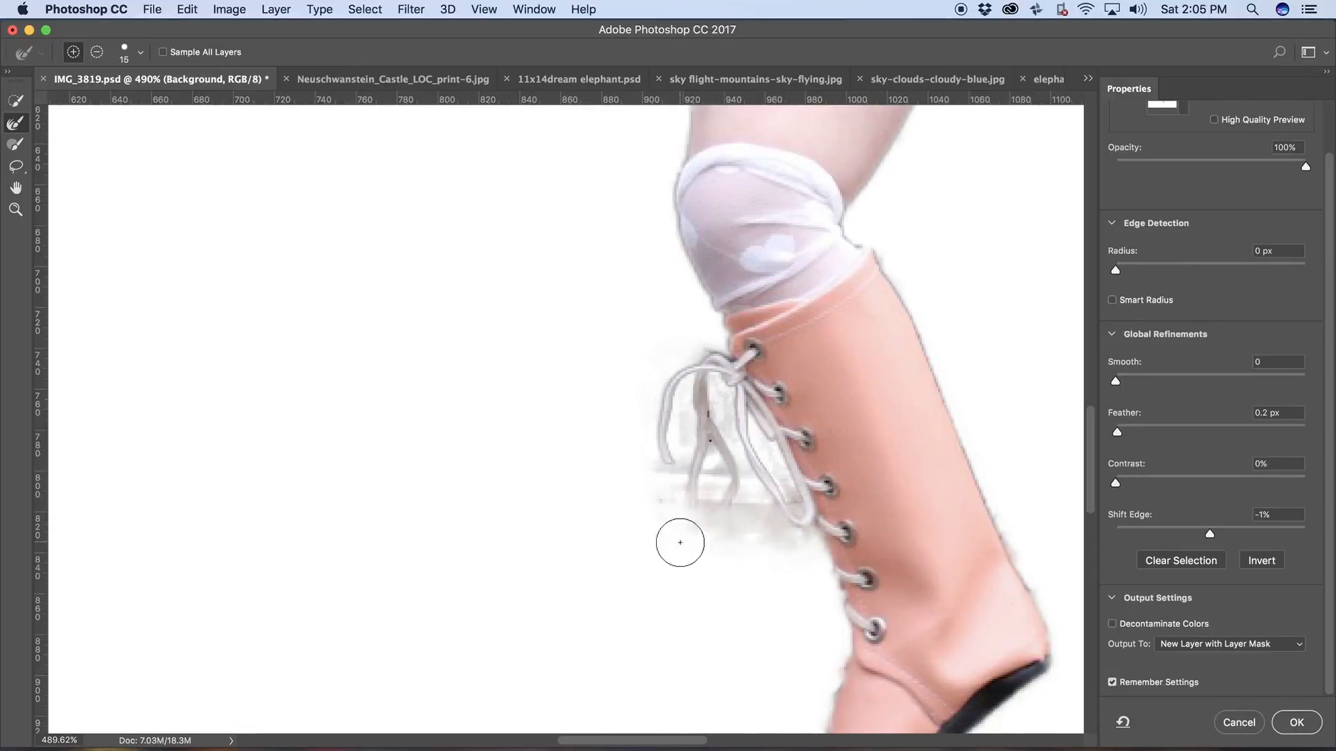
mouse_move(680, 542)
mouse_down()
mouse_move(703, 531)
mouse_move(672, 525)
mouse_up()
- Refine the lower end of the hanging lace loop and compare it with the original photo at closer zoom
key(x)
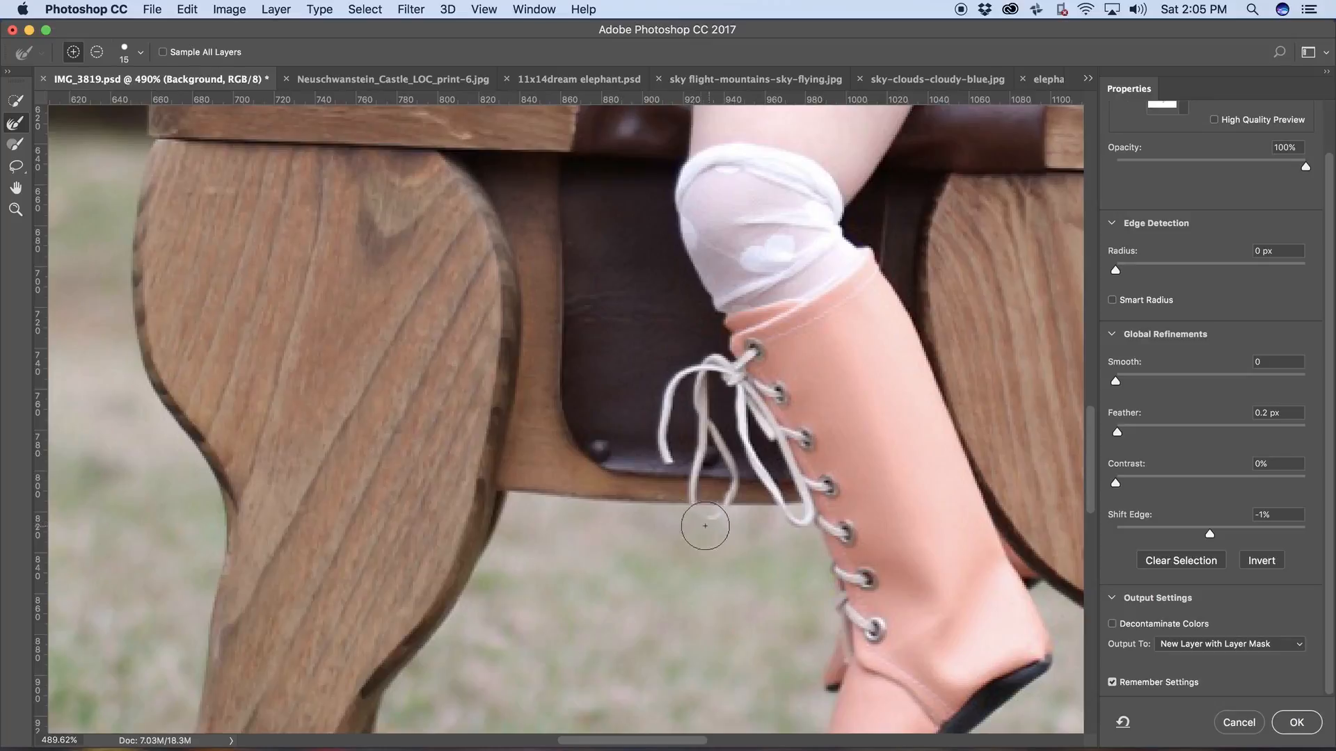
key(z)
mouse_move(730, 527)
mouse_down()
mouse_move(796, 513)
mouse_move(736, 525)
mouse_up()
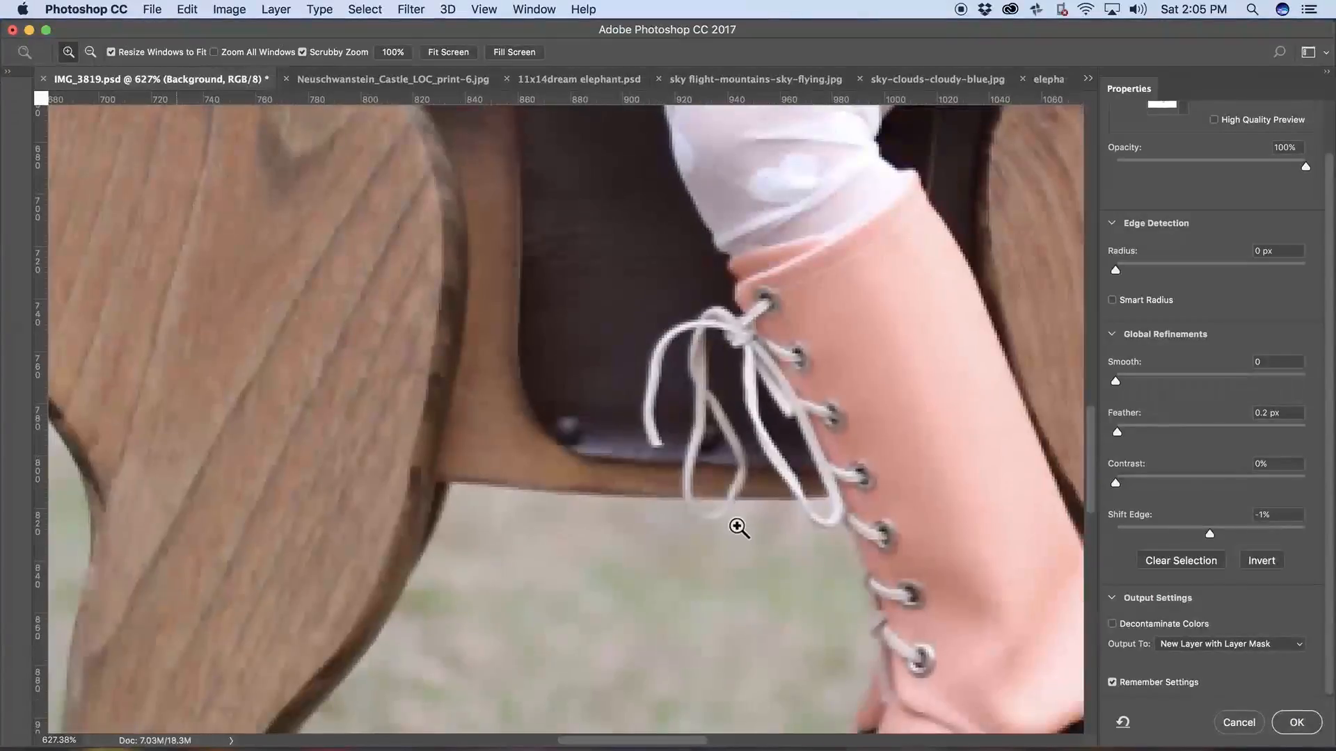
key(r)
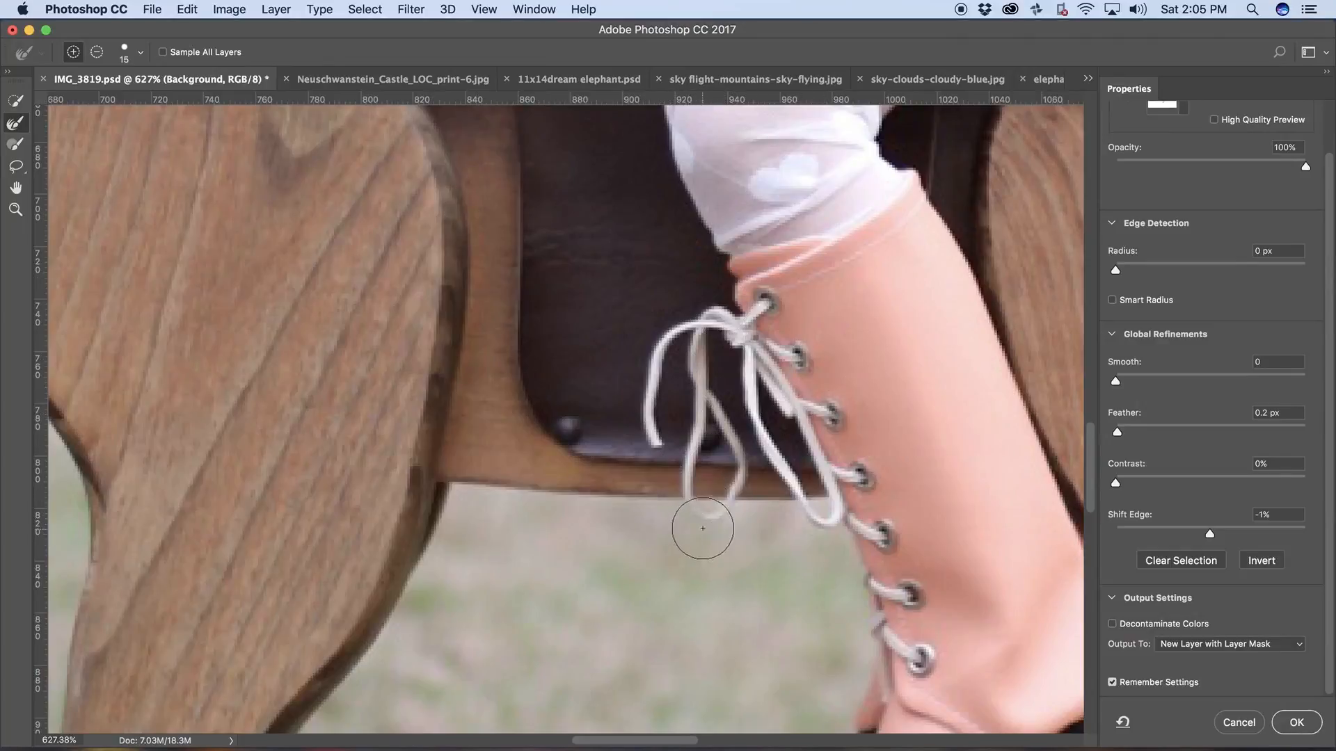
click(709, 509)
key(x)
key(x)
key(x)
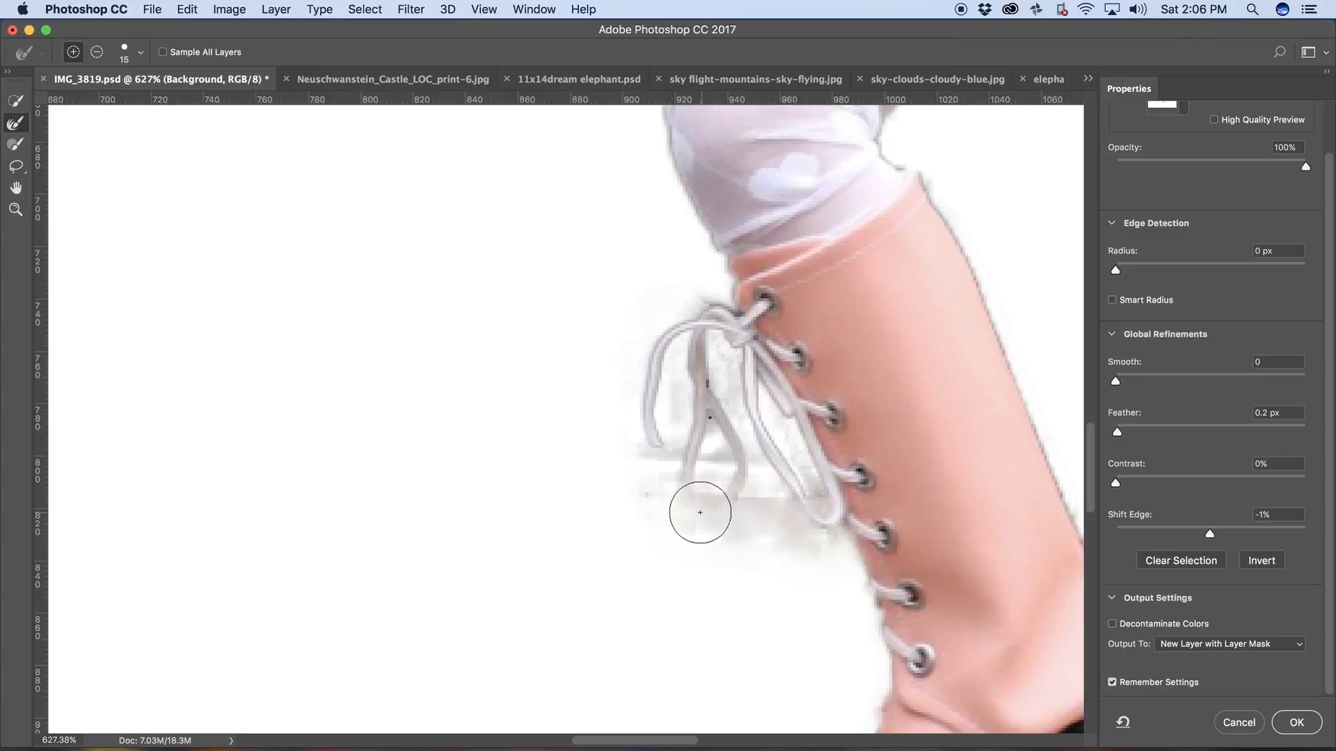
- Paint the missing bottom of the lace loop into the selection with a size 2 brush, checking against the original photo
key(b)
key(bracketleft)
key(bracketleft)
key(bracketleft)
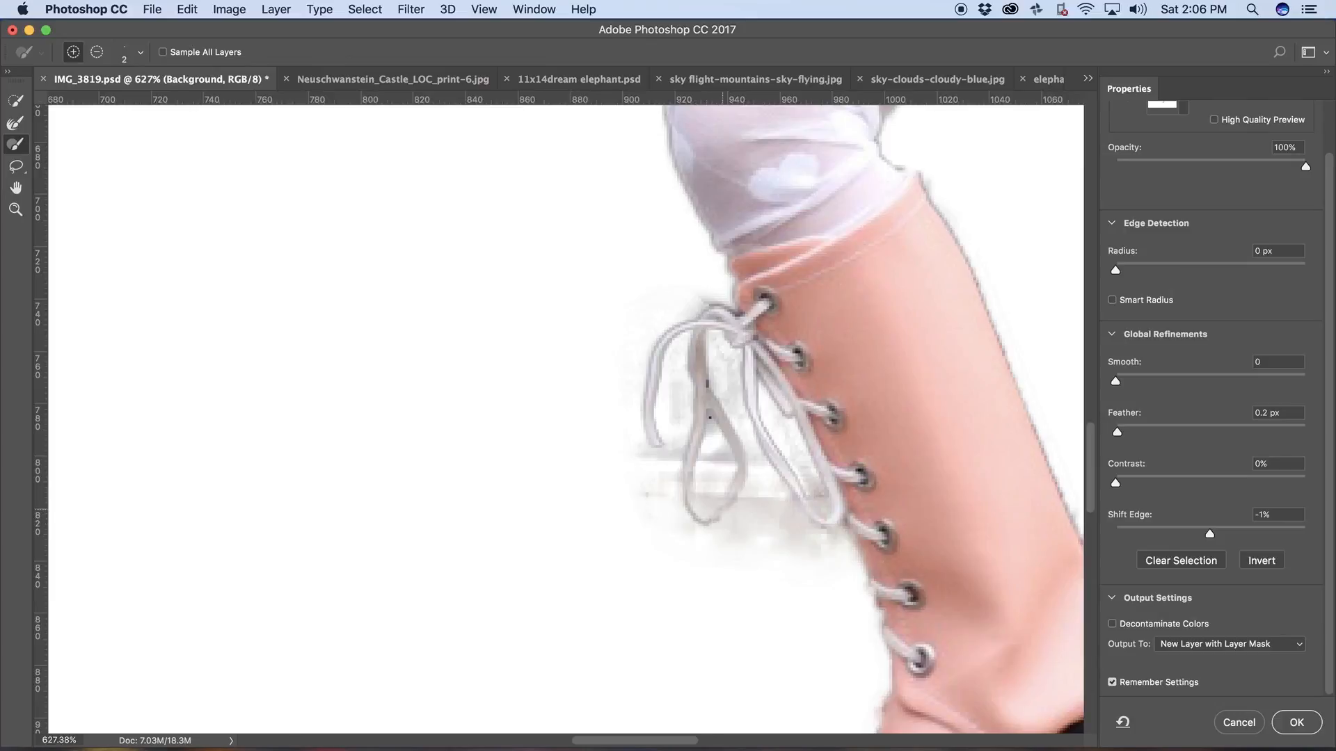
key(x)
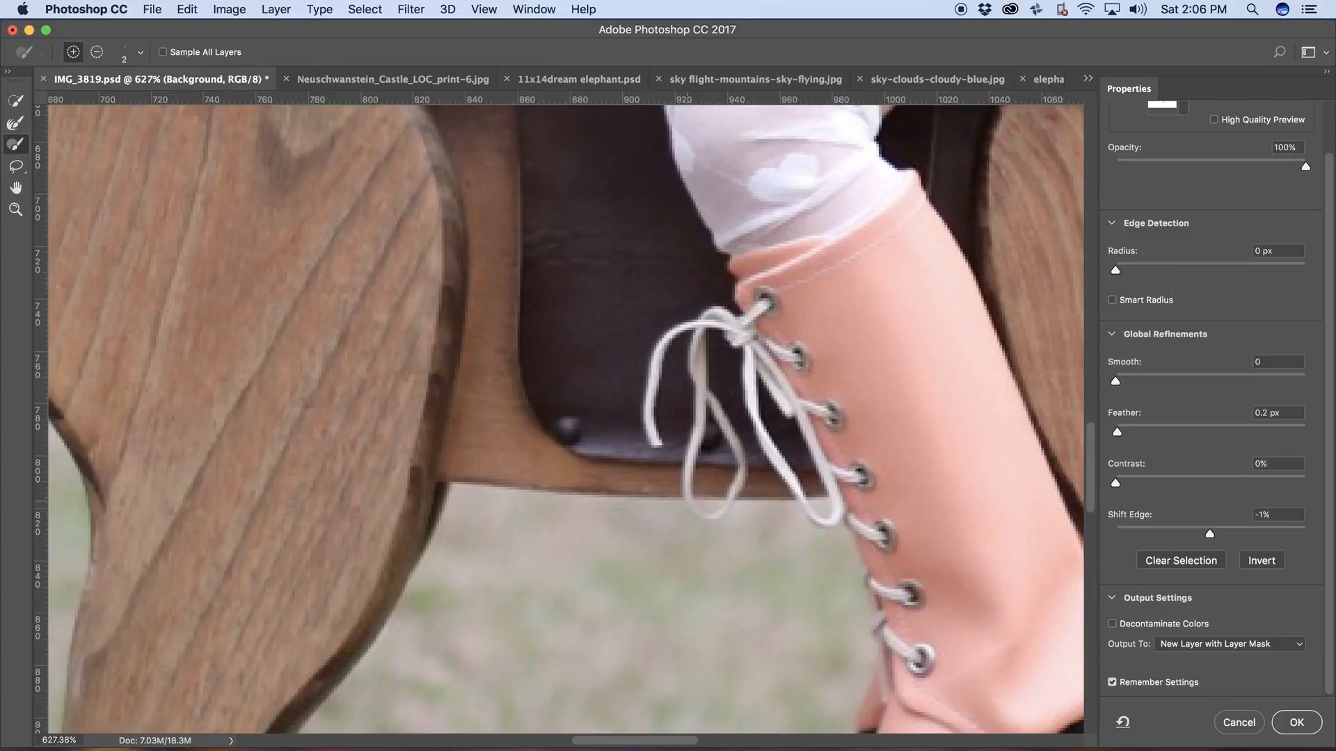
key(x)
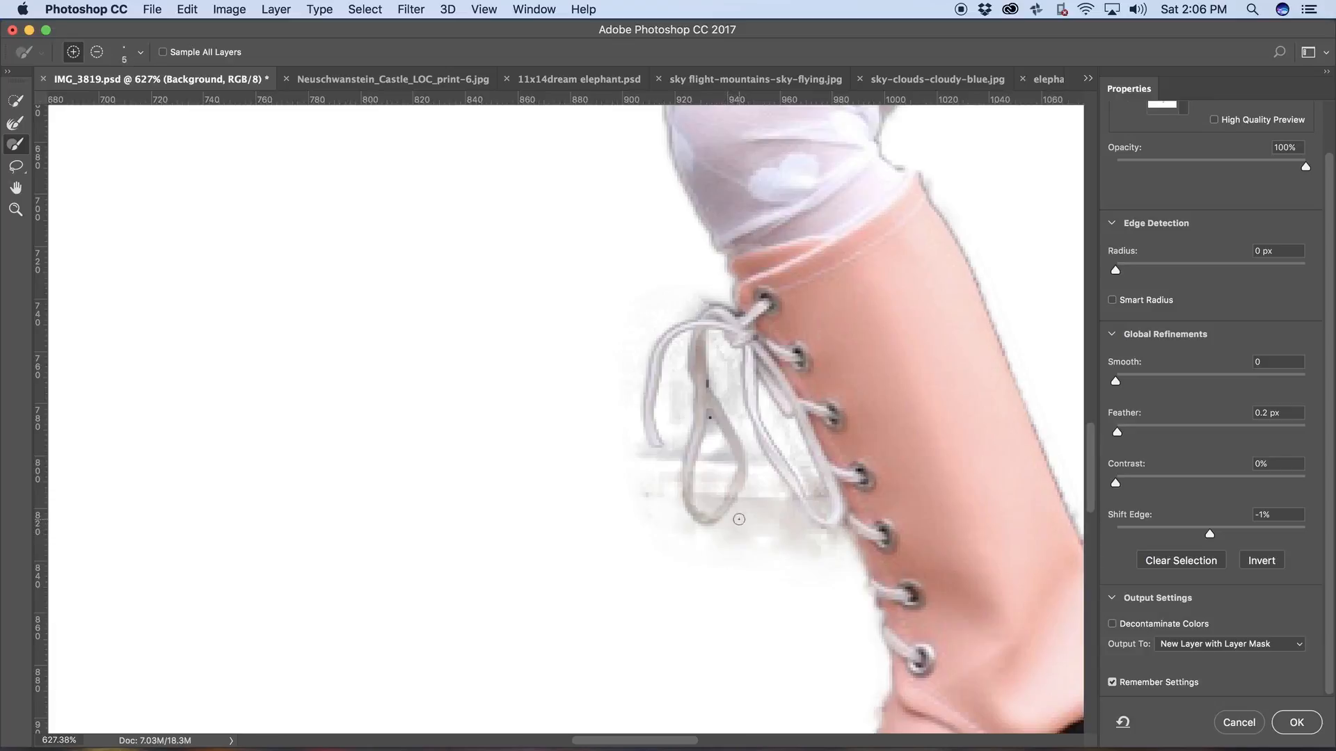
- Subtract the leftover background smudges around and inside the hanging lace loops with the Brush tool
key(alt)
mouse_move(761, 510)
mouse_down()
mouse_move(699, 547)
mouse_move(668, 502)
mouse_move(654, 508)
mouse_move(633, 457)
mouse_move(665, 455)
mouse_move(667, 500)
mouse_move(641, 456)
mouse_move(642, 471)
mouse_move(663, 468)
mouse_move(672, 450)
mouse_move(678, 371)
mouse_move(675, 406)
mouse_move(717, 481)
mouse_move(720, 468)
mouse_move(710, 501)
mouse_move(716, 451)
mouse_move(709, 470)
mouse_move(723, 469)
mouse_move(711, 437)
mouse_move(704, 483)
mouse_move(681, 433)
mouse_move(669, 526)
mouse_move(688, 531)
mouse_move(676, 505)
mouse_move(739, 547)
mouse_move(766, 519)
mouse_move(799, 542)
mouse_move(776, 505)
mouse_move(838, 540)
mouse_move(844, 528)
mouse_move(816, 551)
mouse_move(832, 538)
mouse_move(754, 465)
mouse_up()
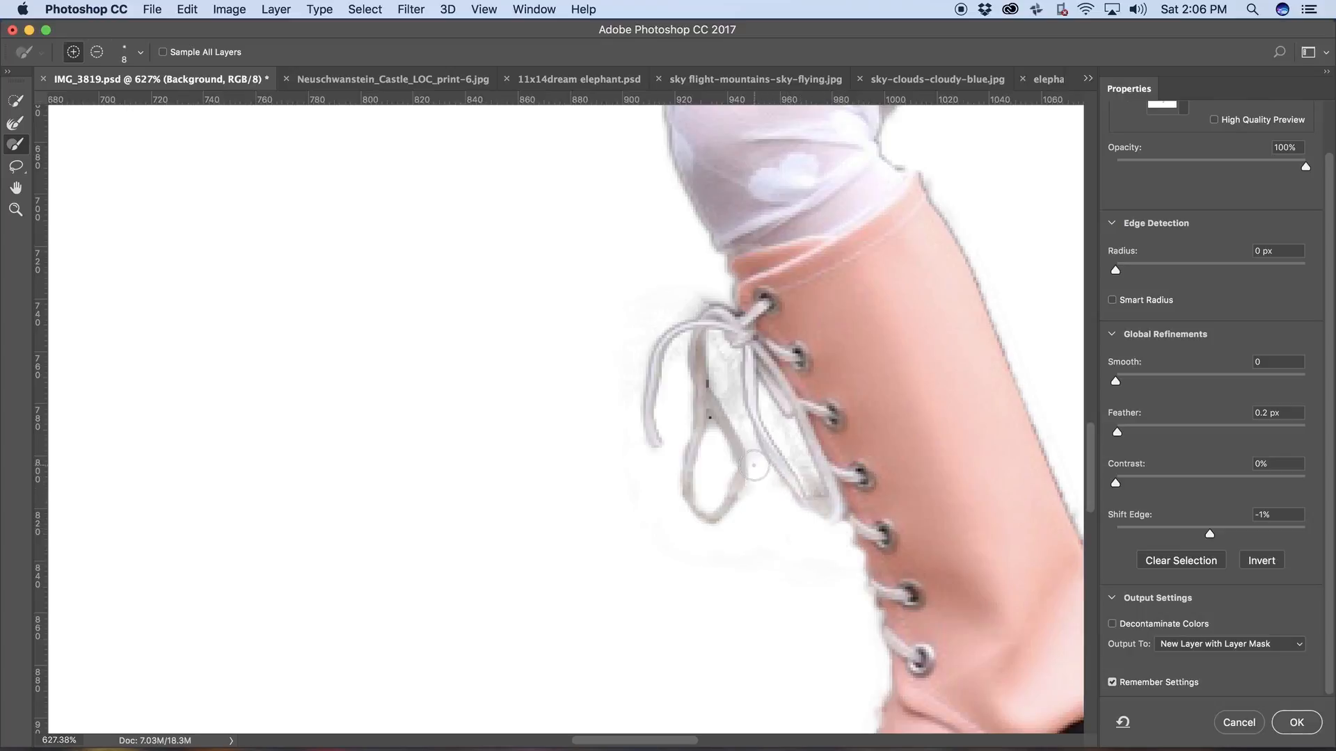
key(alt)
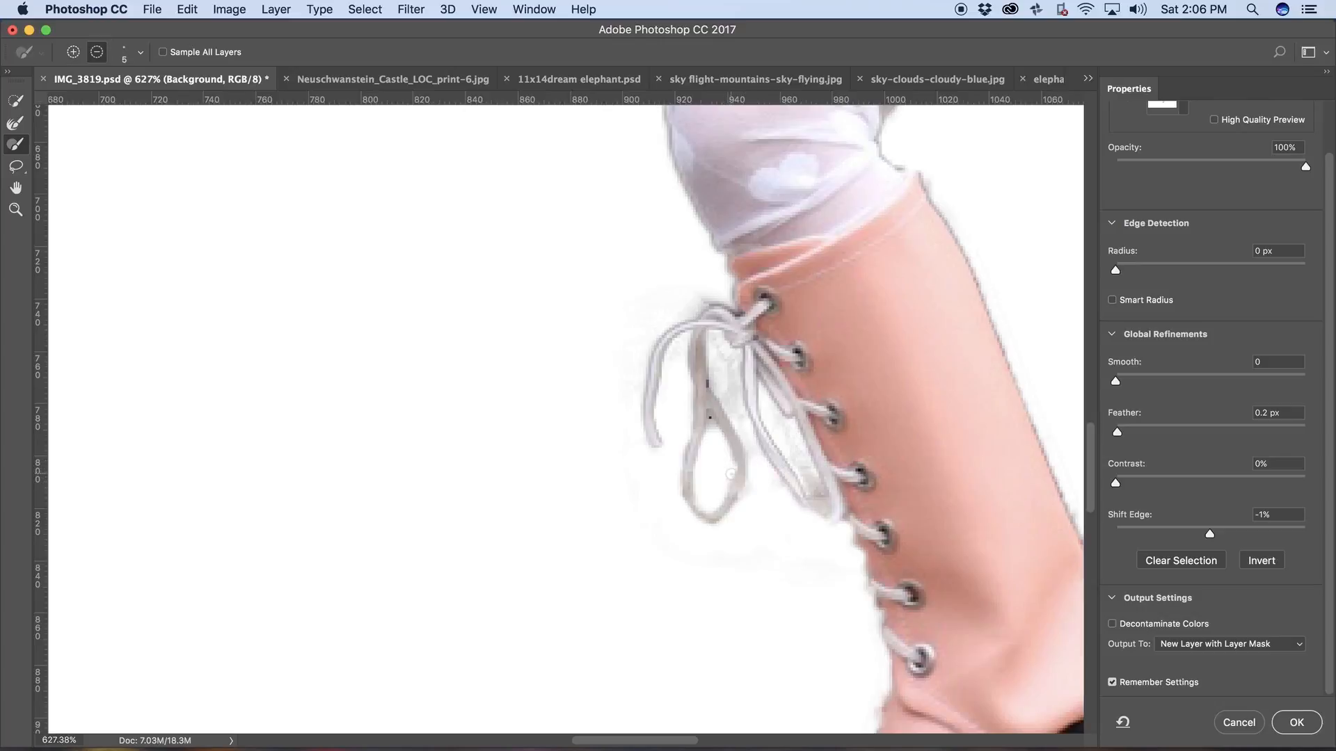
mouse_move(752, 456)
mouse_down()
mouse_move(719, 387)
mouse_move(712, 355)
mouse_move(725, 357)
mouse_up()
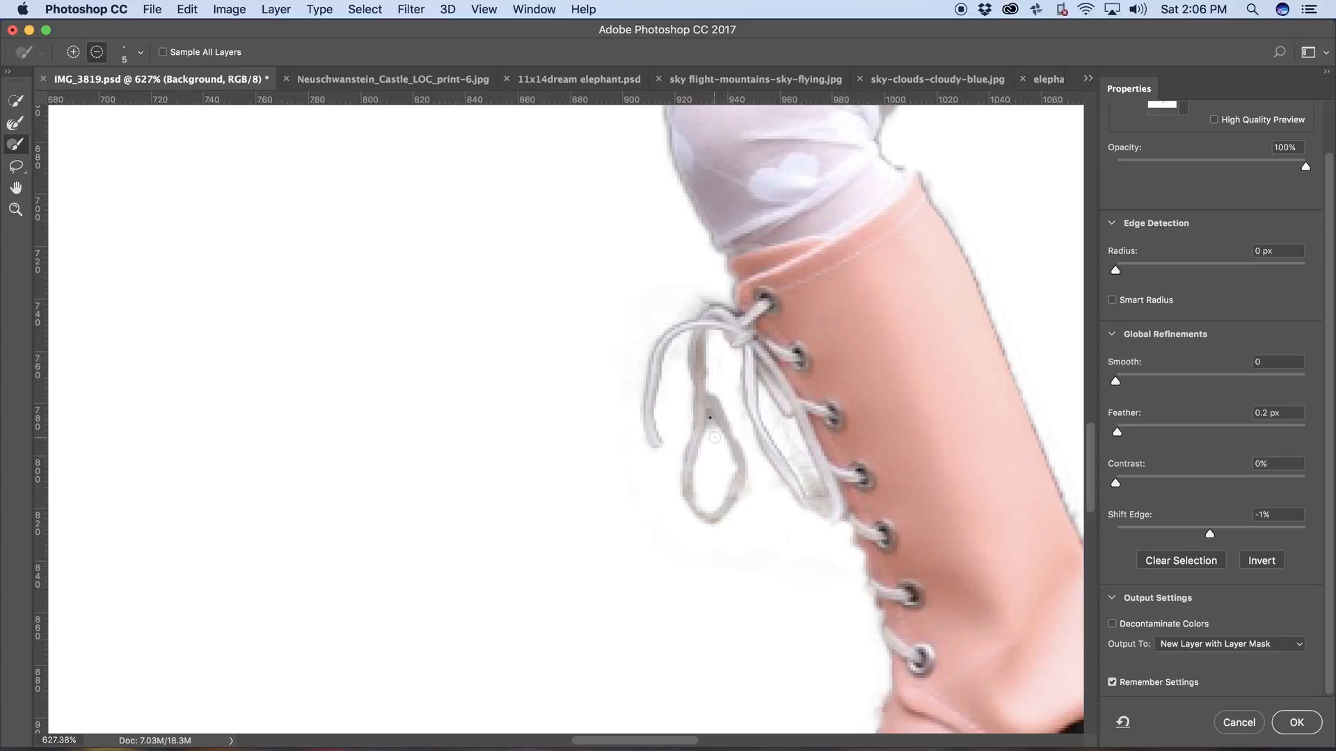
key(alt)
key(alt)
- Restore the lower end of the lace loop nearest the boot with the Brush tool at size 4
key(alt)
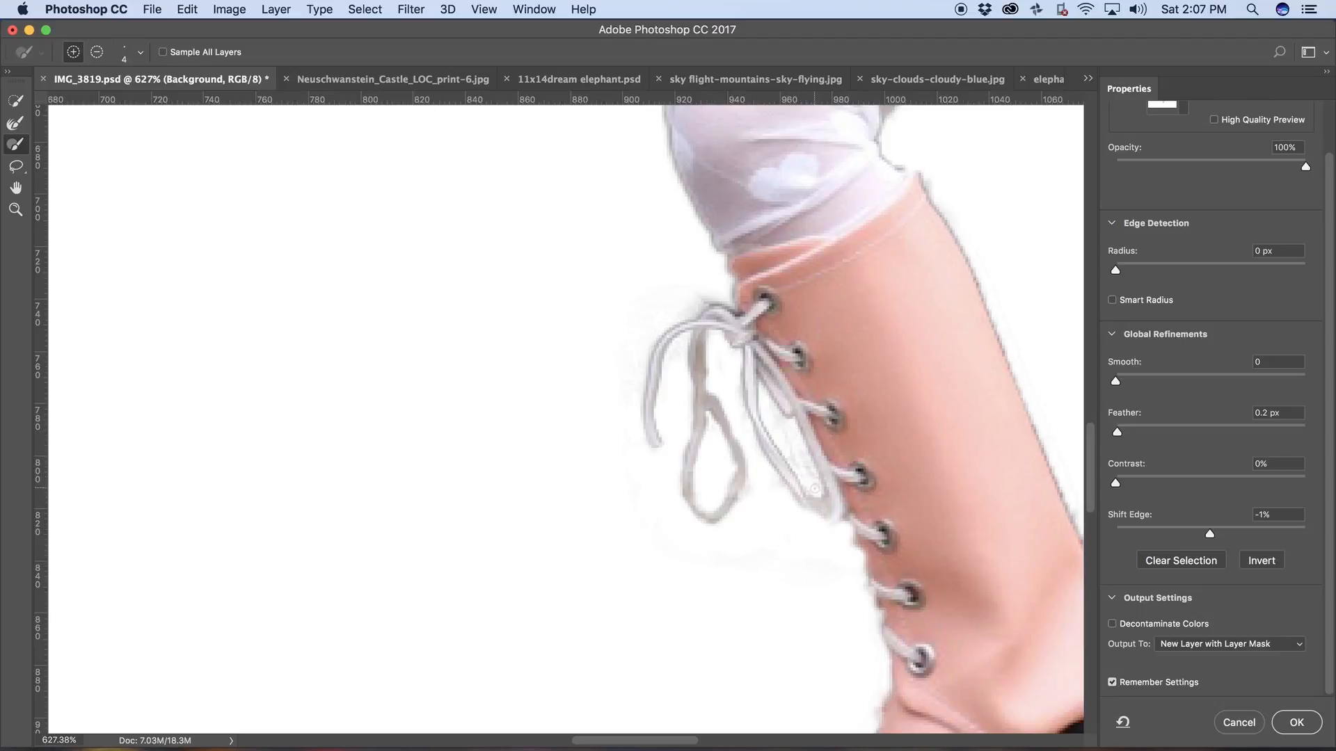
key(alt)
drag(817, 491, 826, 506)
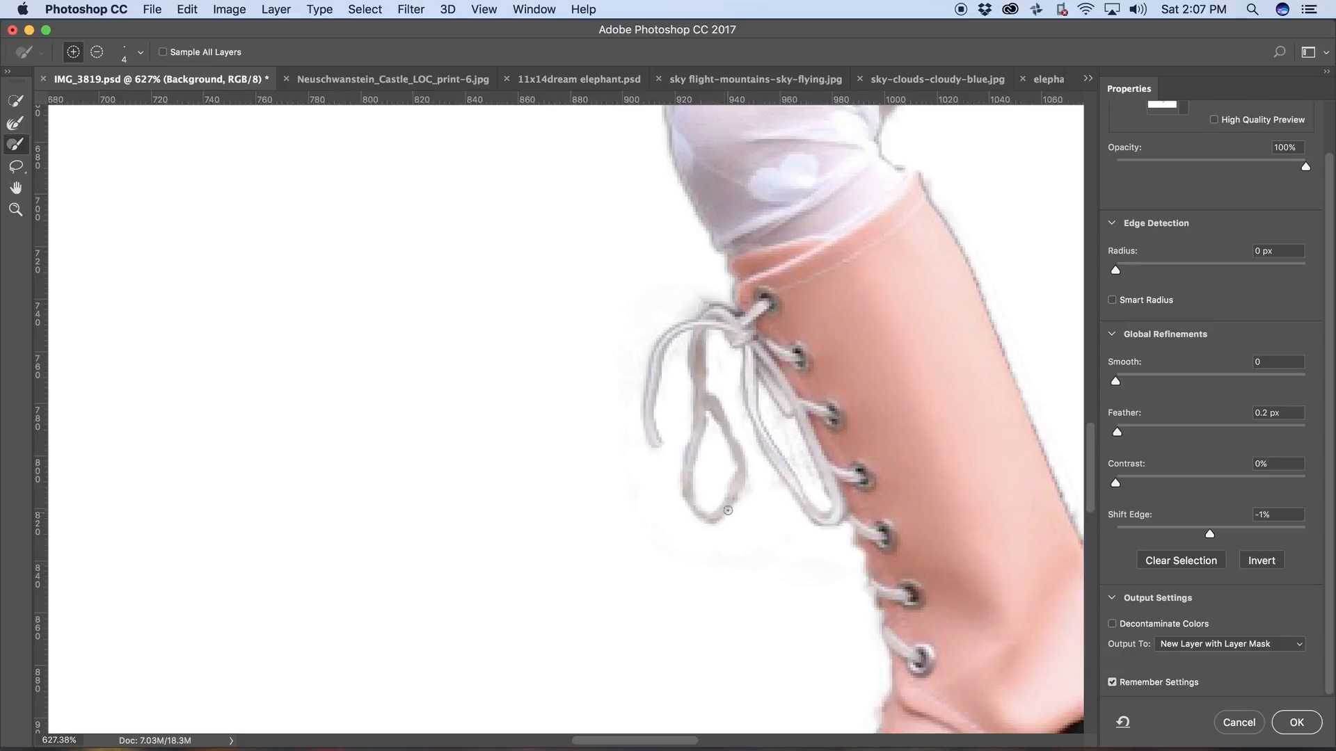
- Subtract the haze around the lace bow and refine the bow and loops with the Refine Edge Brush at size 6
key(alt)
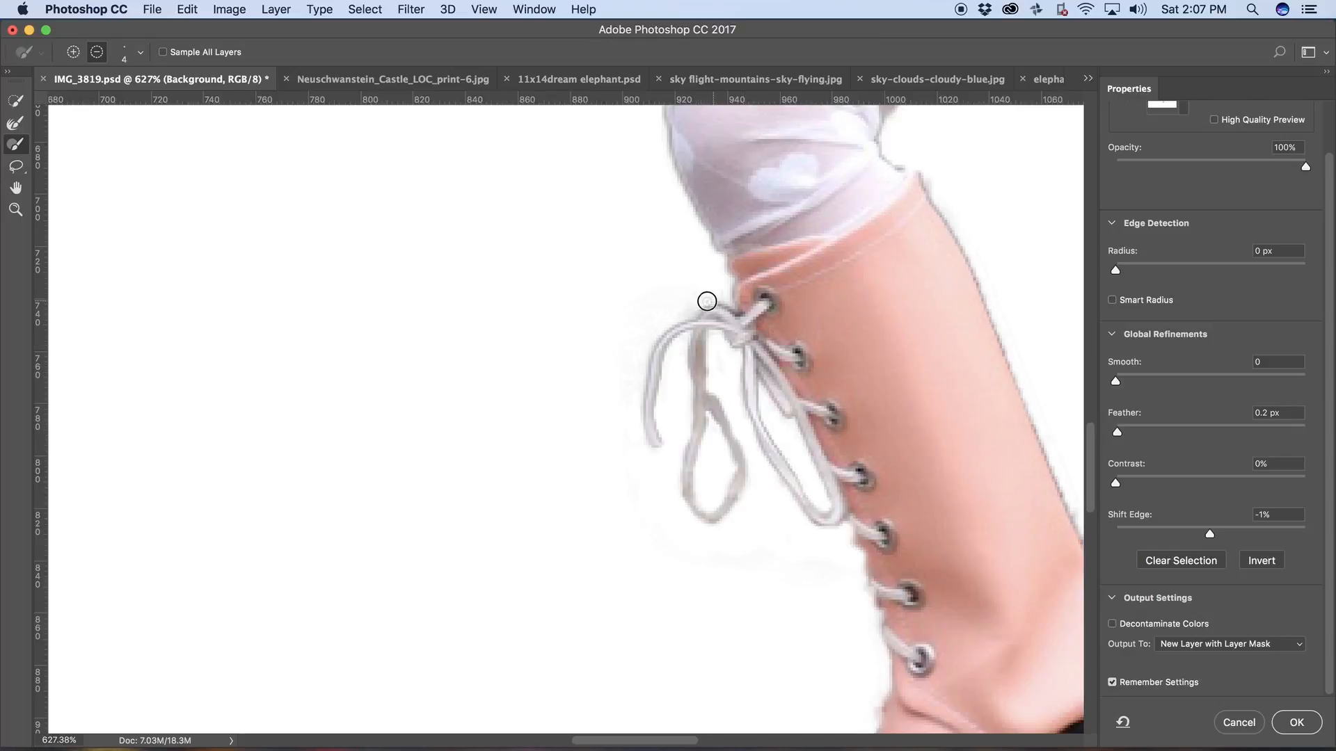
mouse_move(707, 301)
mouse_down()
mouse_move(657, 320)
mouse_move(668, 317)
mouse_move(635, 382)
mouse_up()
key(r)
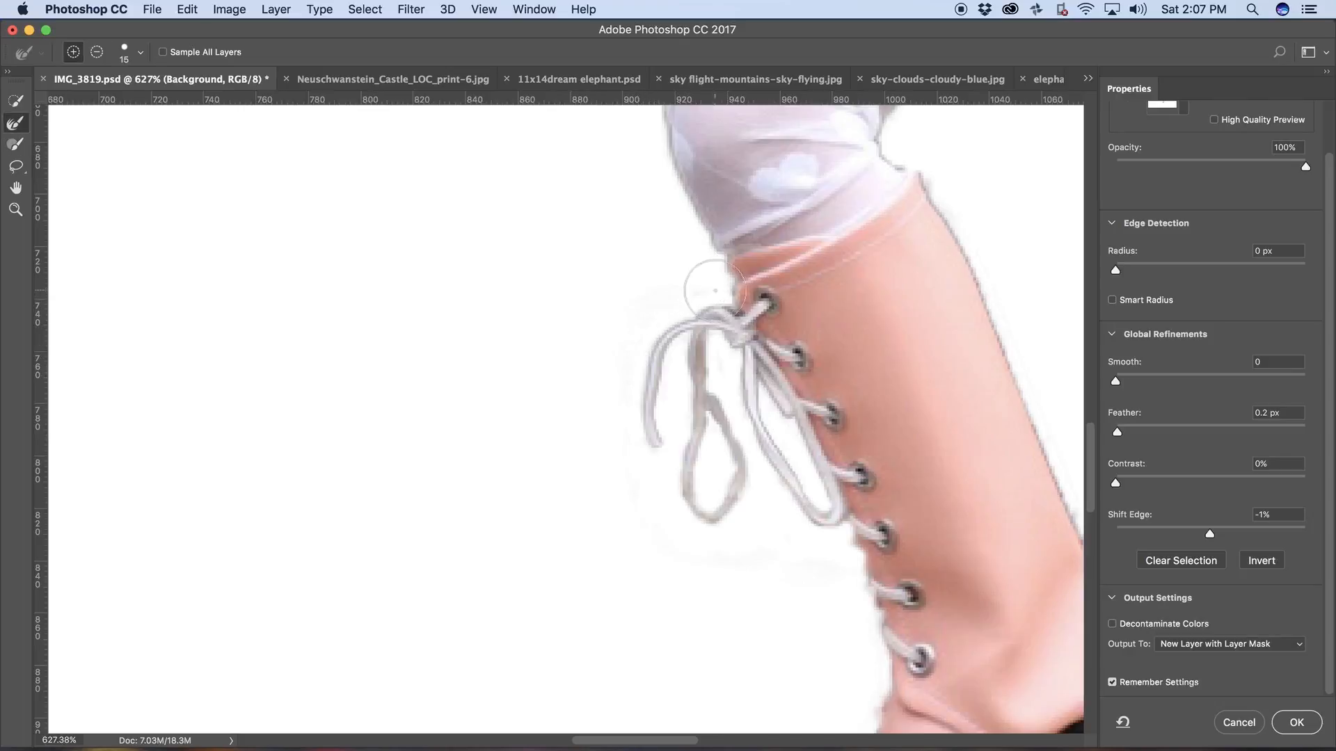
key(bracketleft)
key(bracketleft)
key(bracketleft)
drag(725, 300, 732, 309)
mouse_move(713, 346)
mouse_down()
mouse_move(716, 378)
mouse_move(732, 338)
mouse_move(770, 382)
mouse_move(782, 455)
mouse_up()
- Run the size 6 Refine Edge Brush down the front of the boot, from the lower lace eyelets to the top of the toe
scroll(933, 409, down, 5)
scroll(933, 409, right, 3)
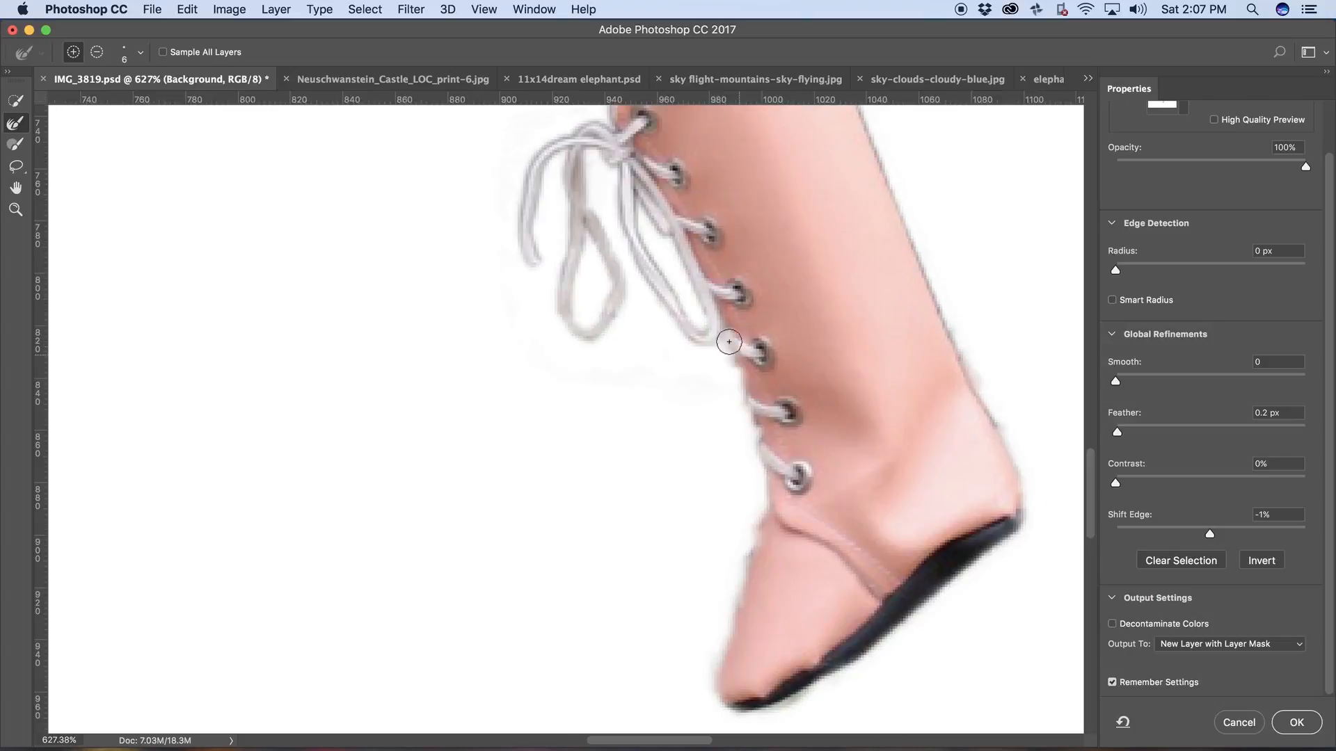
drag(730, 341, 729, 363)
drag(748, 409, 774, 480)
drag(774, 503, 756, 558)
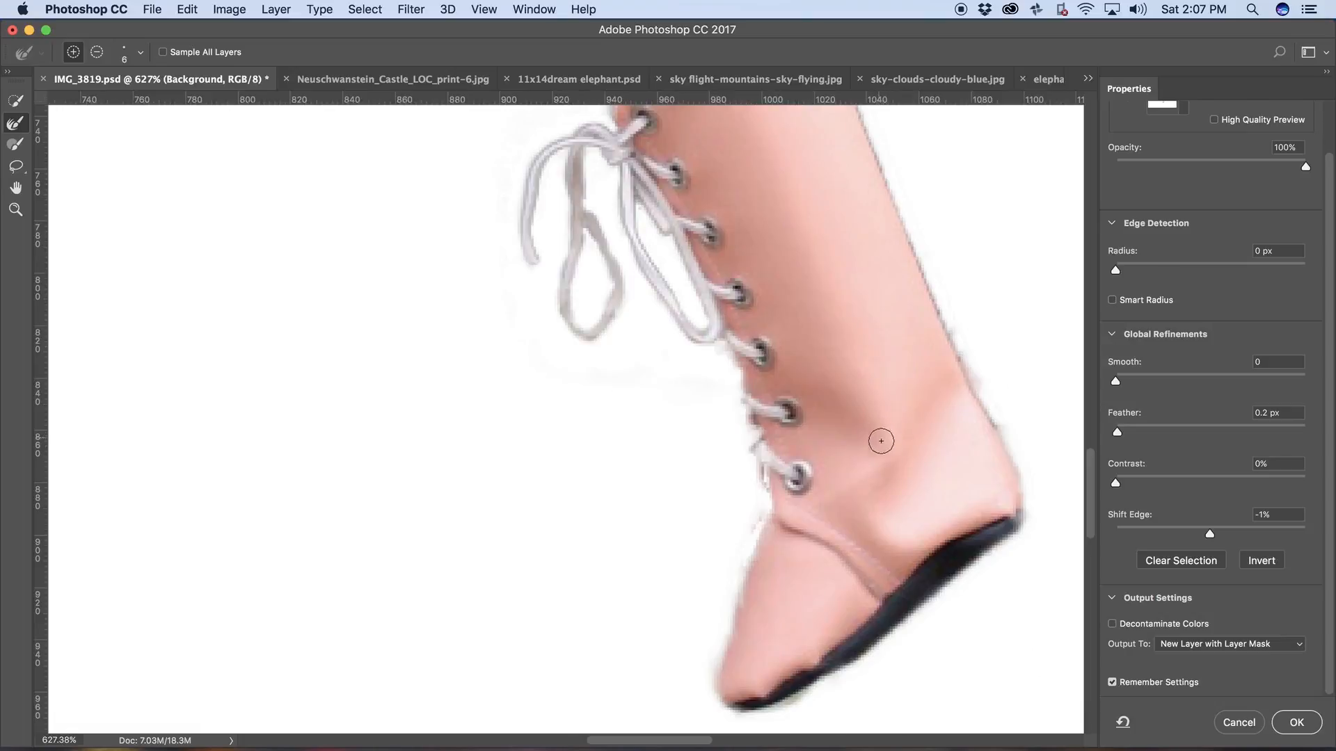
- Paint the missing lace pieces beside the lower eyelets back in with a size 4 brush, comparing with the original photo
key(x)
key(x)
key(x)
key(x)
key(b)
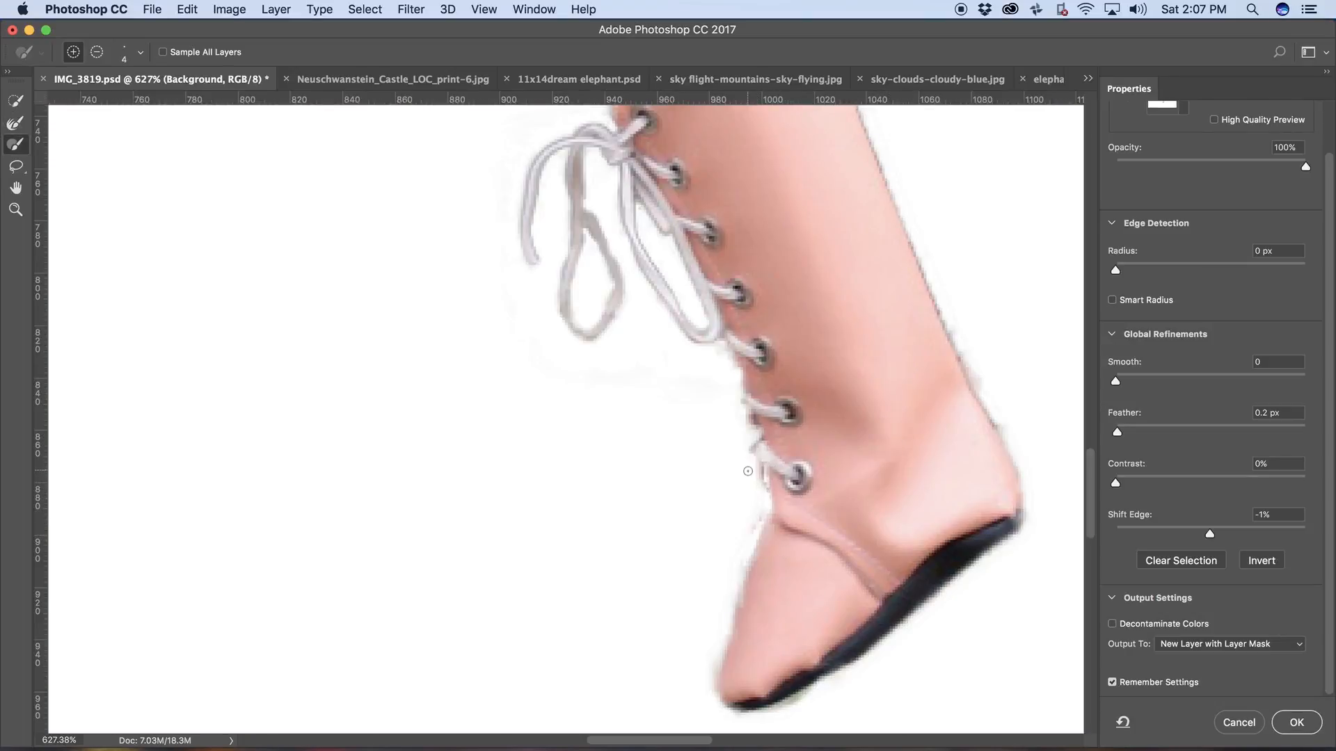
mouse_move(762, 441)
mouse_down()
mouse_move(752, 446)
mouse_move(750, 425)
mouse_up()
key(x)
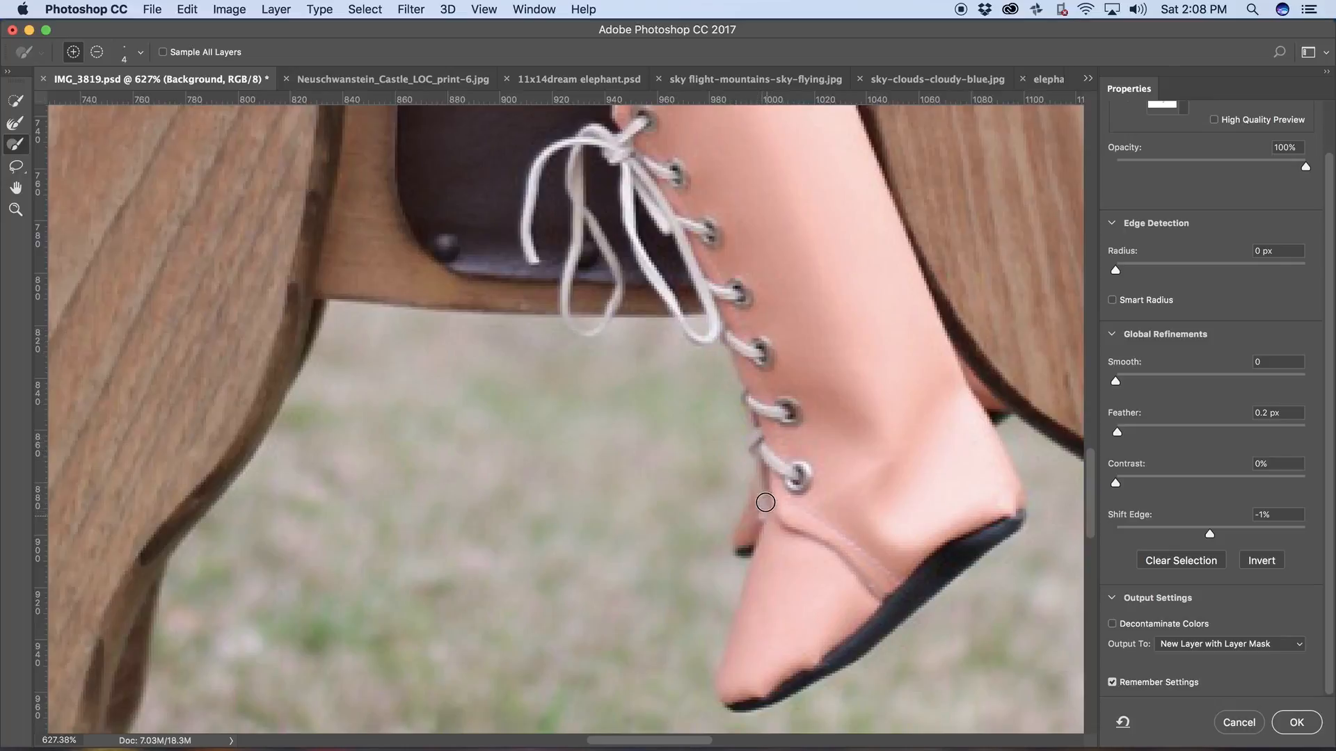
key(x)
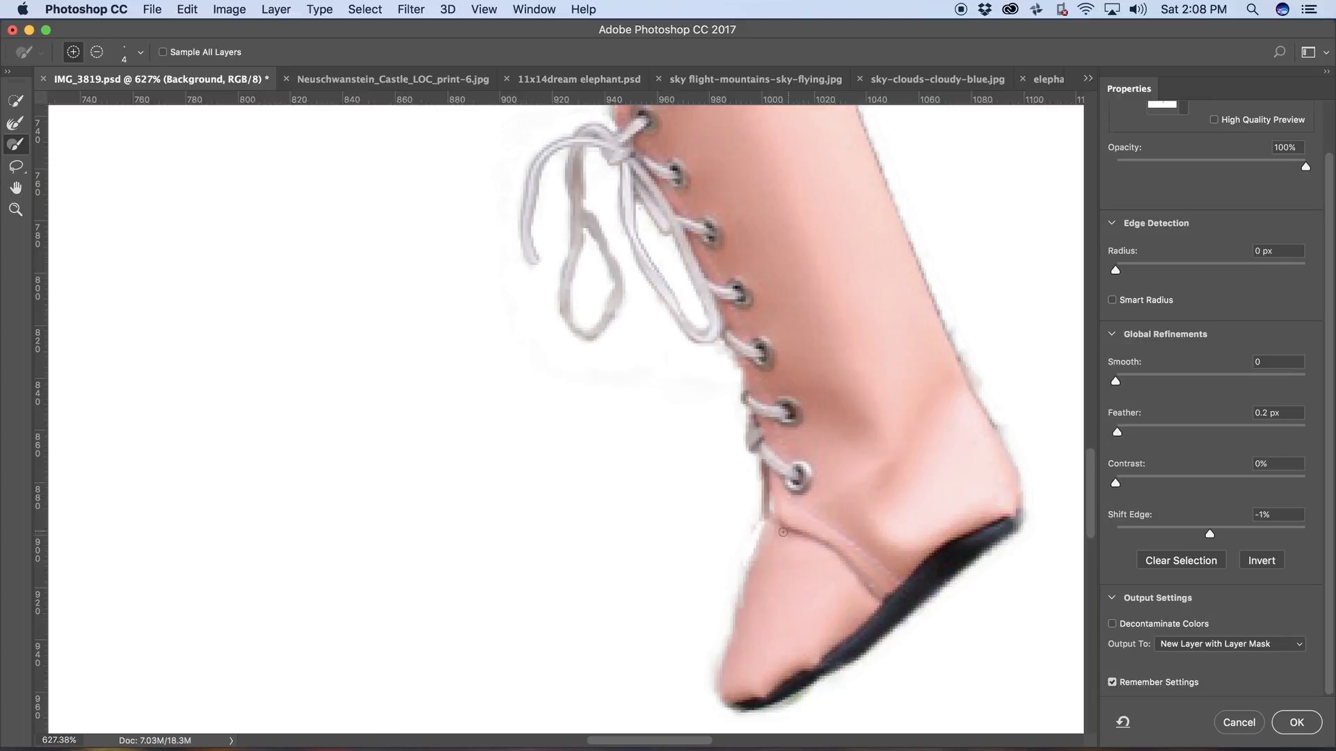
- Check the toe against the original photo and subtract the fringe along its front edge with the size 4 brush
key(x)
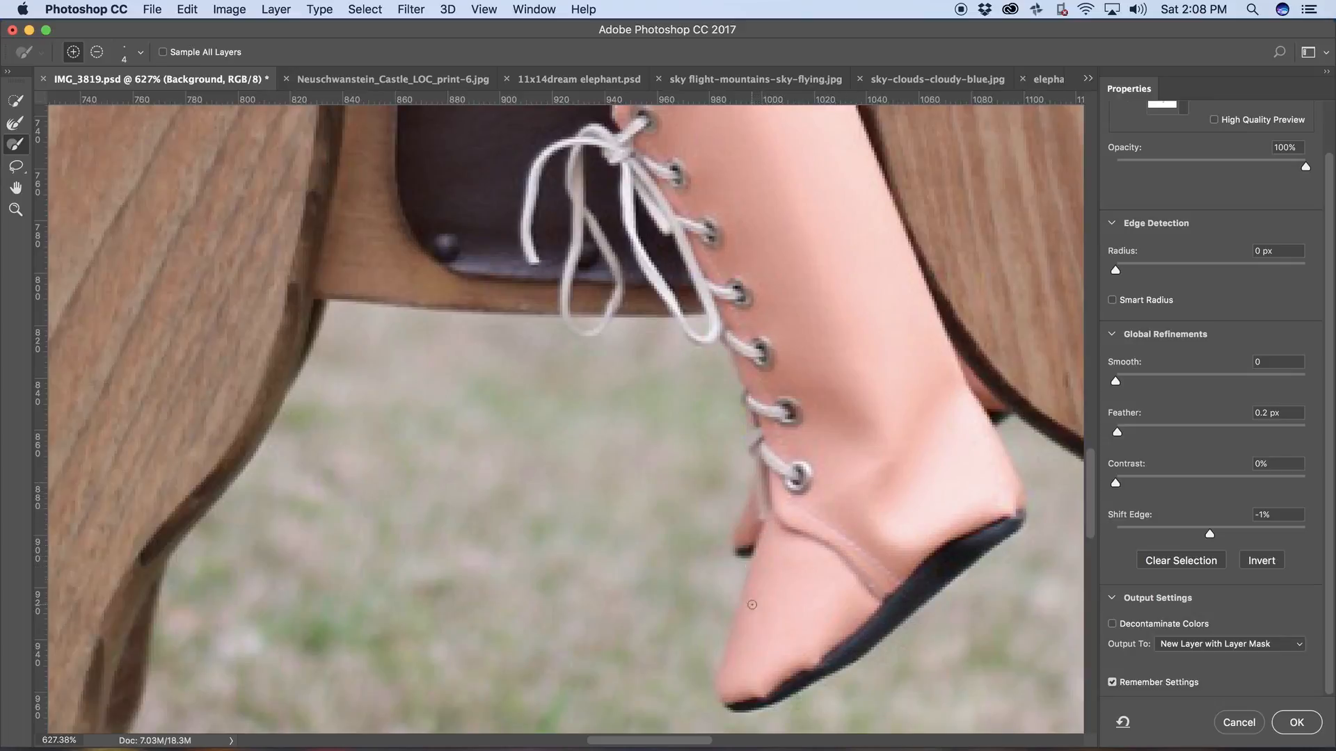
key(x)
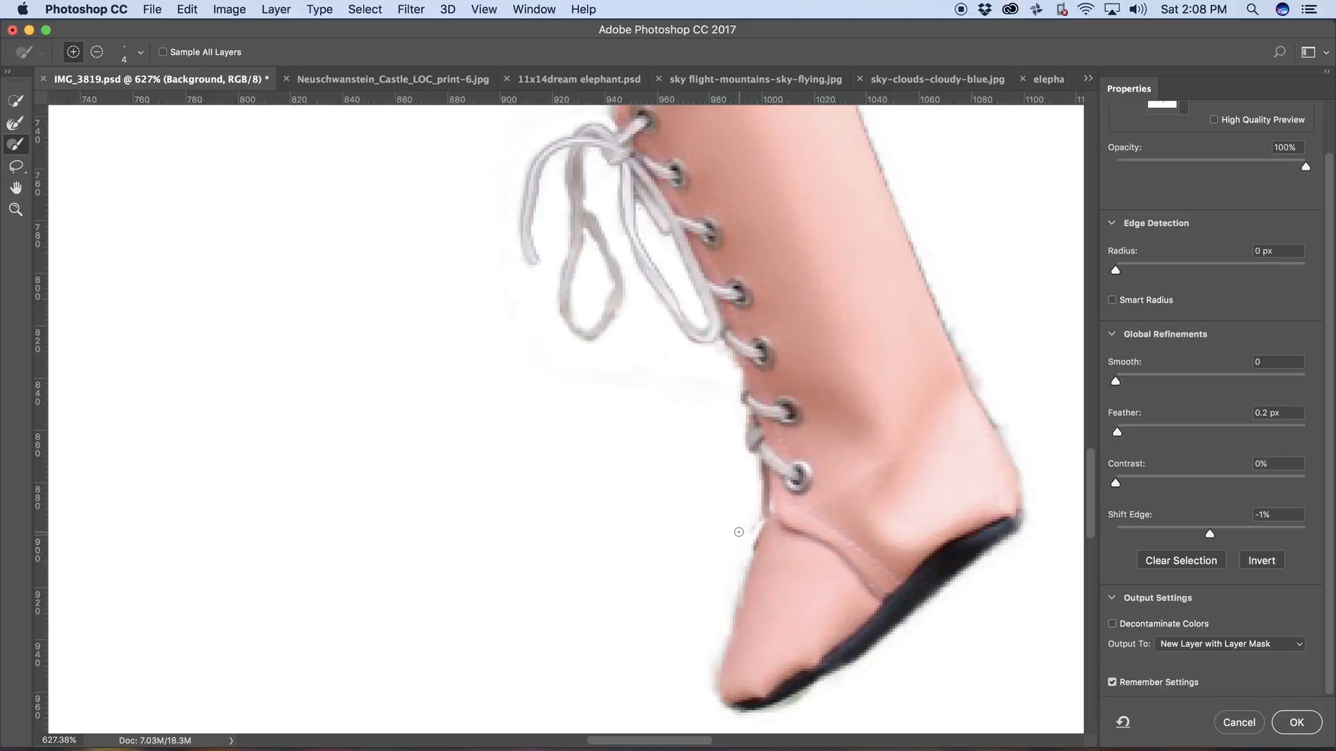
key(alt)
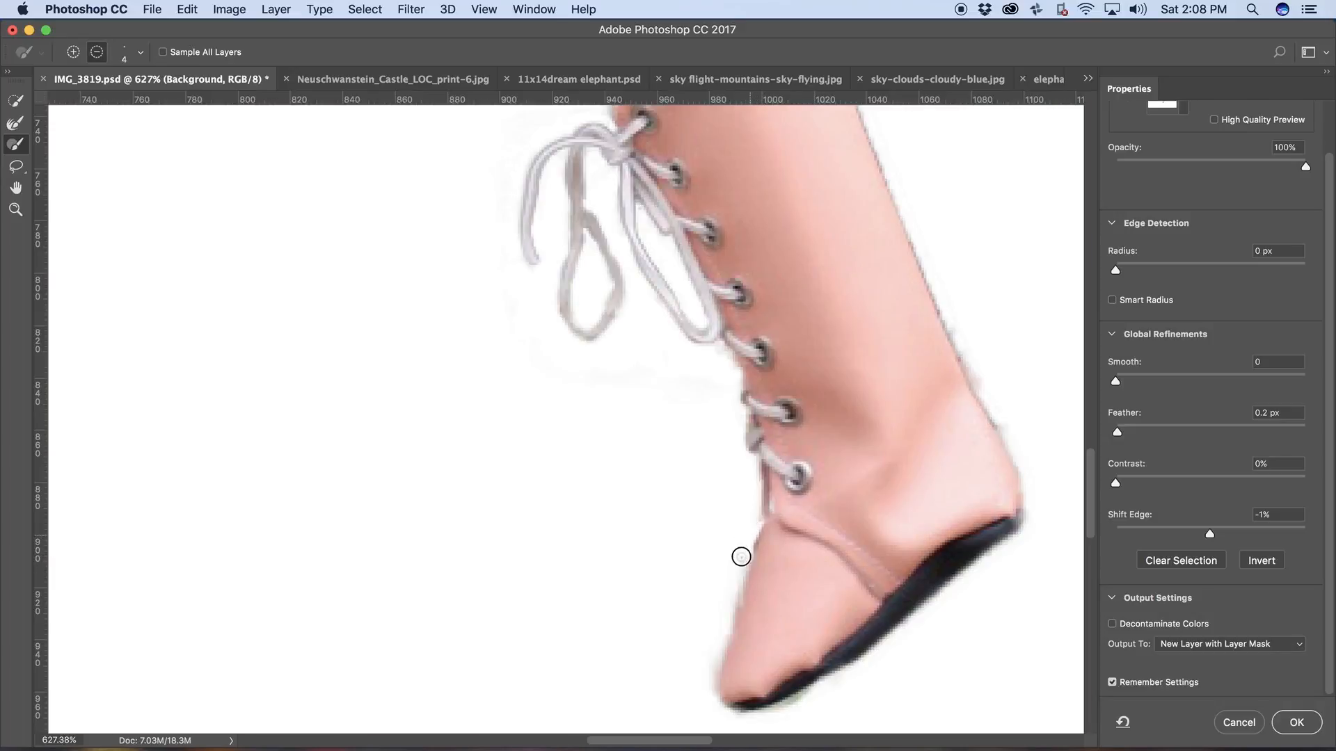
mouse_move(748, 531)
mouse_down()
mouse_move(708, 640)
mouse_move(711, 677)
mouse_up()
- Examine the cutout's edge from the boot up along the leg, bloomers and jacket to the hair at the crown
drag(822, 448, 546, 675)
key(z)
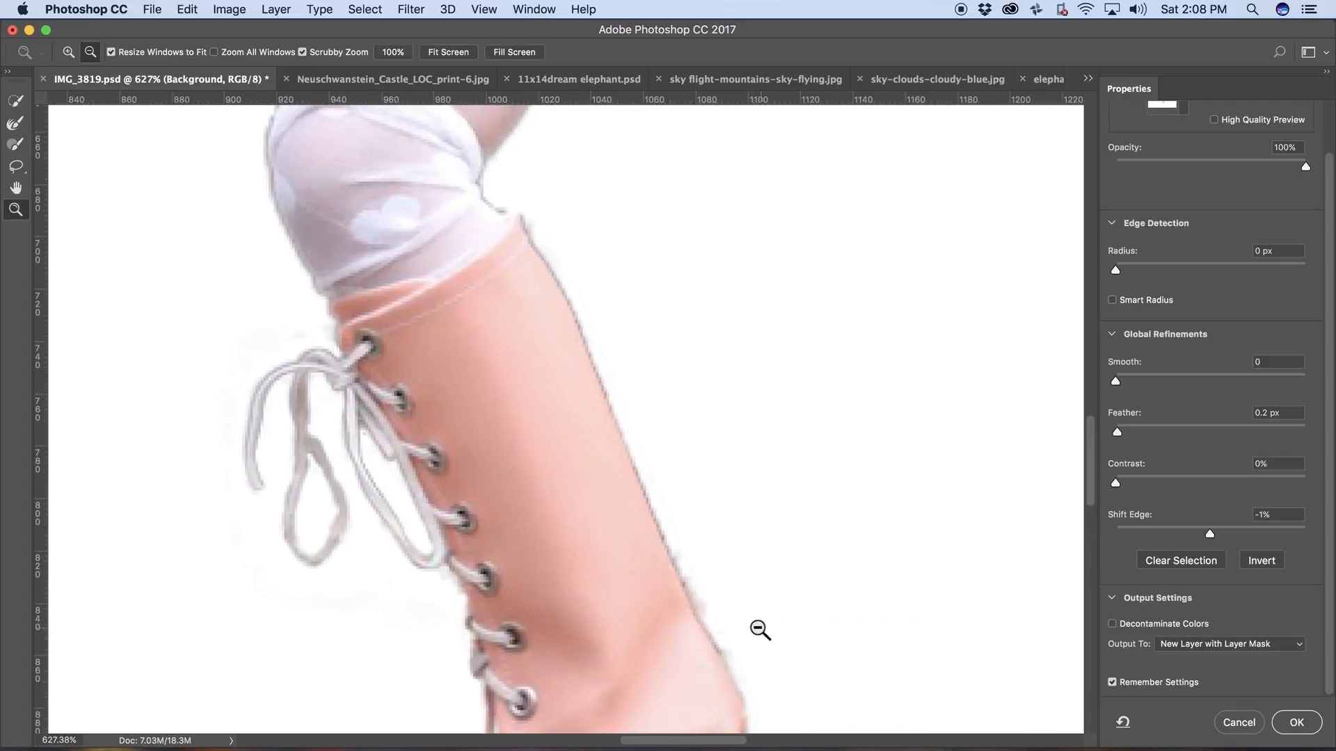
key(w)
key(alt)
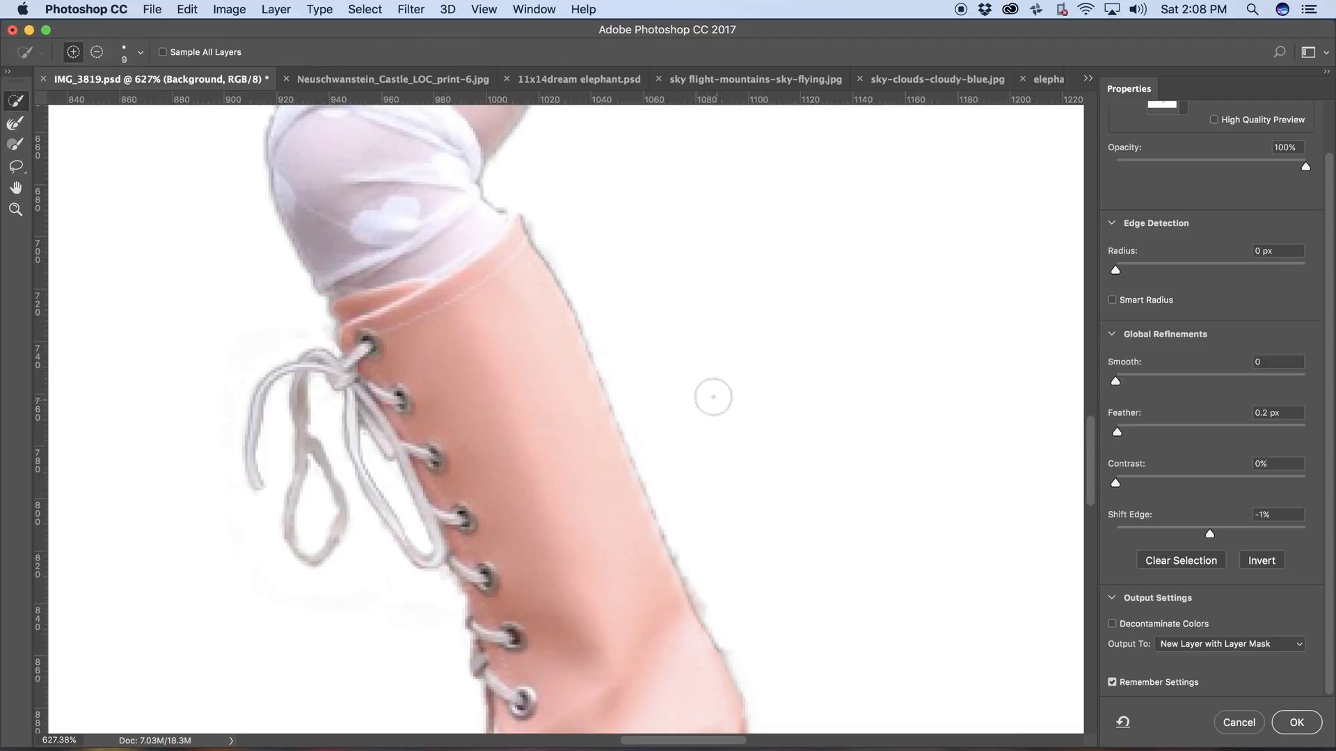
key(space)
drag(638, 362, 709, 676)
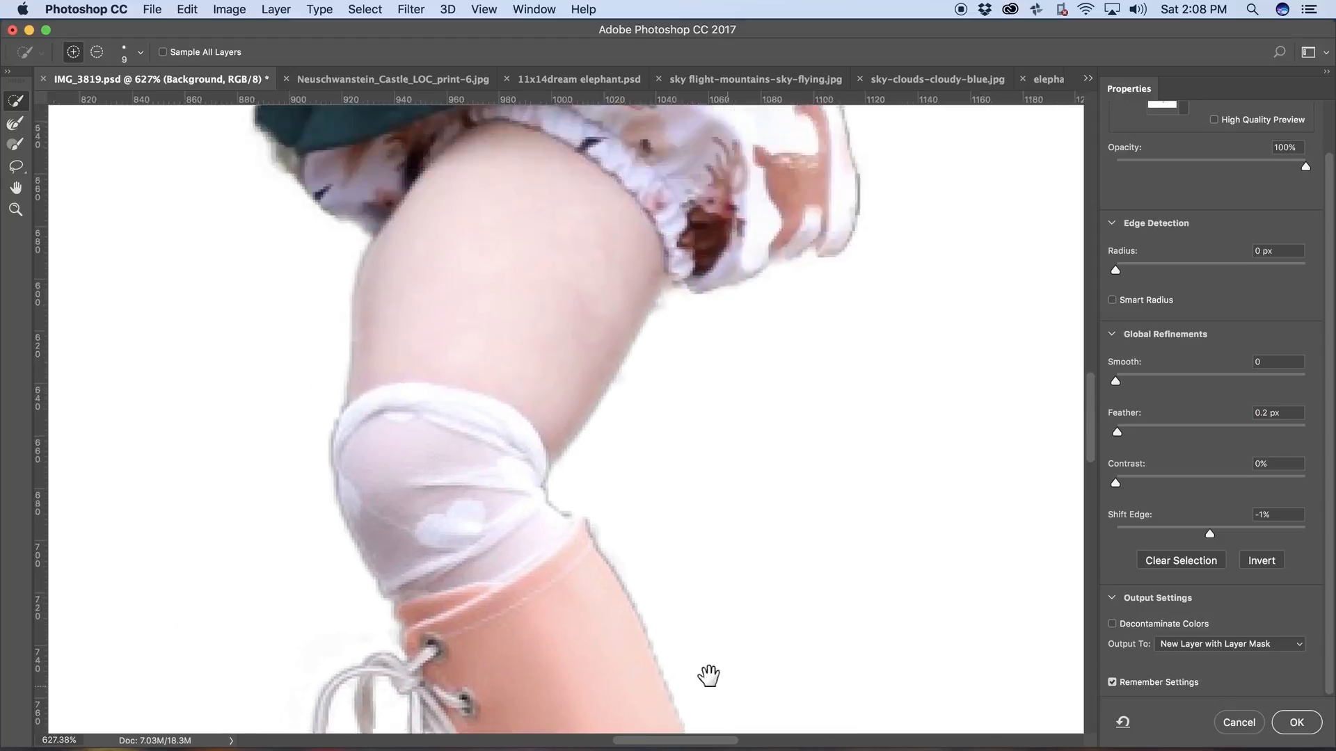
drag(737, 118, 776, 461)
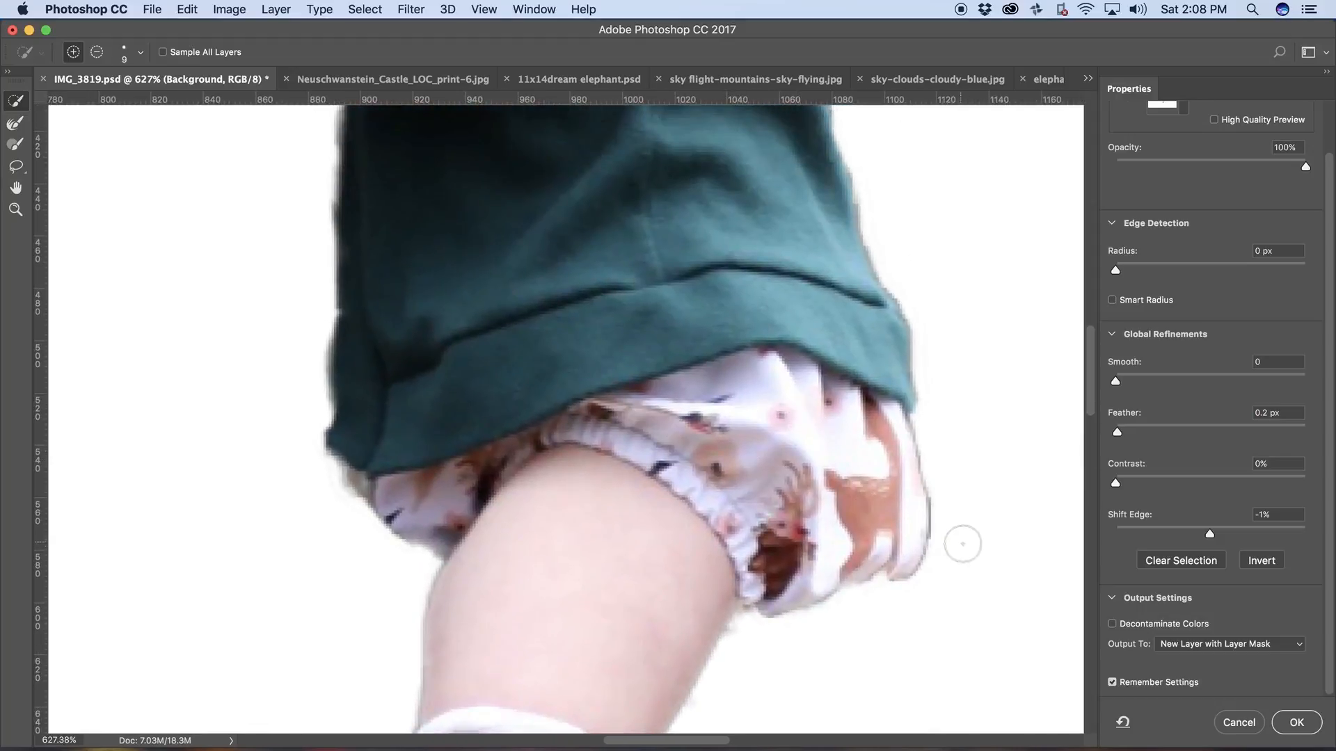
key(alt)
key(space)
drag(971, 341, 909, 507)
drag(787, 391, 805, 674)
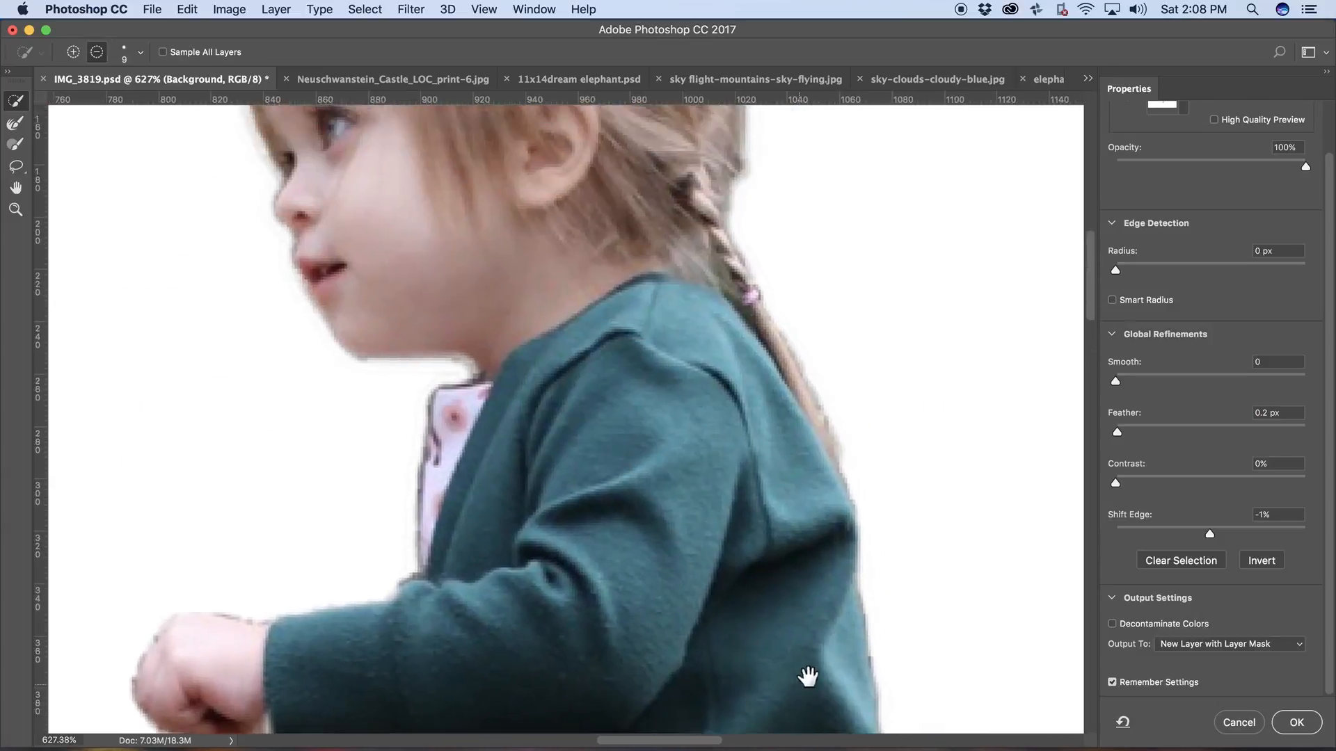
drag(522, 251, 656, 445)
mouse_move(720, 578)
mouse_down()
mouse_move(729, 696)
mouse_move(716, 671)
mouse_up()
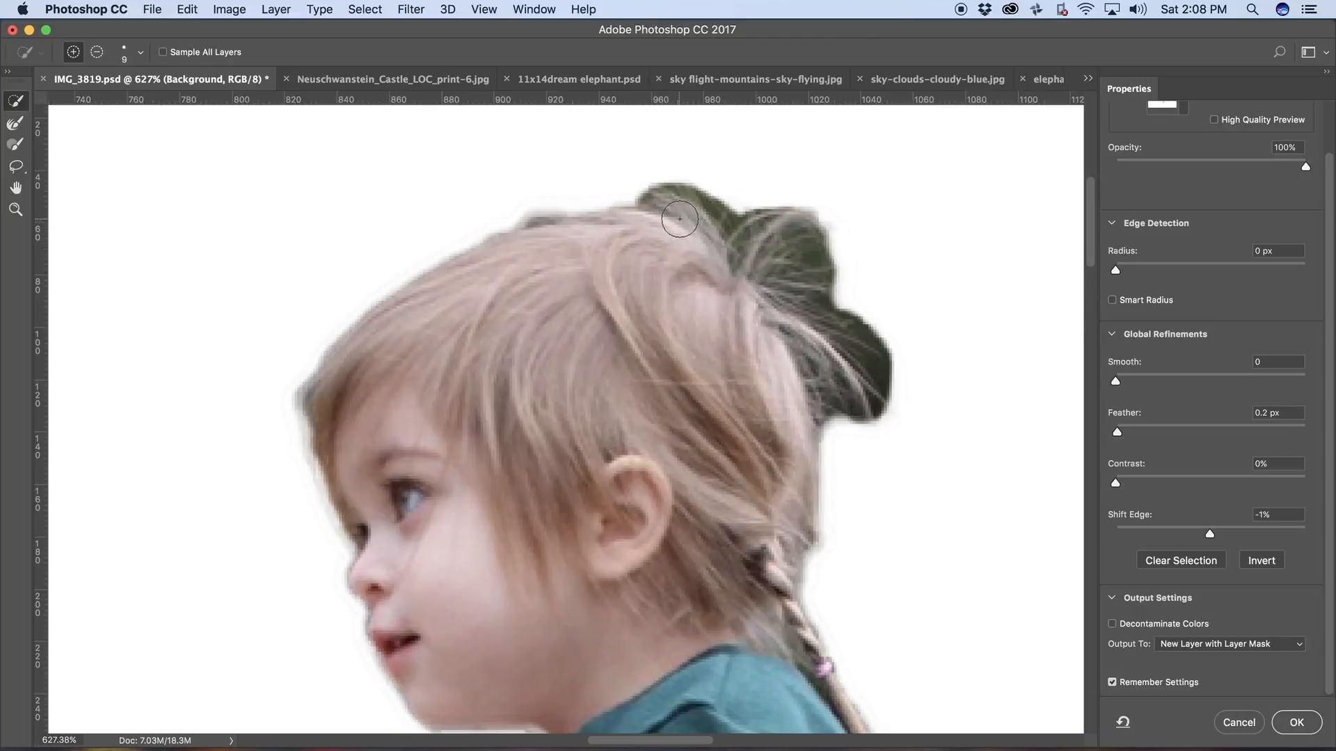
- Run the size 6 Refine Edge Brush over the green background around the flyaway hair at the crown and back of the head
key(r)
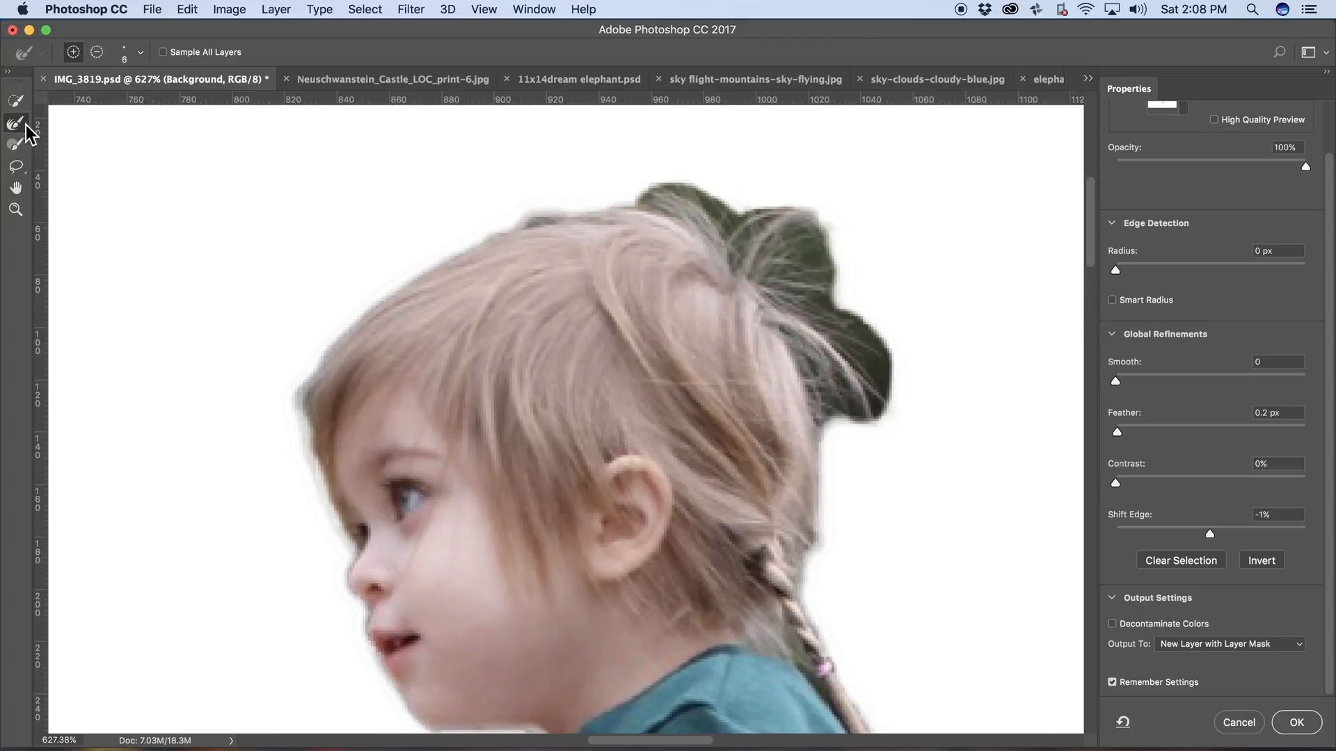
mouse_move(533, 221)
mouse_down()
mouse_move(663, 195)
mouse_move(639, 203)
mouse_move(671, 197)
mouse_move(727, 227)
mouse_move(730, 250)
mouse_move(777, 217)
mouse_move(746, 264)
mouse_move(819, 233)
mouse_move(786, 243)
mouse_move(804, 247)
mouse_move(809, 287)
mouse_up()
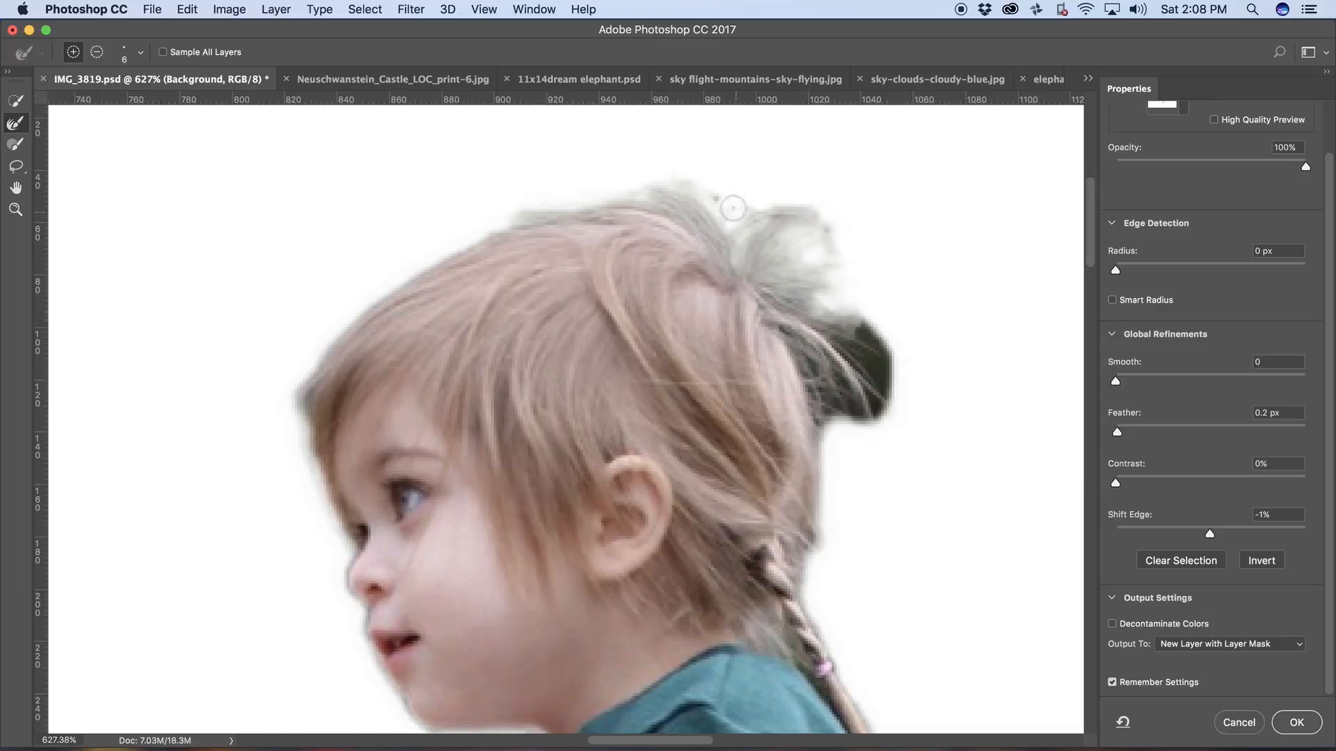
mouse_move(892, 346)
mouse_down()
mouse_move(850, 346)
mouse_move(876, 372)
mouse_move(836, 326)
mouse_move(866, 329)
mouse_move(885, 386)
mouse_move(898, 384)
mouse_move(855, 375)
mouse_move(855, 417)
mouse_move(813, 354)
mouse_move(823, 428)
mouse_move(768, 327)
mouse_up()
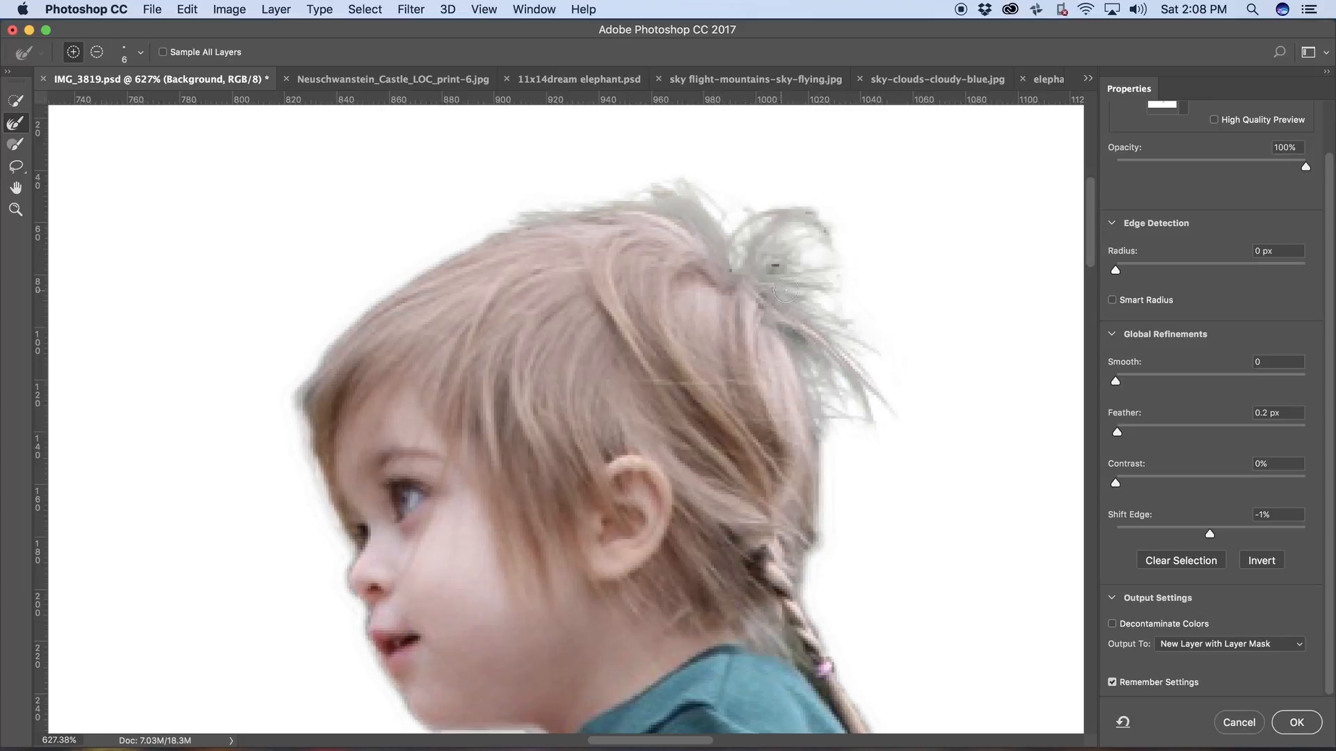
drag(775, 269, 787, 253)
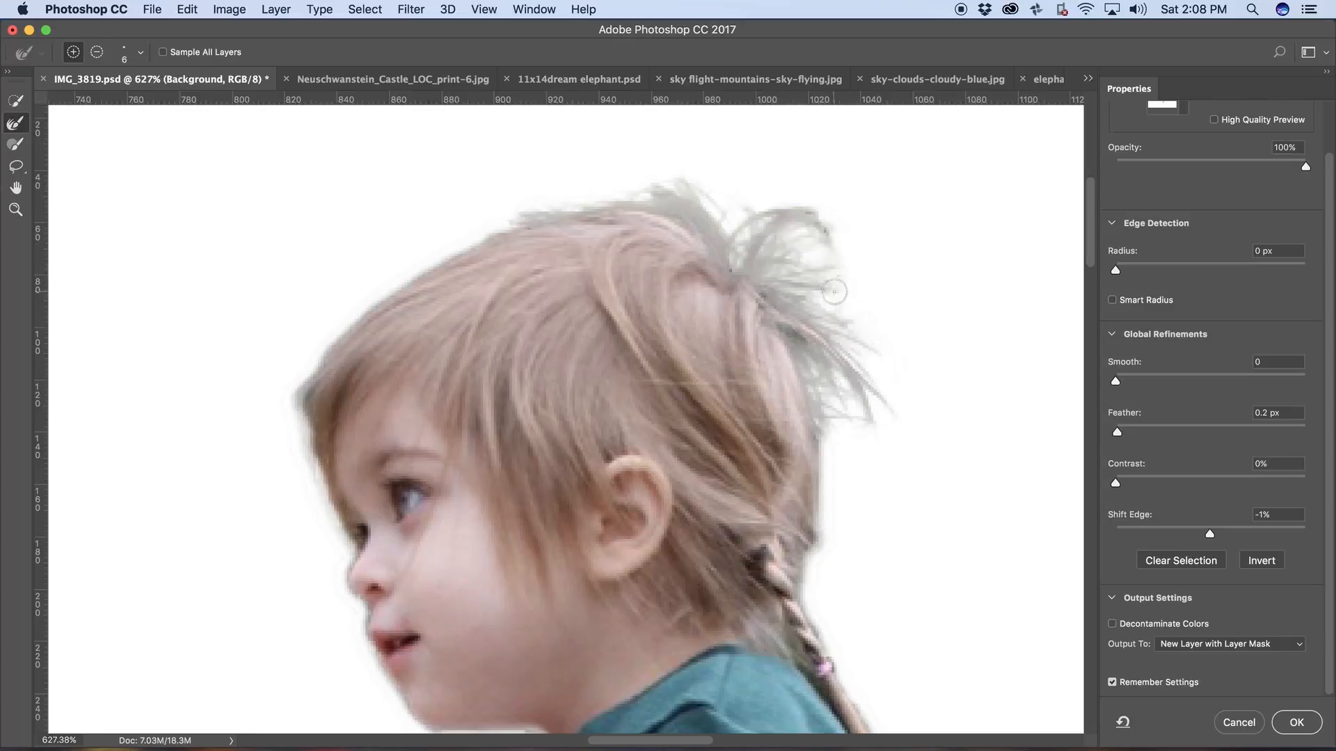
click(755, 299)
drag(734, 268, 726, 268)
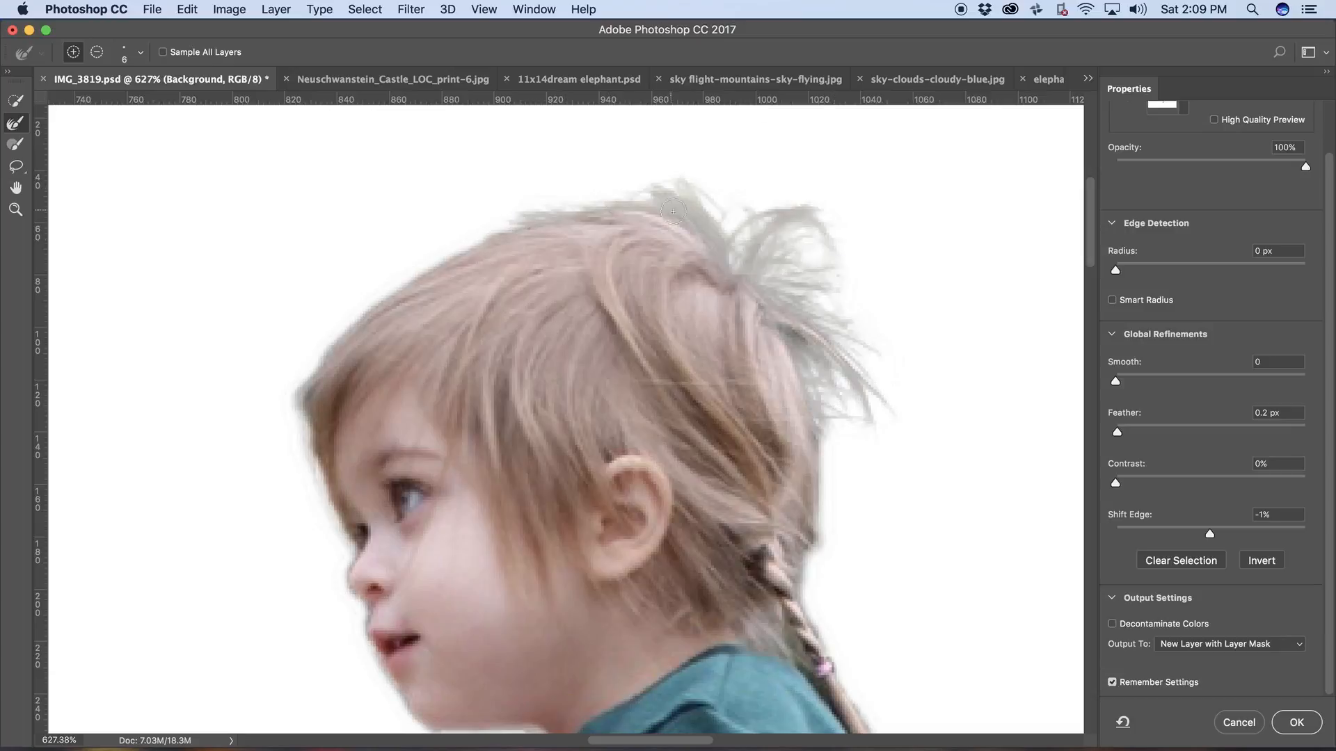
- Go over the crown wisps again with the Refine Edge Brush and continue down the back of the head to the braid
drag(660, 189, 690, 218)
mouse_move(729, 263)
mouse_down()
mouse_move(784, 298)
mouse_move(796, 348)
mouse_move(858, 415)
mouse_up()
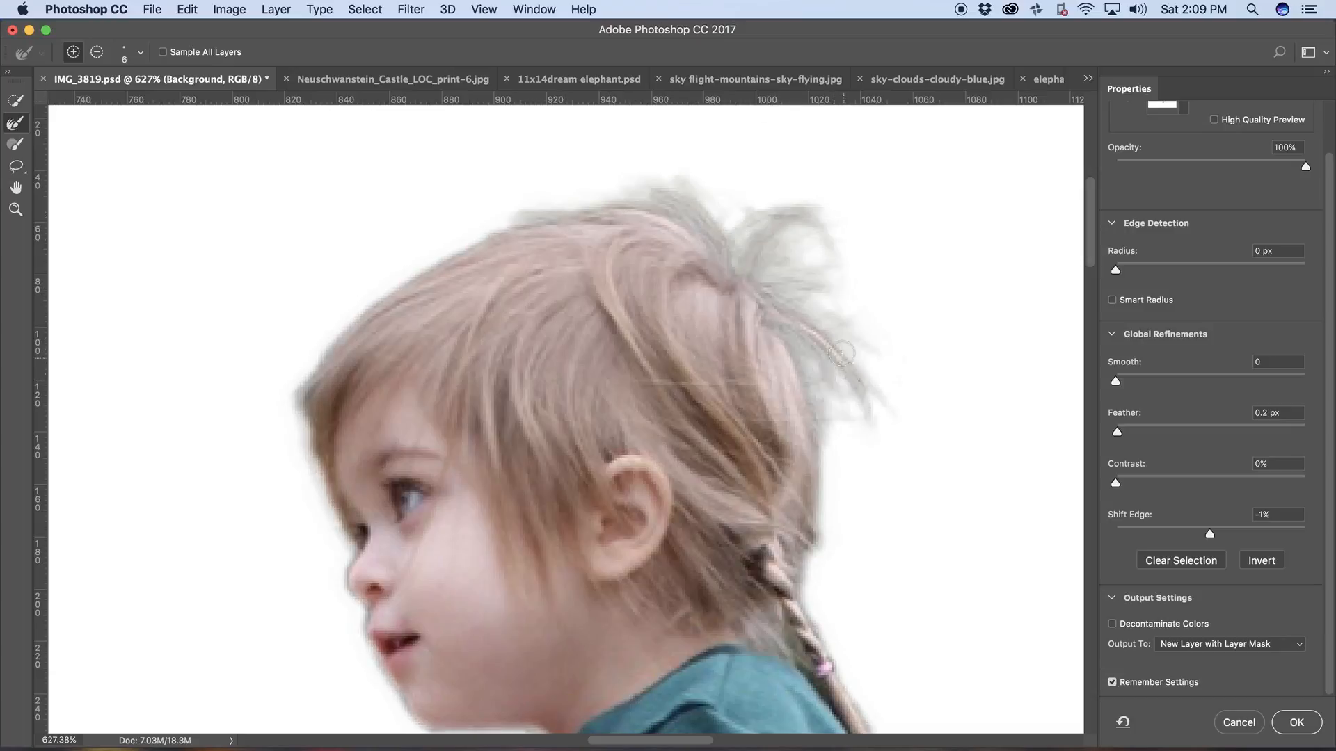
mouse_move(842, 353)
mouse_down()
mouse_move(871, 426)
mouse_move(817, 411)
mouse_move(801, 550)
mouse_up()
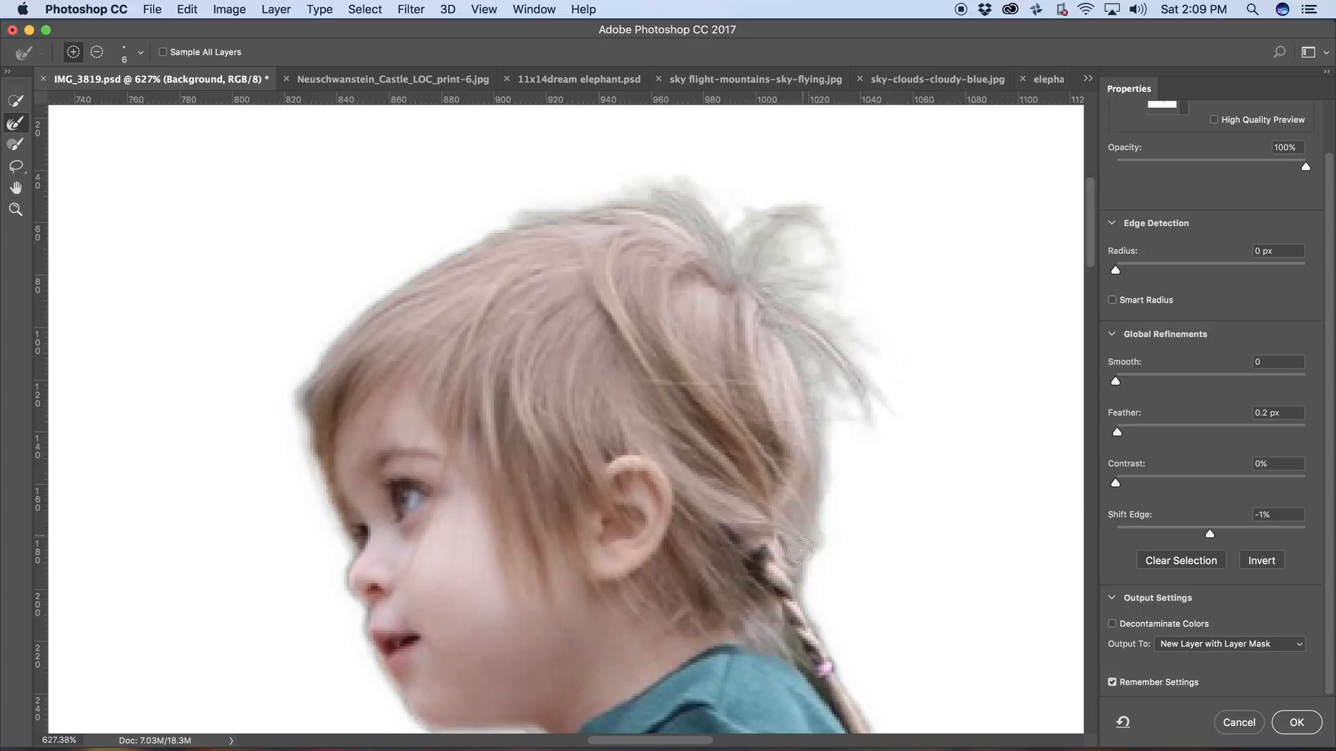
- Refine the gap between the braid, neck and jacket shoulder with the size 6 Refine Edge Brush
key(space)
drag(874, 531, 828, 397)
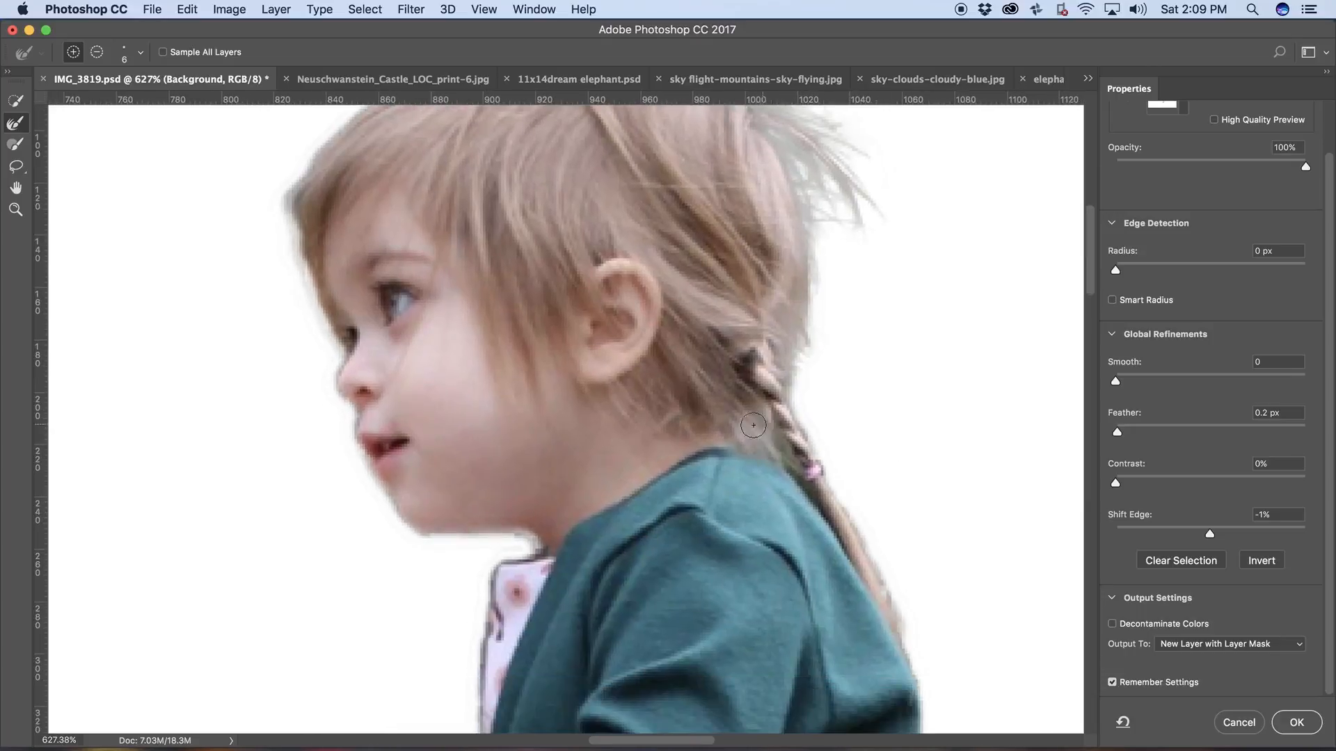
mouse_move(752, 425)
mouse_down()
mouse_move(782, 460)
mouse_move(763, 432)
mouse_move(782, 468)
mouse_move(782, 448)
mouse_move(818, 461)
mouse_move(790, 474)
mouse_move(803, 464)
mouse_move(795, 452)
mouse_move(808, 465)
mouse_move(766, 380)
mouse_move(839, 506)
mouse_up()
key(b)
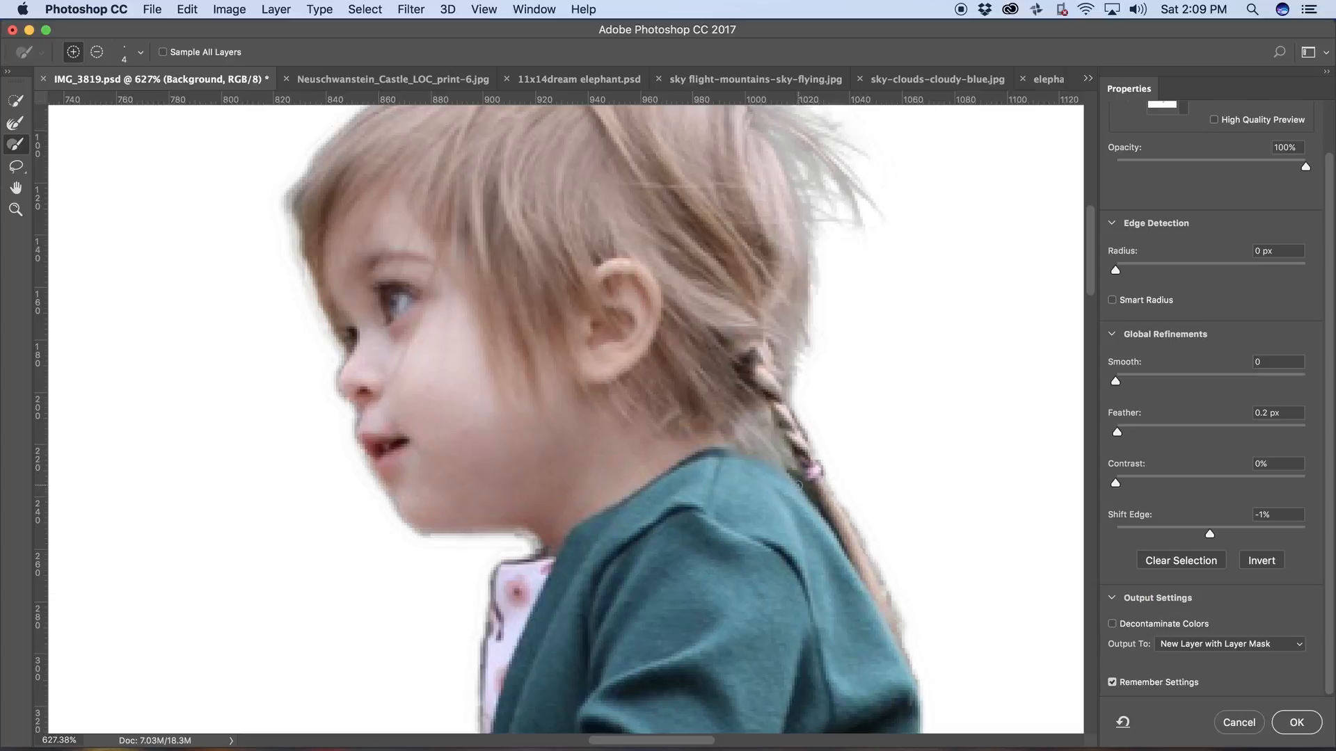
key(r)
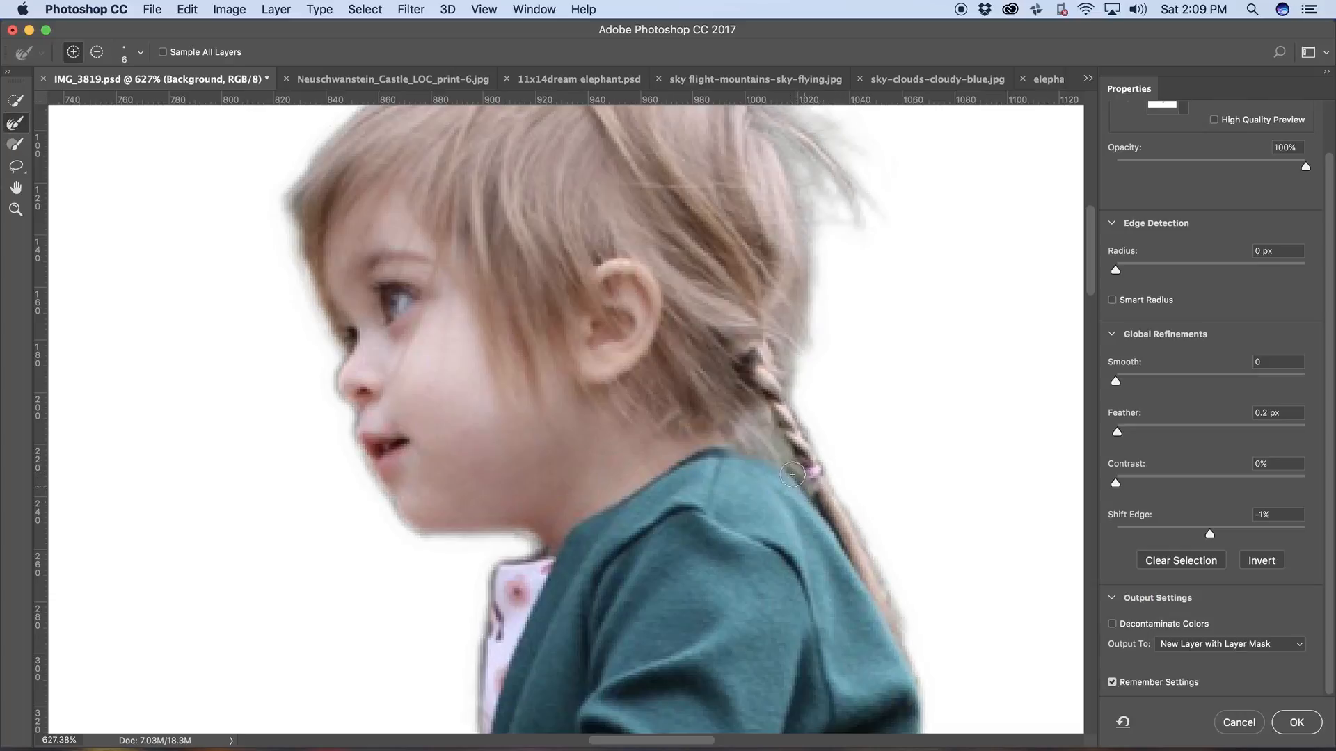
drag(823, 499, 824, 504)
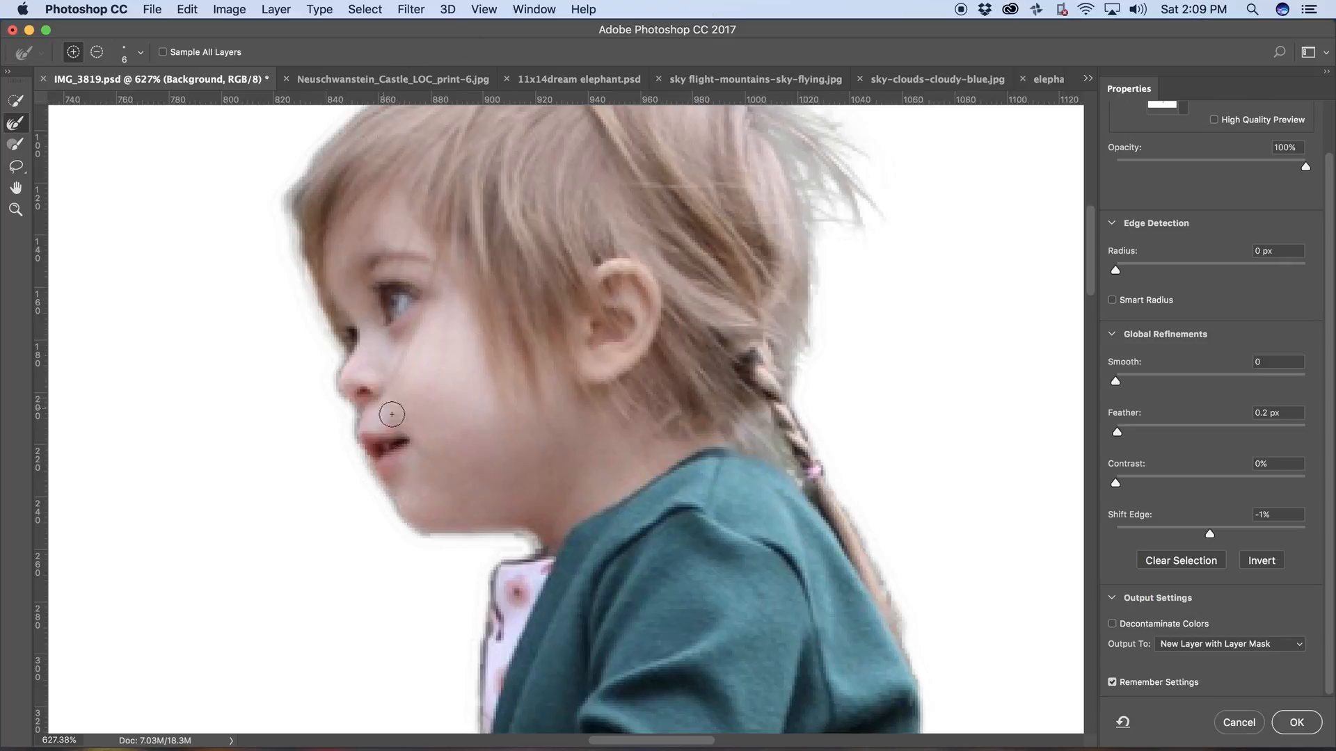
- Subtract the fringe under the chin and along the front of the patterned shirt with the size 4 brush
key(z)
mouse_move(401, 519)
mouse_down()
mouse_move(441, 513)
mouse_move(424, 516)
mouse_move(447, 540)
mouse_up()
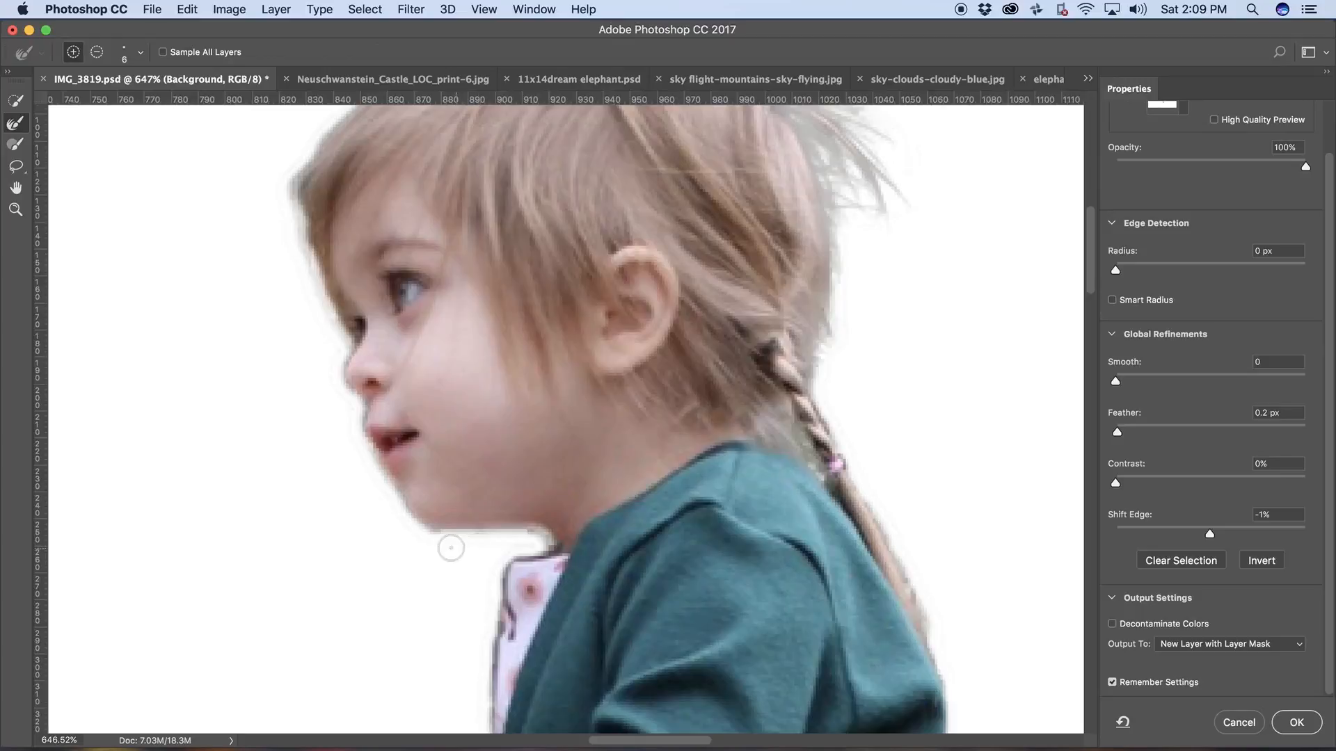
key(b)
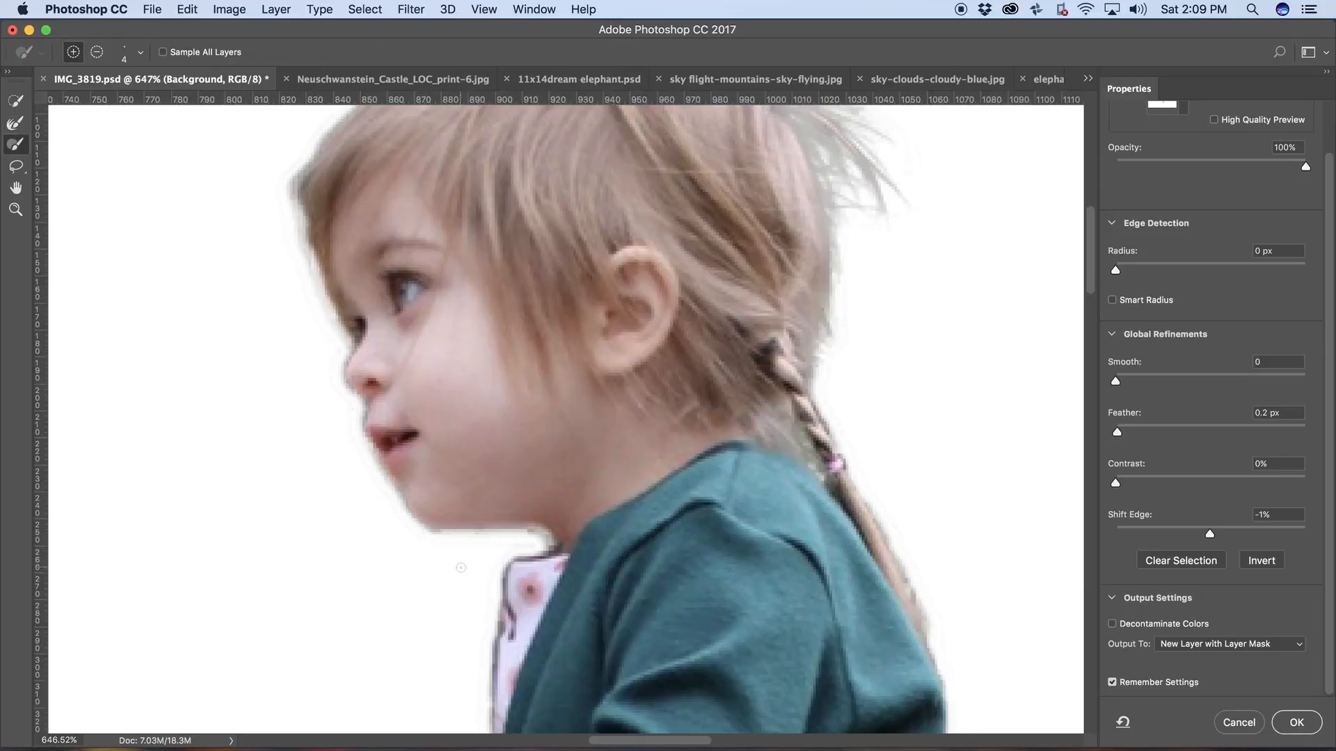
key(alt)
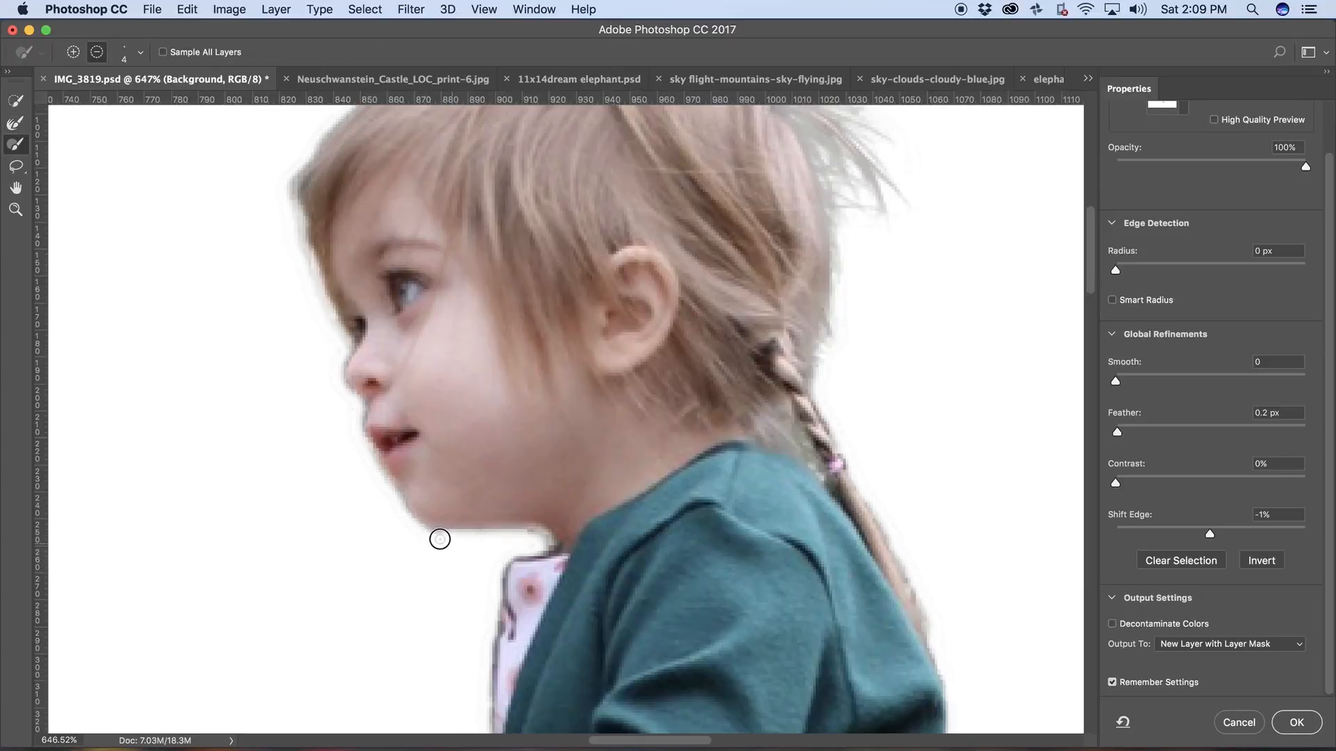
drag(498, 563, 478, 679)
key(alt)
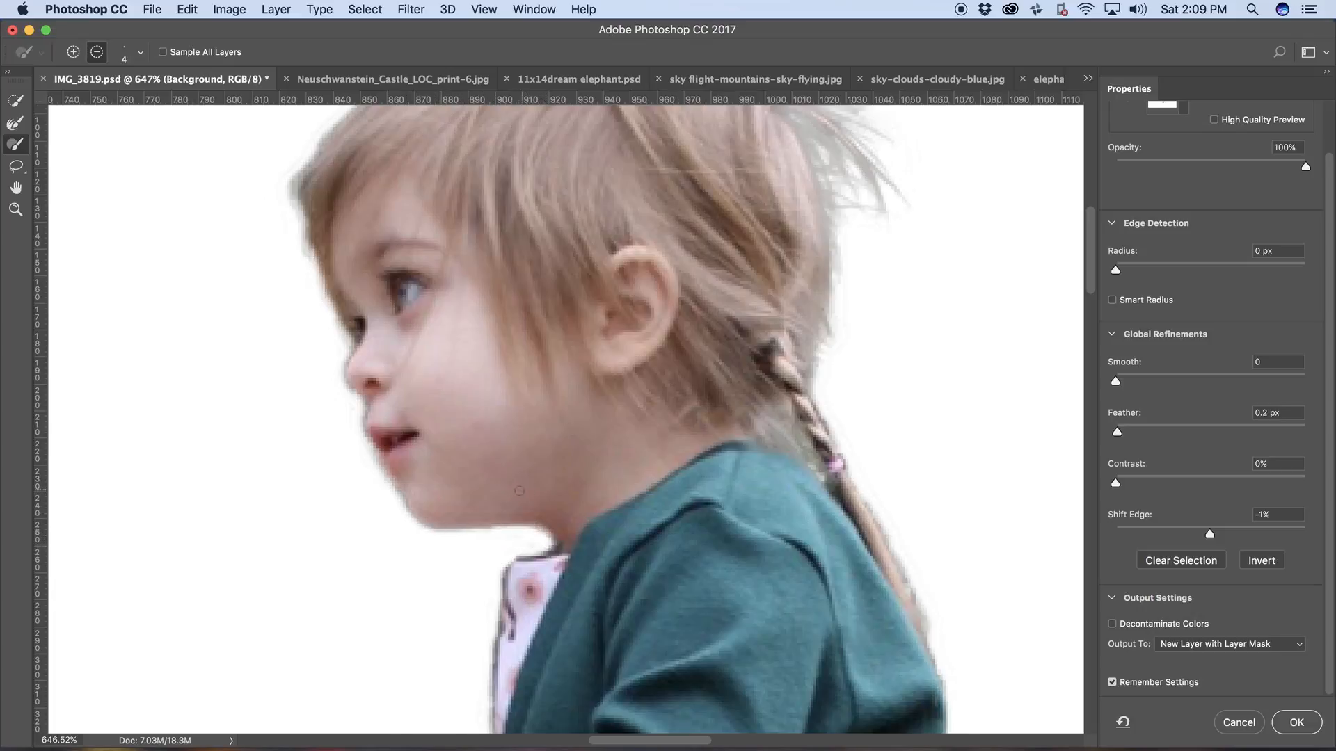
- Touch up the selection along the face, chin and shirt collar with the Quick Selection tool at size 9
key(w)
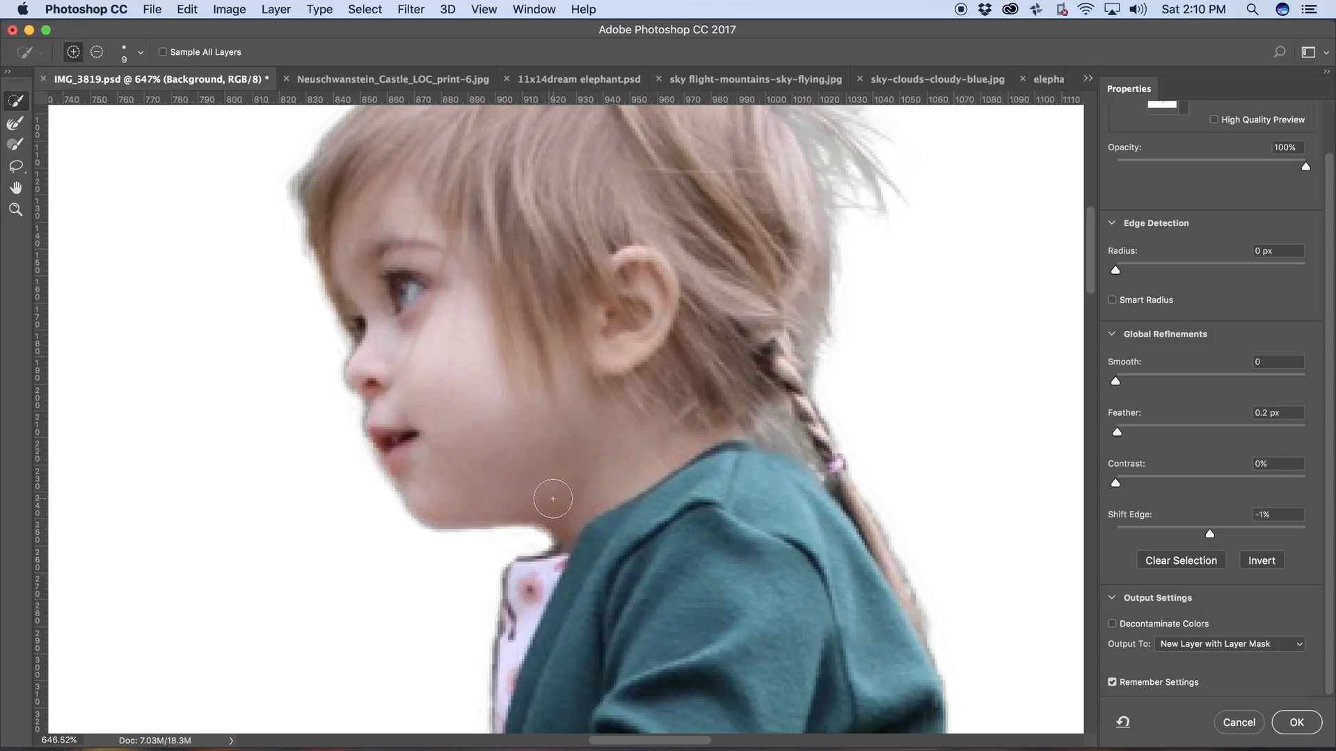
drag(561, 495, 476, 492)
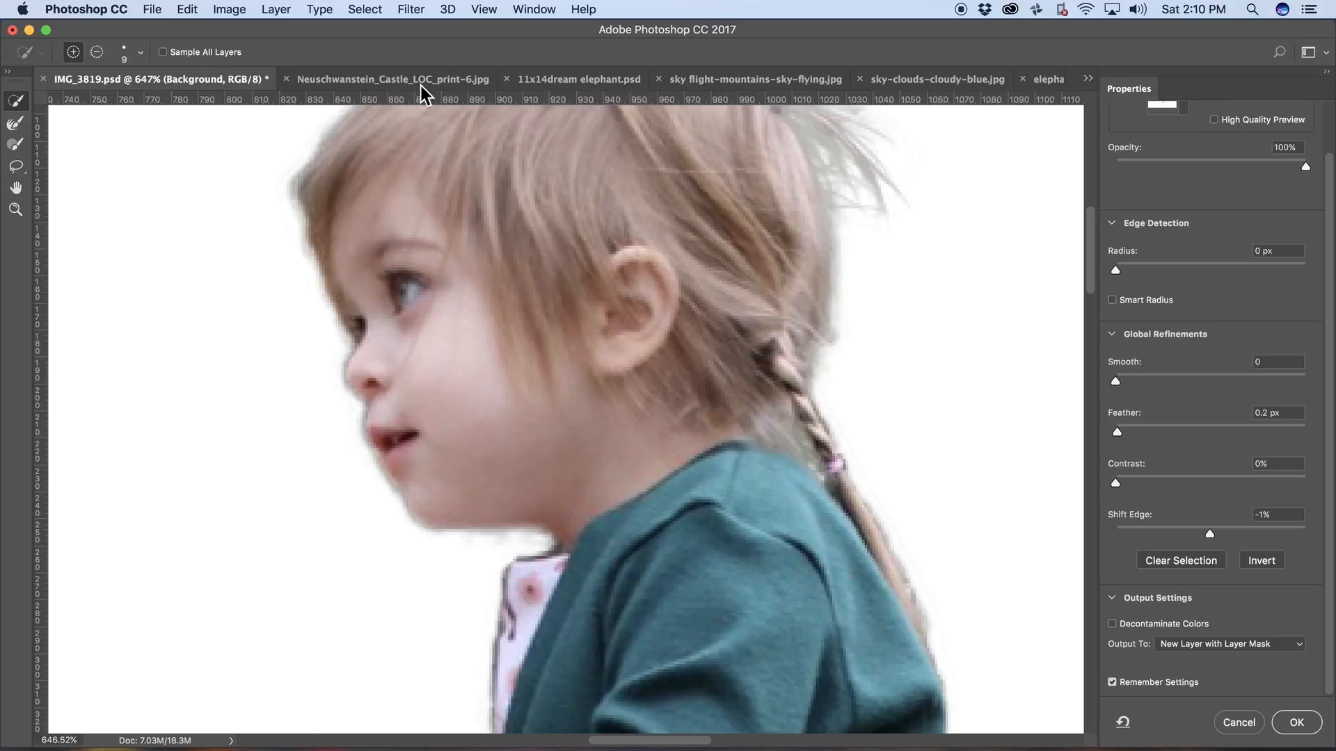
mouse_move(270, 287)
mouse_down()
mouse_move(320, 357)
mouse_move(339, 446)
mouse_move(397, 537)
mouse_move(456, 557)
mouse_move(503, 550)
mouse_up()
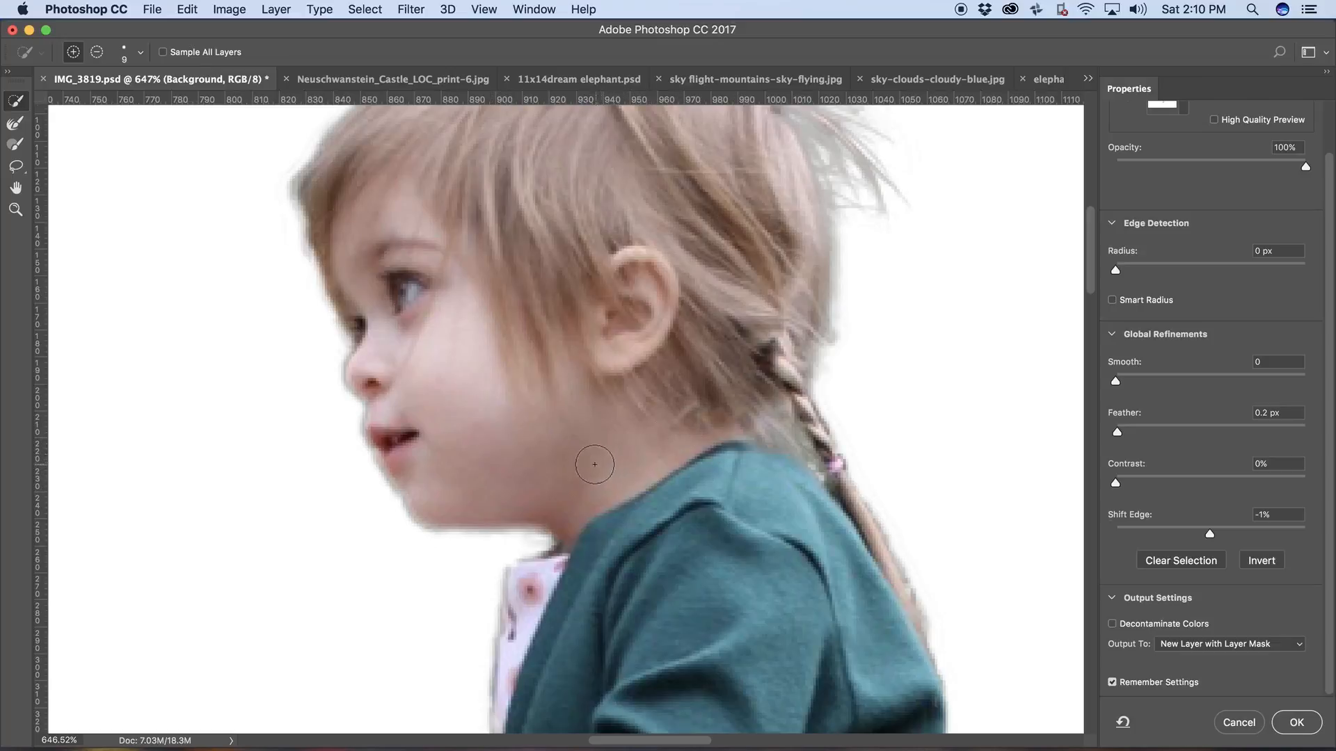
- Subtract the fringe along the top of the head, from above the forehead to the crown, with the size 4 brush
mouse_move(551, 386)
mouse_down()
mouse_move(587, 531)
mouse_move(551, 456)
mouse_up()
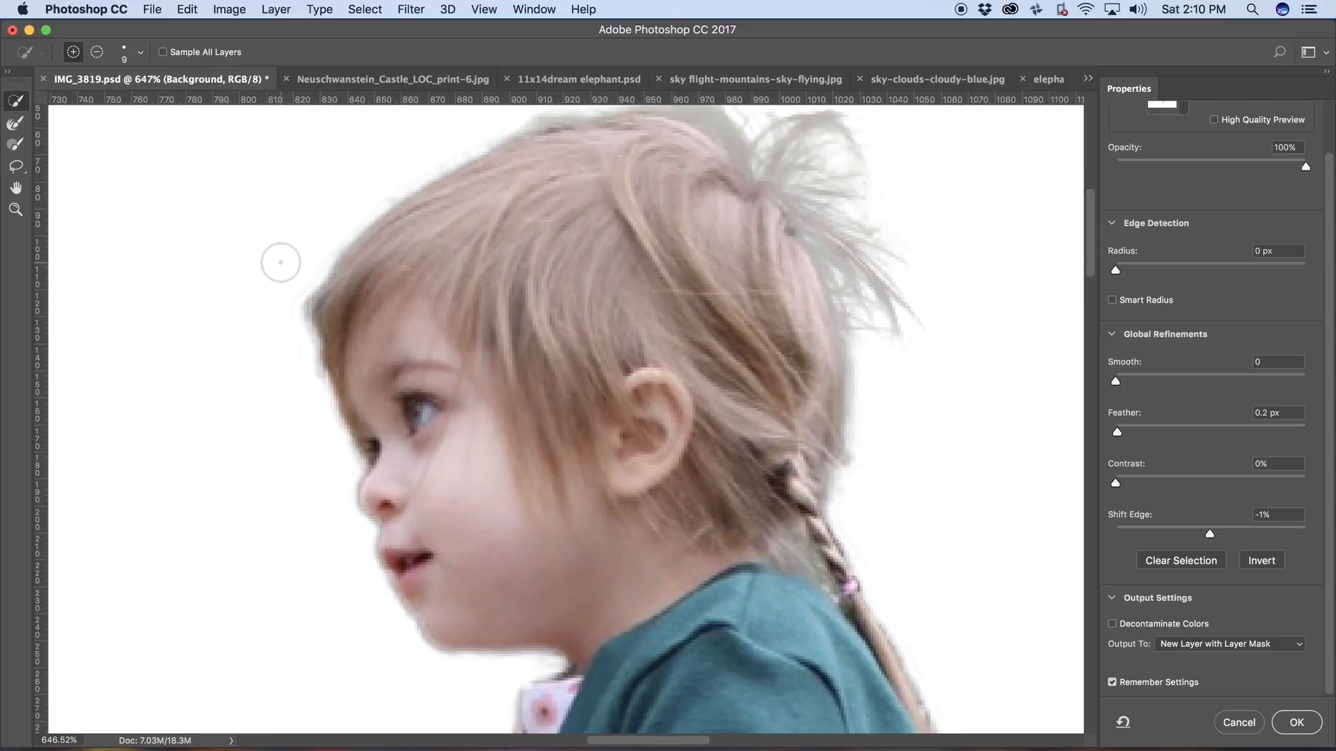
key(b)
key(alt)
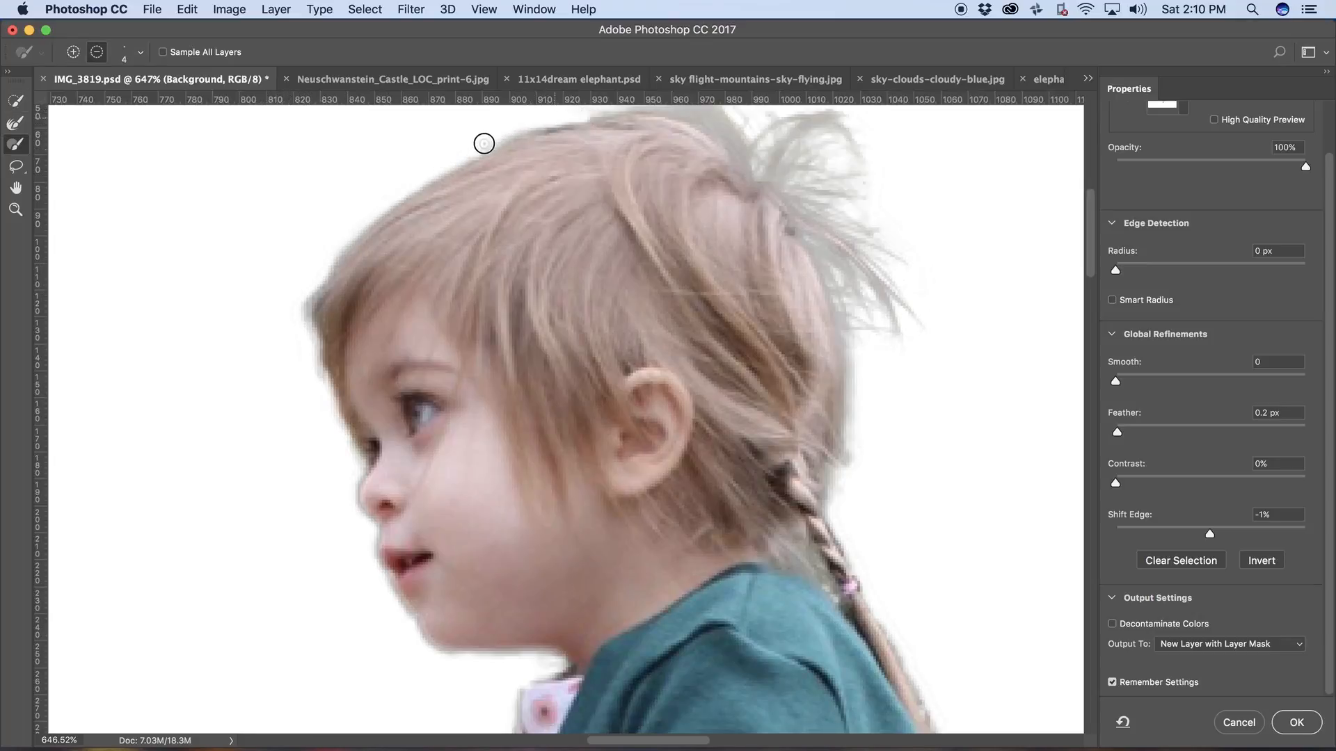
drag(486, 144, 603, 109)
- Clean up the edge around the fist, the cuff and the sleeve fold below the shirt front with the size 4 brush
key(space)
scroll(585, 489, down, 10)
scroll(584, 489, right, 5)
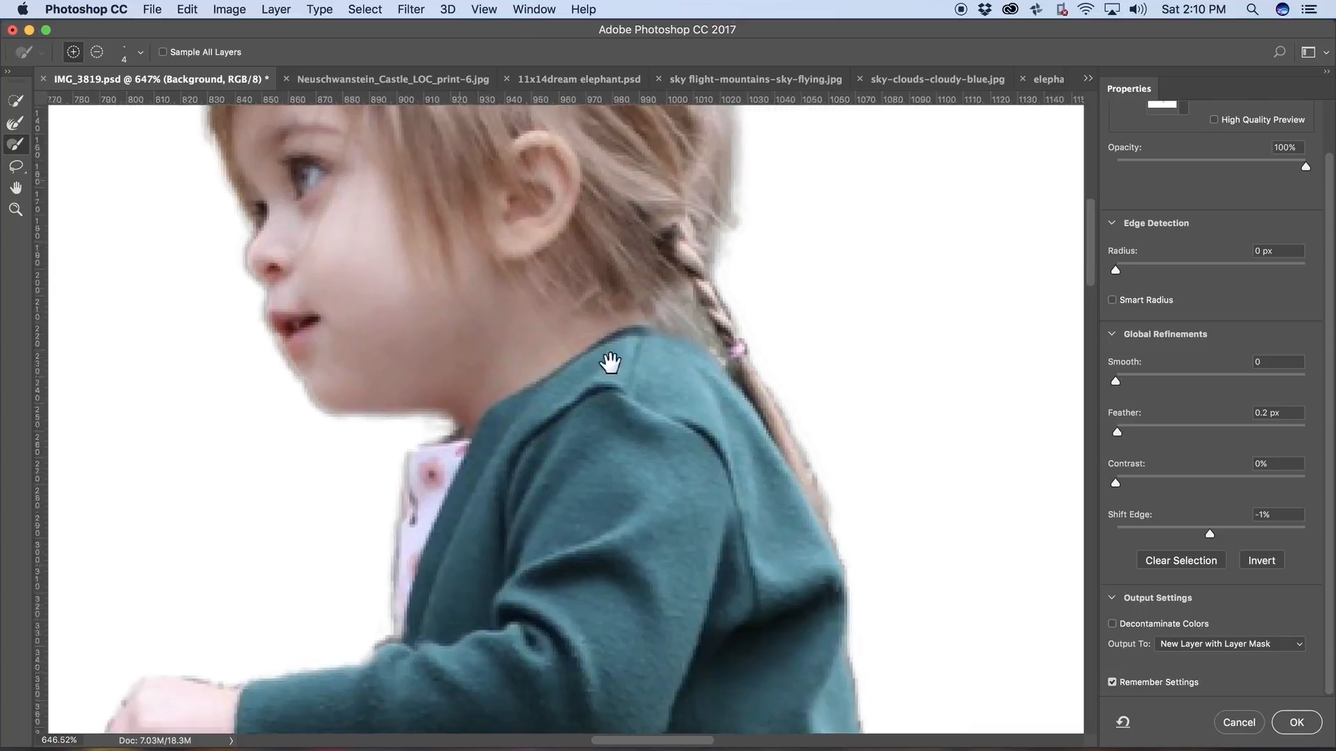
scroll(561, 404, down, 10)
scroll(561, 403, left, 5)
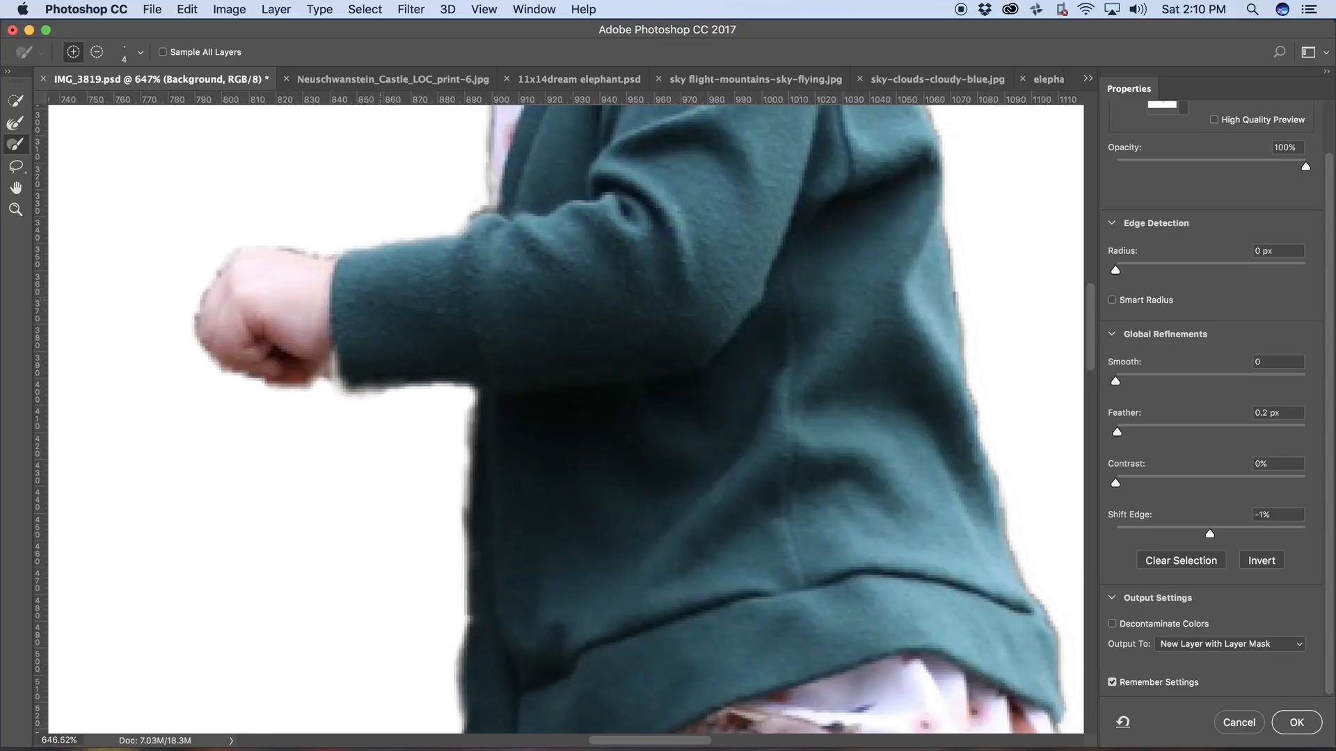
key(alt)
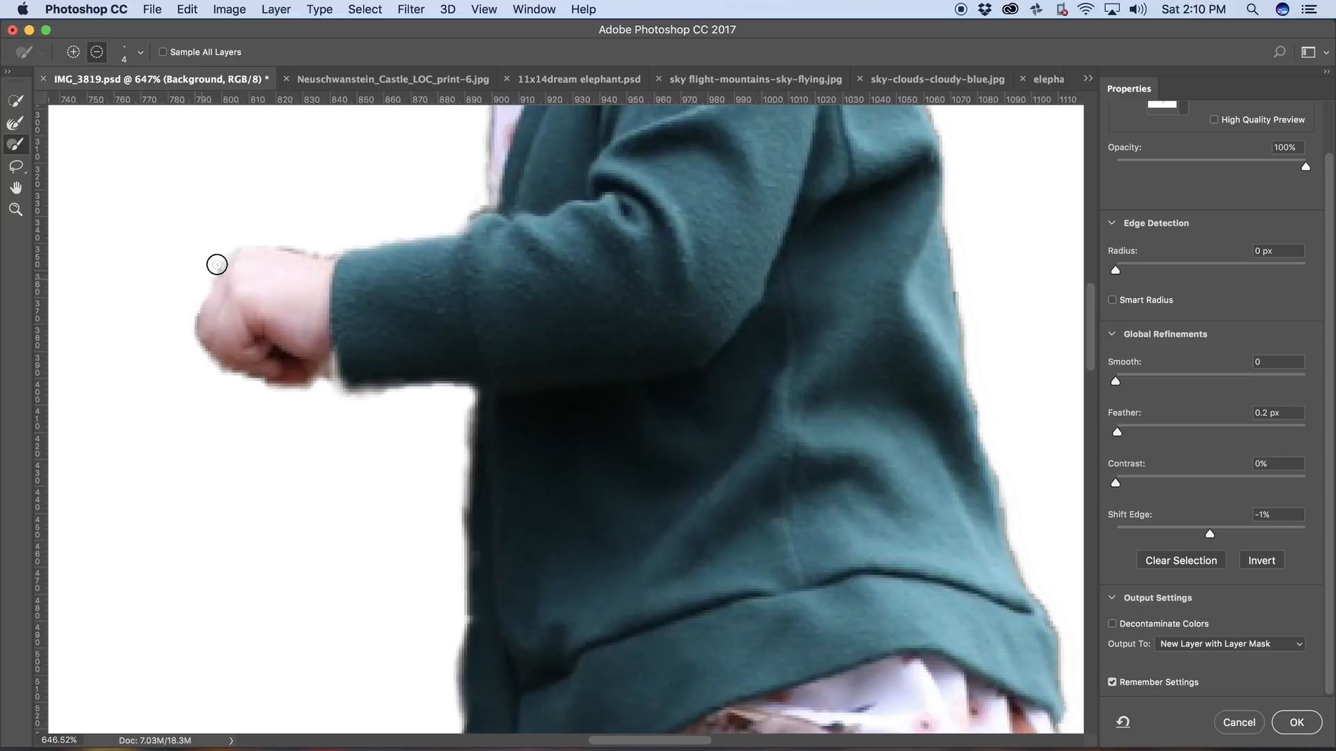
drag(277, 242, 343, 252)
drag(472, 217, 488, 207)
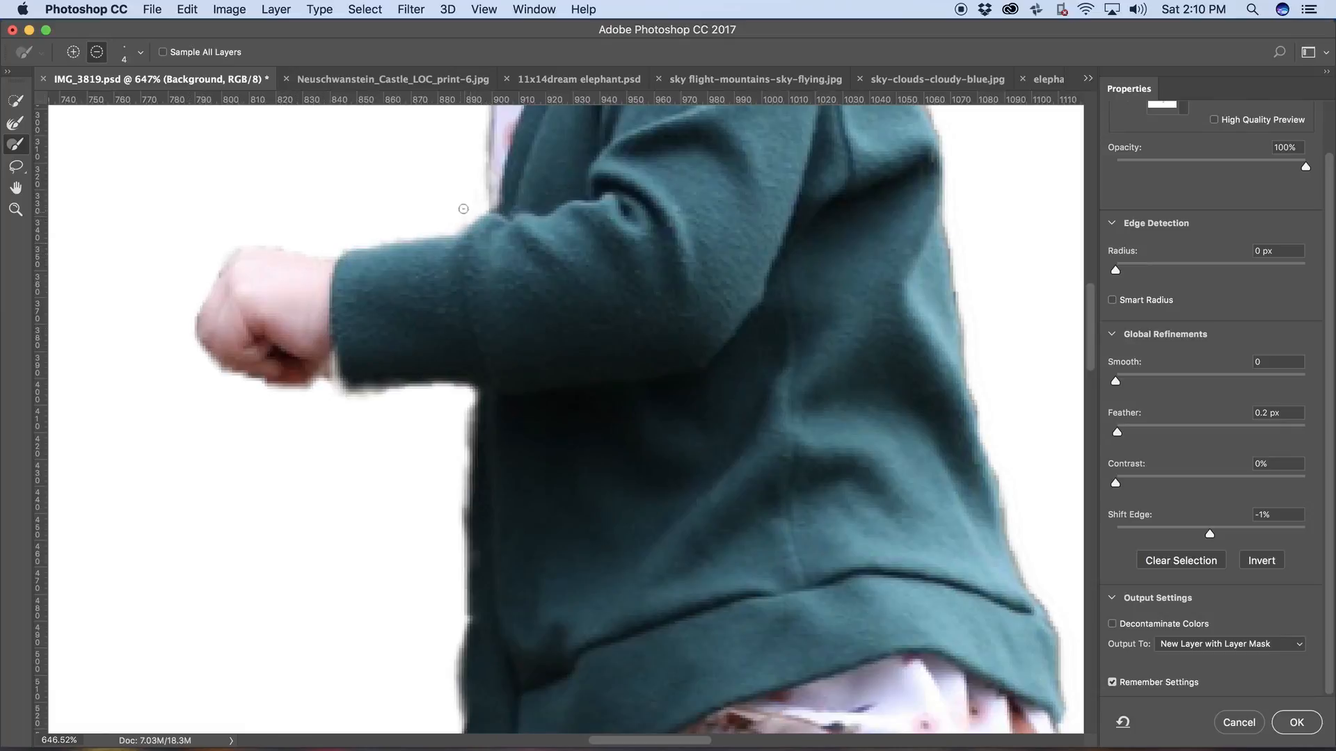
mouse_move(332, 379)
mouse_down()
mouse_move(314, 379)
mouse_move(338, 372)
mouse_move(309, 378)
mouse_up()
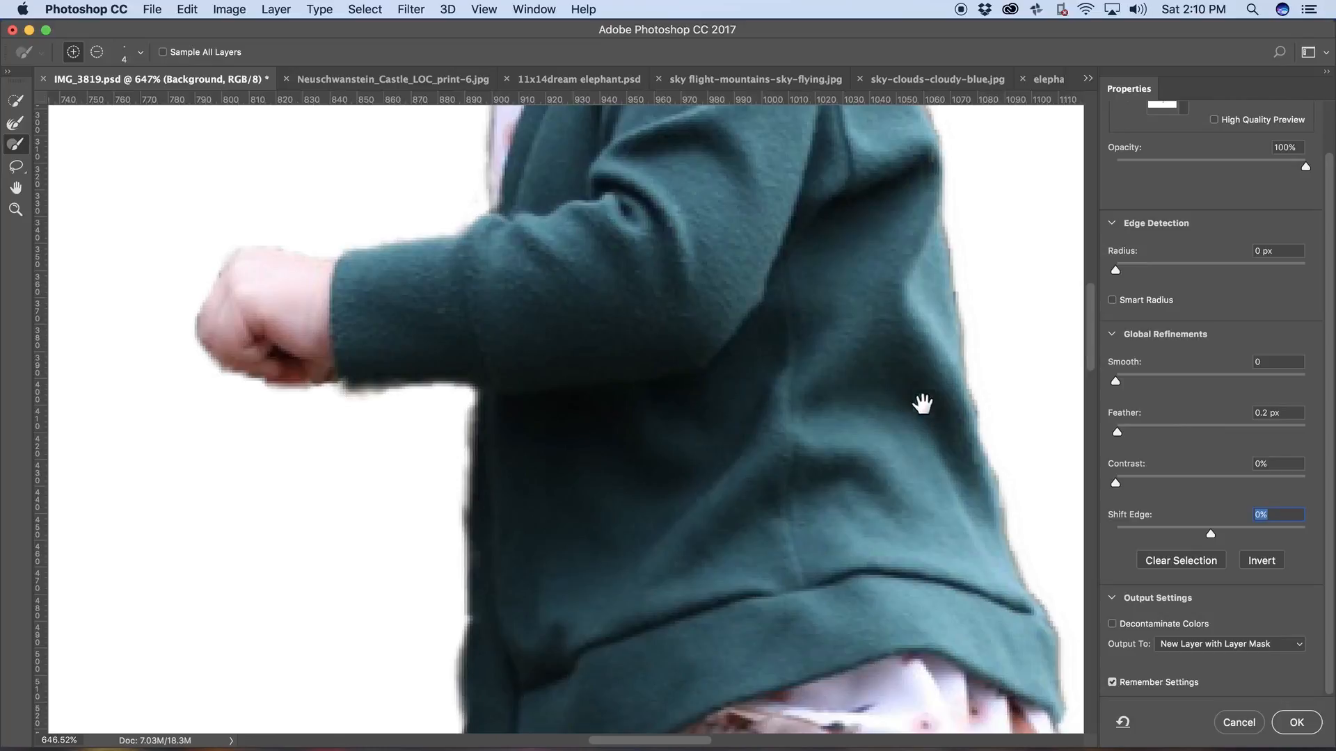
- Set Shift Edge to 0% and raise the Edge Detection radius to 59 px, checking the effect on the head and hair
drag(925, 397, 855, 641)
drag(814, 394, 840, 611)
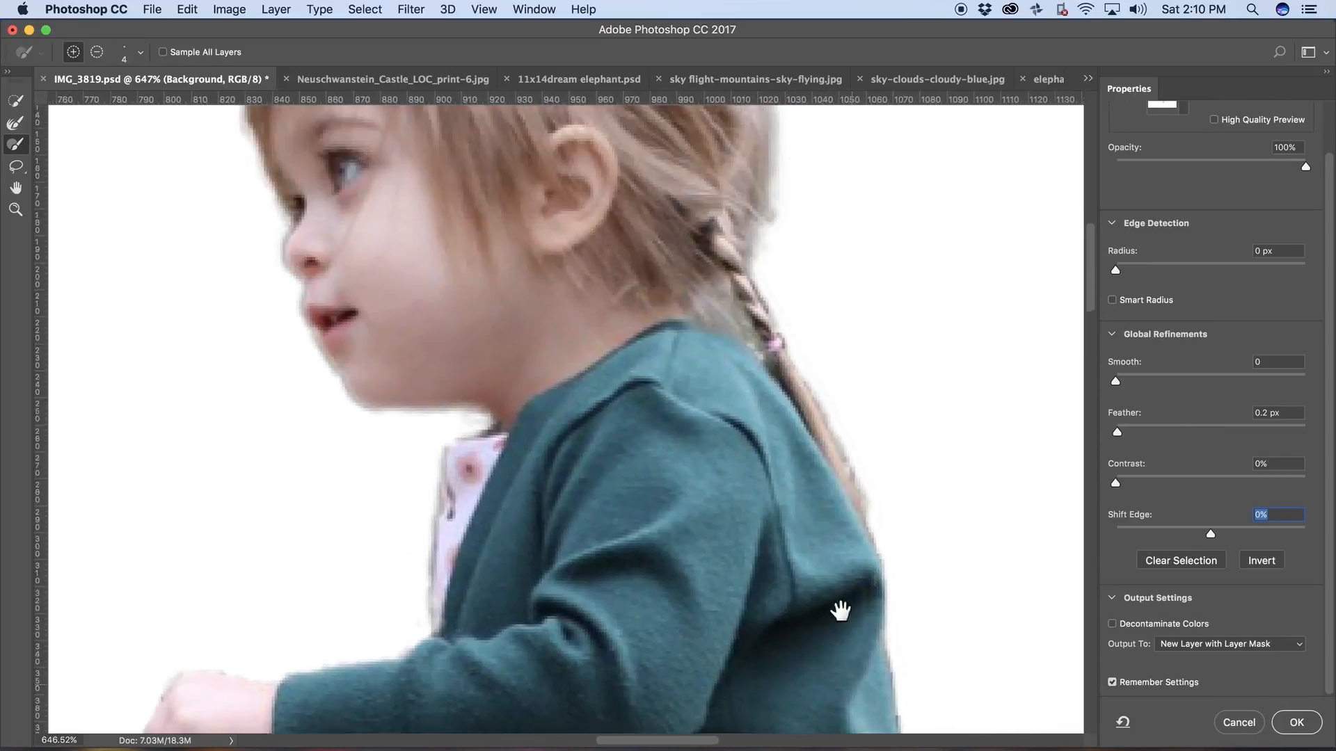
mouse_move(790, 447)
mouse_down()
mouse_move(779, 590)
mouse_move(760, 619)
mouse_up()
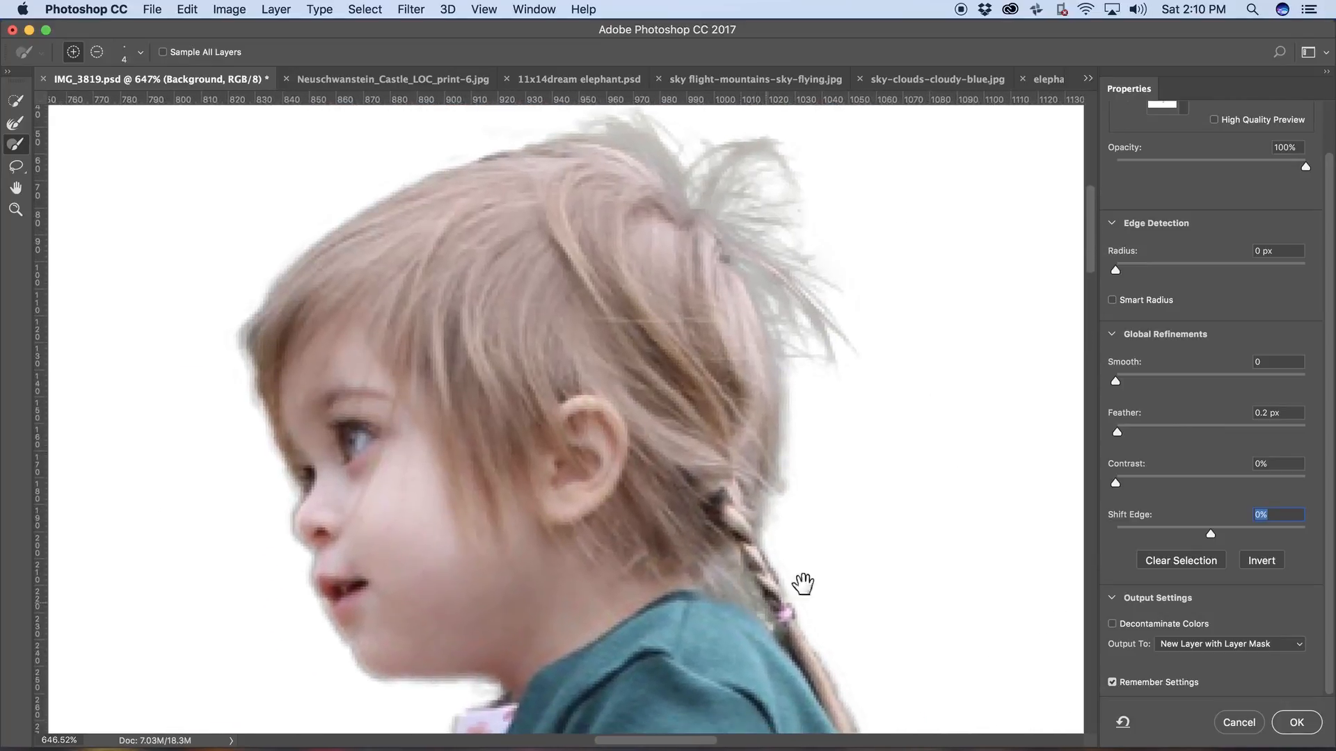
drag(1116, 268, 1185, 267)
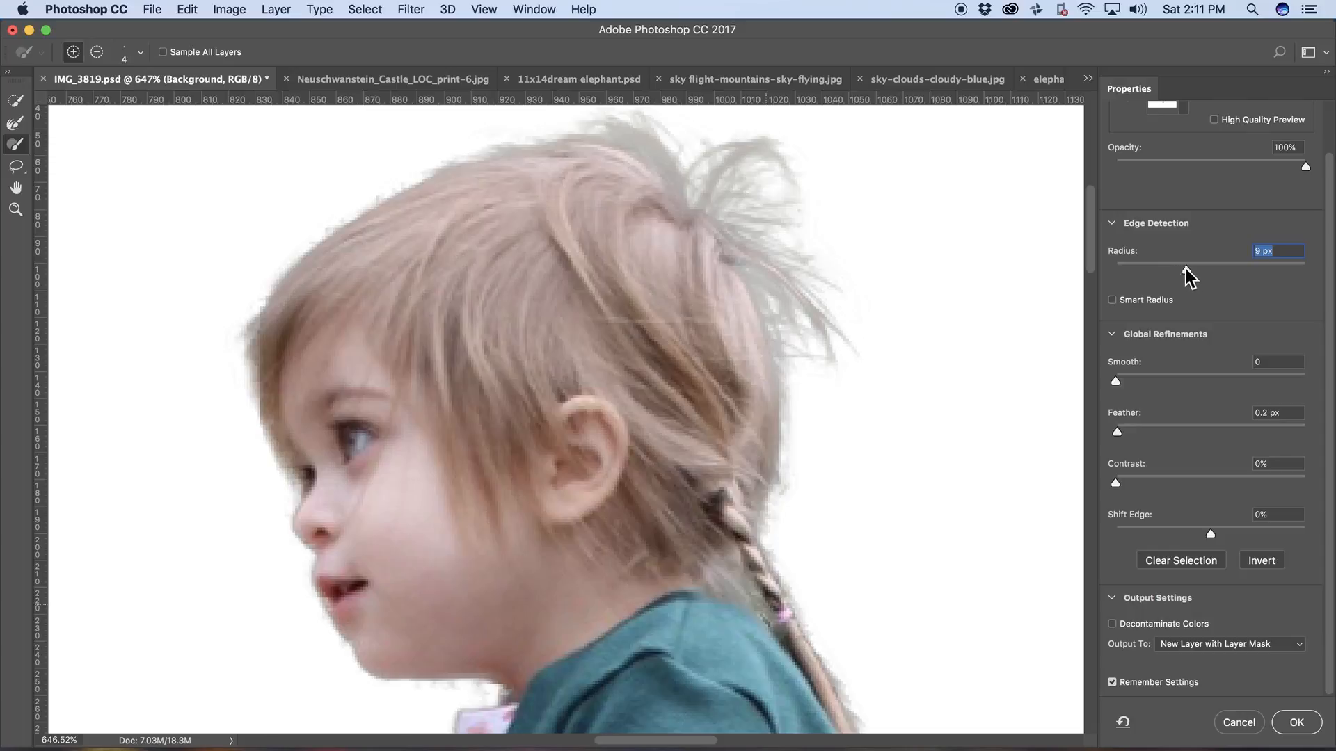
drag(1187, 267, 1243, 268)
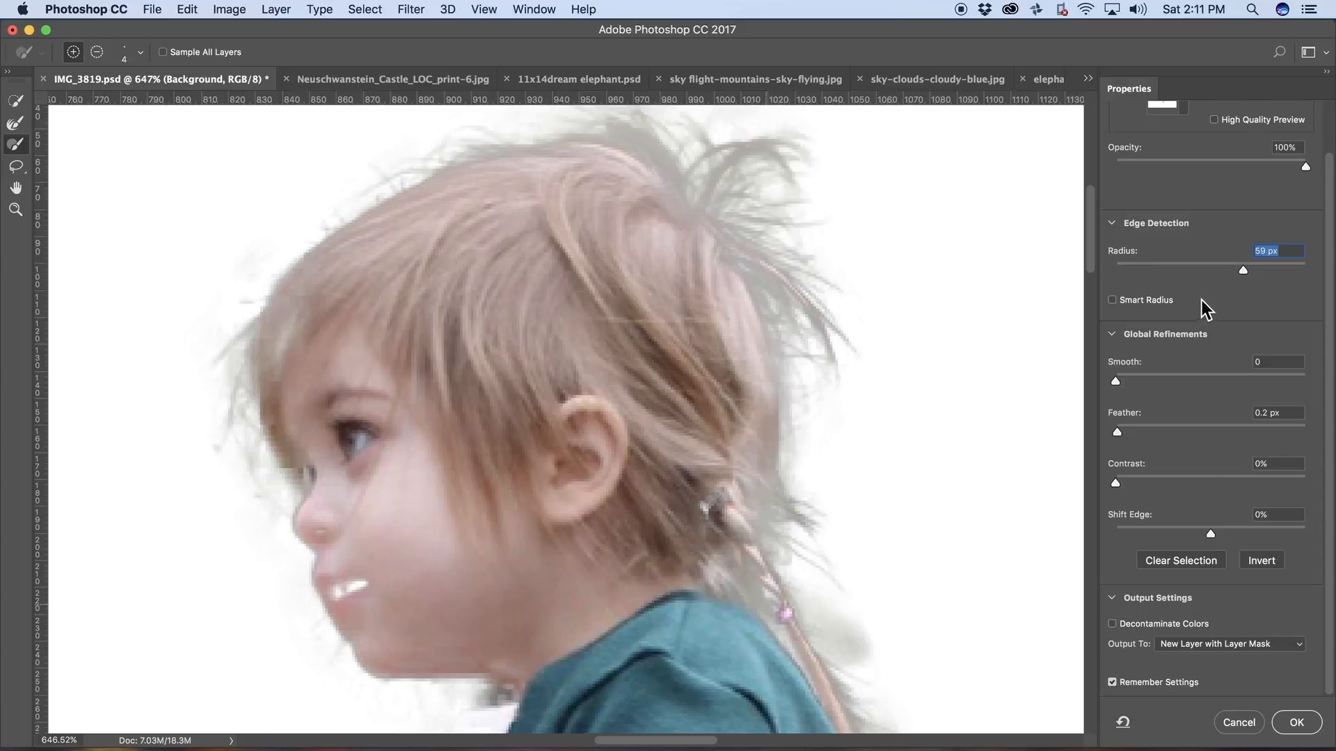
- Set the Edge Detection radius to 0 px and Smooth to 1, trying Smooth at 100 on the fist and jacket edges
drag(1244, 271, 1072, 290)
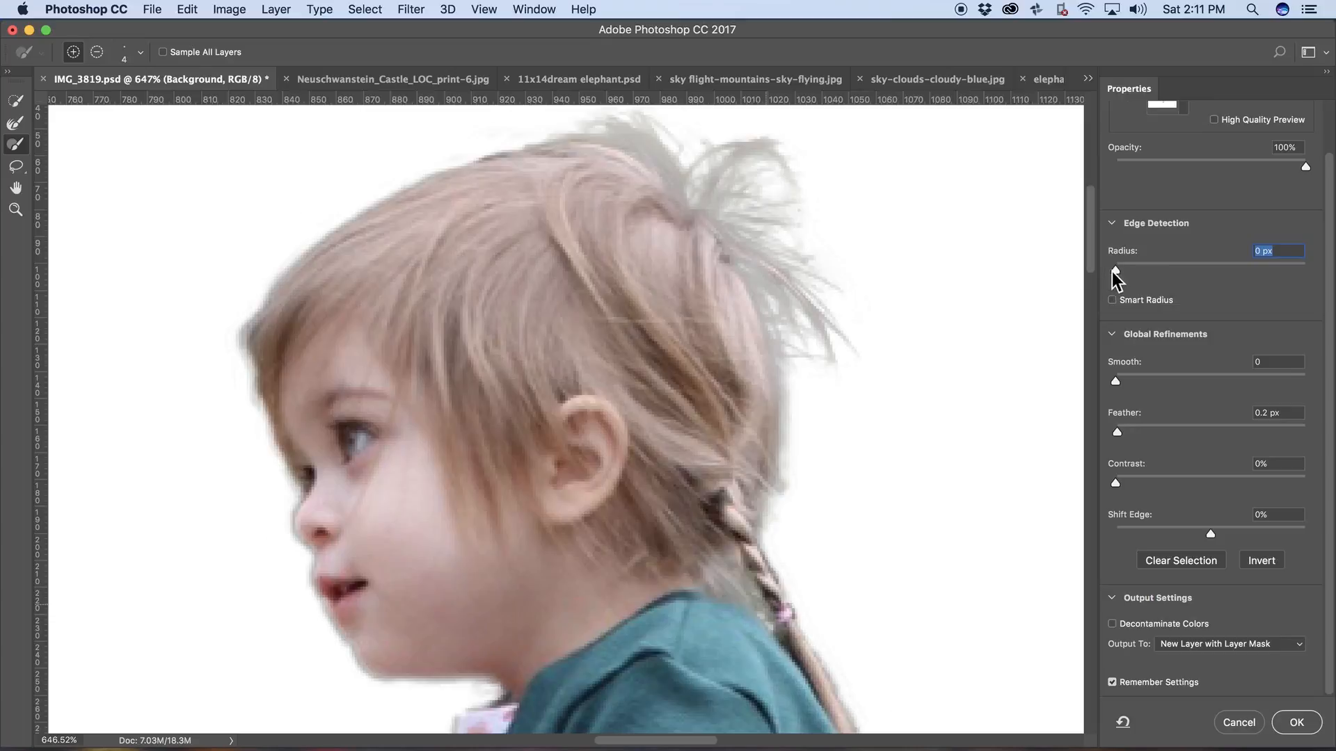
mouse_move(1113, 272)
mouse_down()
mouse_move(1142, 264)
mouse_move(1112, 273)
mouse_up()
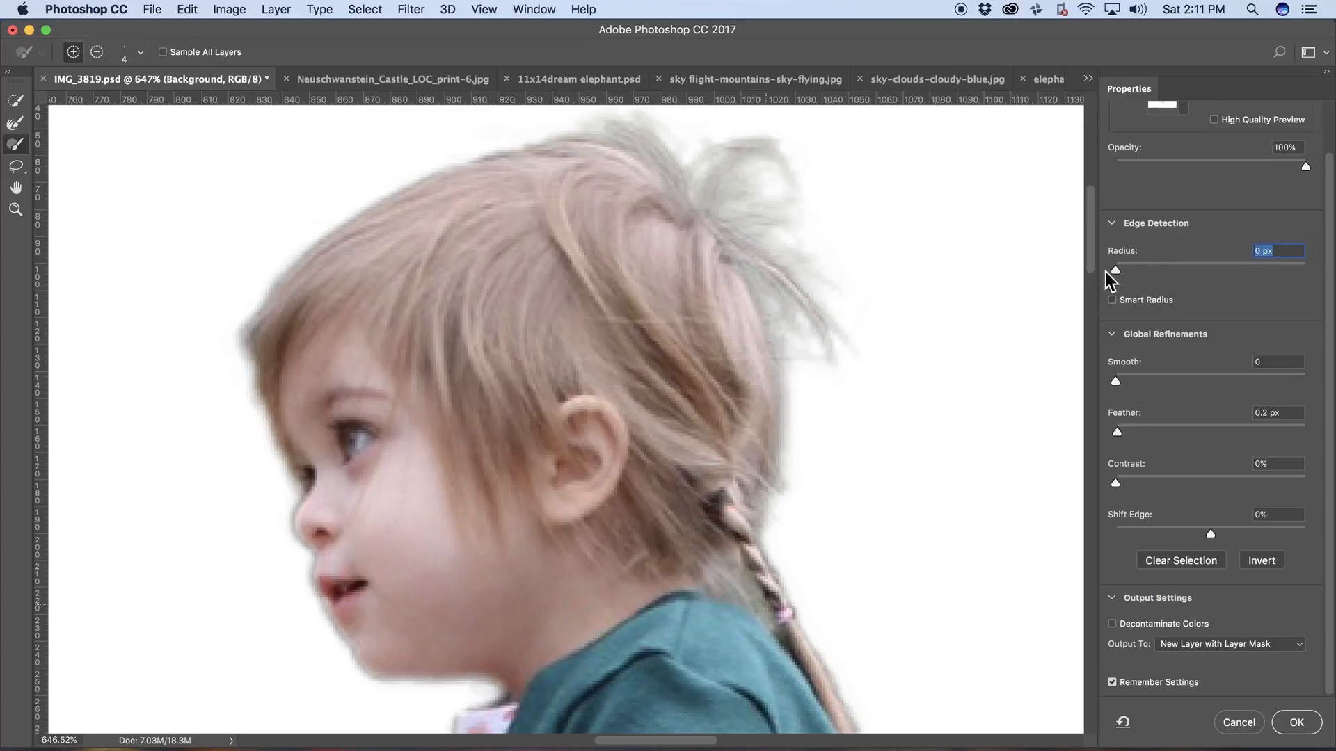
click(1116, 382)
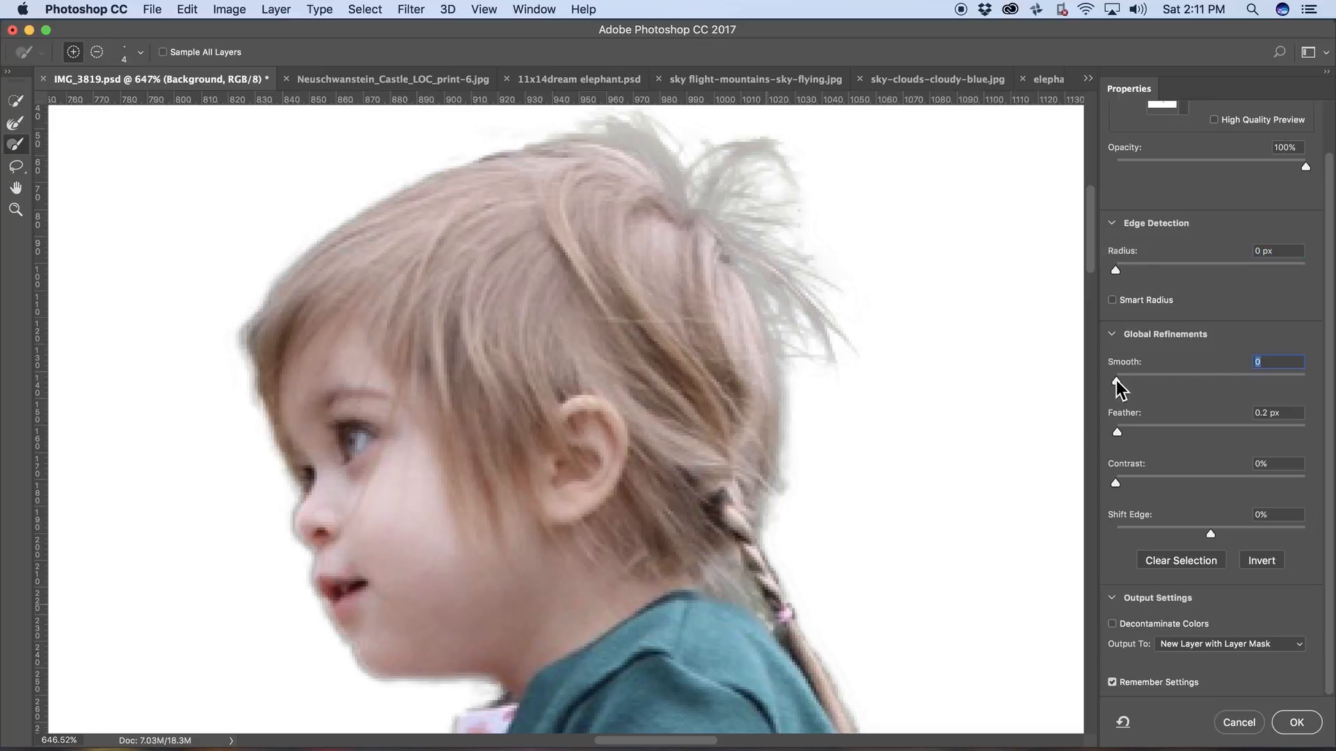
key(space)
drag(688, 602, 648, 167)
drag(657, 426, 593, 147)
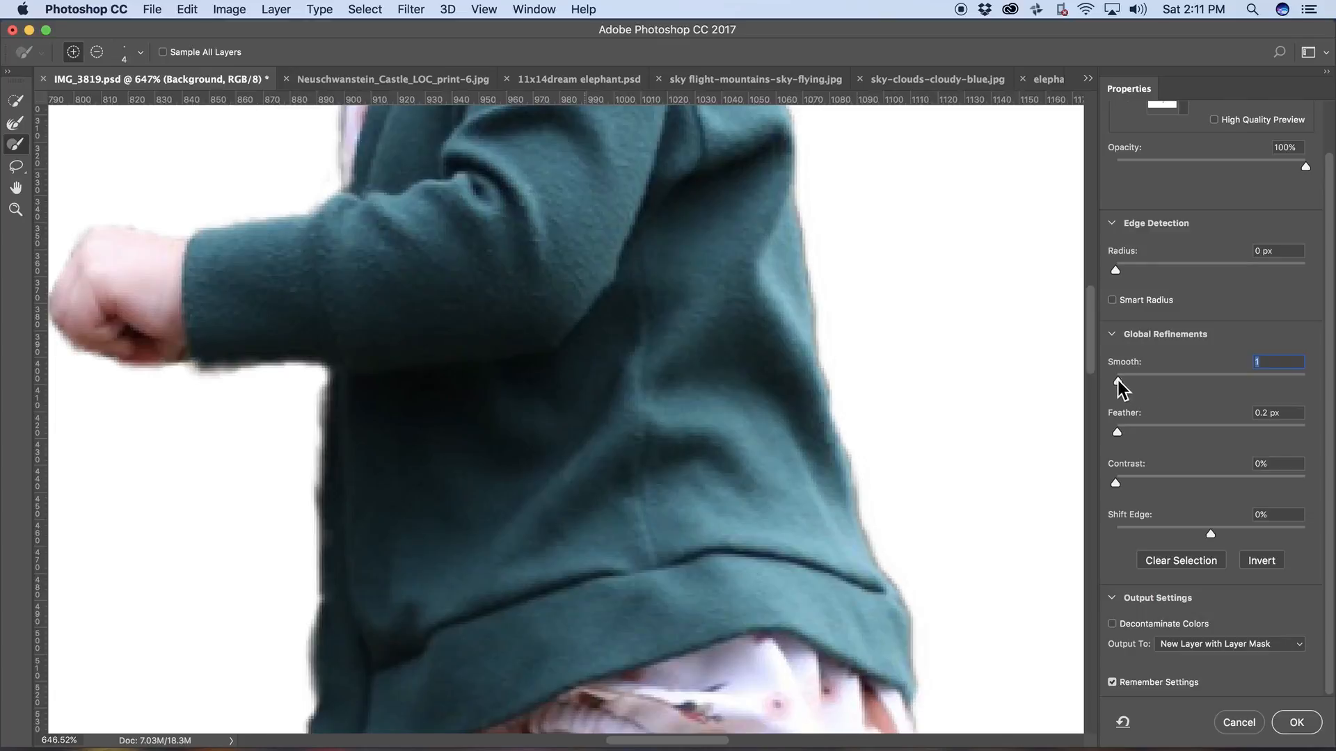
drag(1121, 380, 1327, 381)
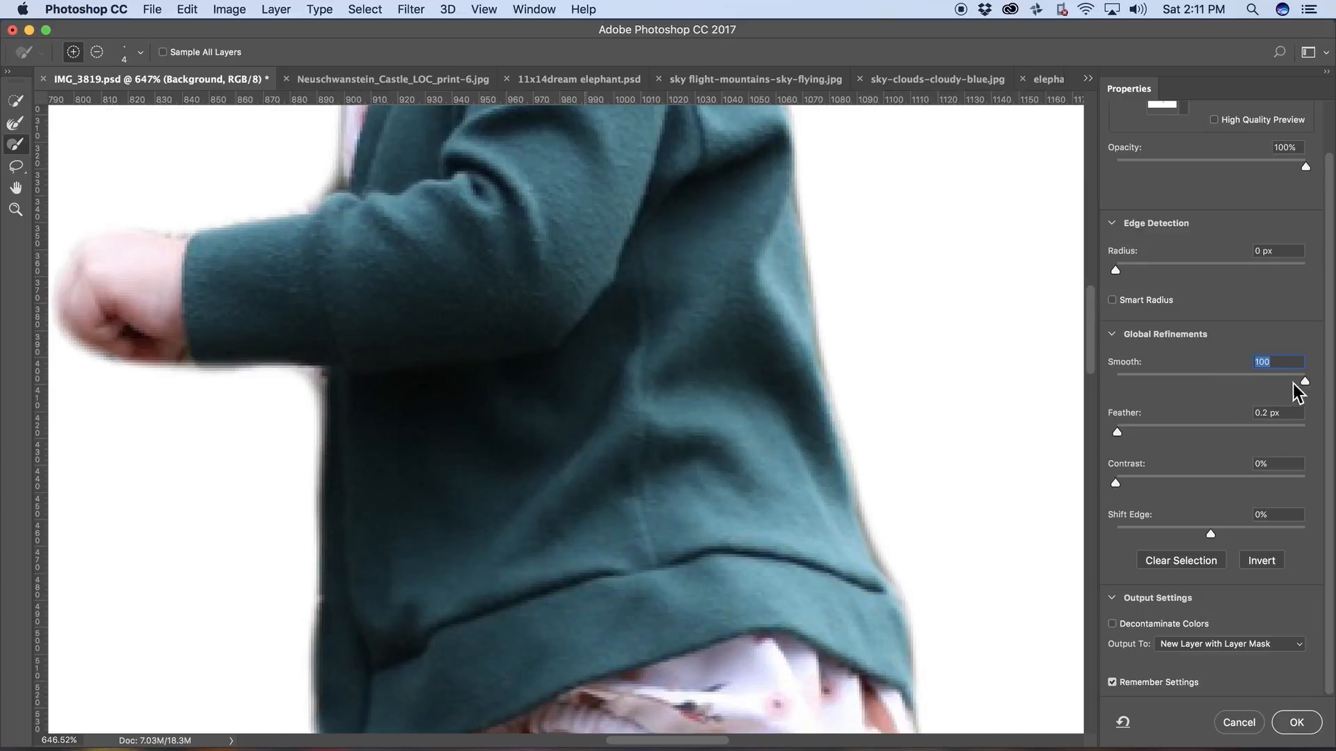
drag(1298, 384, 1120, 379)
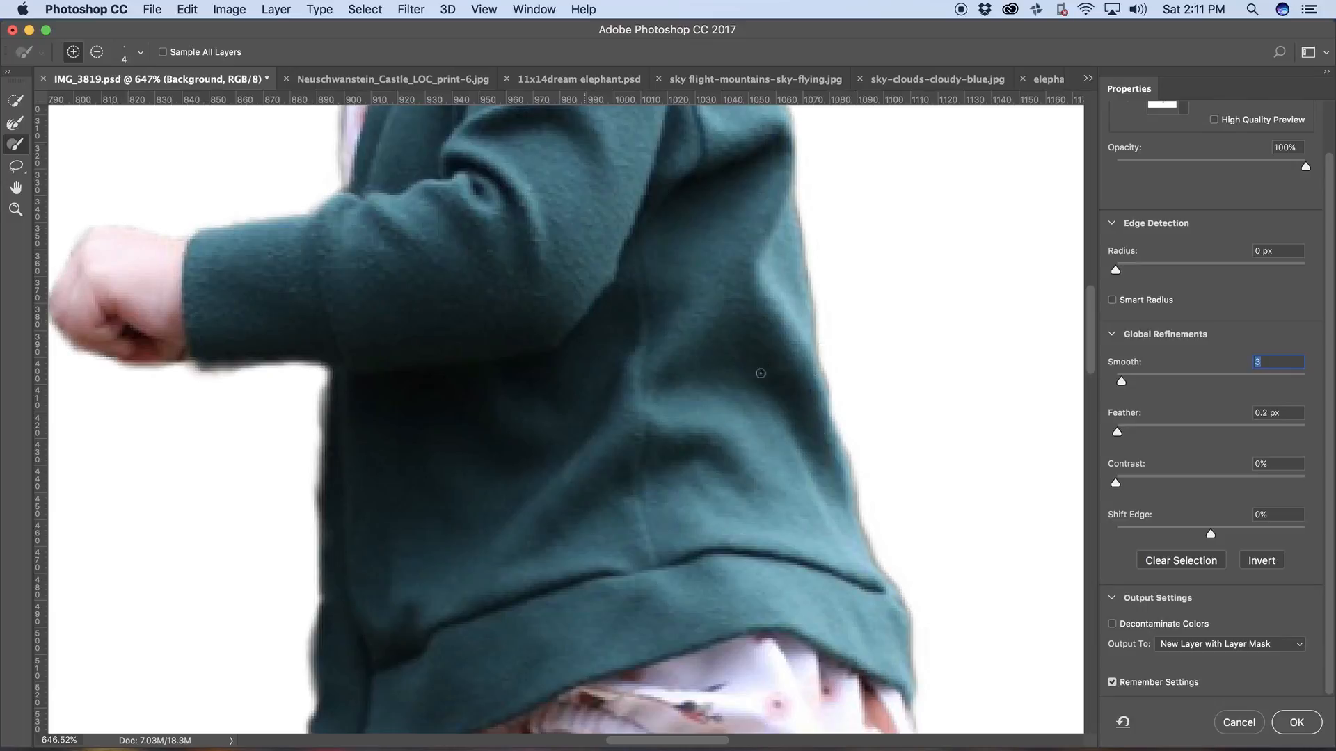
drag(1118, 379, 1102, 382)
mouse_move(1117, 432)
mouse_down()
mouse_move(1303, 436)
mouse_move(1108, 459)
mouse_move(1134, 437)
mouse_move(1109, 441)
mouse_move(1156, 439)
mouse_move(1093, 446)
mouse_move(1117, 428)
mouse_up()
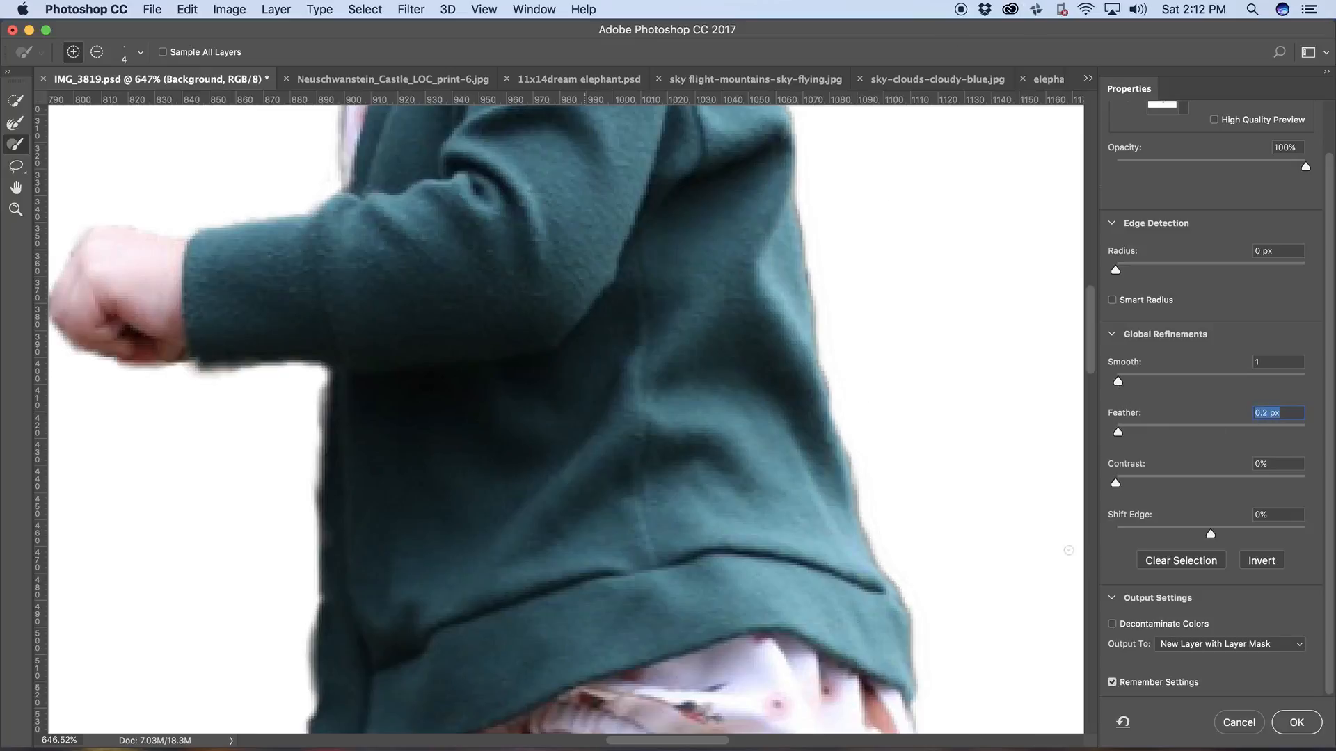
- Keep Contrast at 0% and try Shift Edge at -25%, checking the edges of the leg, boot and laces
drag(799, 524, 823, 284)
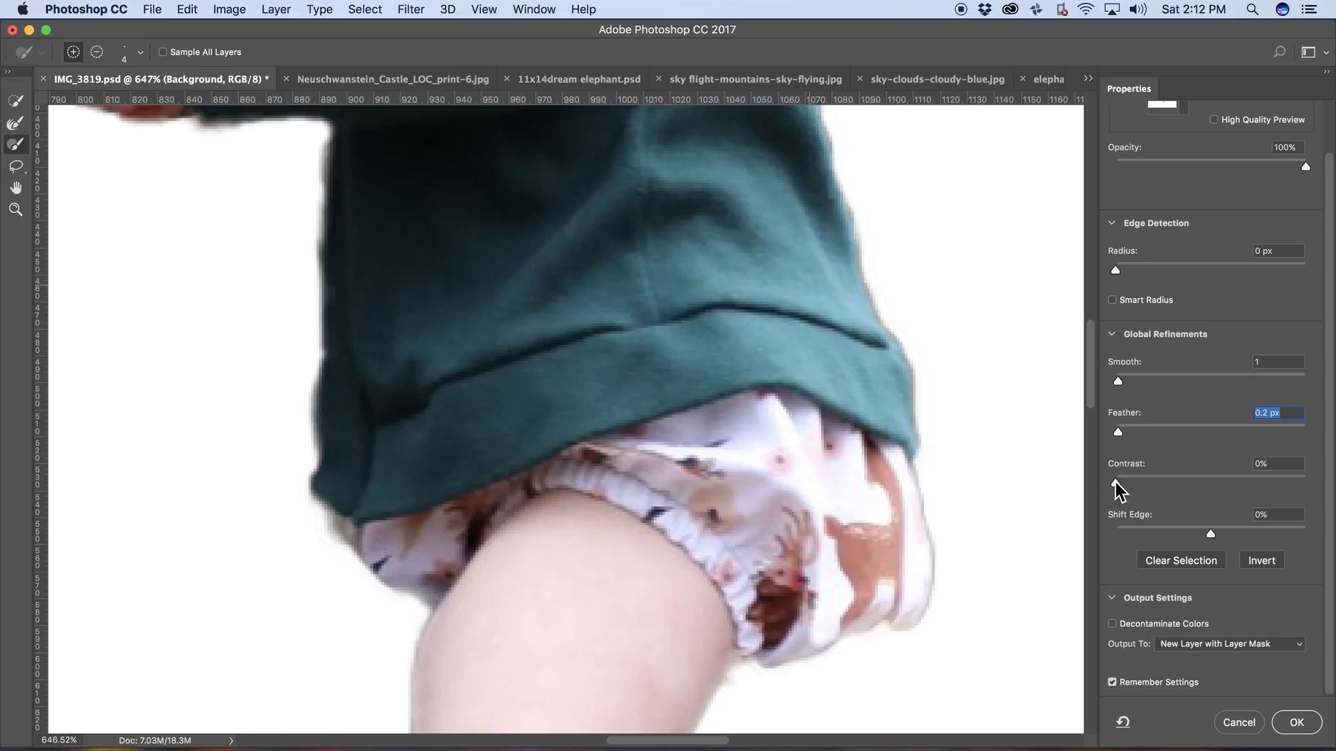
drag(1115, 481, 1091, 506)
drag(1211, 534, 1188, 535)
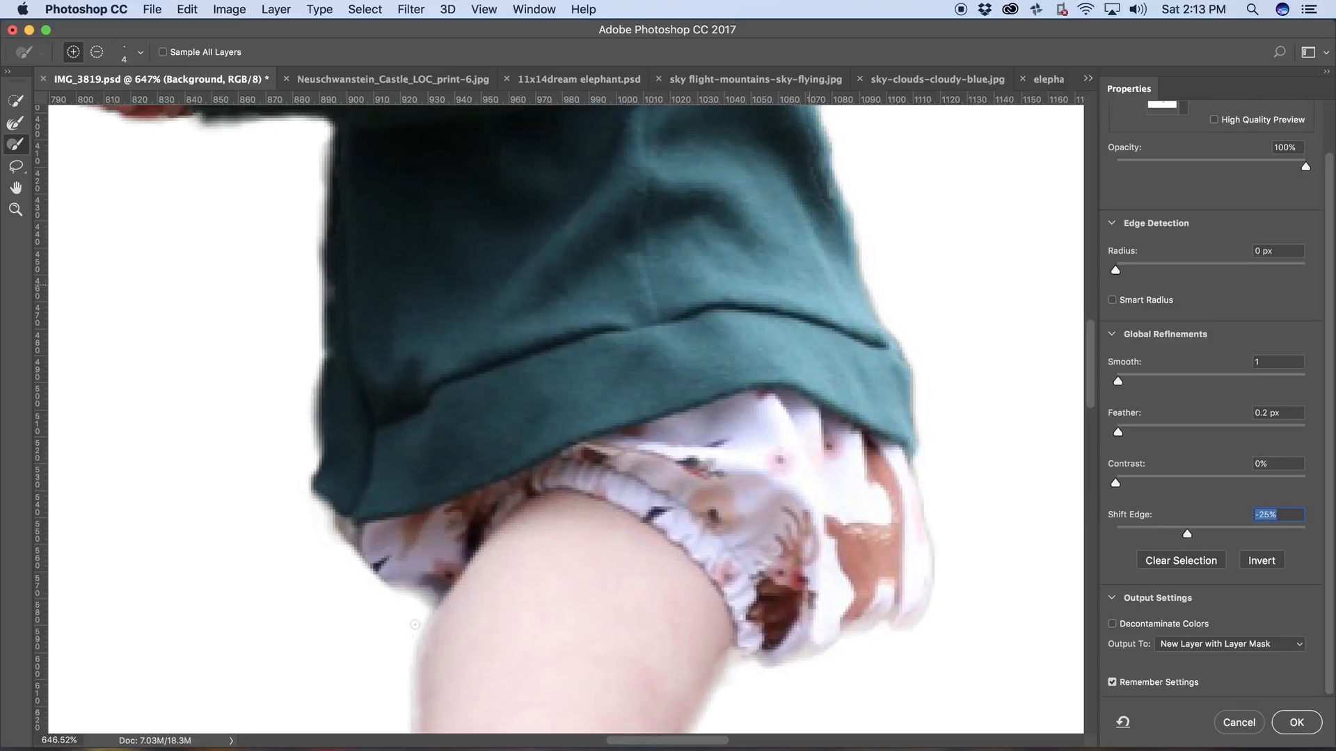
drag(572, 598, 560, 232)
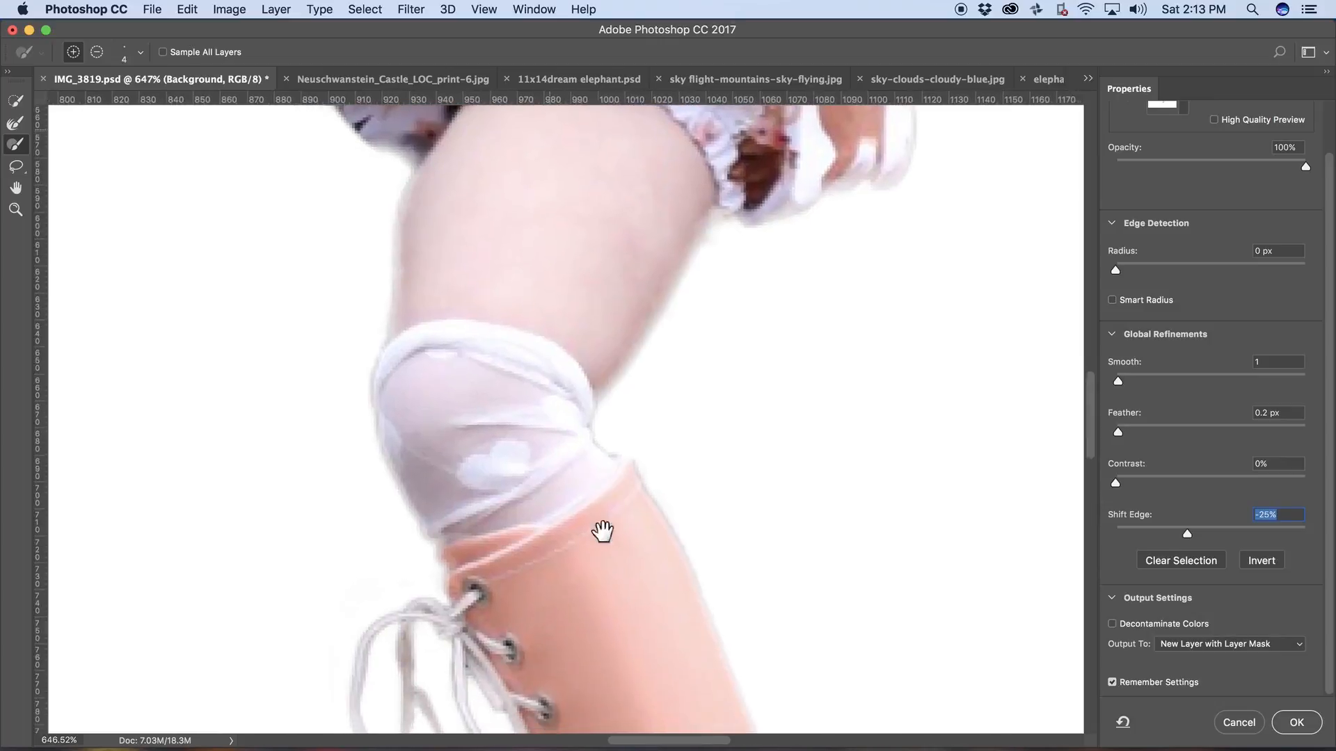
drag(567, 466, 540, 373)
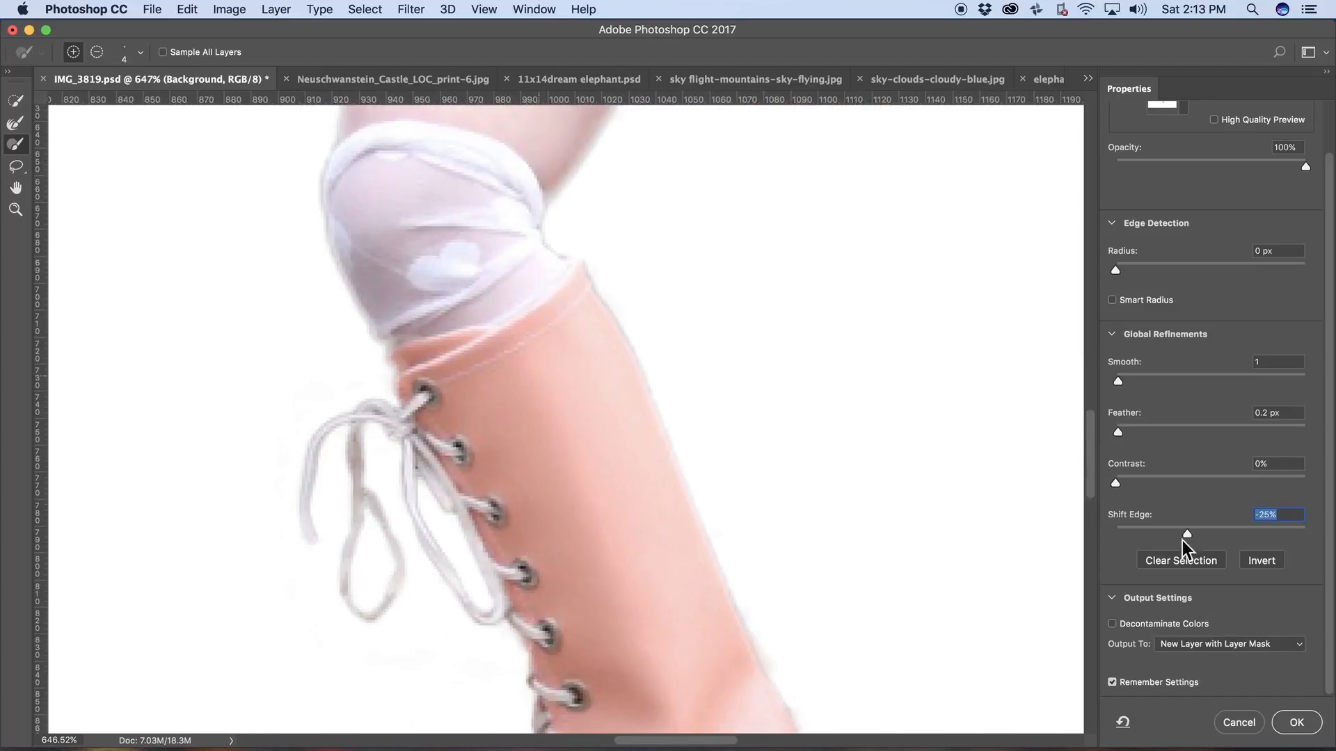
- Compare Shift Edge at +100% and -100% on the leg and boot, and bring it to -7%
drag(1185, 537, 1306, 535)
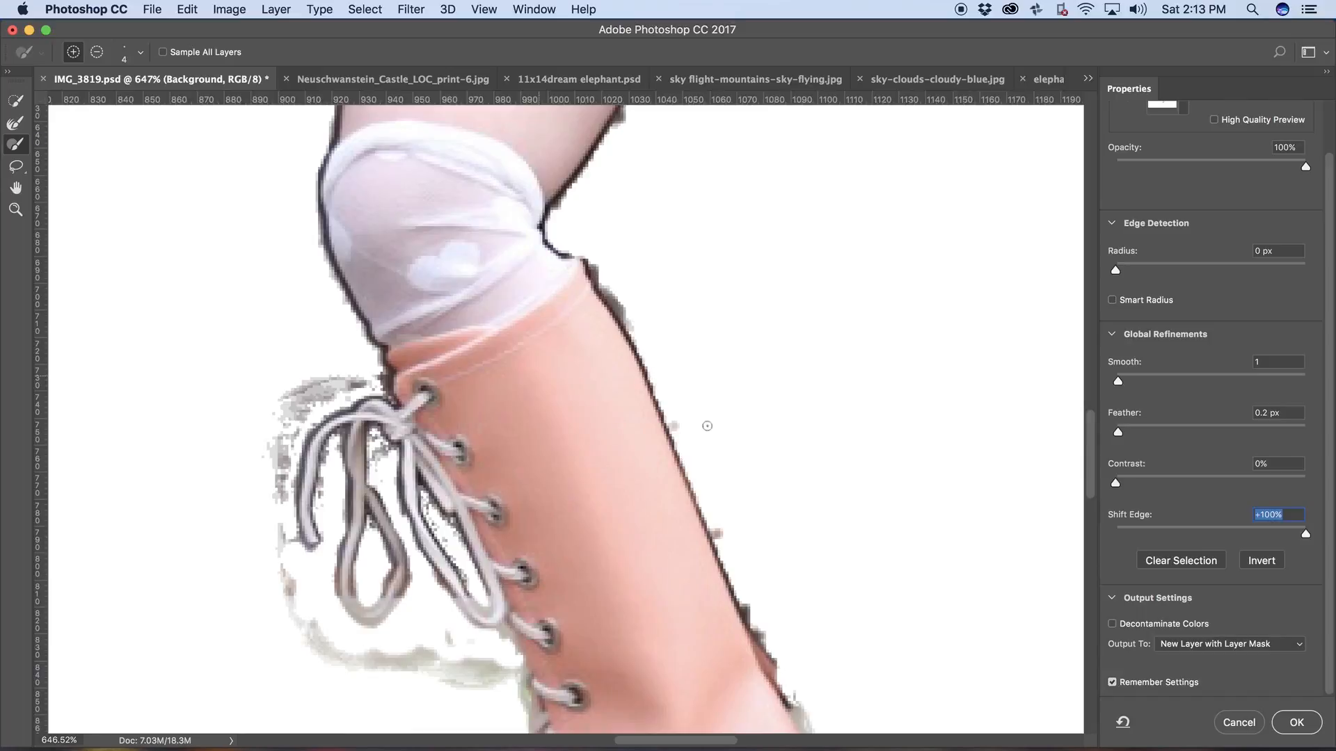
drag(1306, 535, 1087, 533)
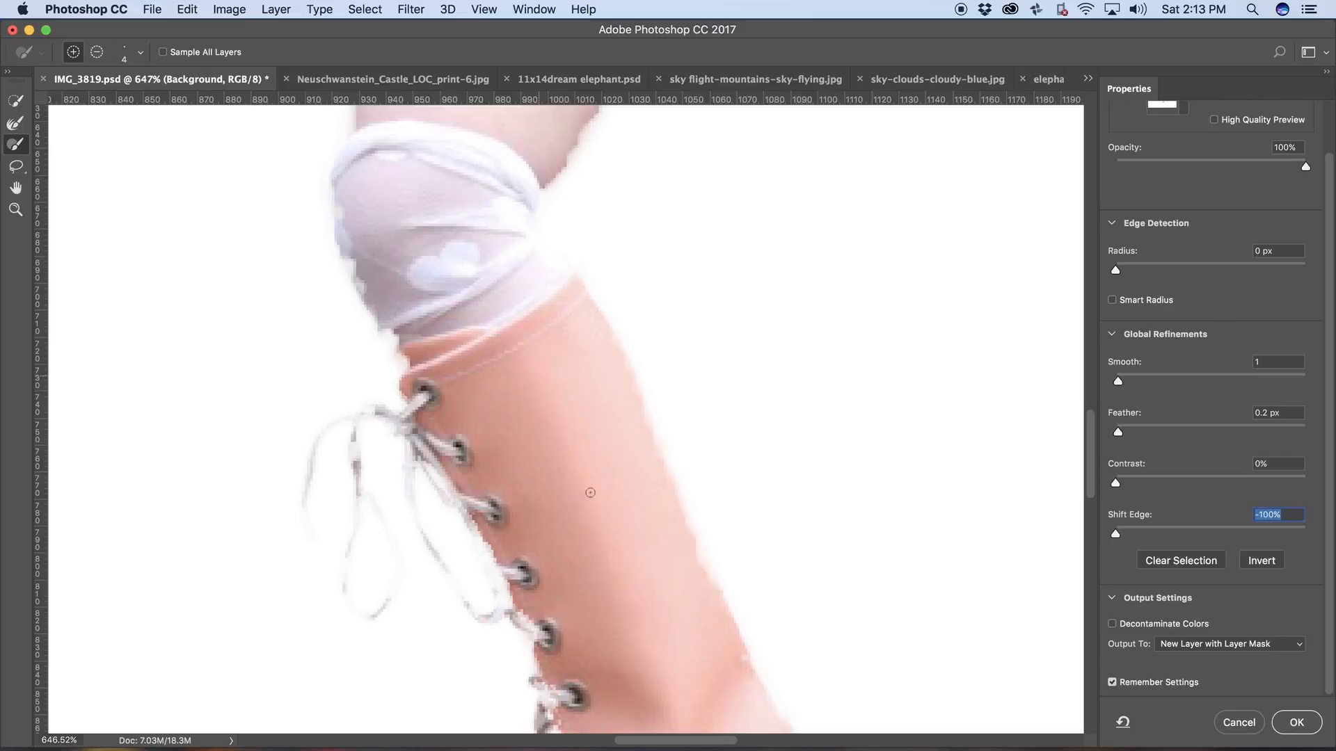
drag(587, 485, 662, 629)
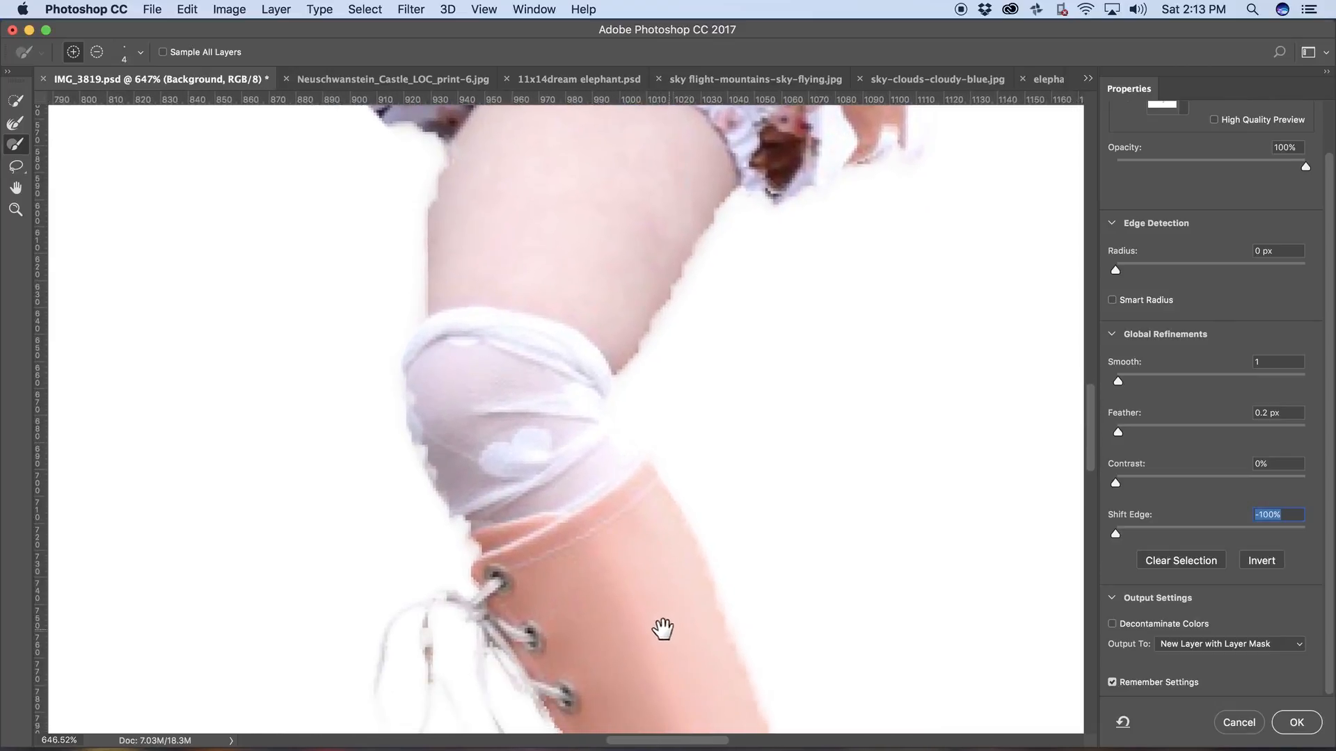
drag(1116, 532, 1208, 533)
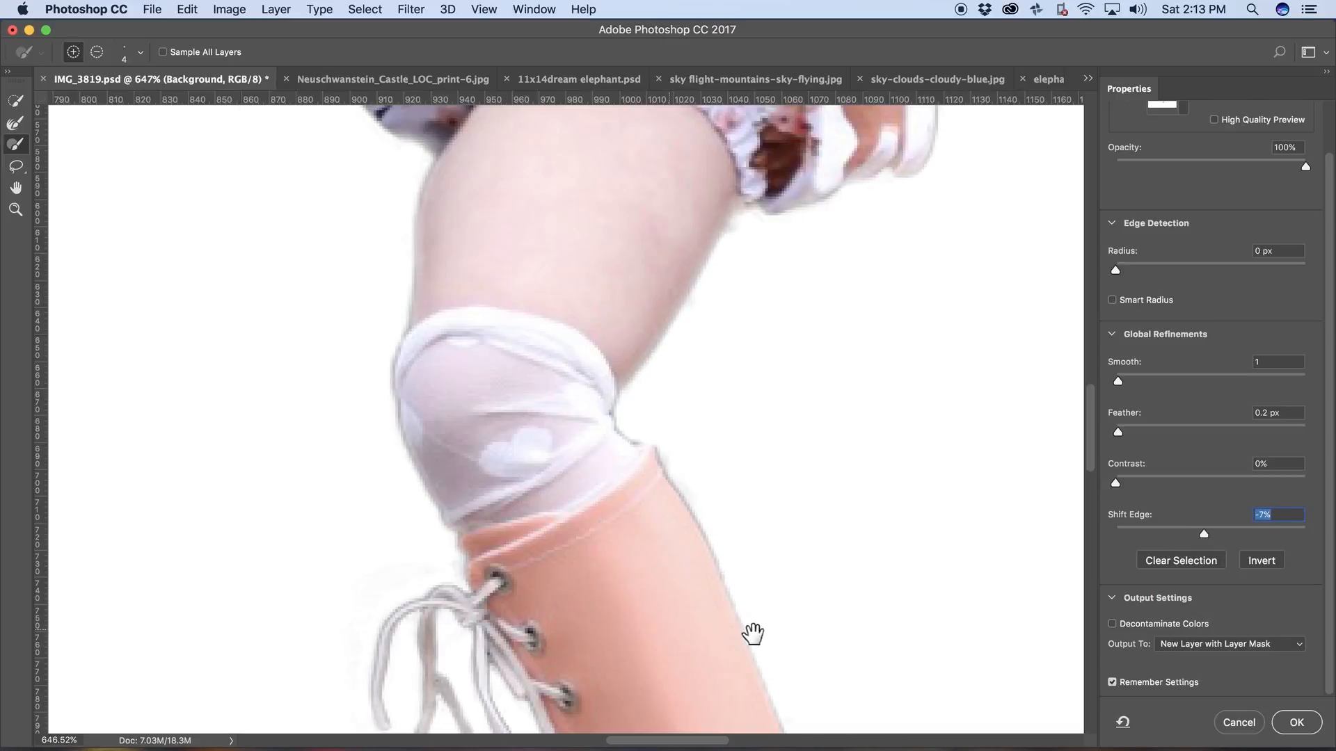
scroll(716, 636, down, 10)
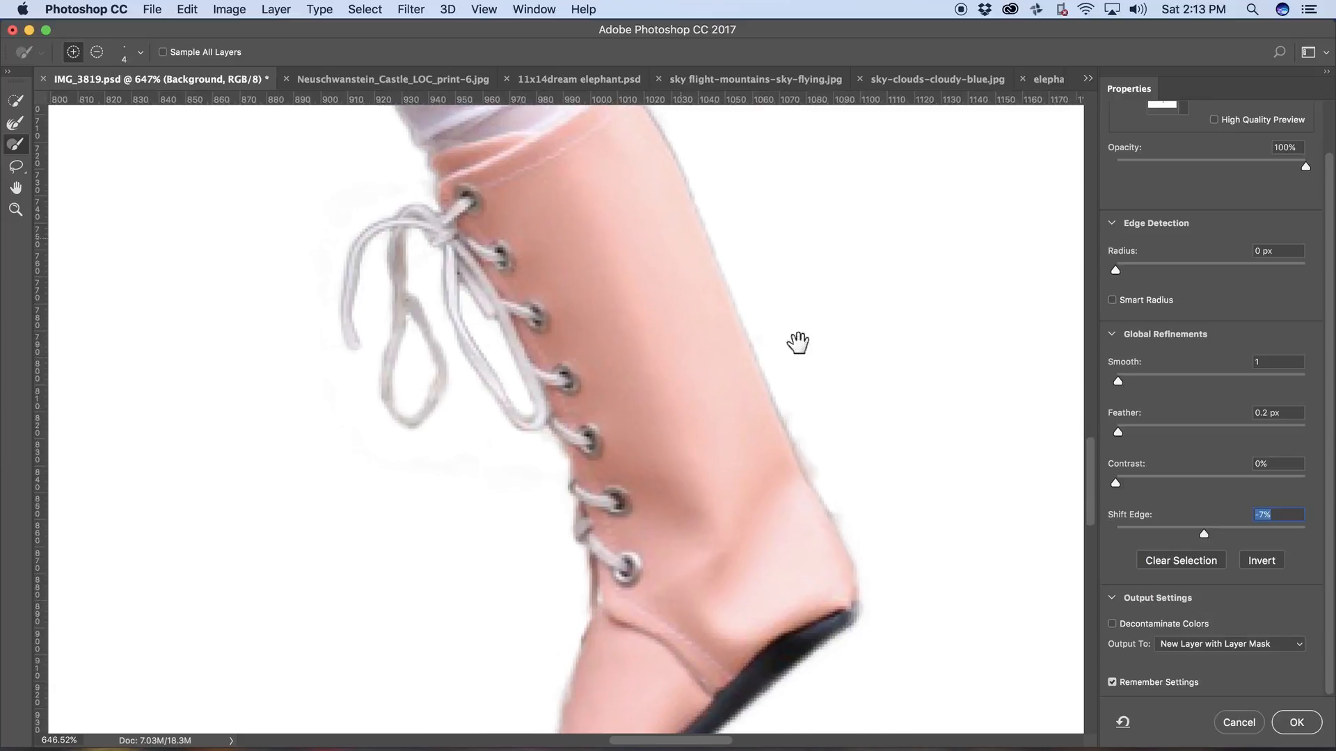
scroll(753, 369, up, 10)
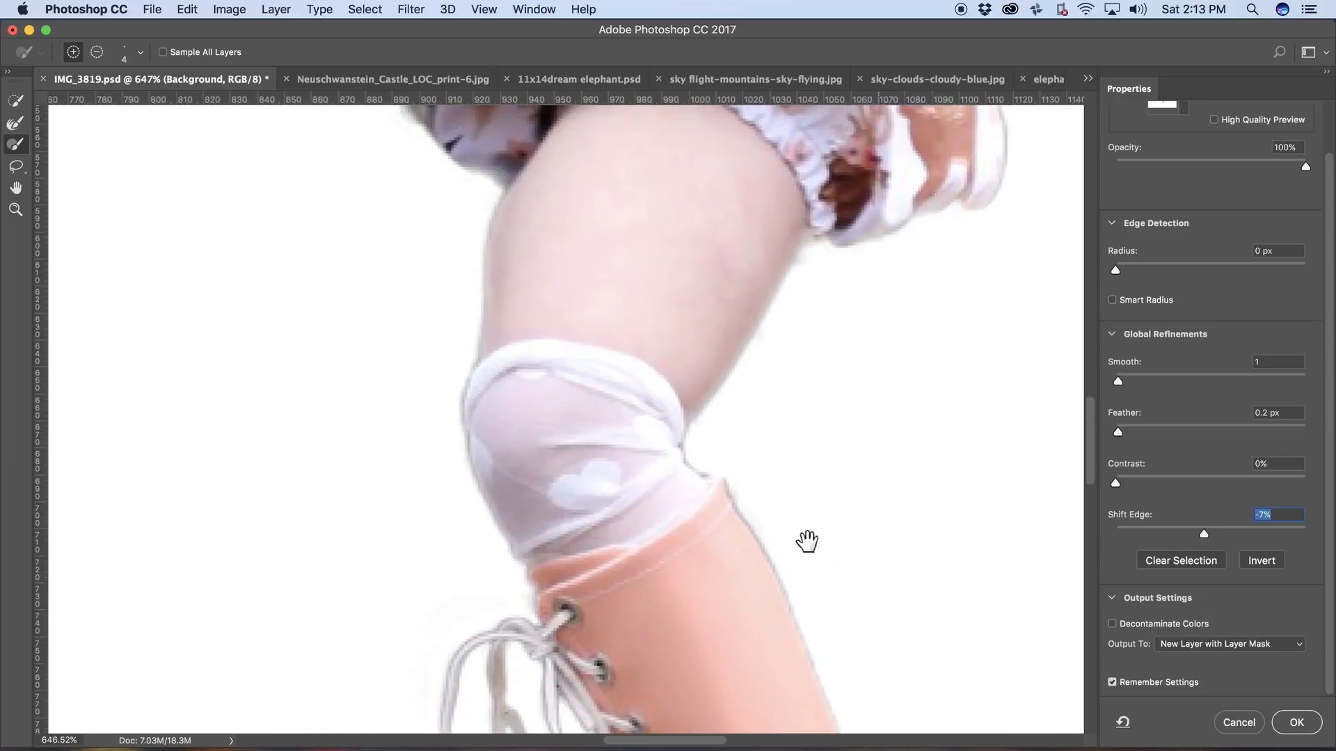
- Test Feather at 3.3 px with Shift Edge at +39% on the jacket, and set them to 0.8 px and -22%
scroll(800, 487, up, 8)
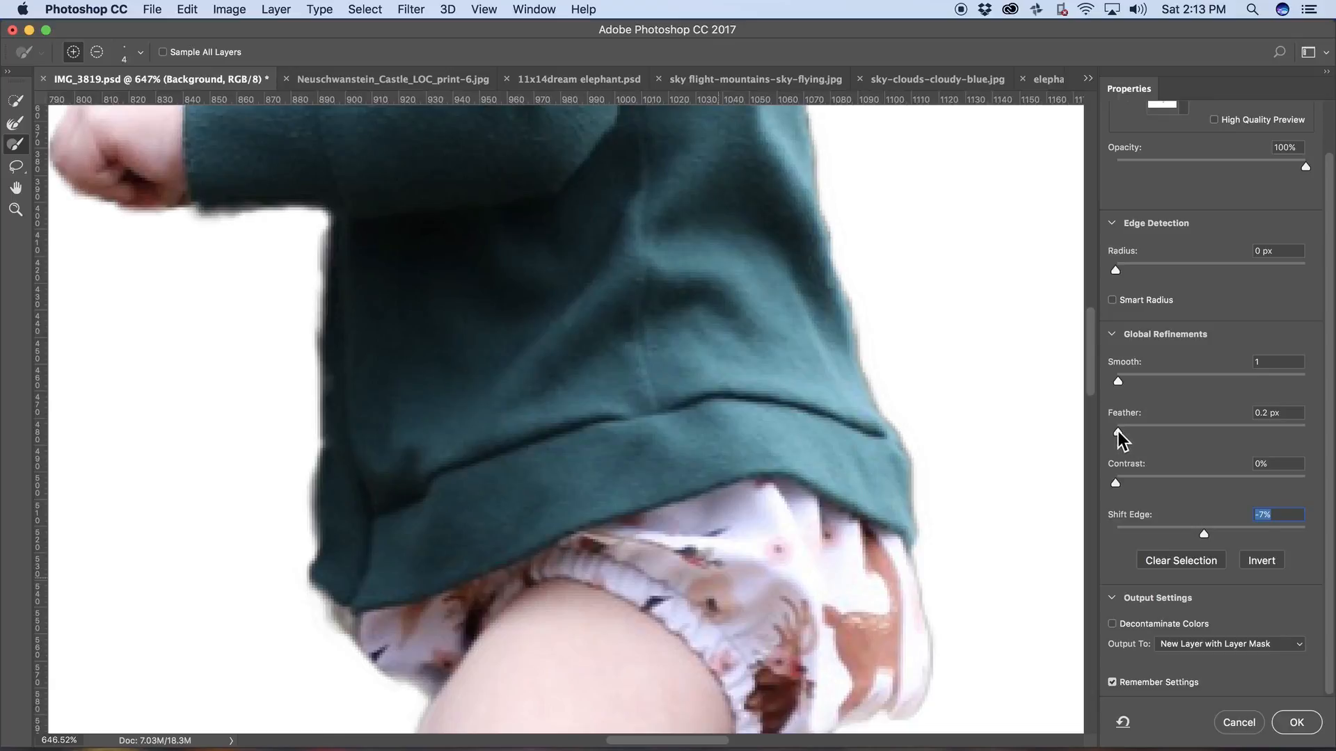
drag(1117, 432, 1150, 431)
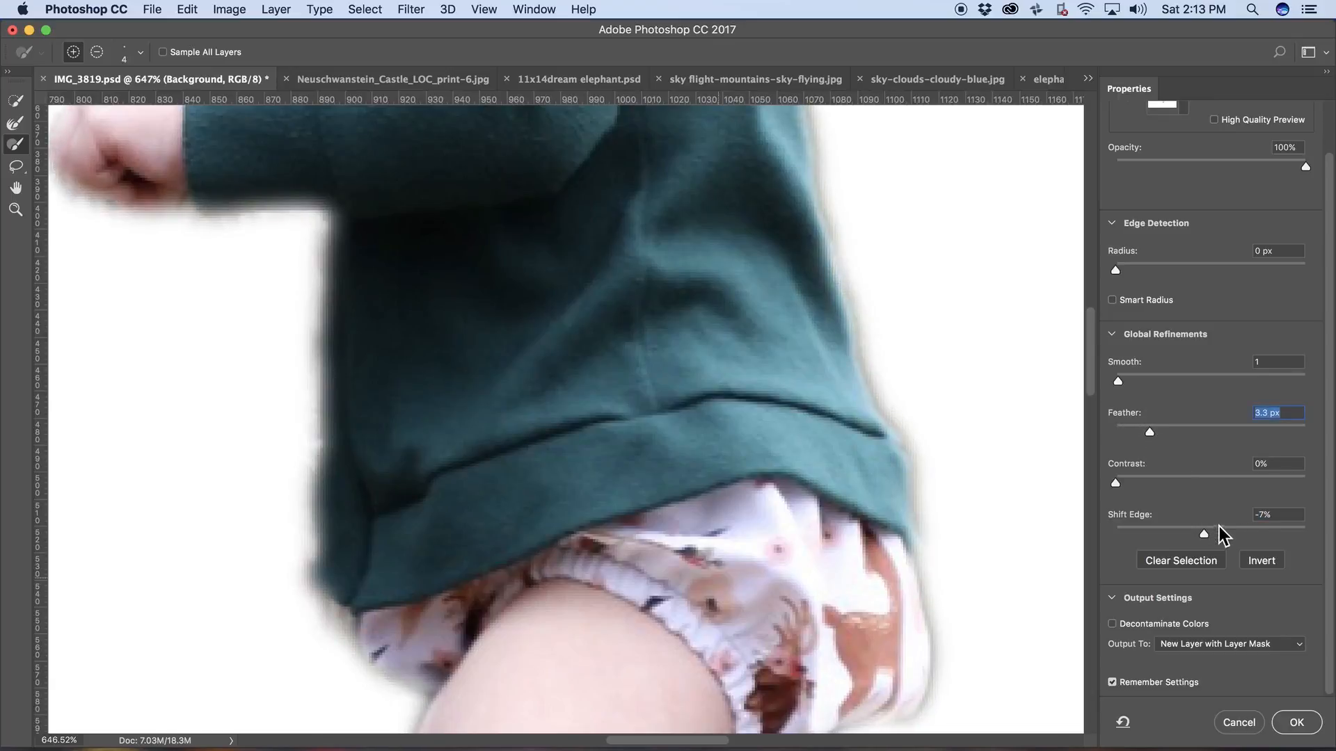
drag(1205, 535, 1246, 540)
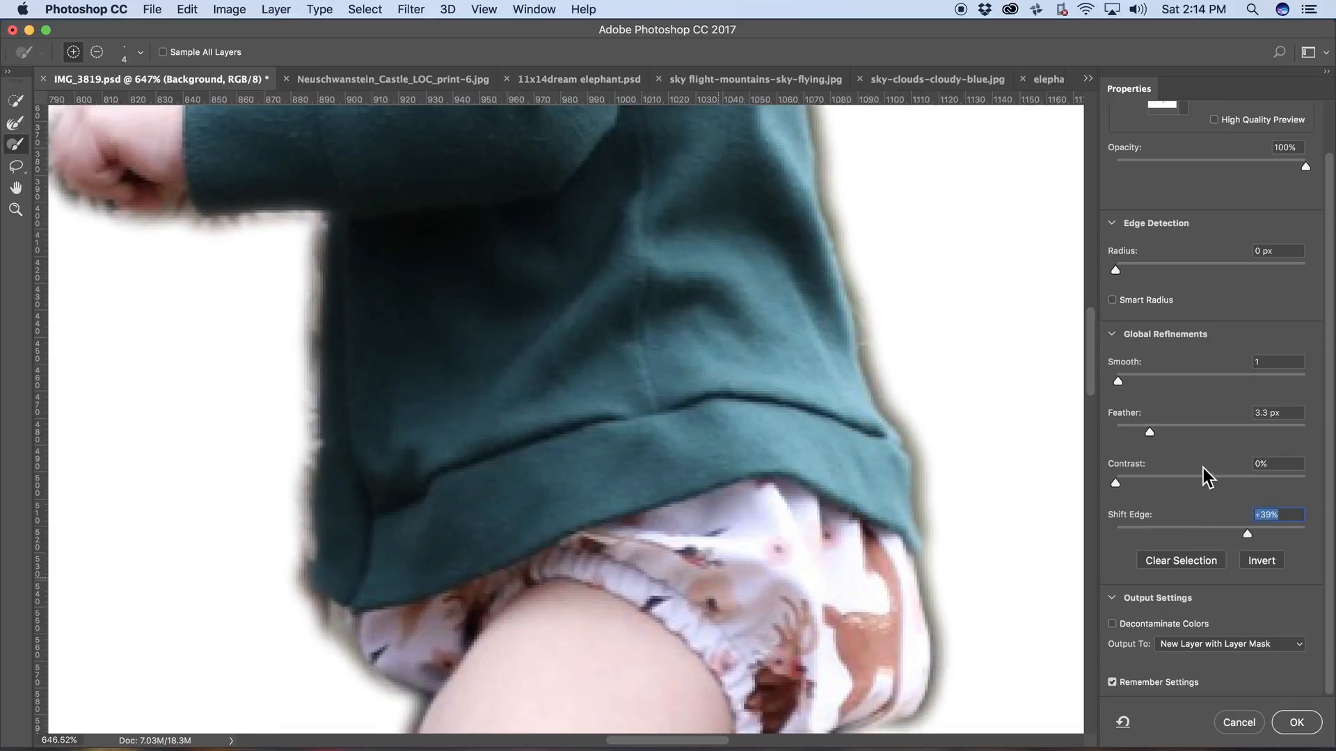
drag(1152, 438, 1124, 435)
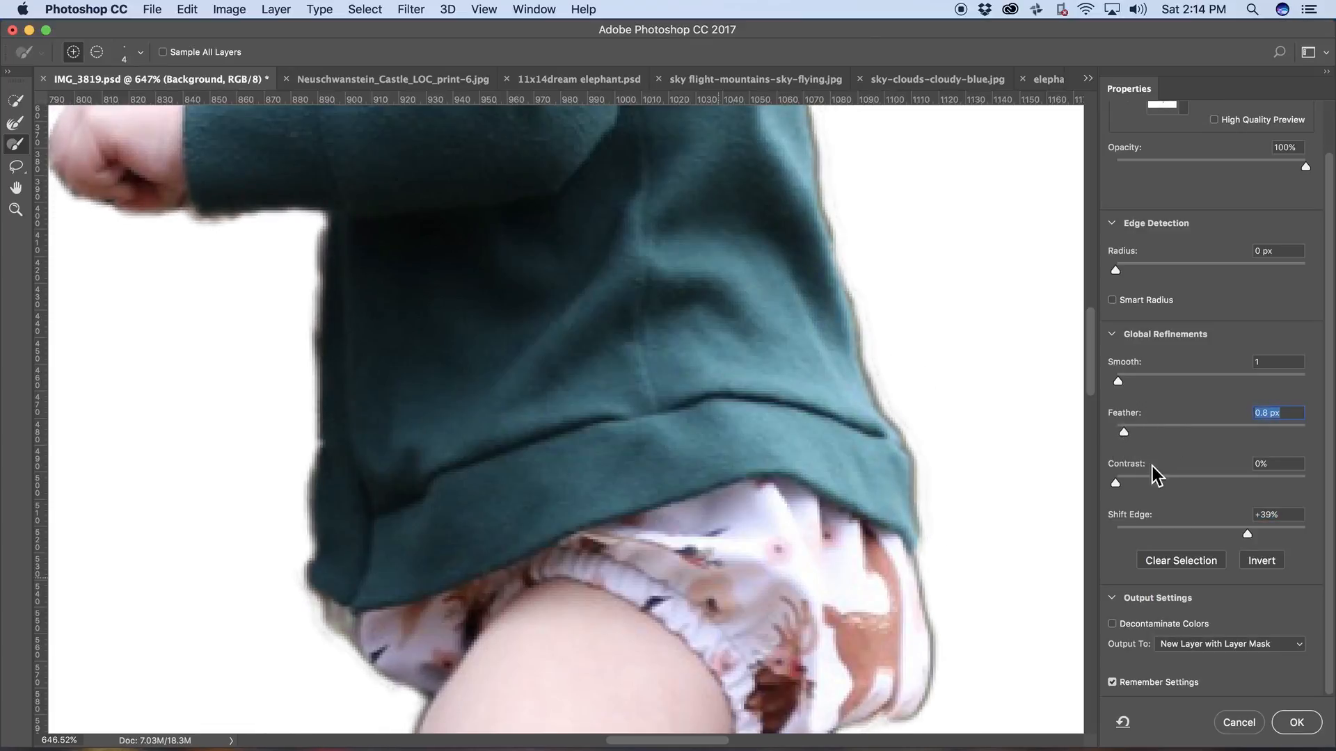
drag(1246, 536, 1190, 542)
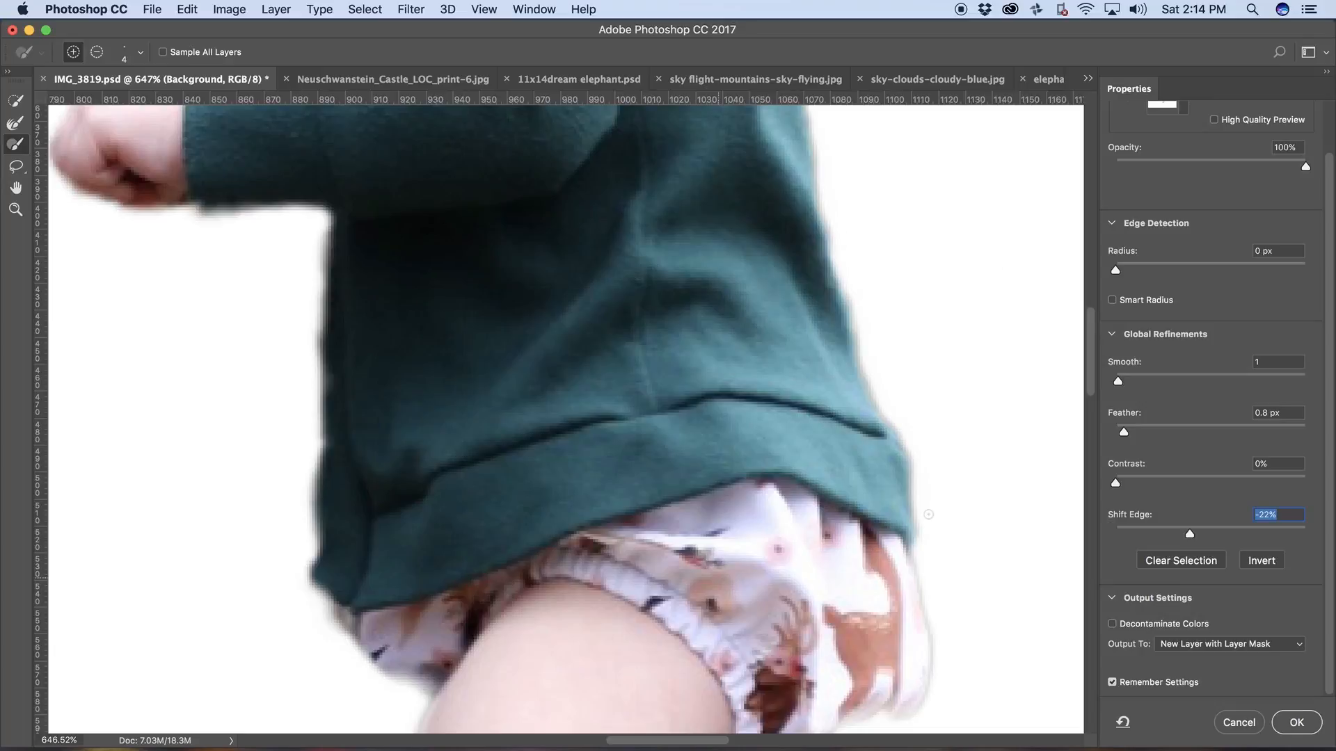
- Compare the hair, face and braid edges with Decontaminate Colors on and off, and leave the option off
scroll(928, 514, down, 5)
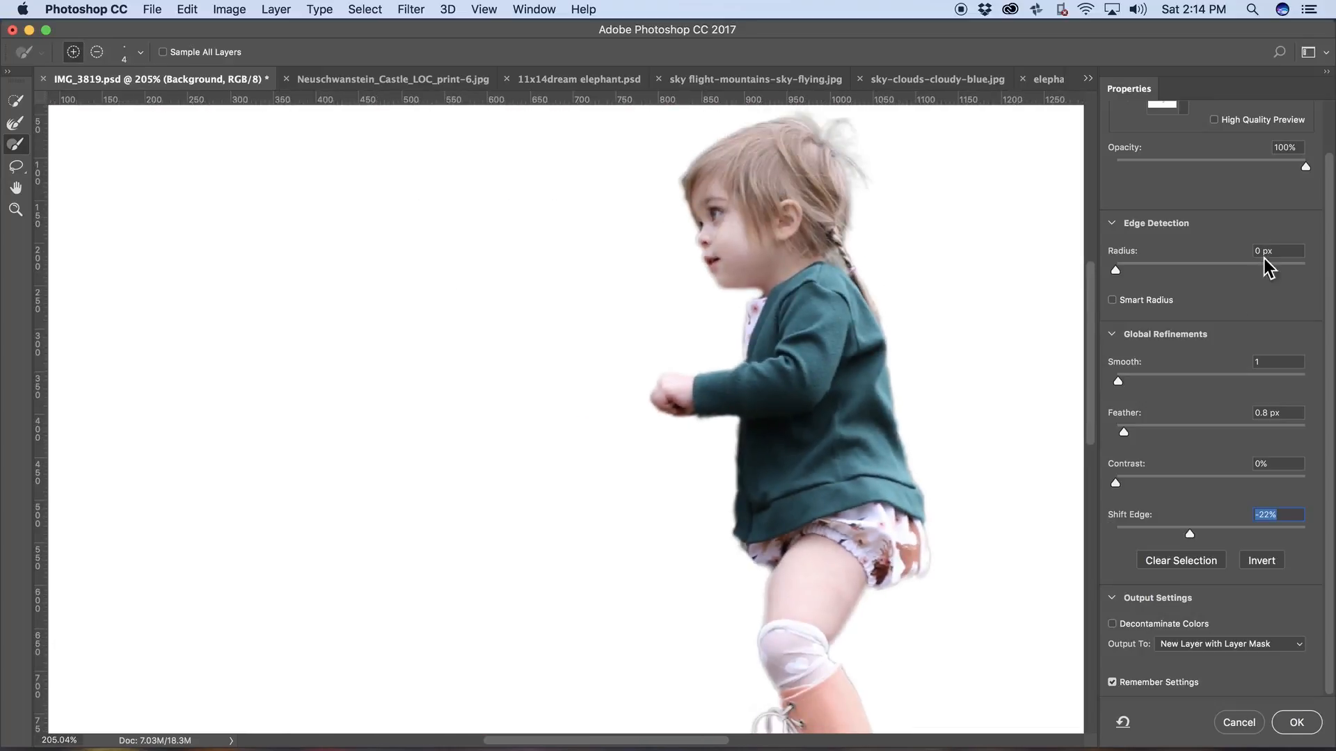
drag(969, 346, 774, 429)
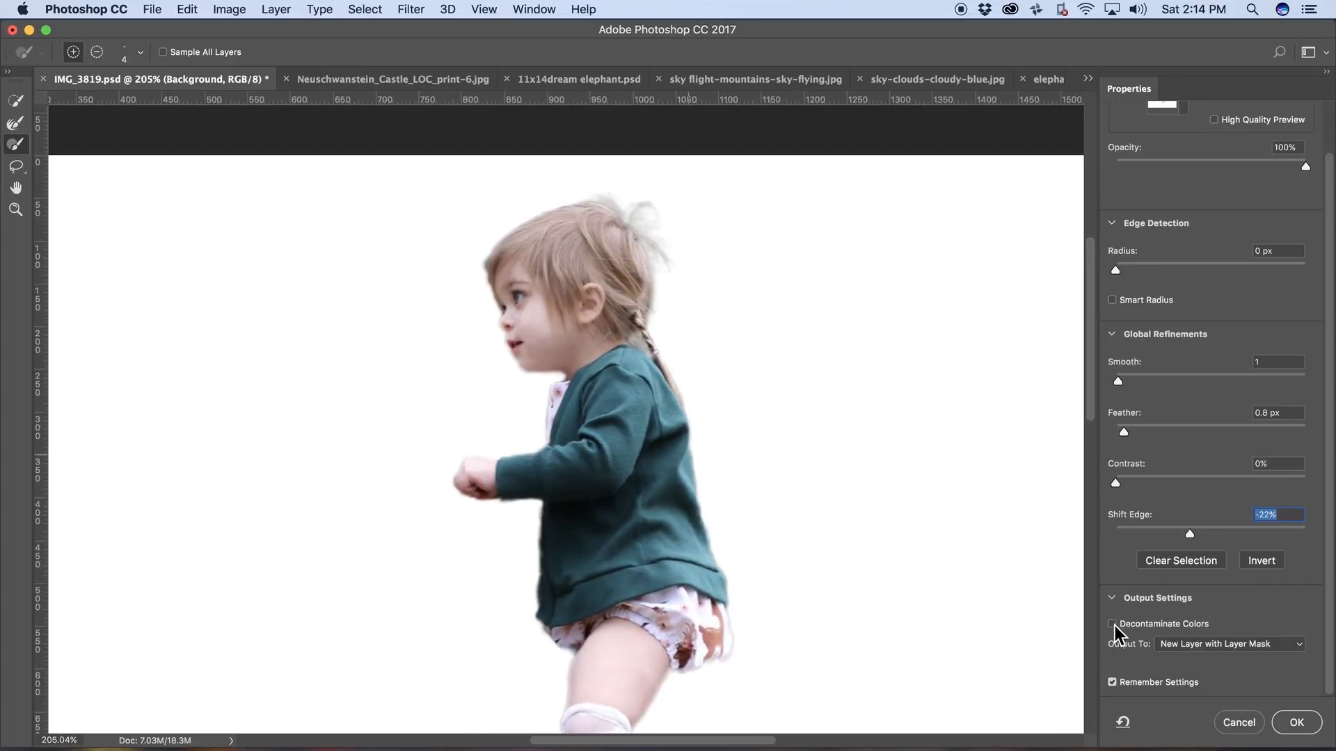
click(1112, 624)
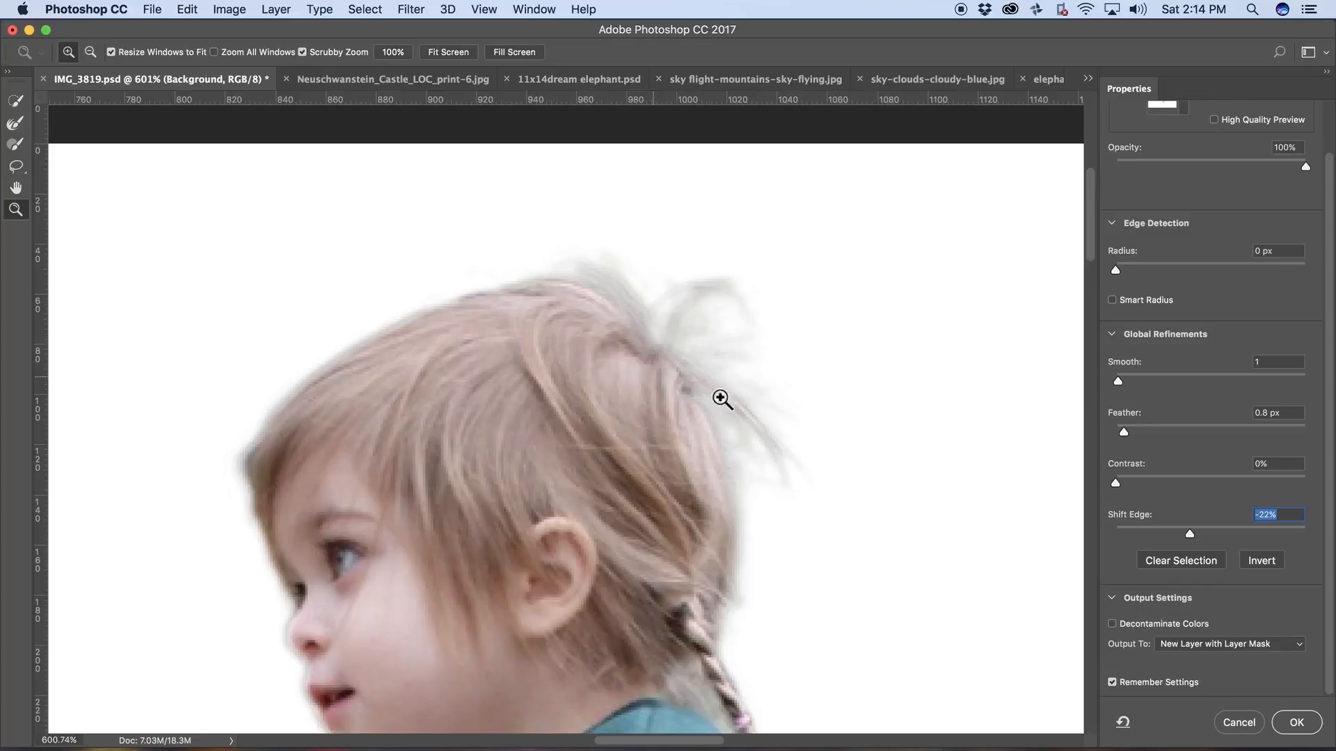
click(1112, 624)
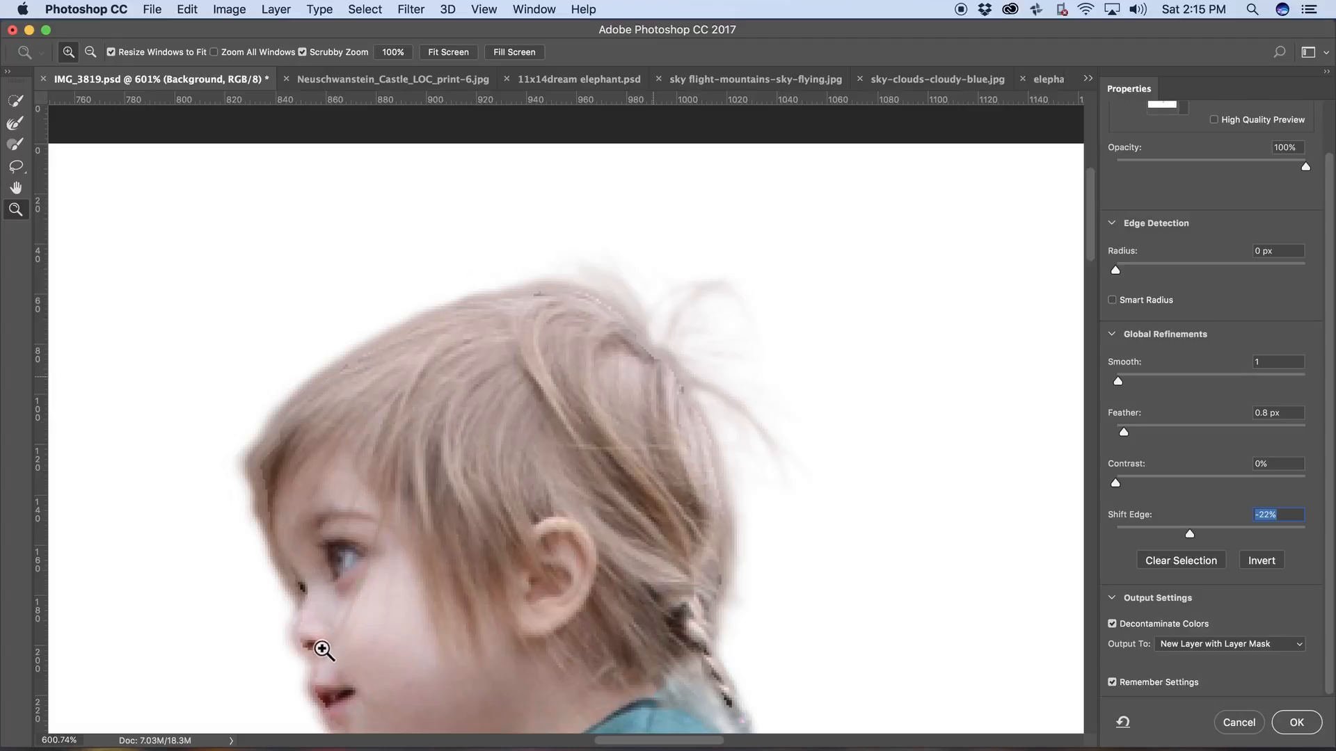
mouse_move(319, 652)
mouse_down()
mouse_move(363, 636)
mouse_move(341, 644)
mouse_up()
drag(442, 618, 552, 453)
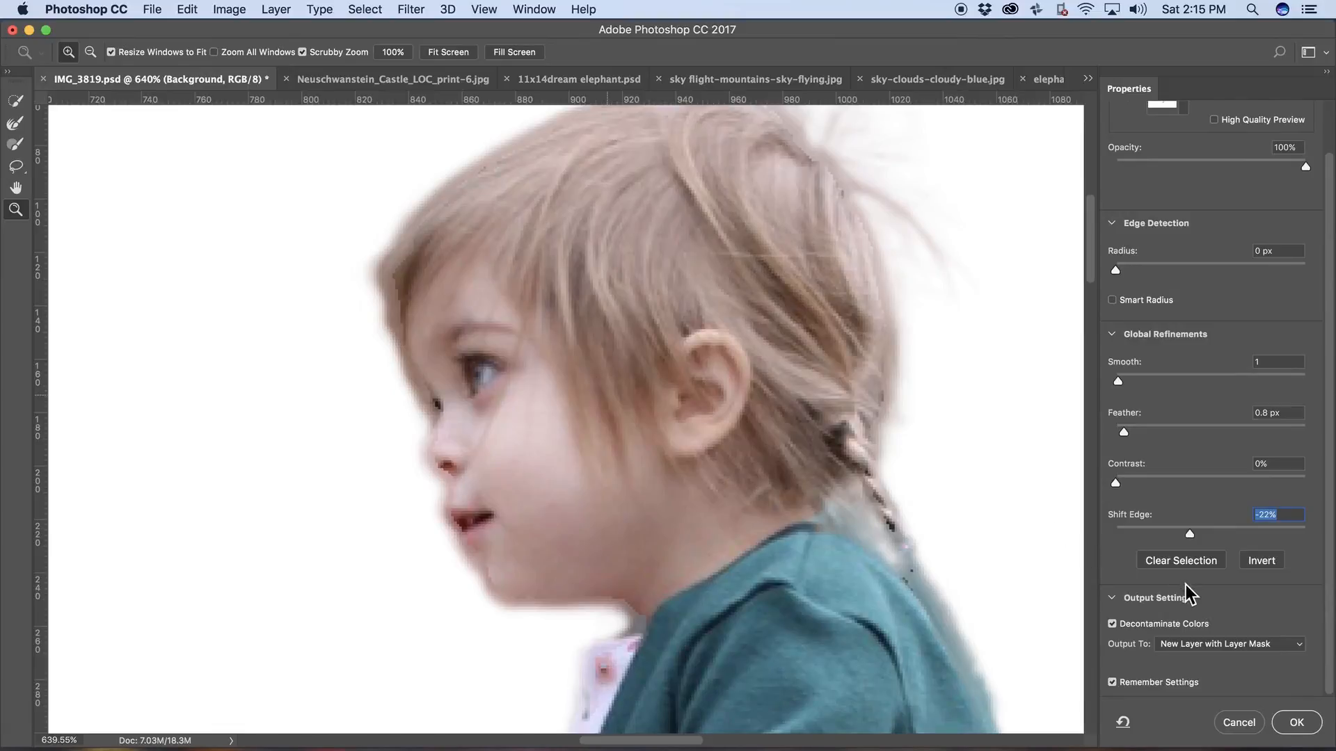
click(1113, 624)
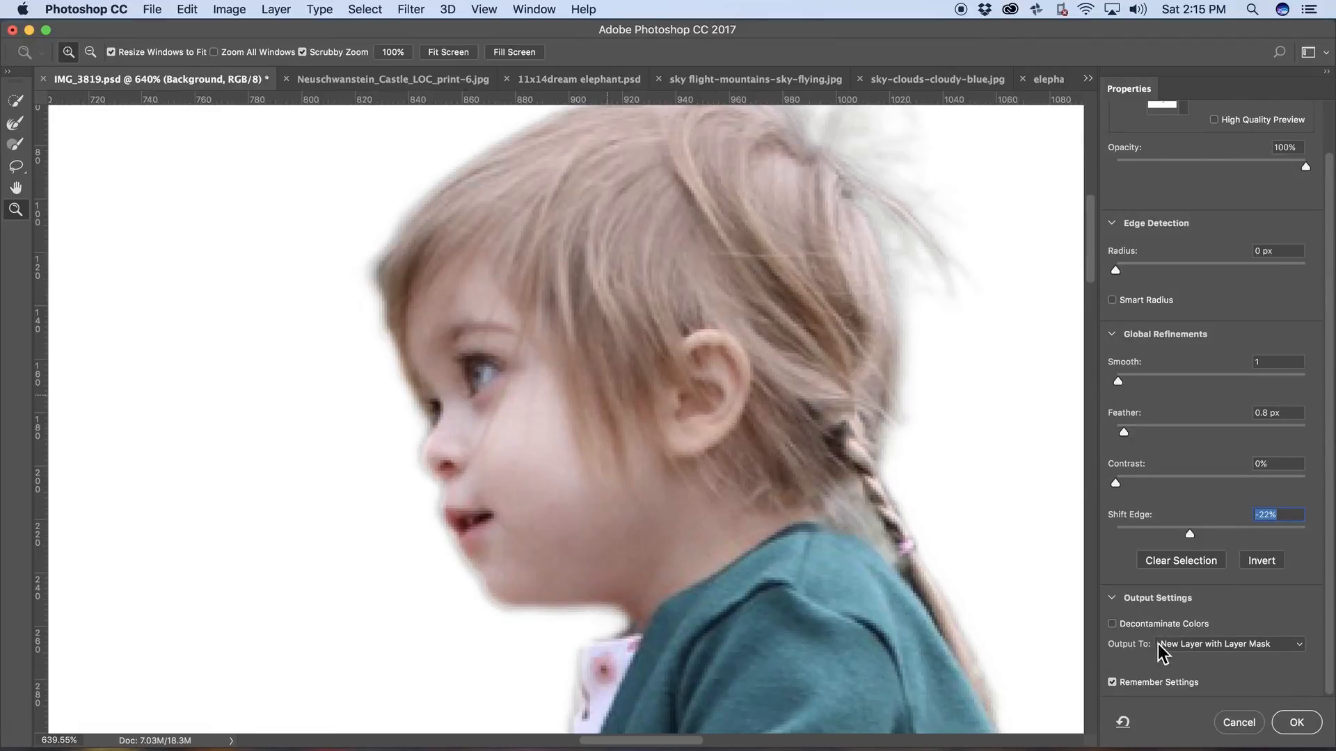
click(1113, 624)
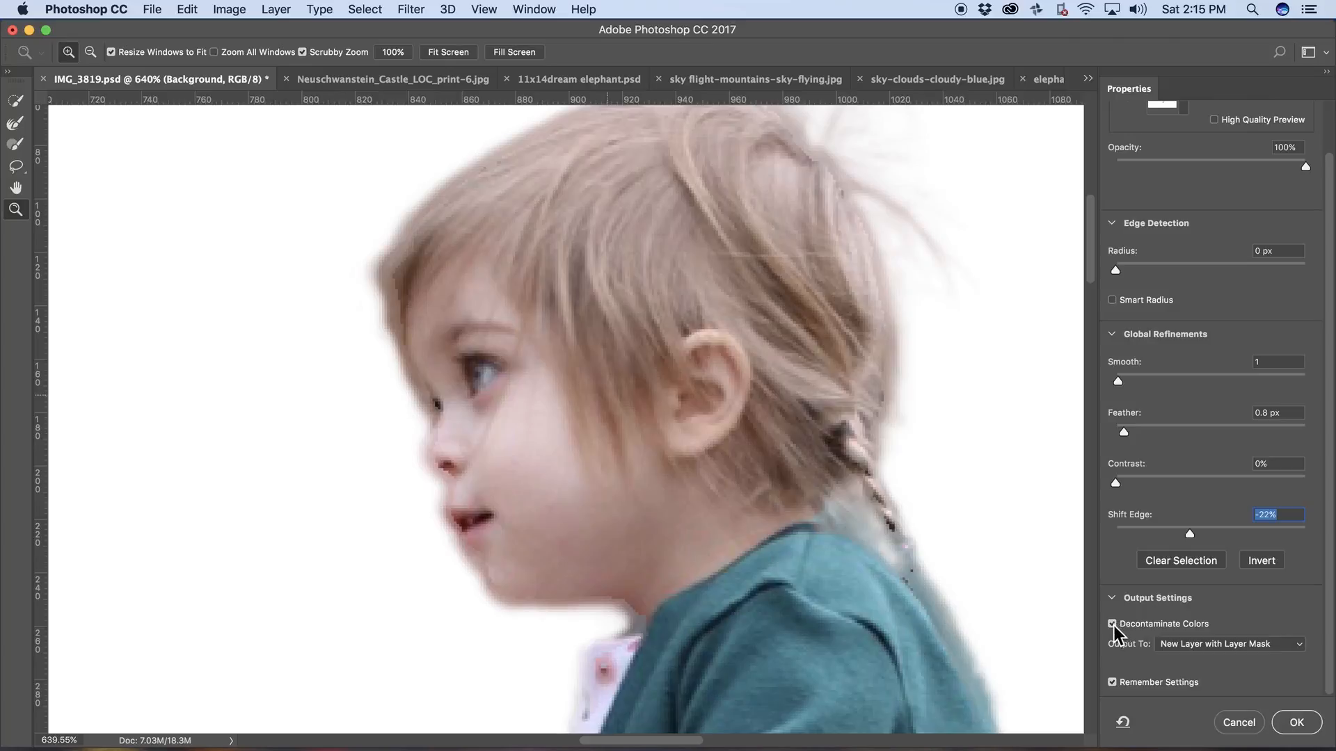
click(1113, 622)
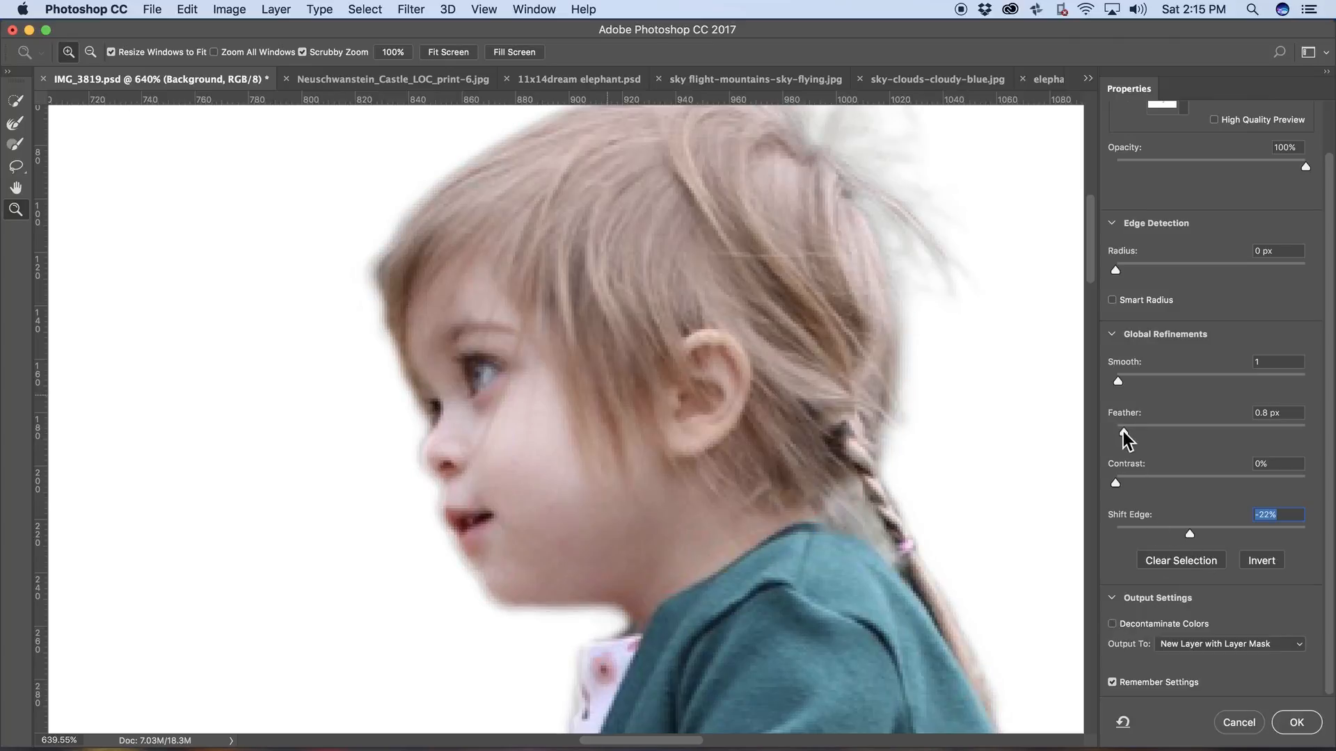
- Set Feather to 0.3 px after trying 0.0 px, recheck Decontaminate Colors on the head, and leave that option off
drag(1123, 431, 1115, 433)
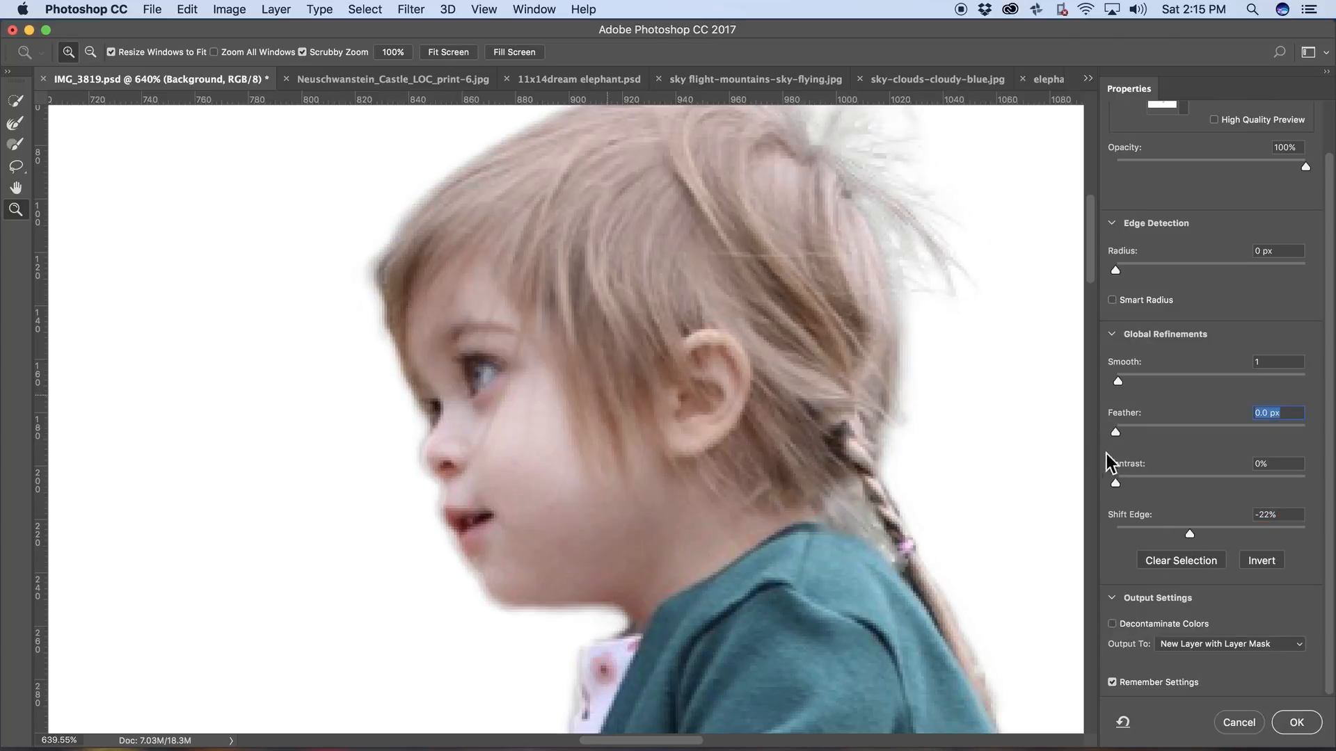
click(1111, 624)
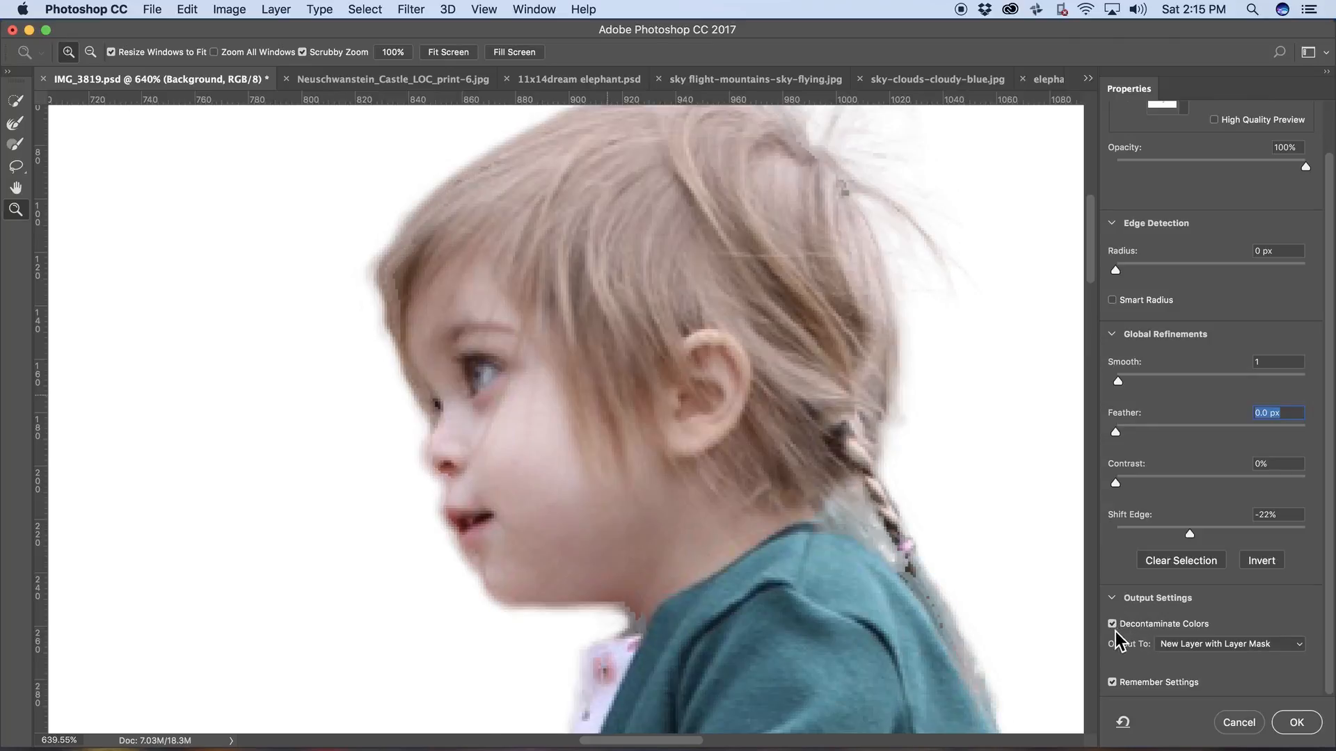
mouse_move(1115, 433)
mouse_down()
mouse_move(1213, 429)
mouse_move(1106, 437)
mouse_move(1119, 430)
mouse_up()
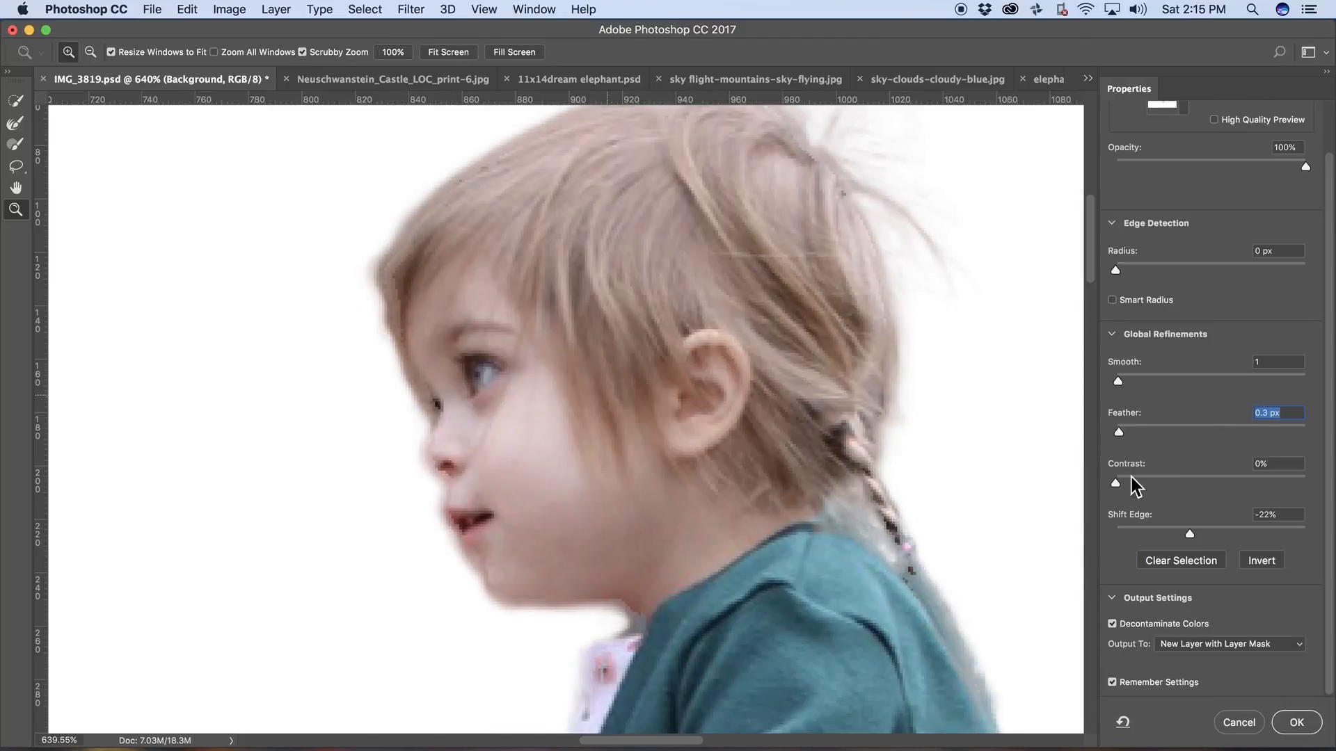
click(1111, 624)
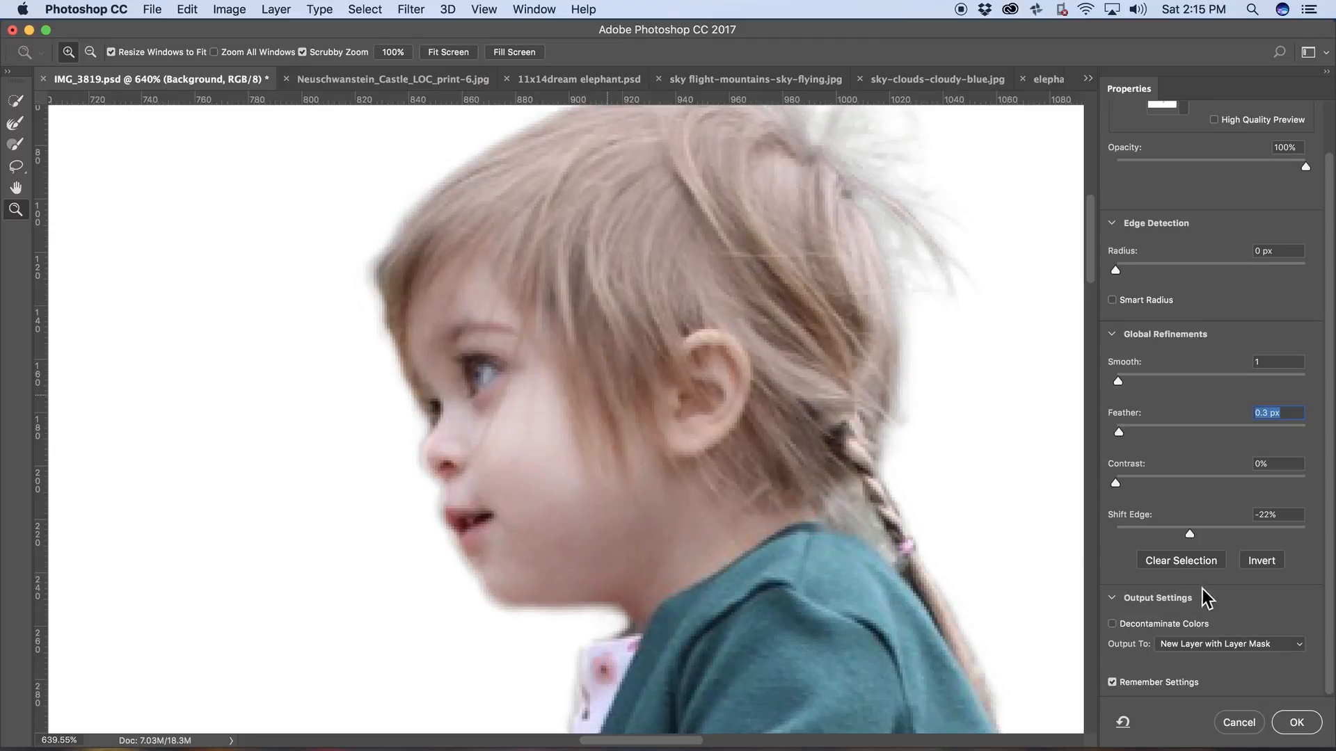
drag(979, 587, 864, 257)
drag(951, 562, 966, 495)
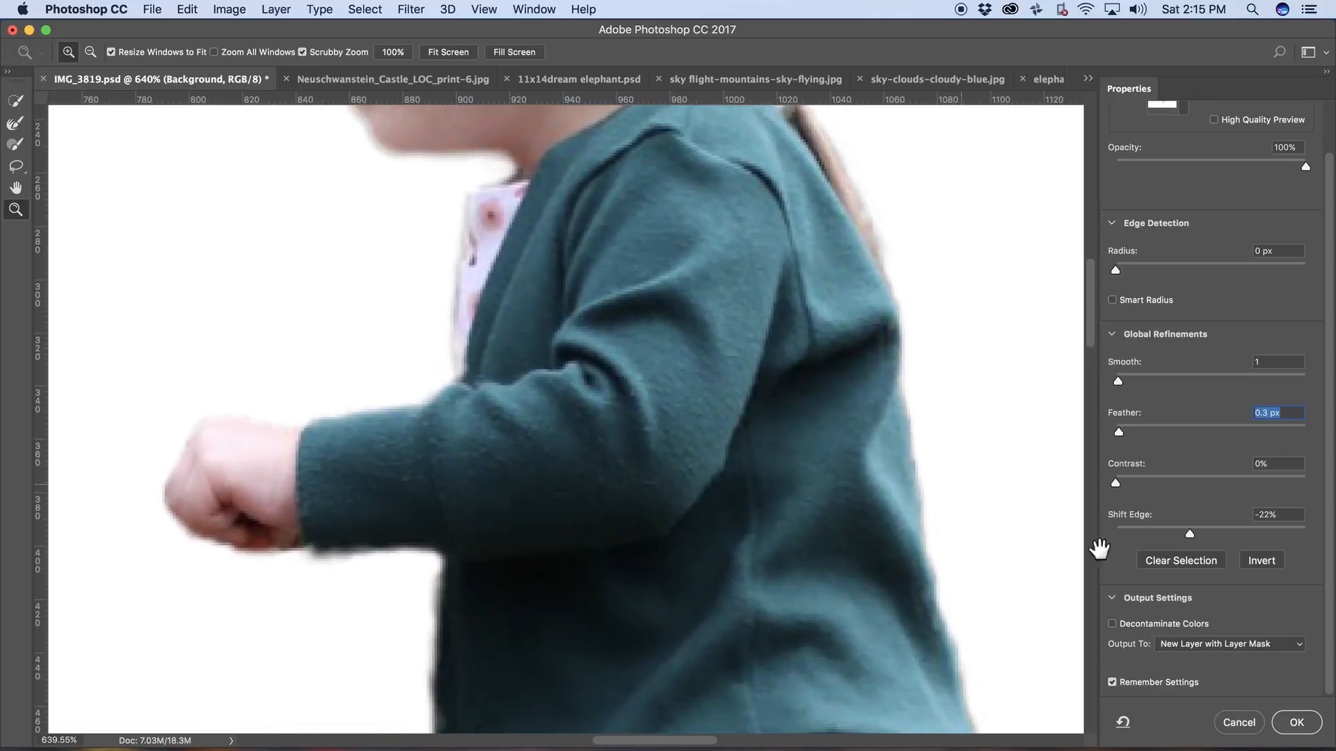
- Compare the available Output To options with Decontaminate Colors on and off, and leave the option off
click(1184, 646)
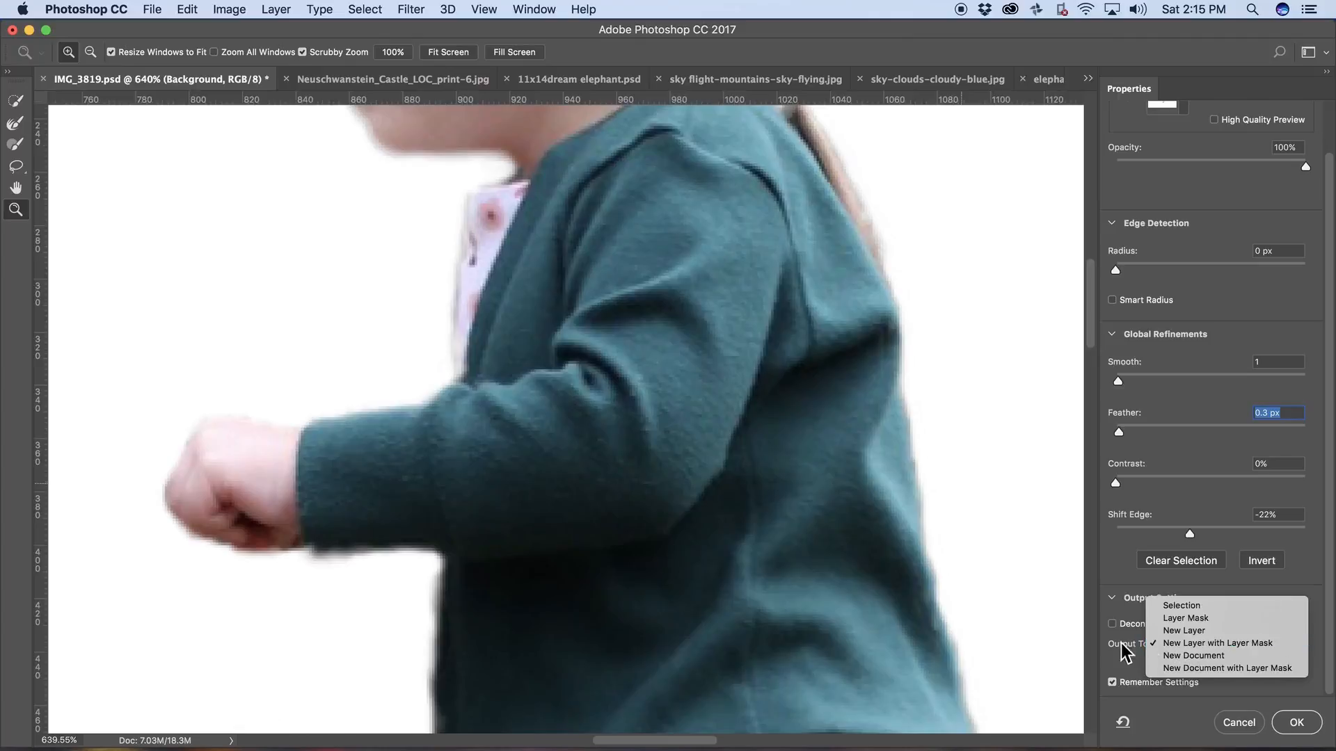
click(1113, 625)
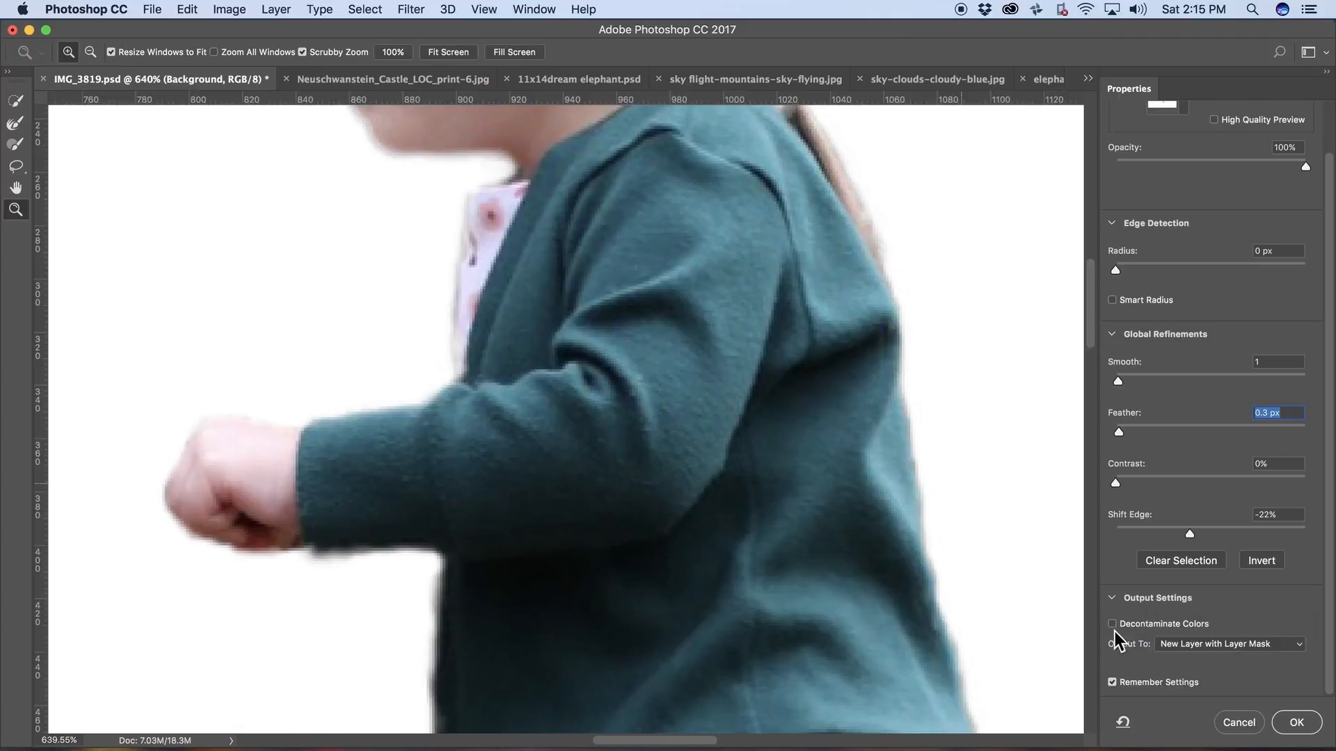
click(1113, 624)
click(1180, 641)
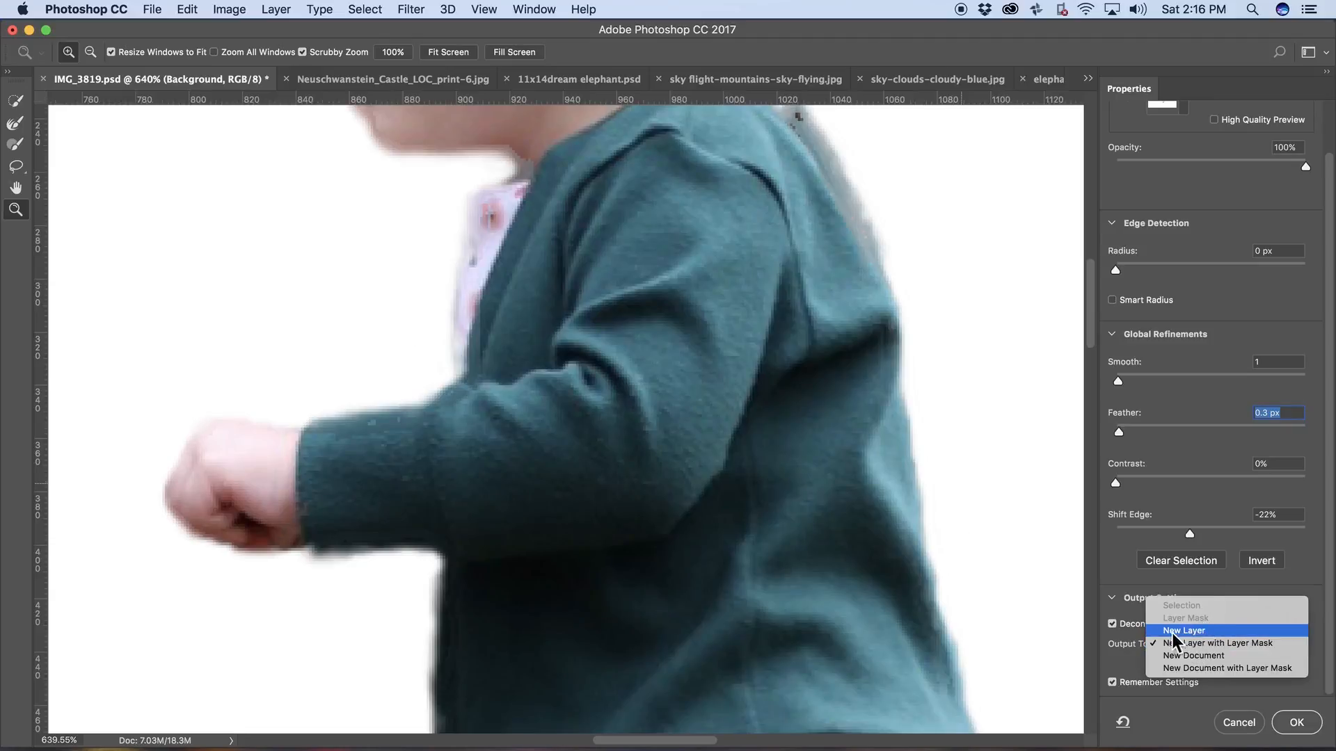
click(1131, 620)
click(1111, 624)
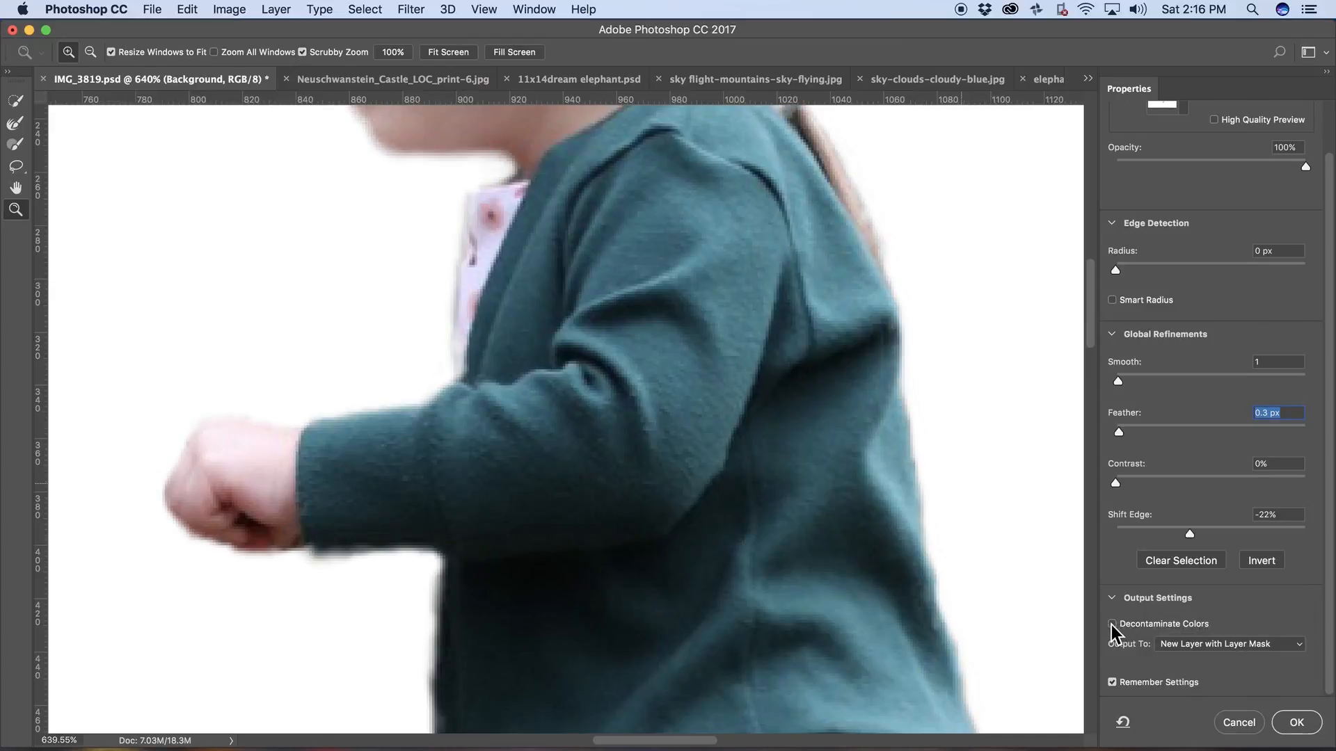
click(1187, 646)
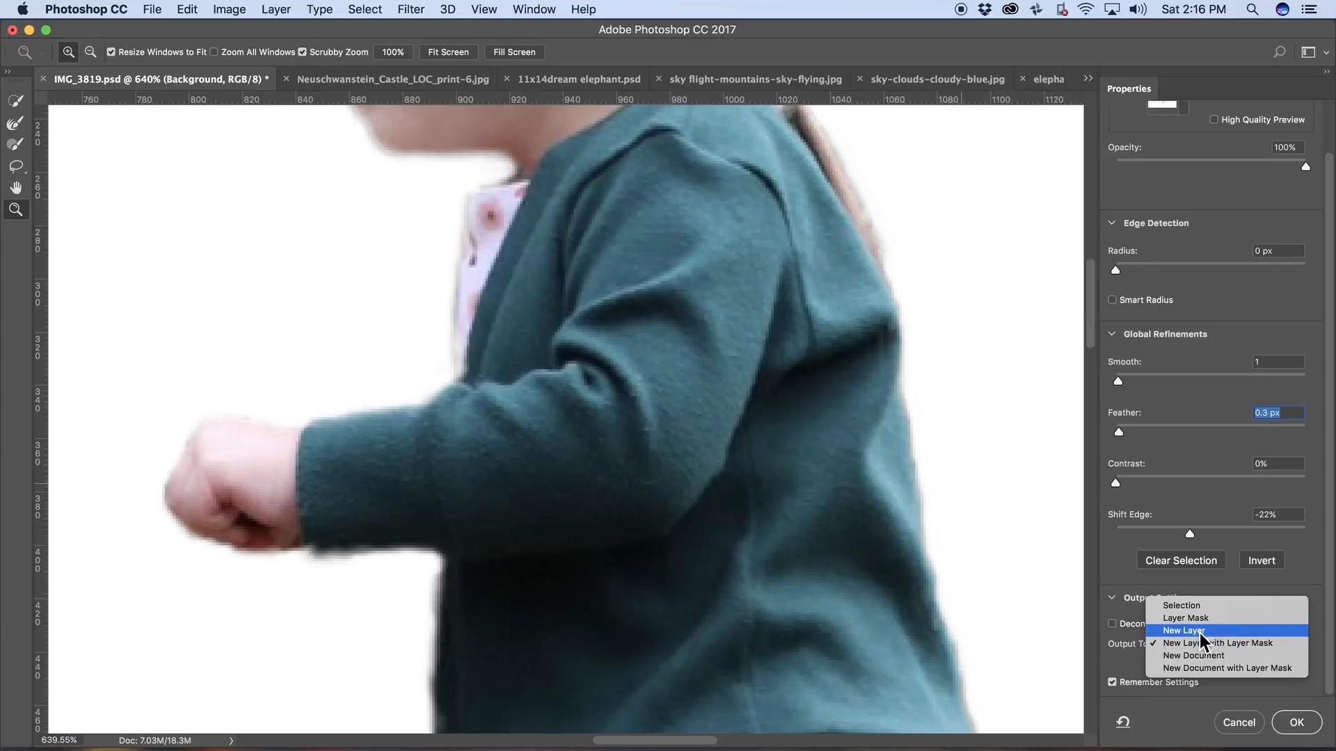
click(552, 307)
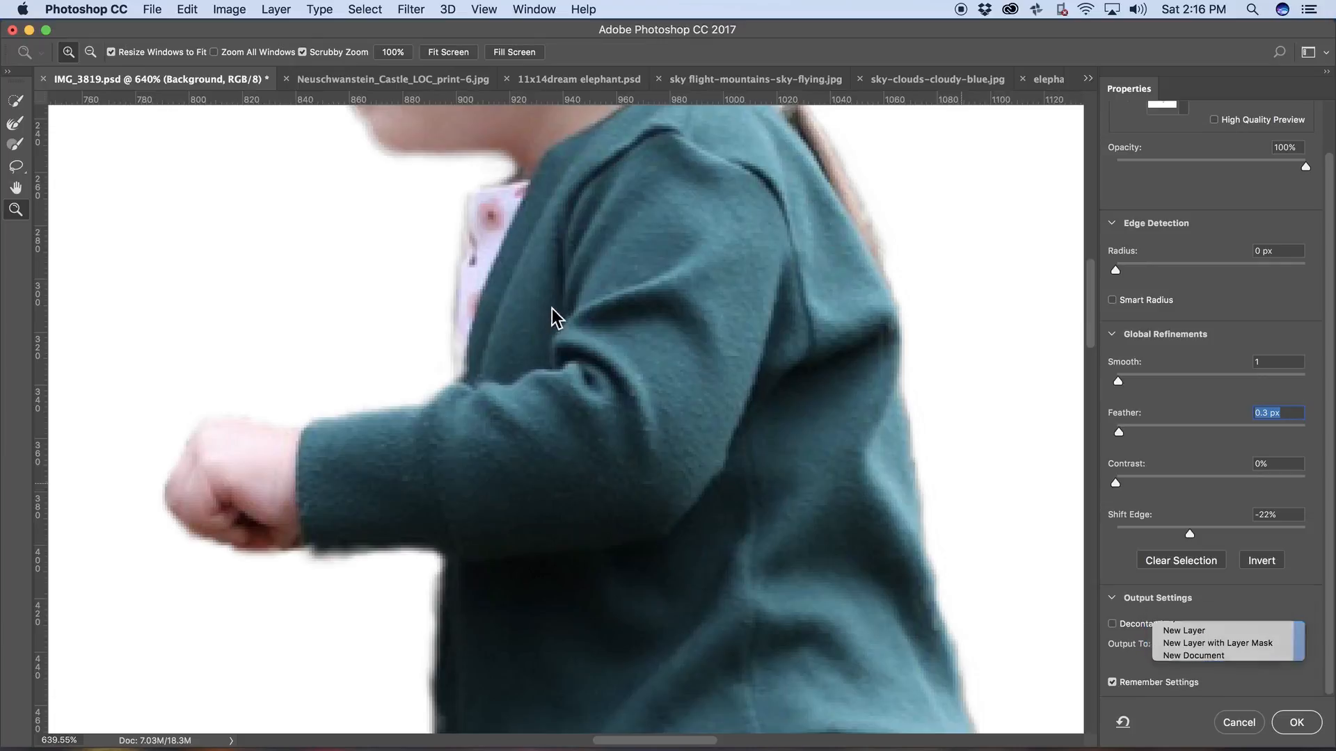
- Set Shift Edge to -16% and output the child's cutout as a new layer with layer mask
drag(543, 309, 690, 538)
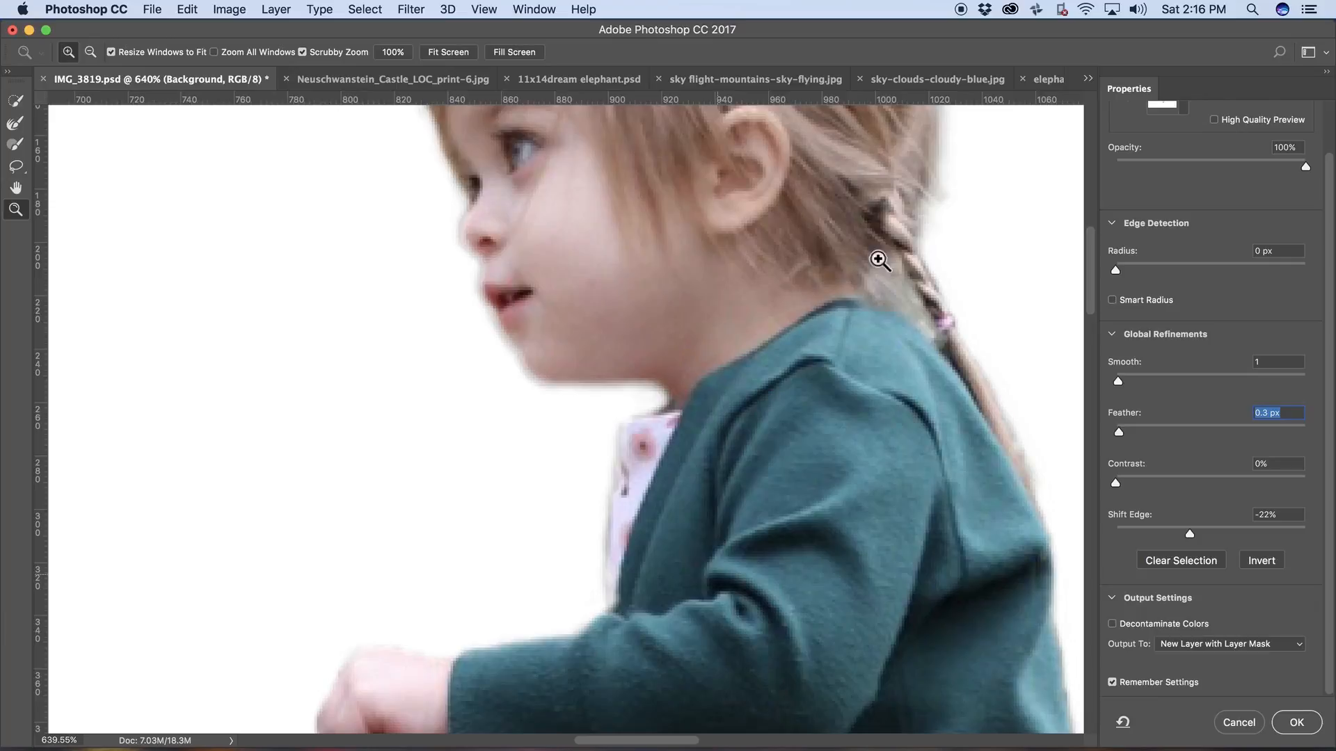
click(1183, 641)
drag(1190, 534, 1196, 533)
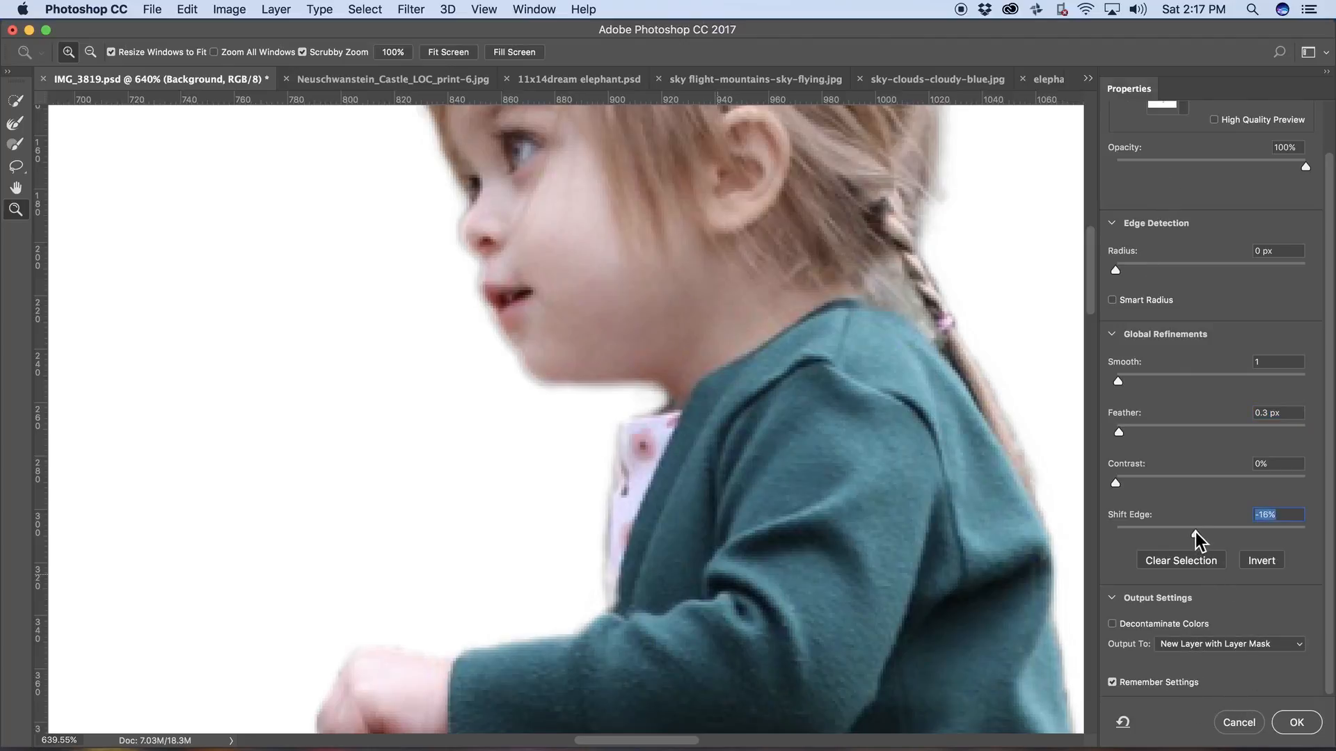
click(1297, 723)
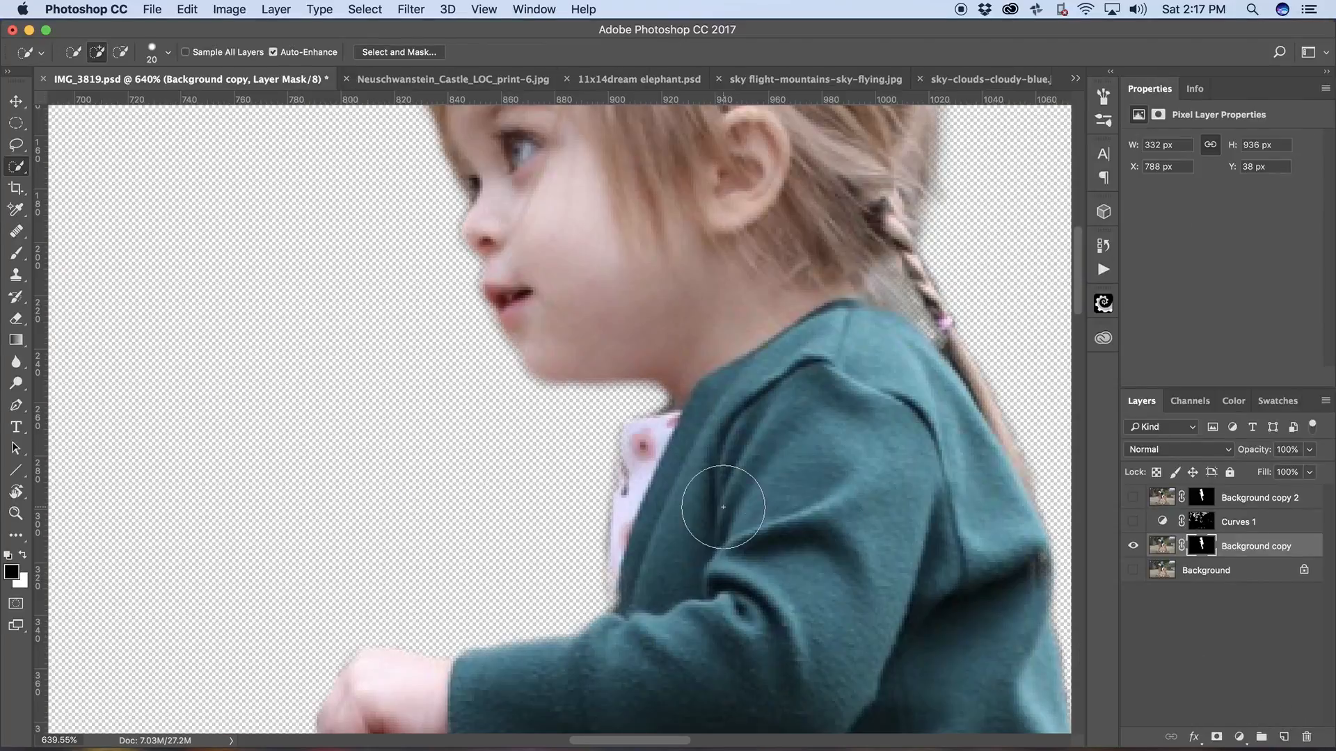
- Compare the child's cutout with the original photo by toggling the Background layer's visibility, and leave that layer hidden
scroll(723, 507, down, 5)
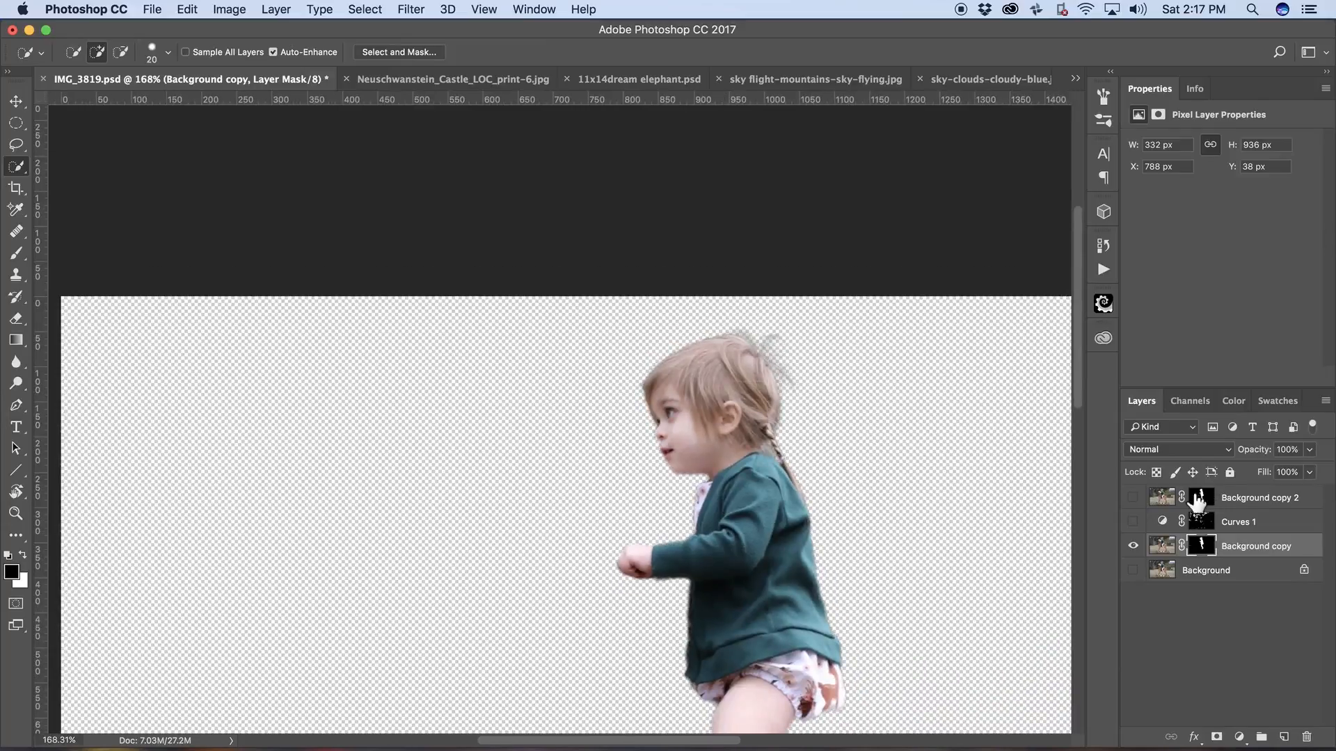
click(1133, 570)
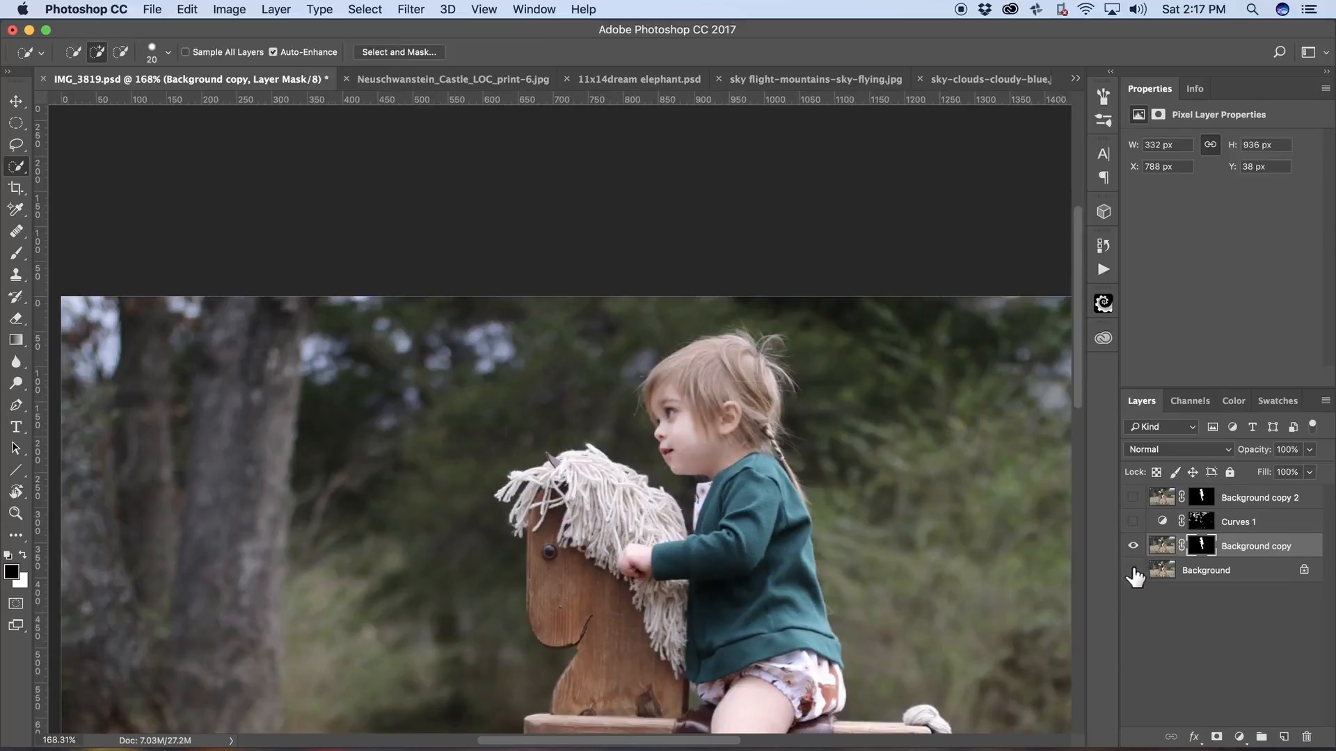
click(1135, 573)
click(1133, 570)
click(1134, 571)
click(1133, 571)
click(1133, 571)
mouse_move(775, 522)
mouse_down()
mouse_move(609, 286)
mouse_move(616, 332)
mouse_up()
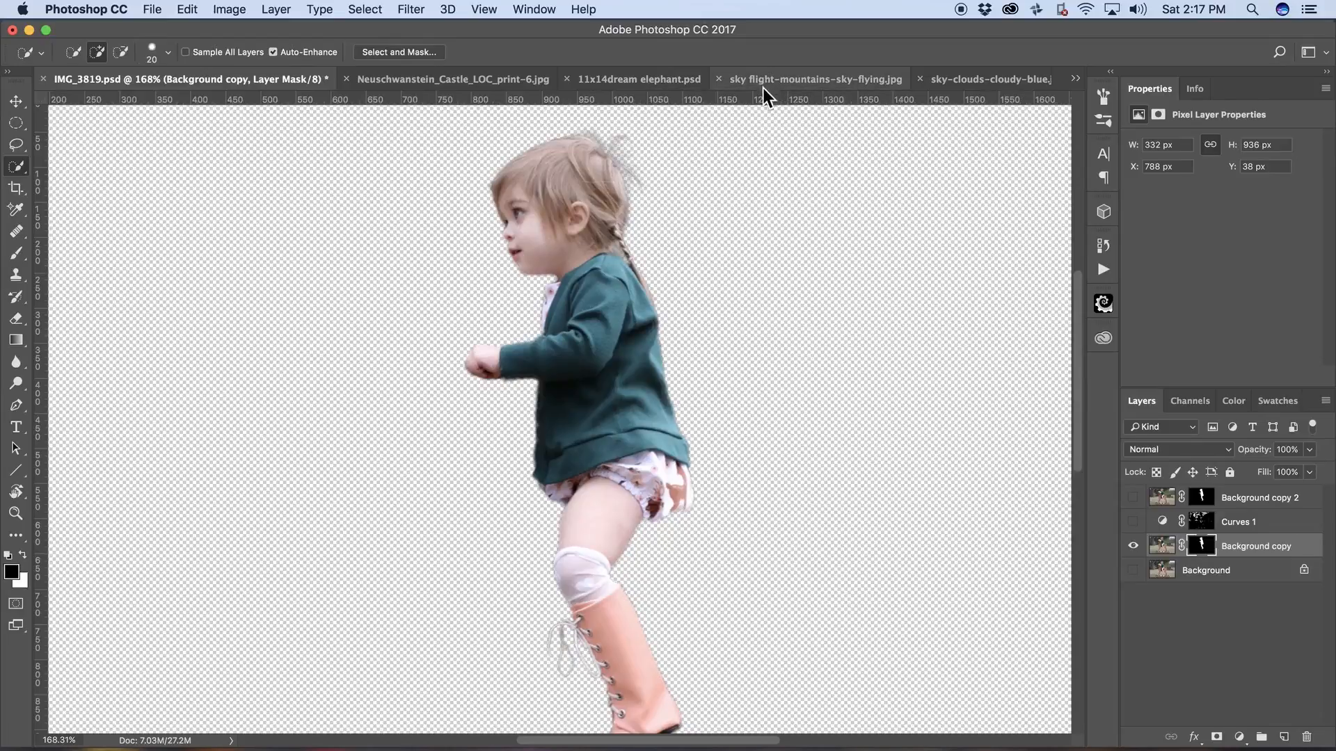
mouse_move(745, 218)
mouse_down()
mouse_move(727, 240)
mouse_move(510, 278)
mouse_move(757, 223)
mouse_up()
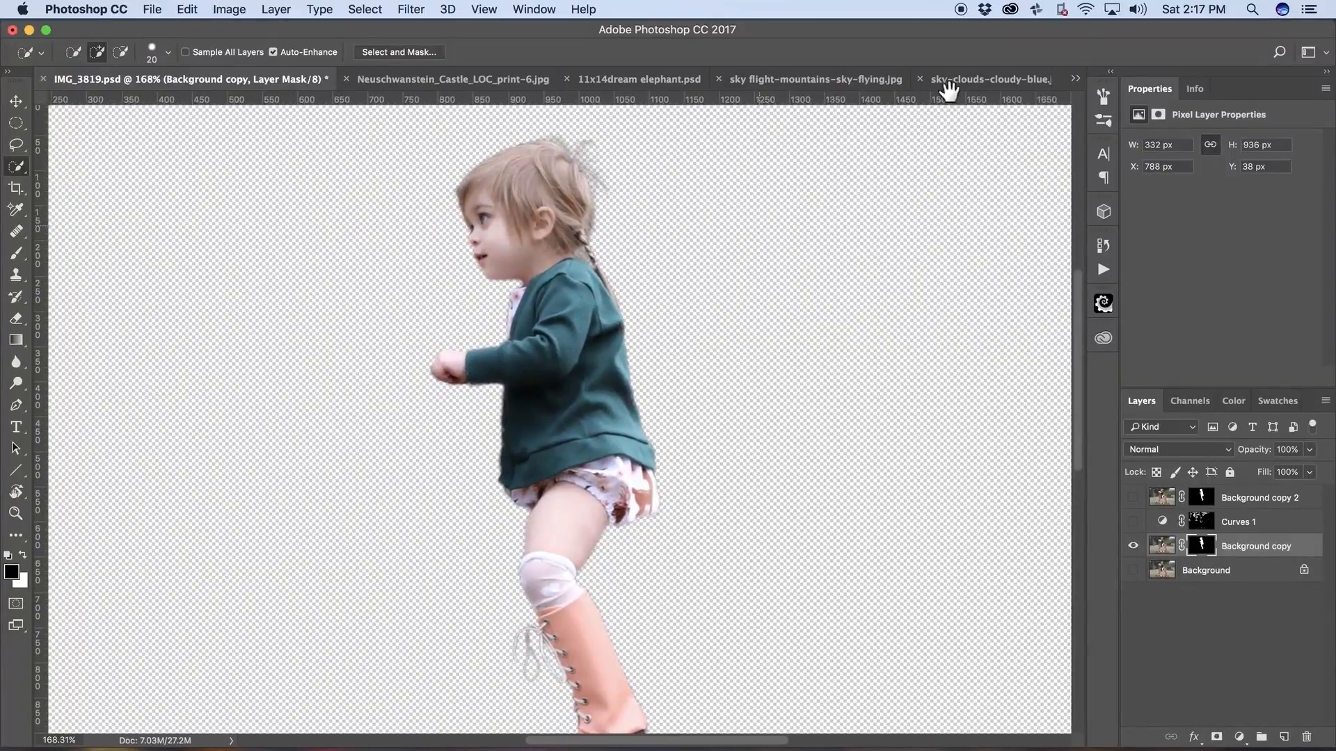
- Copy the elephant's Subject [Flat] layer from elephant.psd into the sky flight-mountains-sky-flying.jpg document and place it above the clouds
click(865, 78)
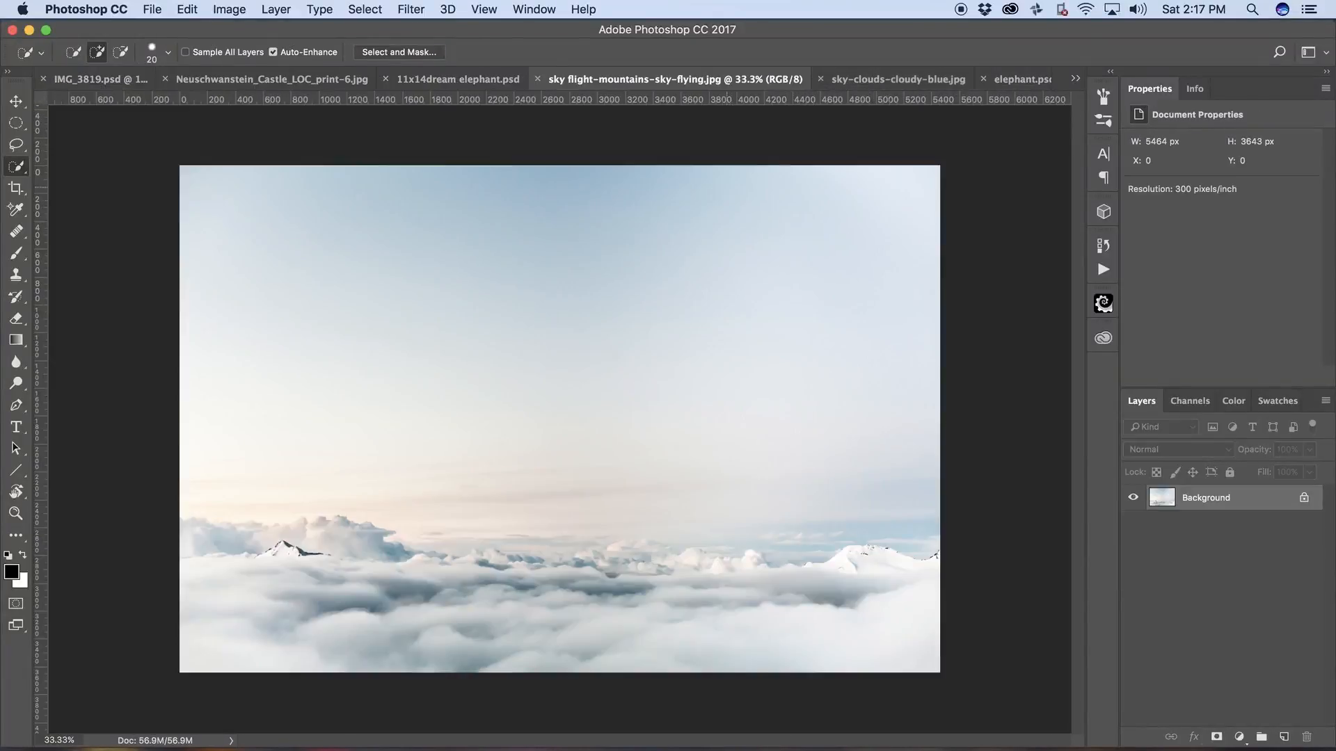
click(1000, 81)
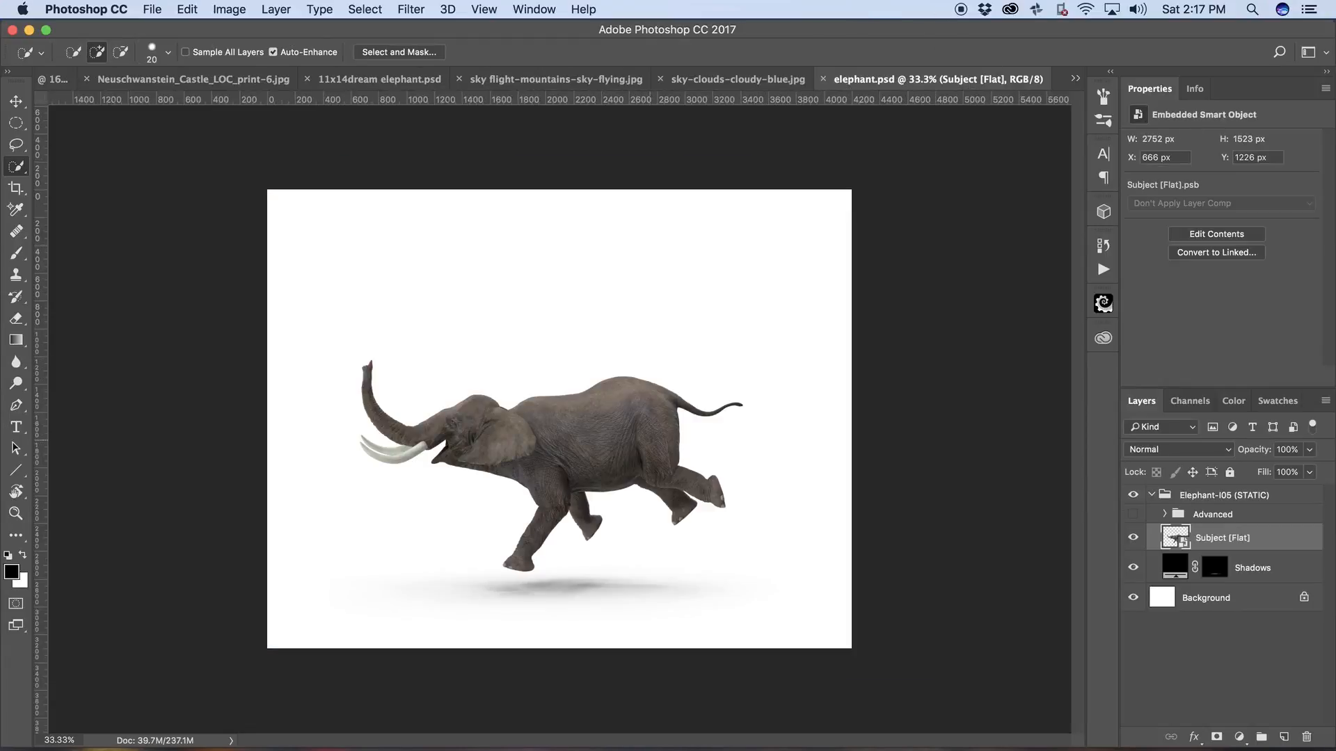
key(v)
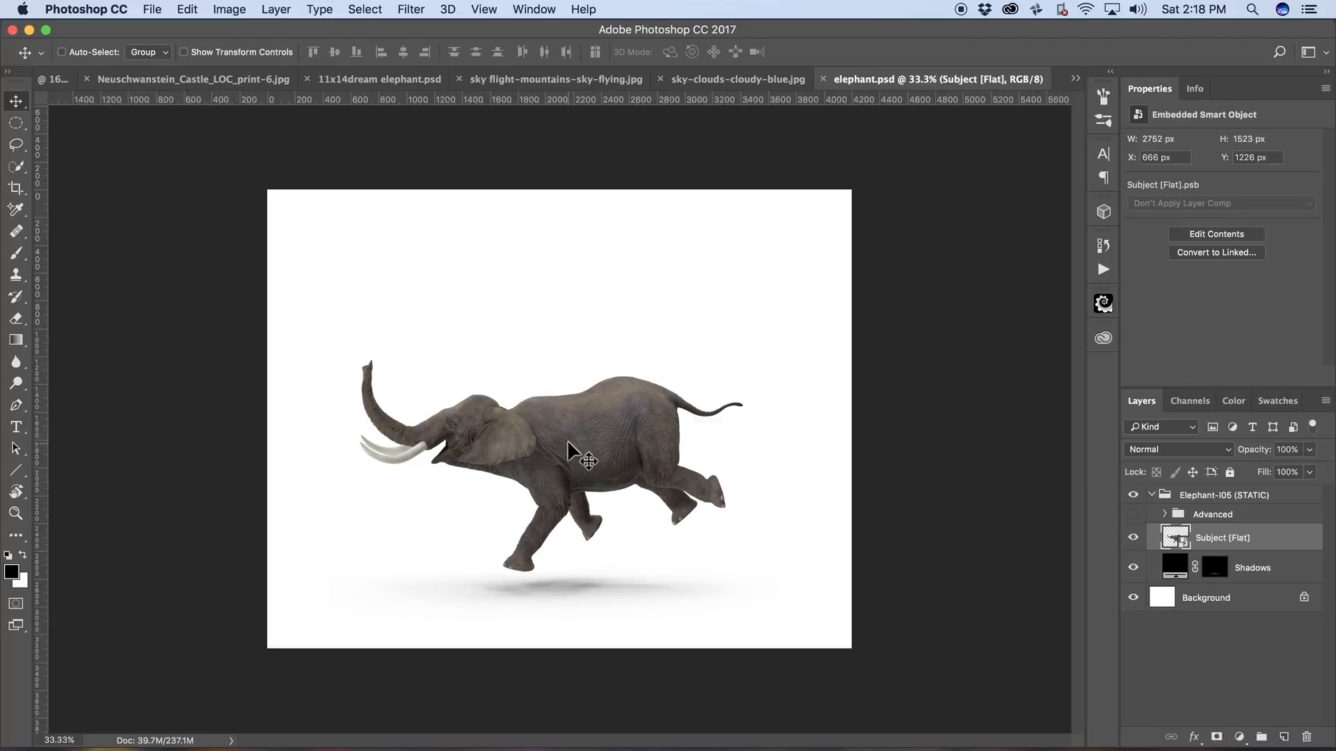
drag(591, 441, 580, 88)
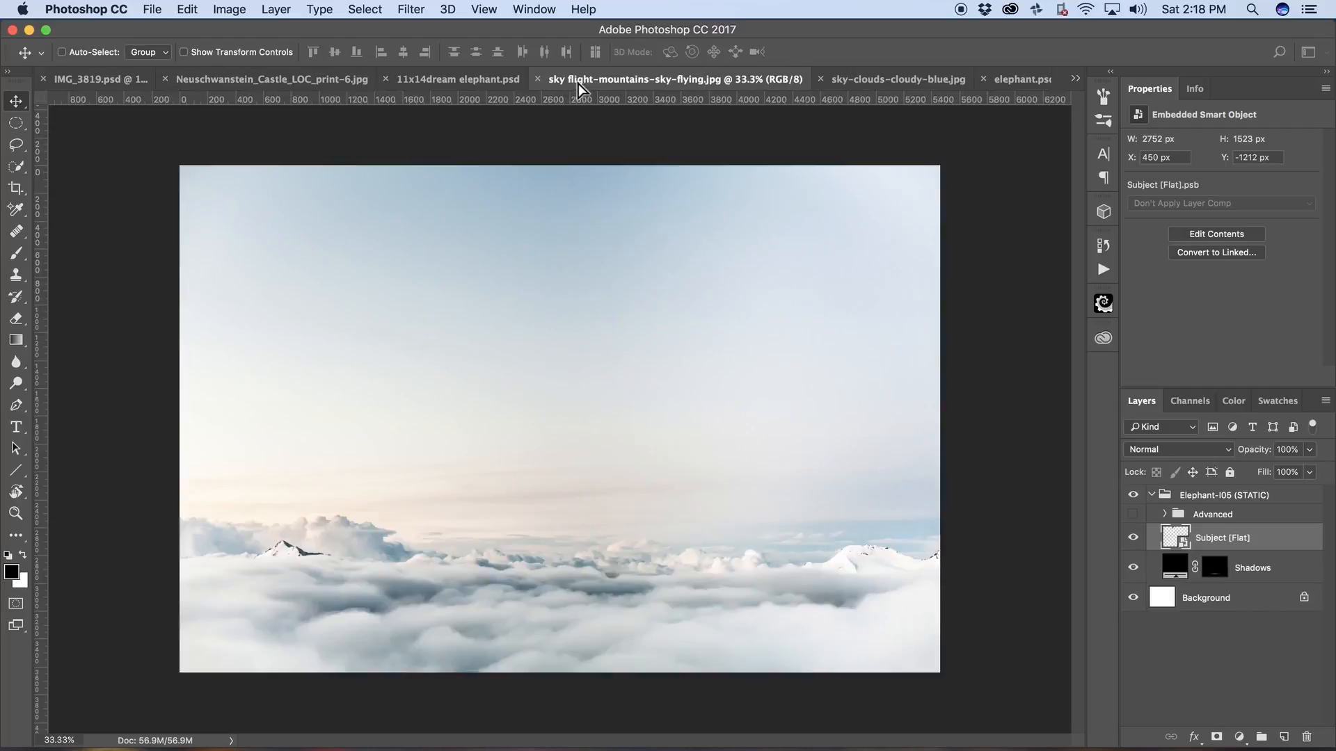
drag(643, 500, 647, 471)
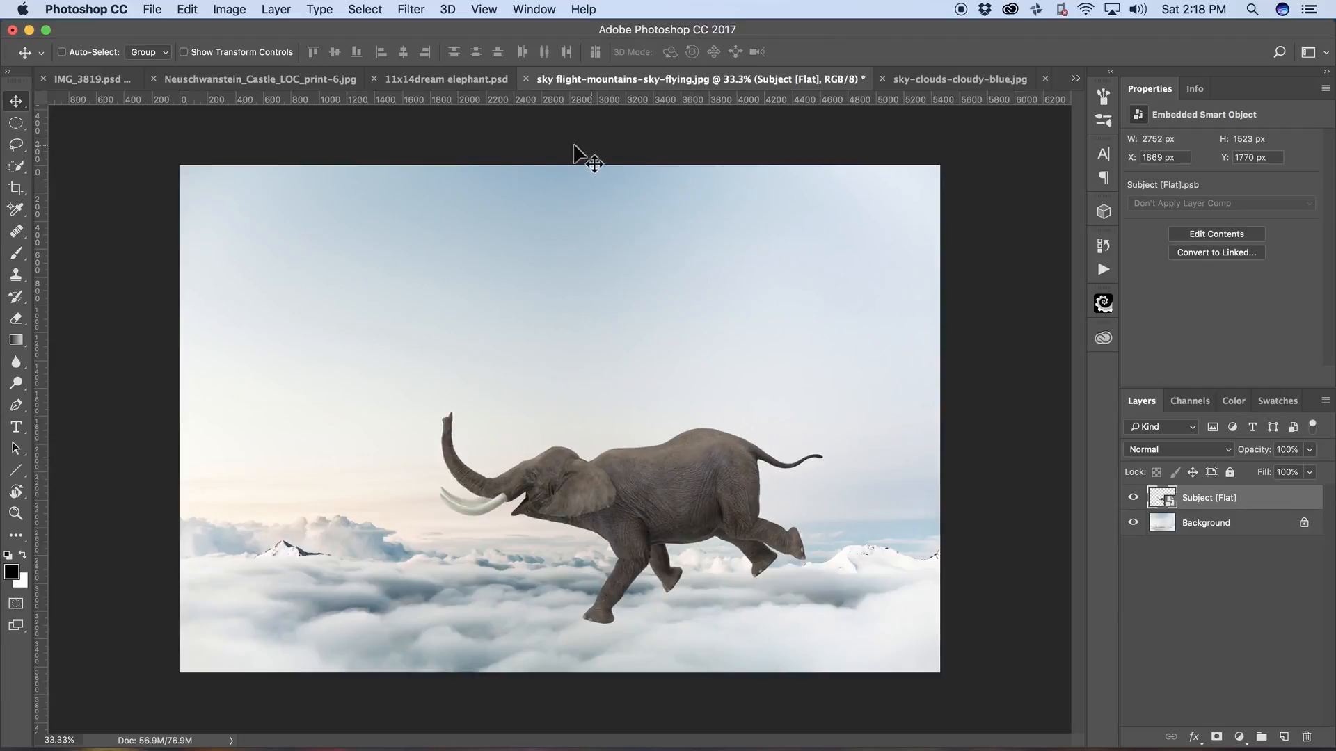
- Copy the child's masked layer from IMG_3819.psd into the mountain sky document and seat the child on the elephant's back
click(103, 79)
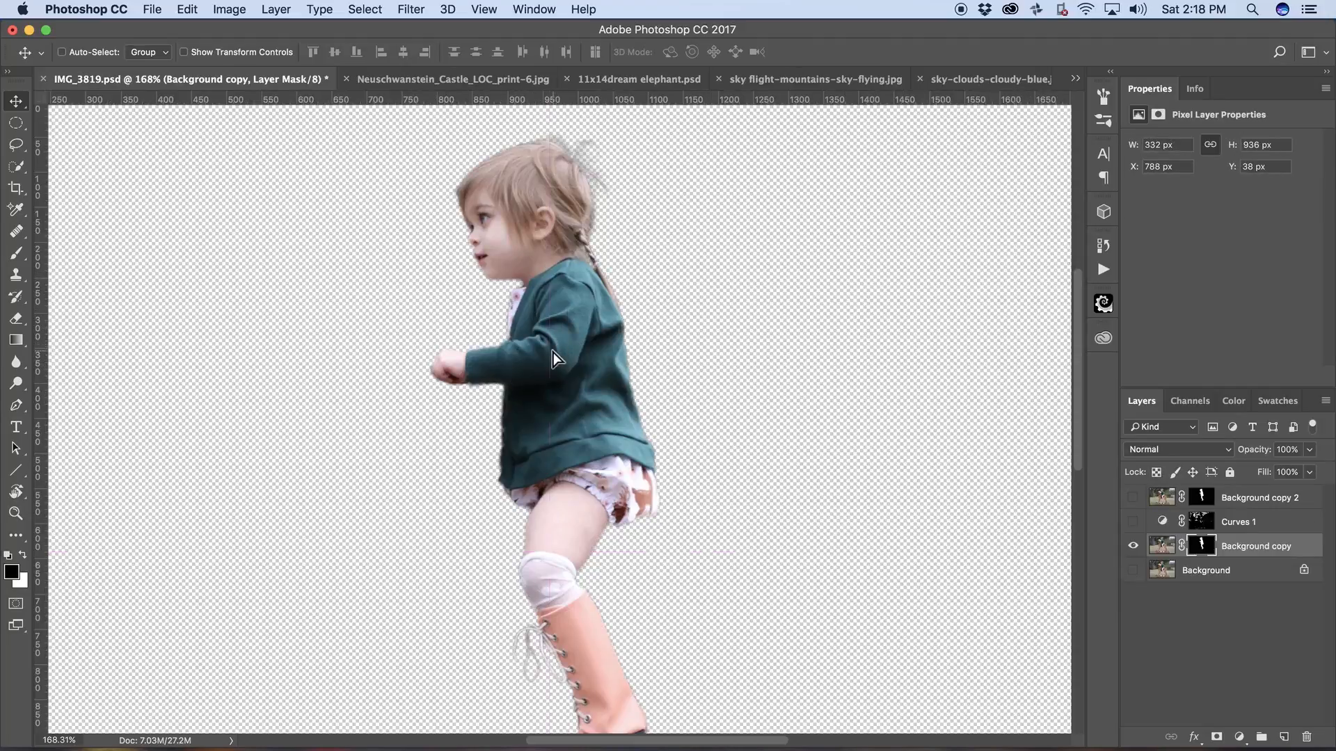
drag(557, 343, 649, 402)
drag(617, 445, 797, 421)
key(z)
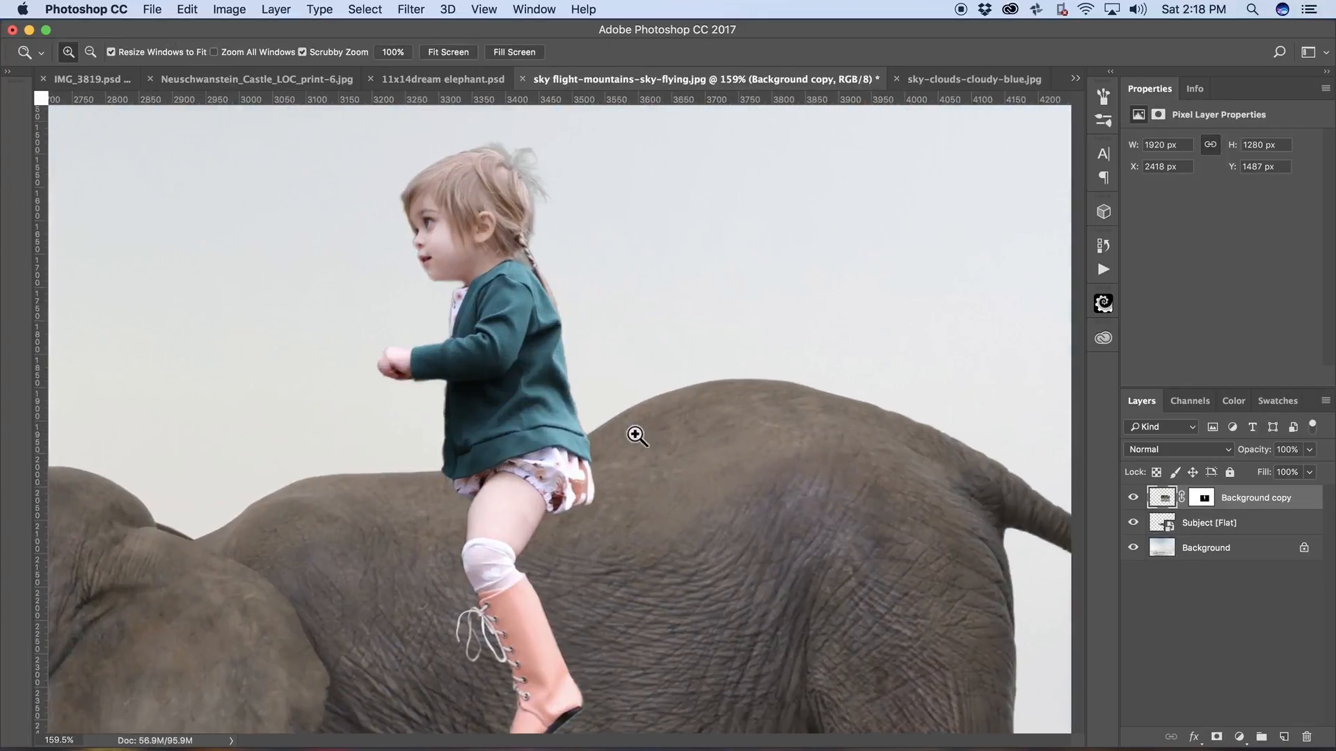
key(v)
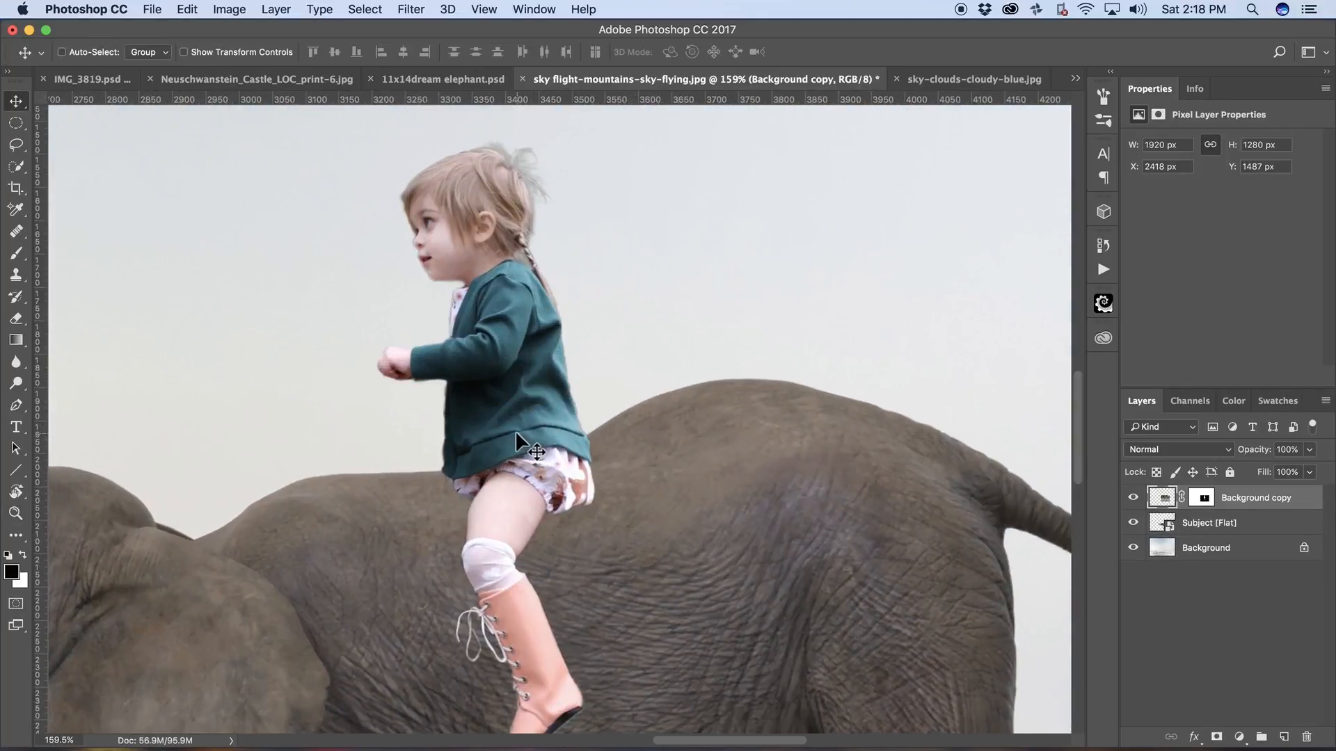
drag(517, 441, 515, 412)
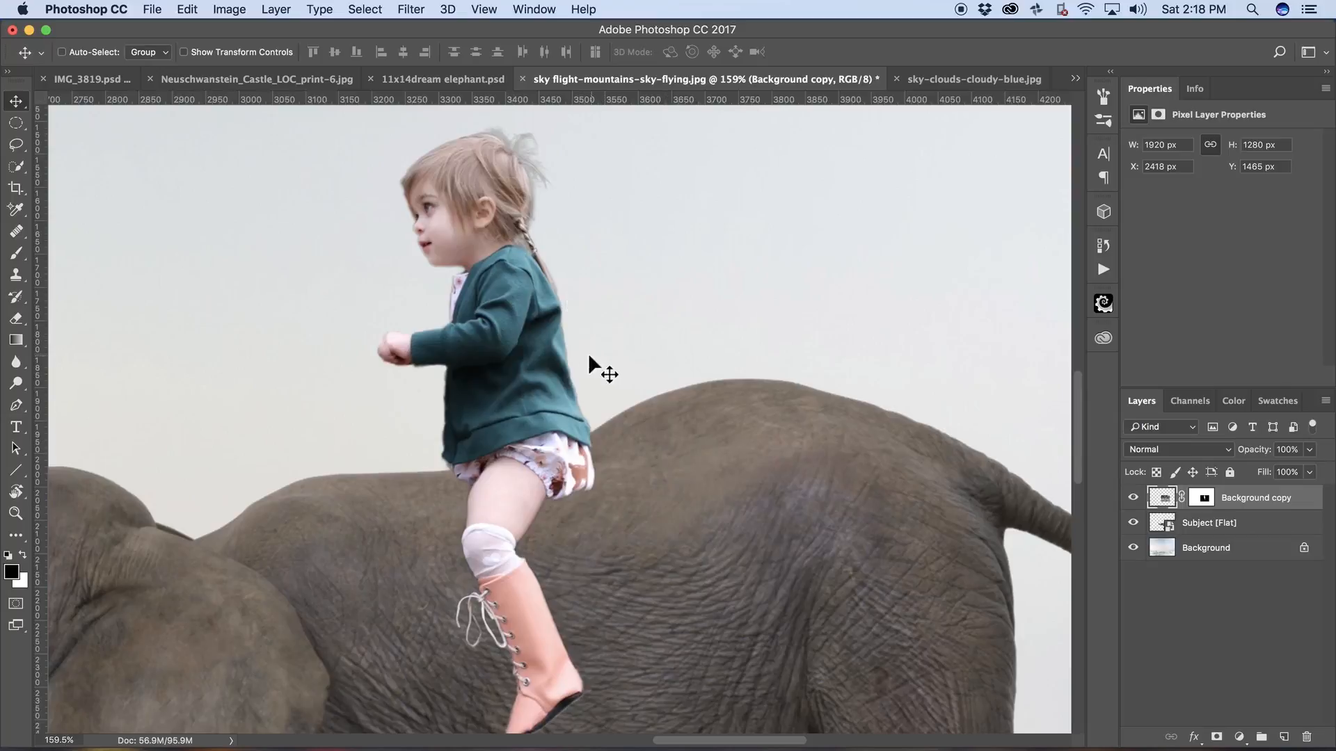
- Examine the cutout edges of the child's hair, jacket and leg against the sky and elephant
key(z)
drag(498, 318, 614, 426)
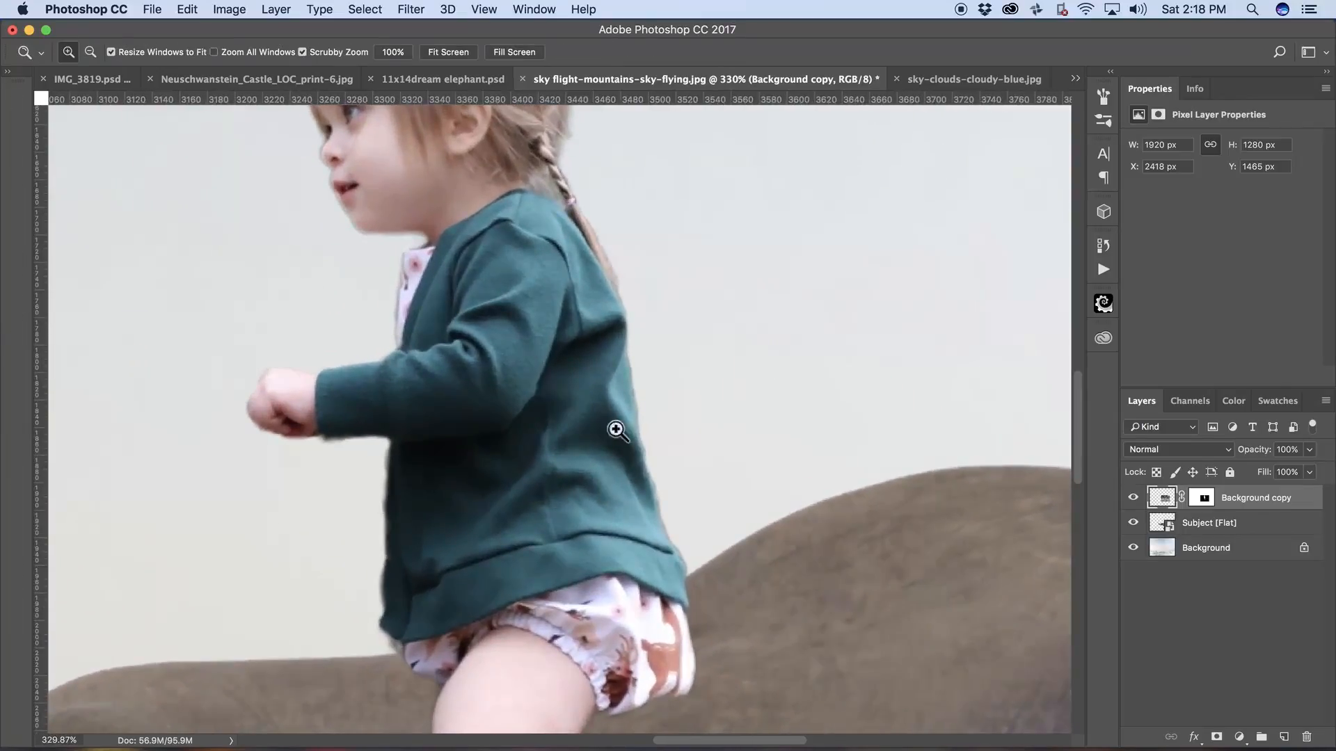
key(v)
drag(501, 349, 567, 595)
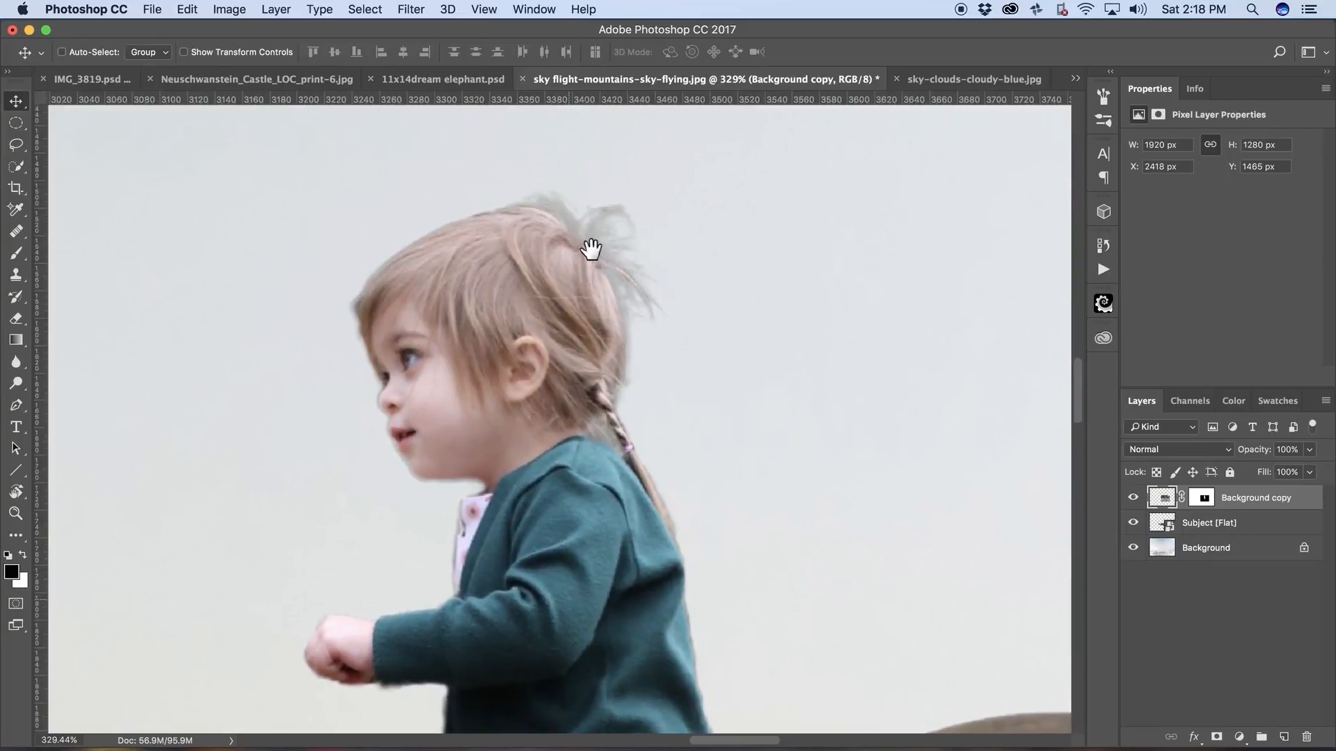
drag(587, 545, 587, 328)
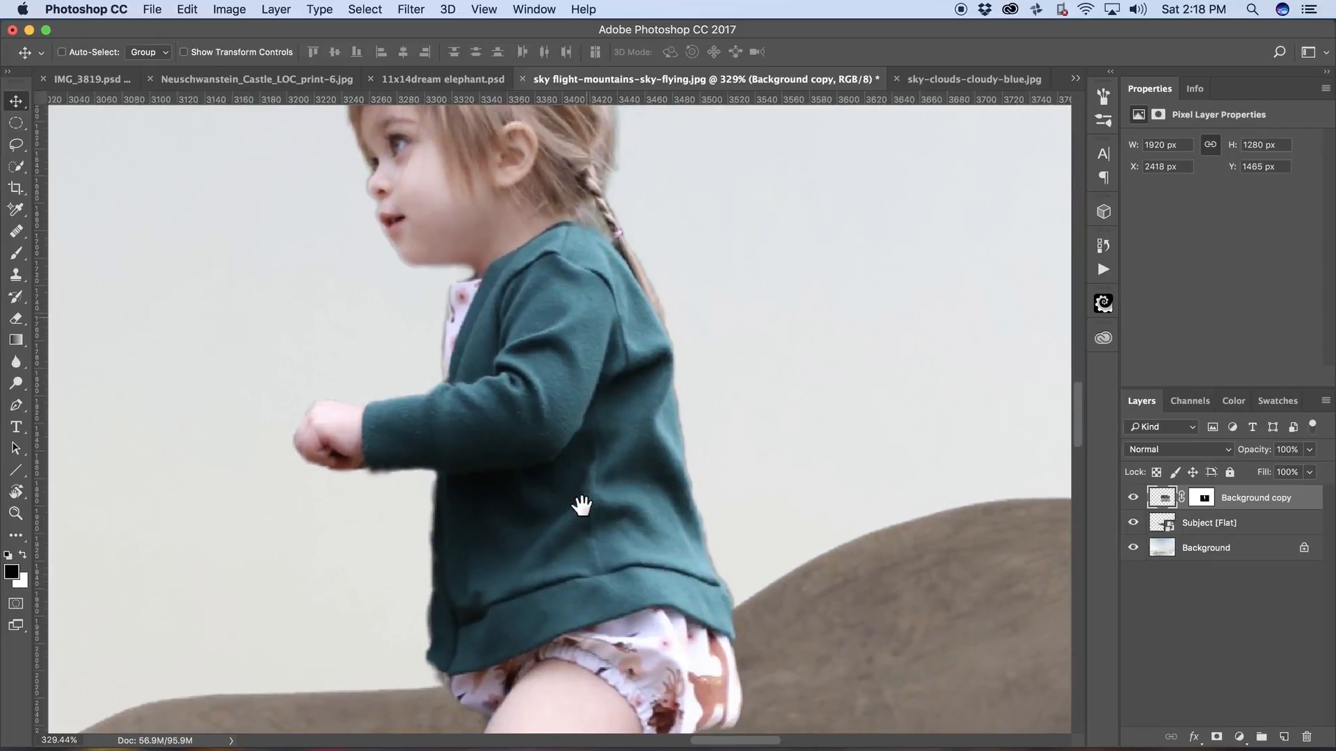
drag(582, 501, 590, 371)
scroll(658, 322, down, 10)
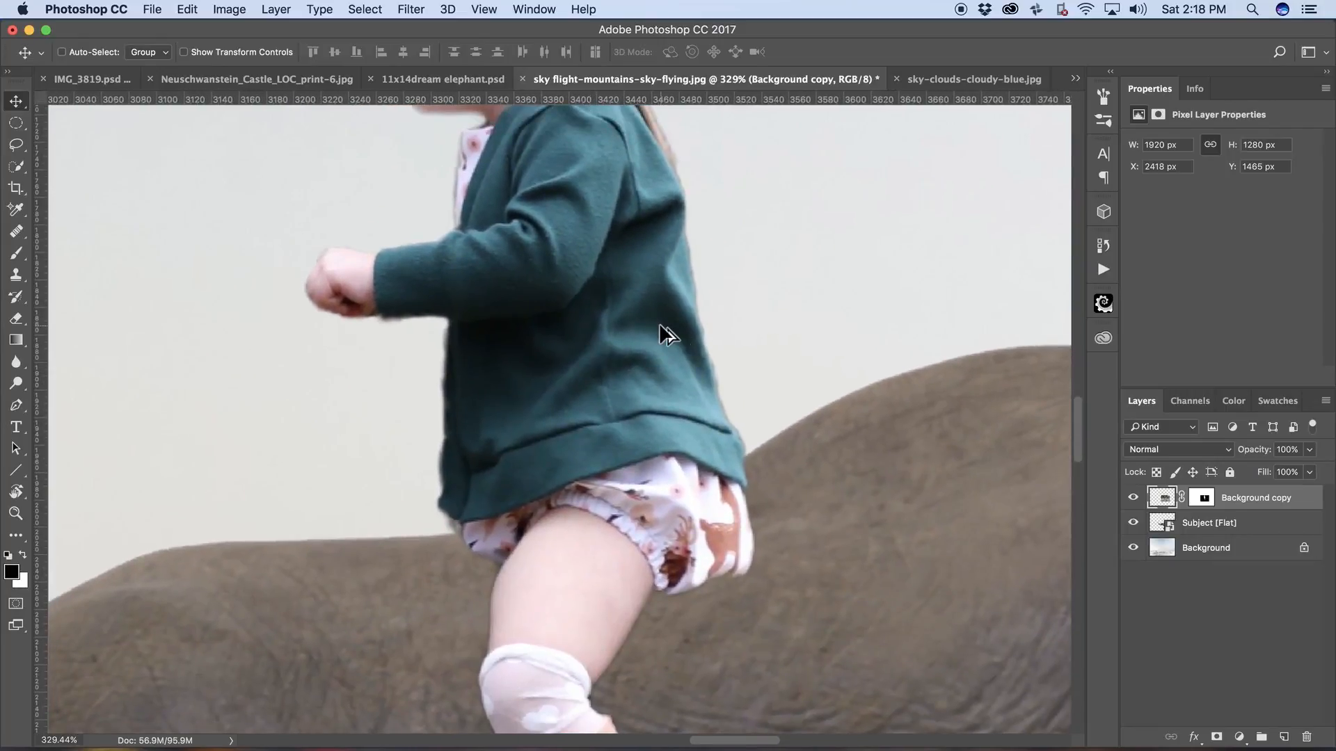
scroll(658, 323, down, 2)
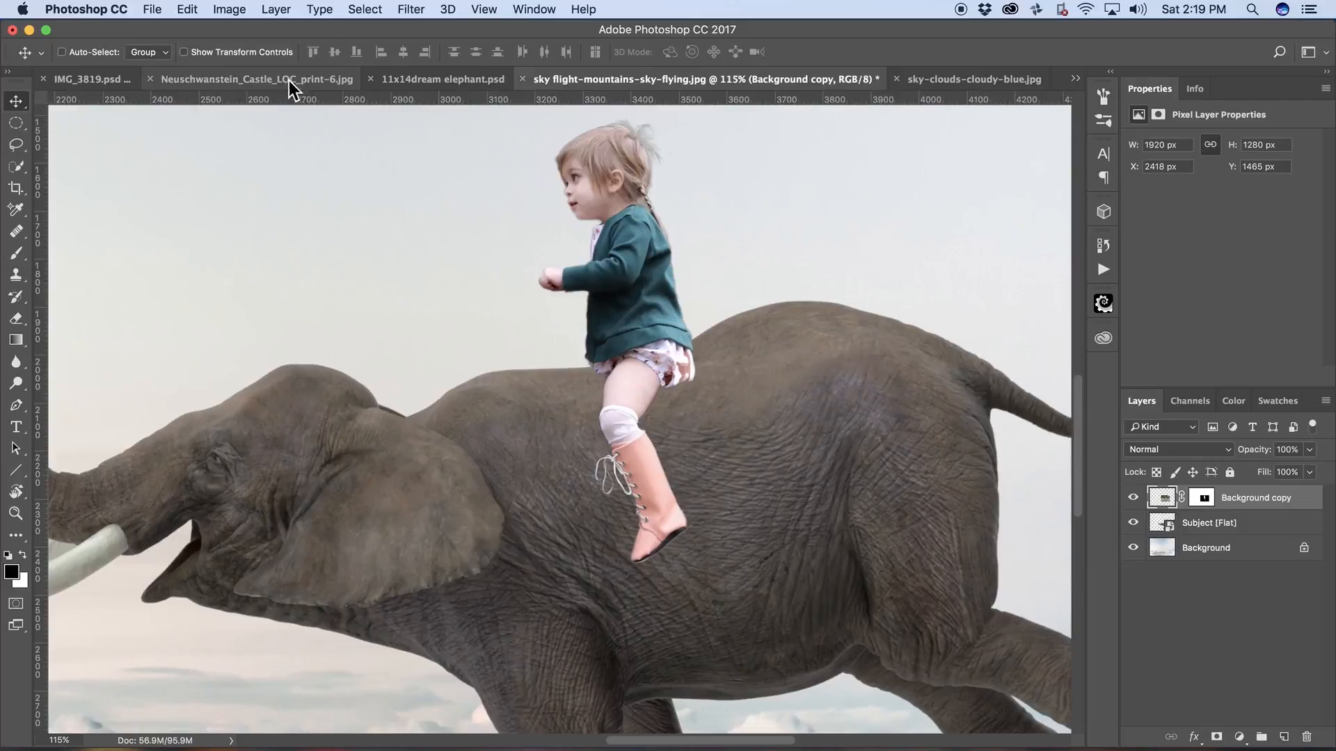
- Switch to the Neuschwanstein castle photo and open the castle selection in Select and Mask
click(290, 81)
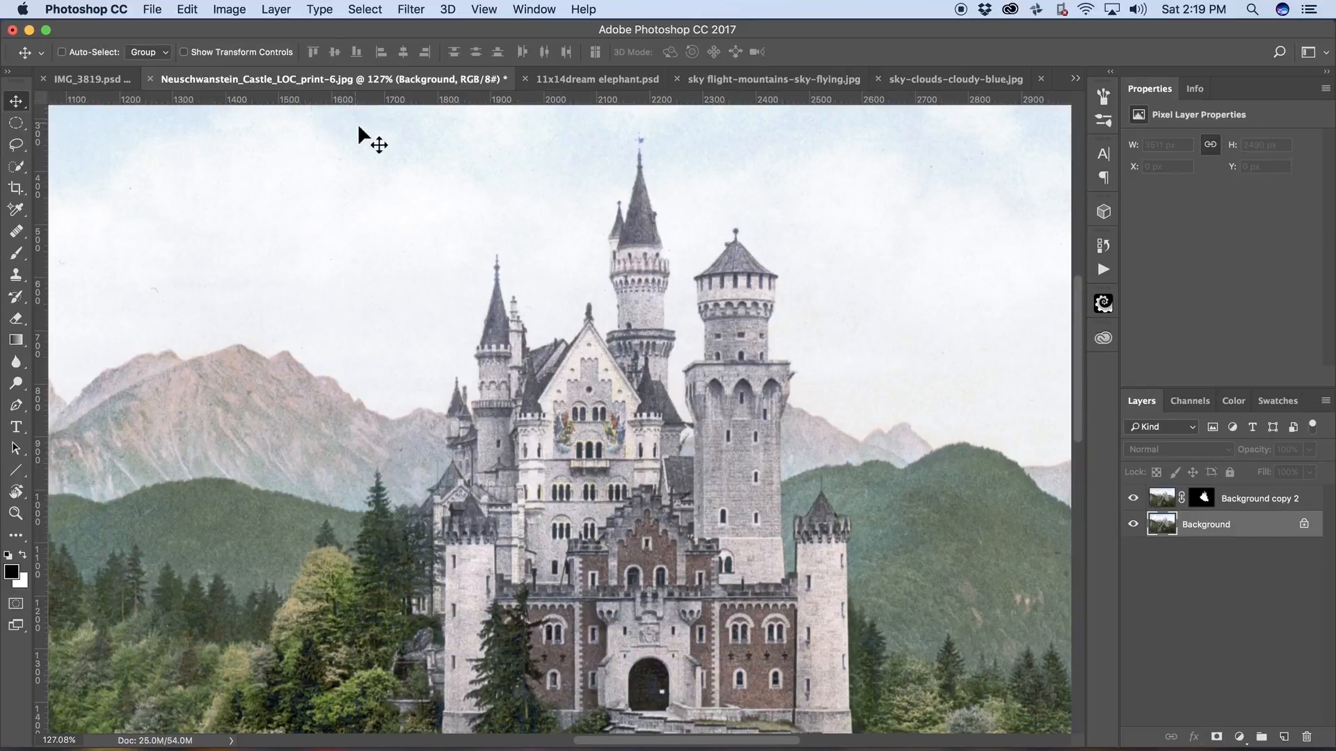
scroll(759, 490, down, 4)
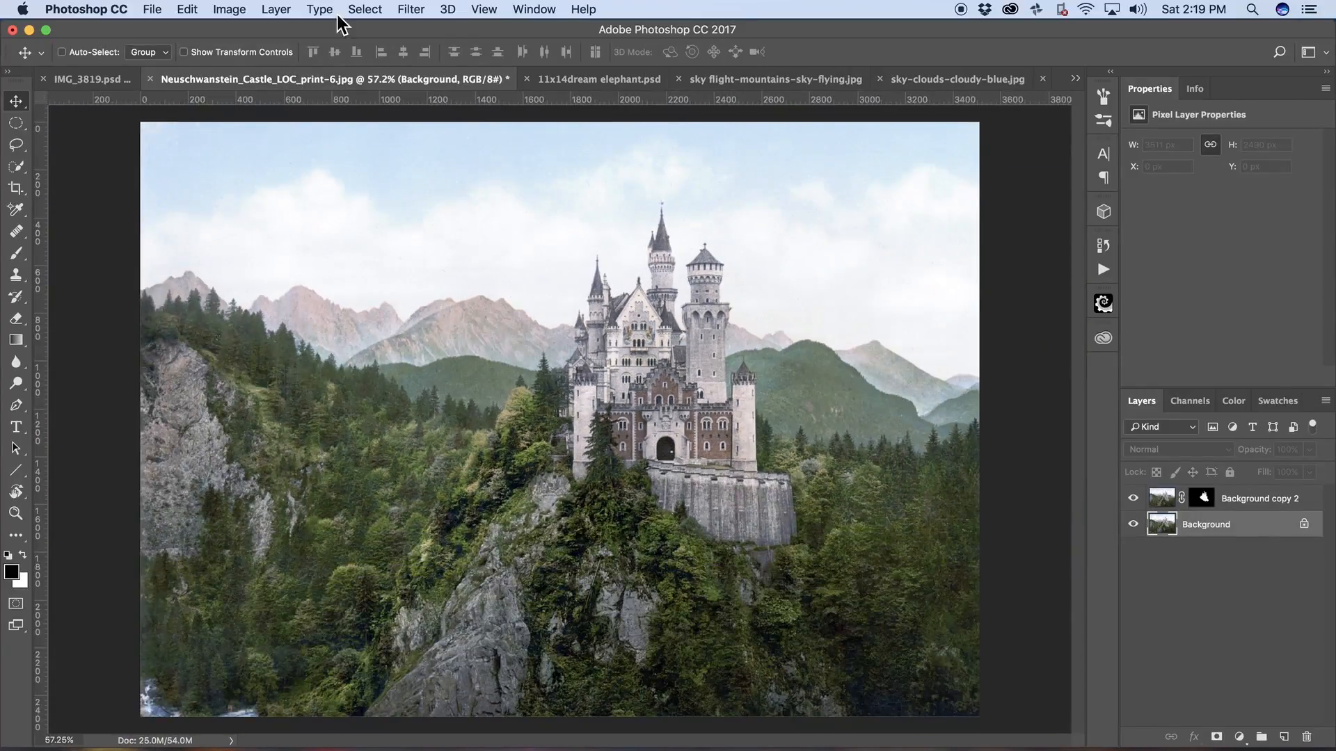
click(18, 169)
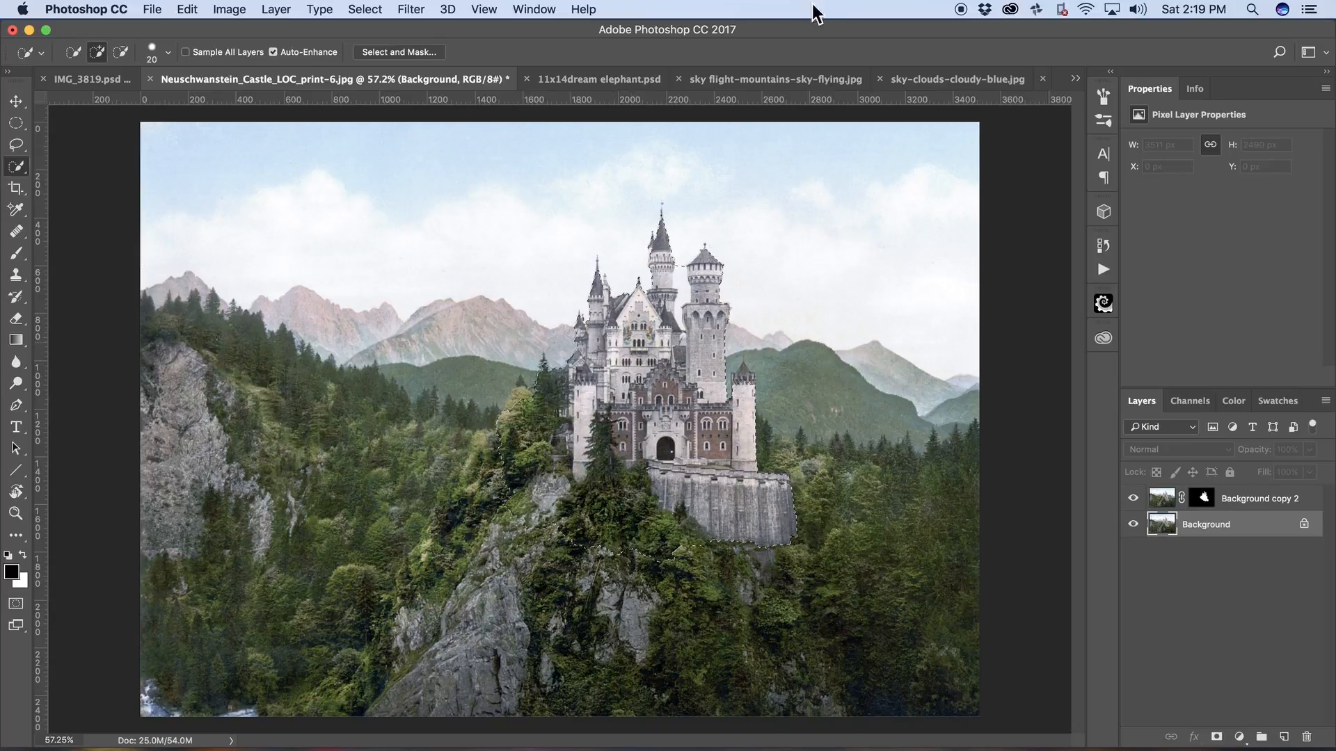
click(405, 52)
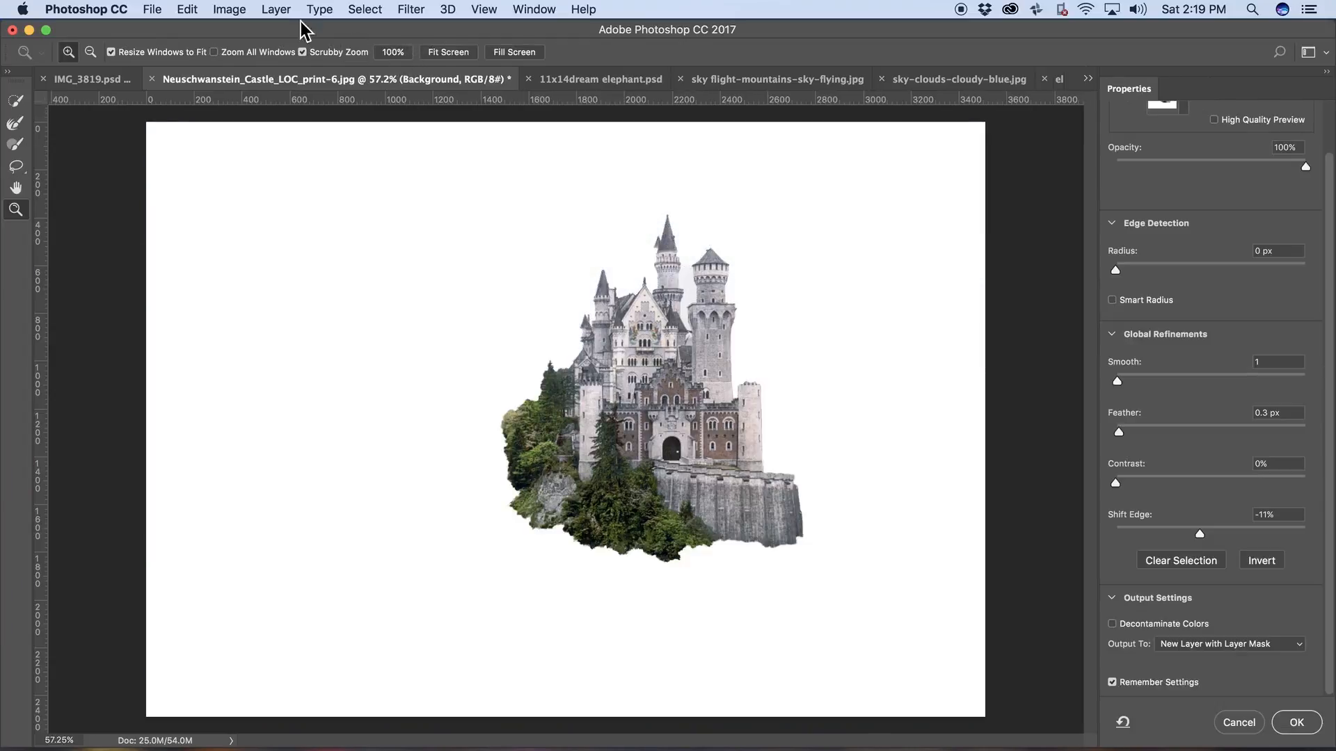
- Compare the castle cutout's towers and spires with the original photo to find parts missing from the selection
drag(638, 331, 678, 391)
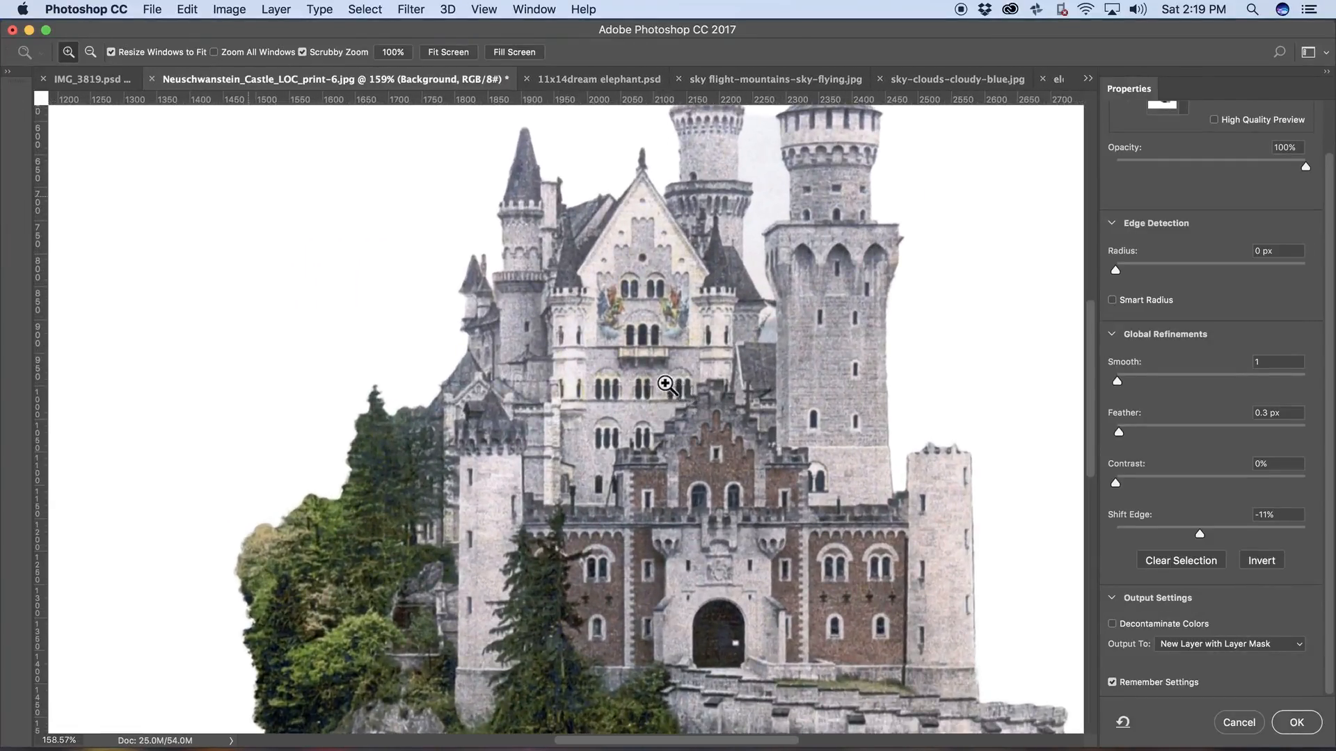
drag(619, 349, 573, 553)
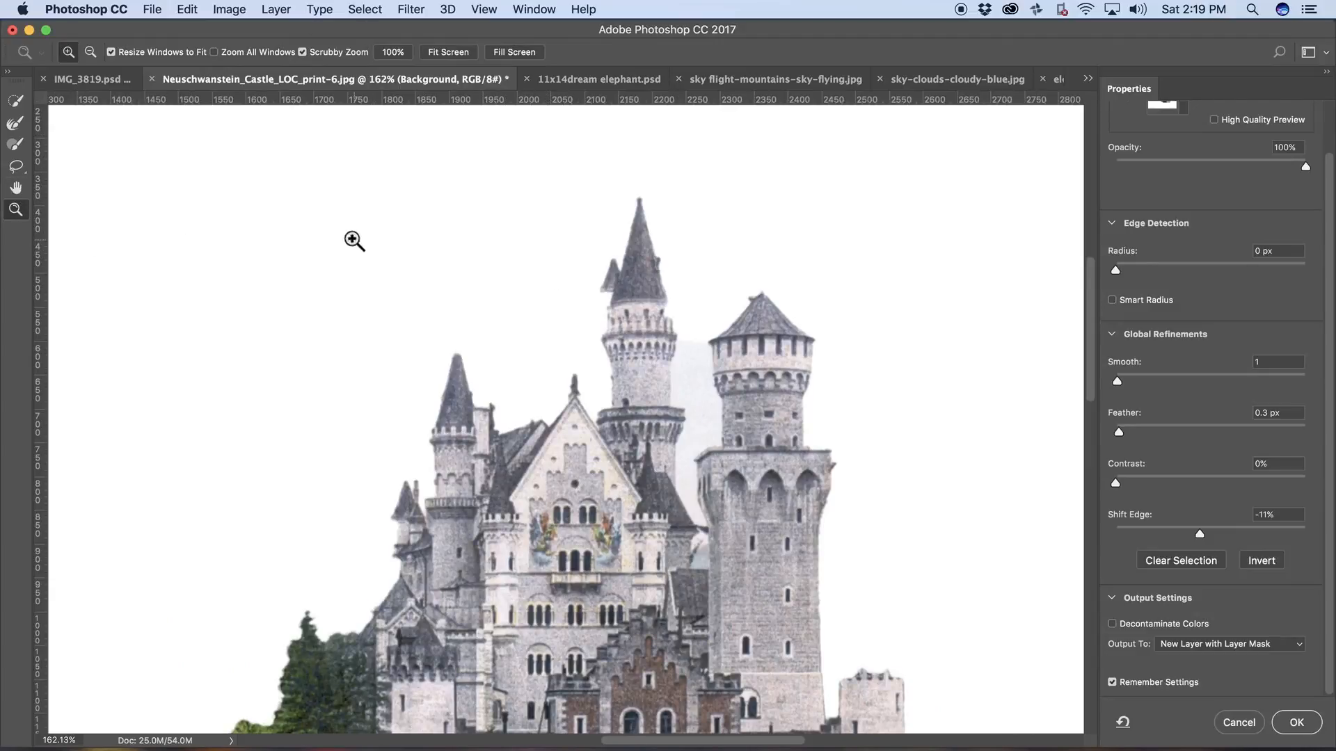
click(16, 103)
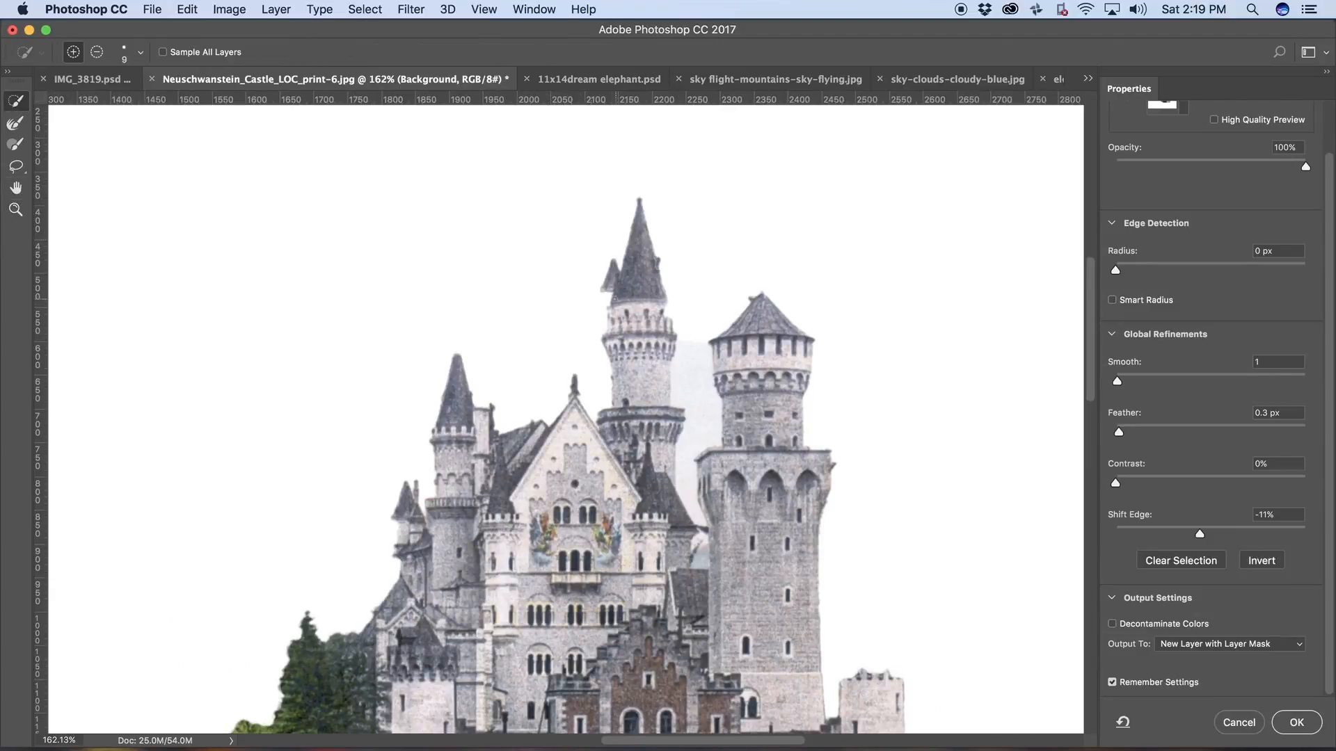
key(x)
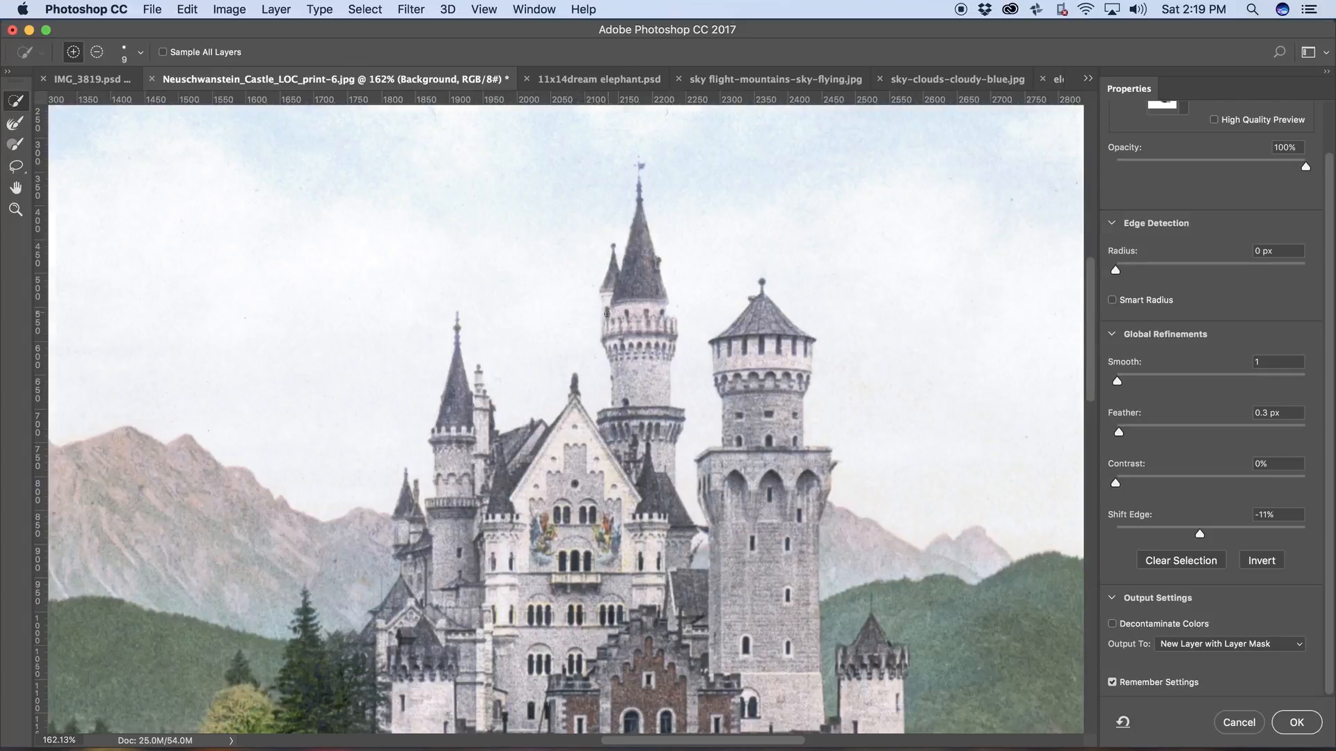
key(x)
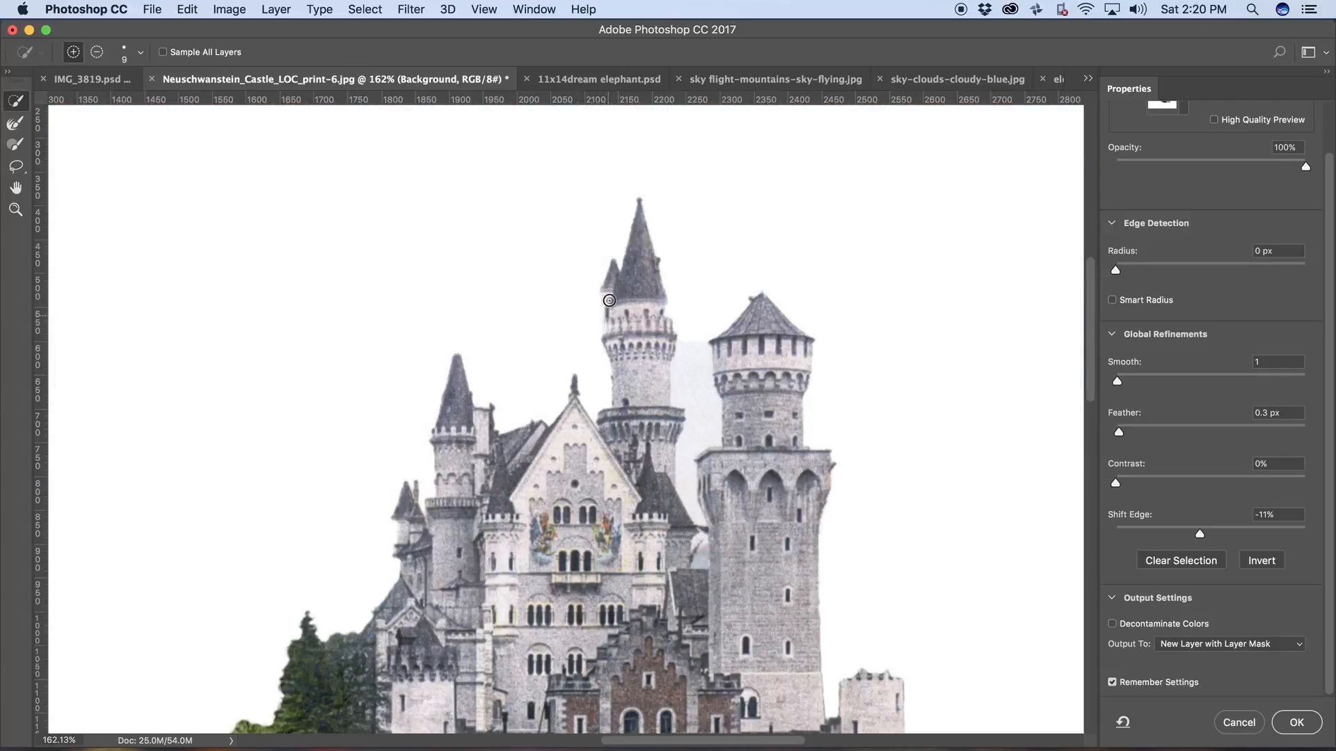
key(x)
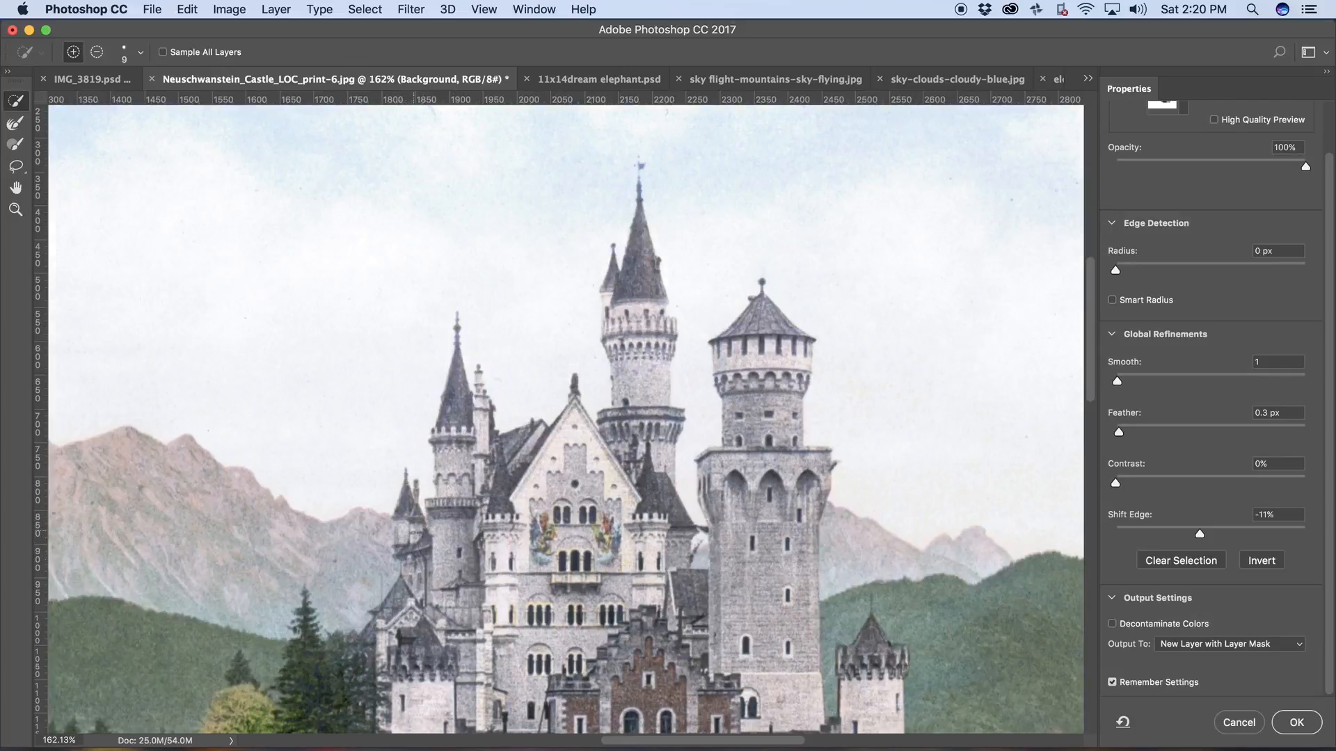
key(x)
key(x)
key(x)
key(x)
scroll(759, 459, down, 3)
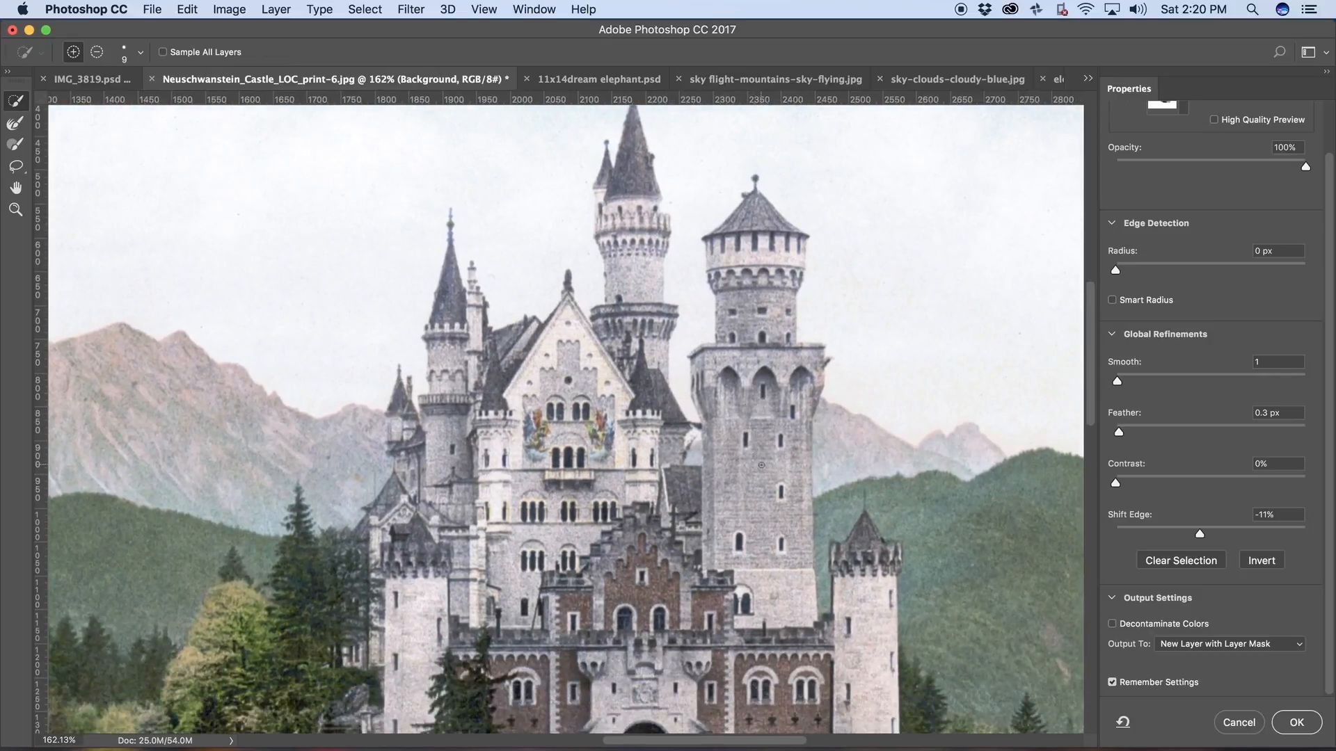
key(z)
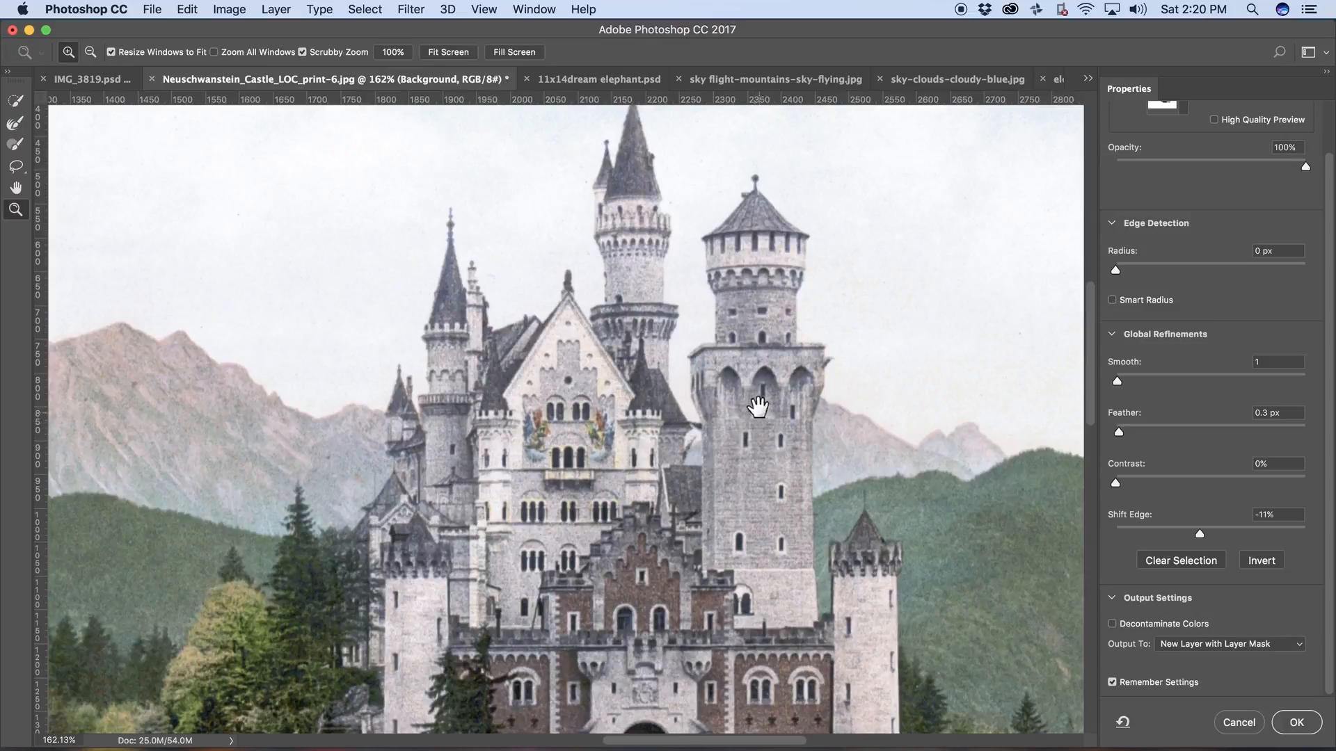
drag(758, 407, 762, 513)
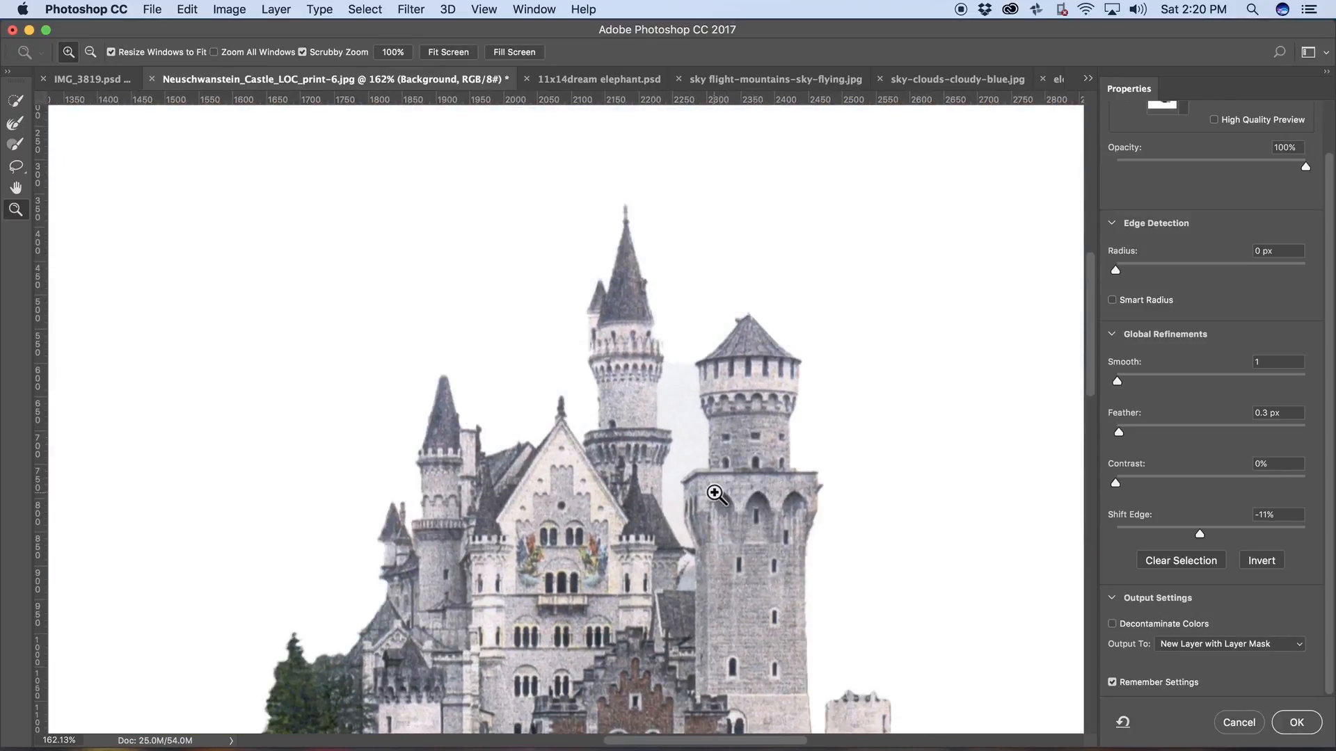
key(x)
key(x)
key(x)
key(x)
key(x)
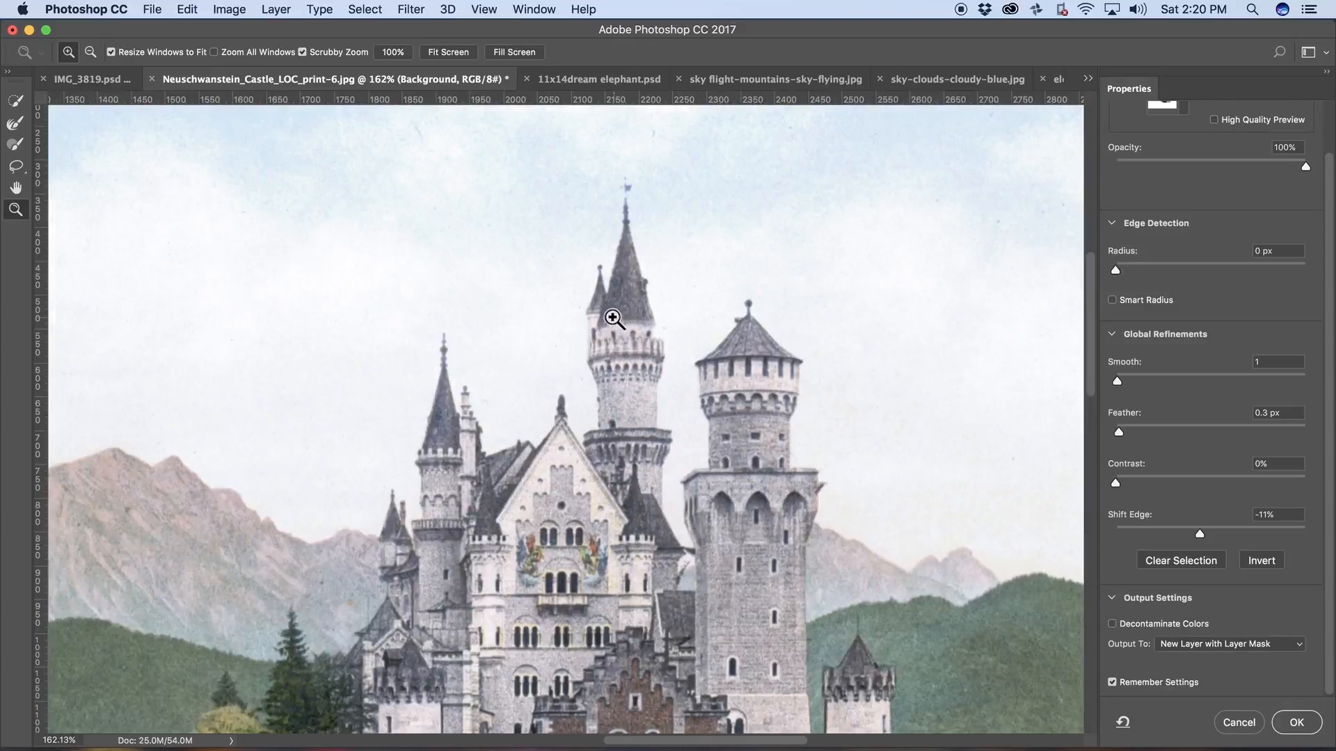
- Recover the missing tips of the castle's spires, gable and turrets with the Refine Edge Brush
key(r)
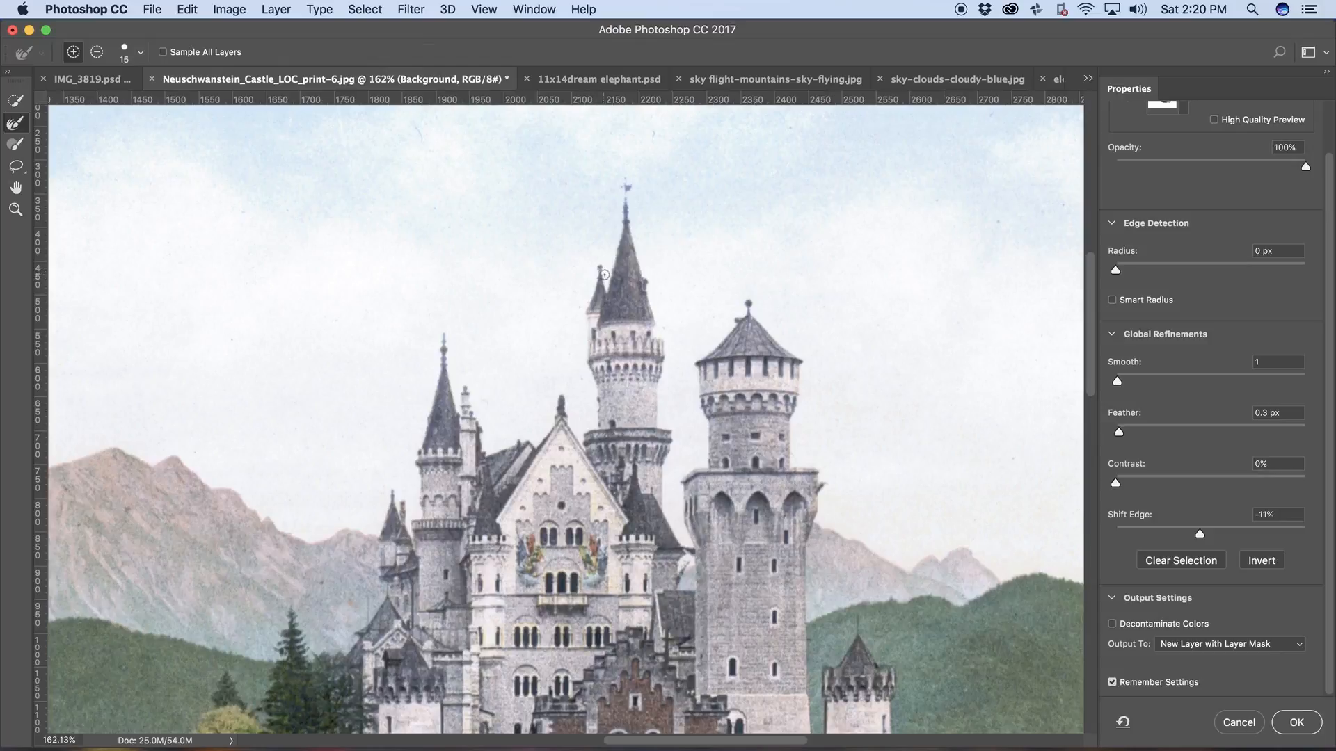
key(x)
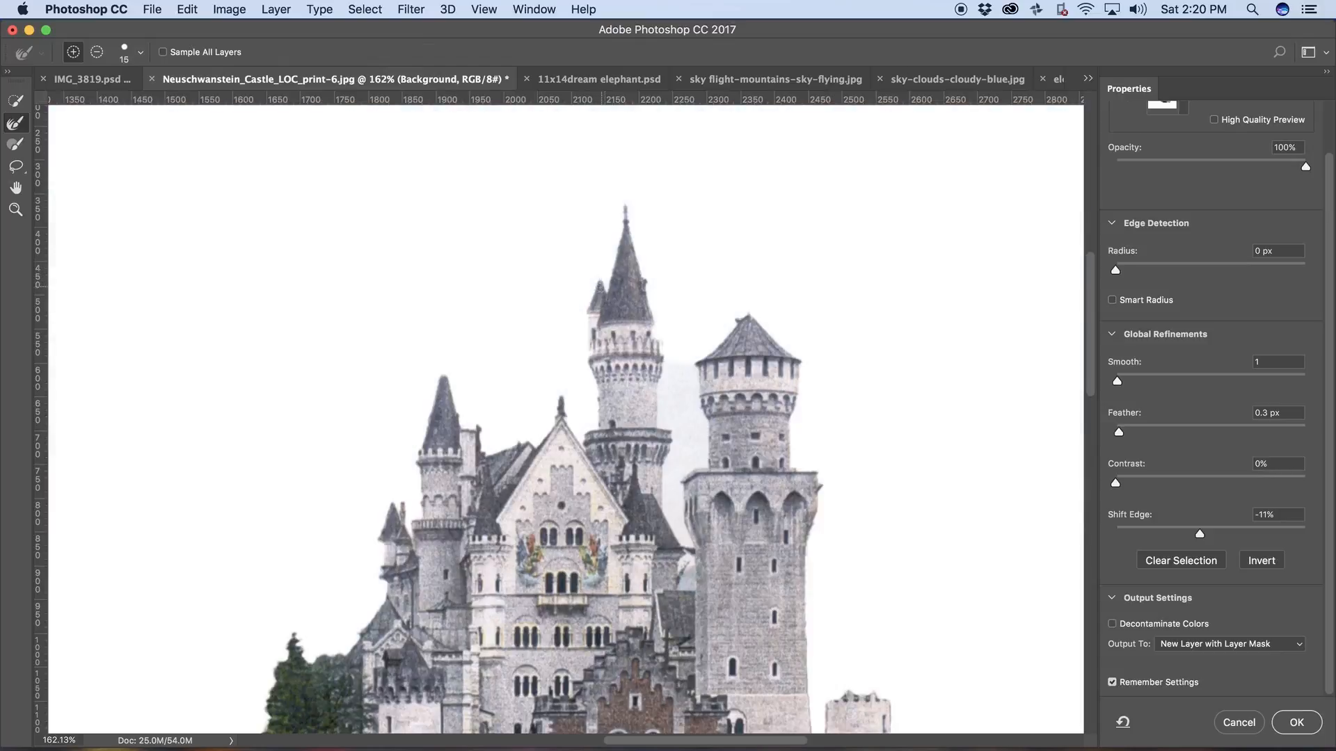
drag(600, 284, 601, 267)
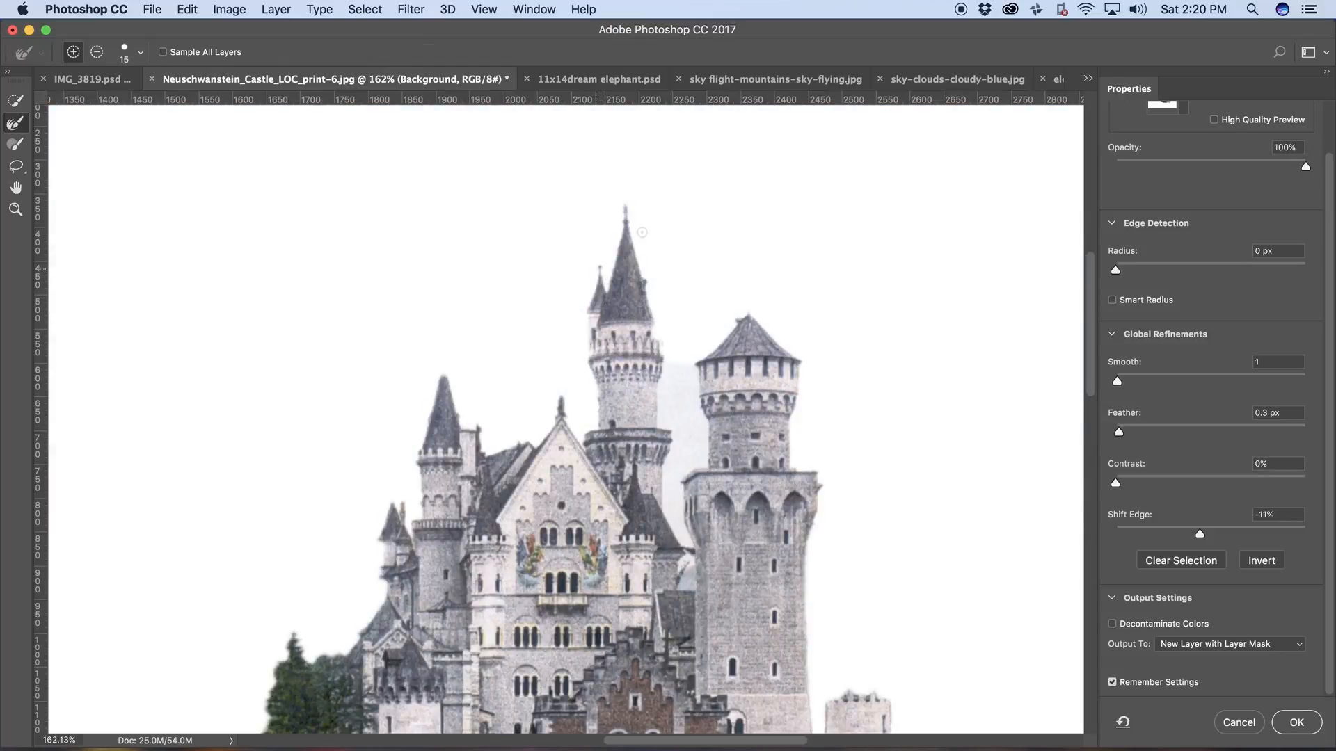
drag(624, 209, 624, 227)
drag(444, 364, 447, 360)
drag(401, 509, 398, 513)
drag(556, 418, 559, 391)
drag(746, 307, 746, 327)
- Check the cutout against the original photo and add the thin pinnacle beside the left spire to the selection
key(x)
key(x)
key(x)
key(x)
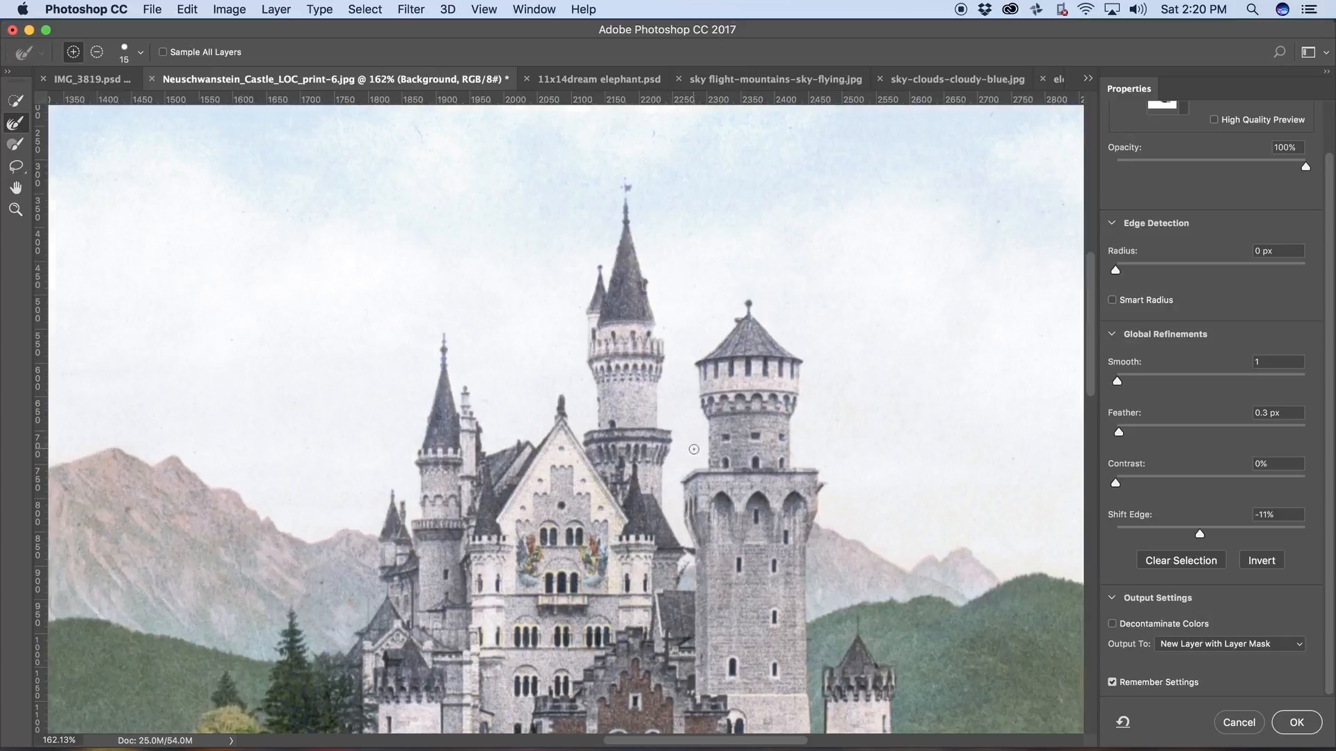
key(x)
key(x)
key(x)
key(x)
mouse_move(465, 430)
mouse_down()
mouse_move(466, 411)
mouse_move(470, 462)
mouse_up()
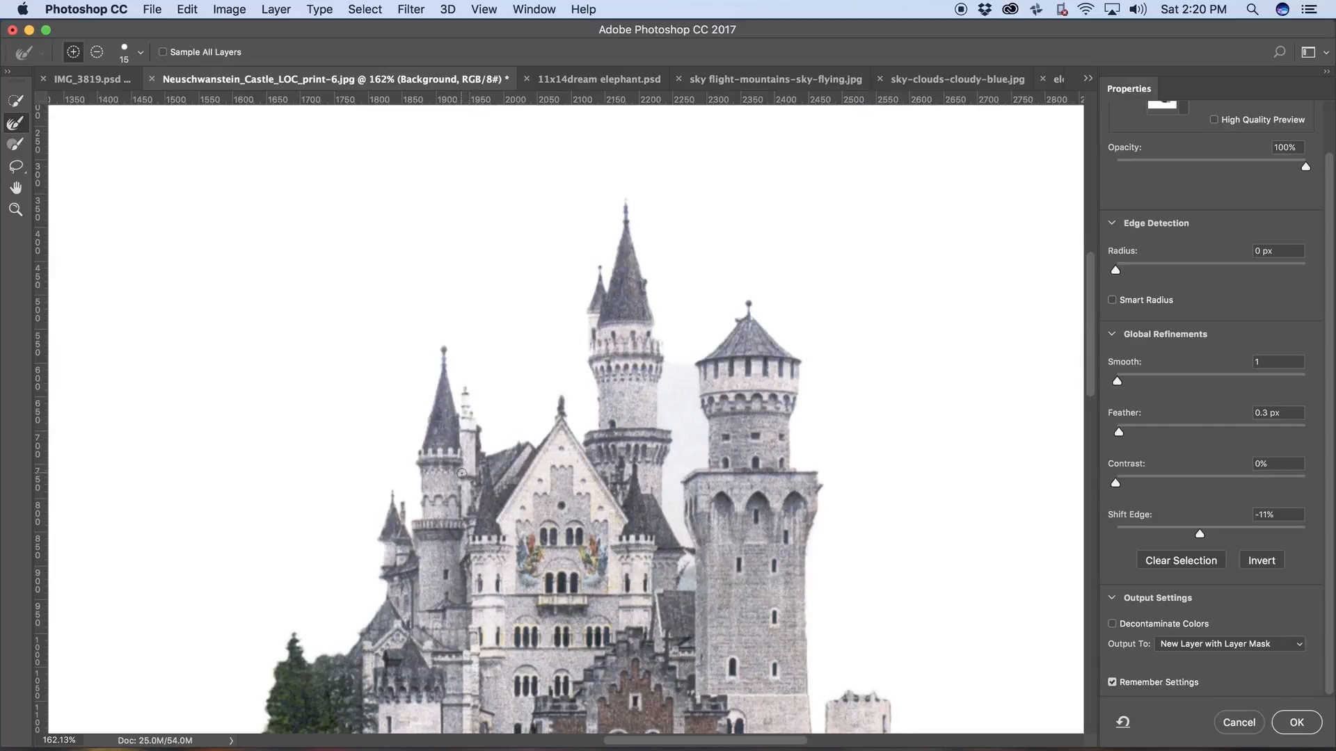
key(w)
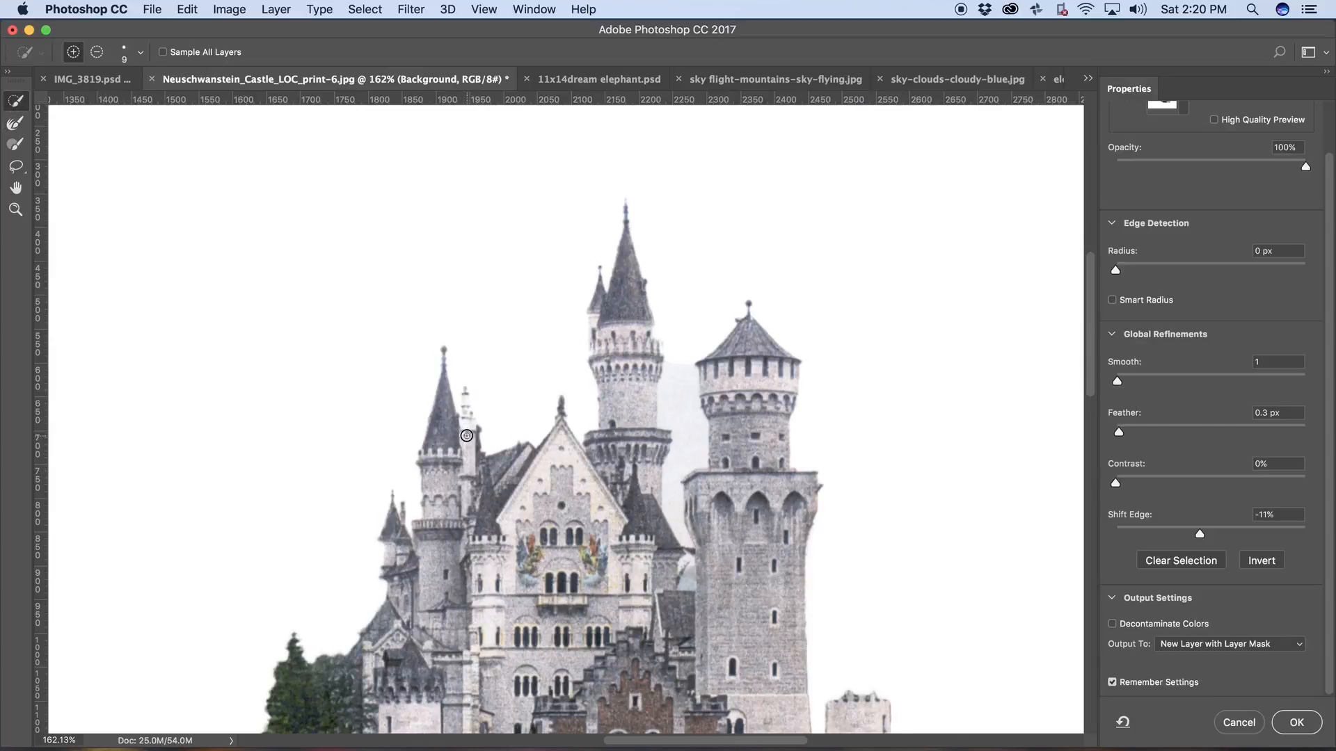
drag(467, 435, 466, 401)
- Preview the castle on black and subtract the patch of sky between the two tall towers
drag(568, 560, 566, 496)
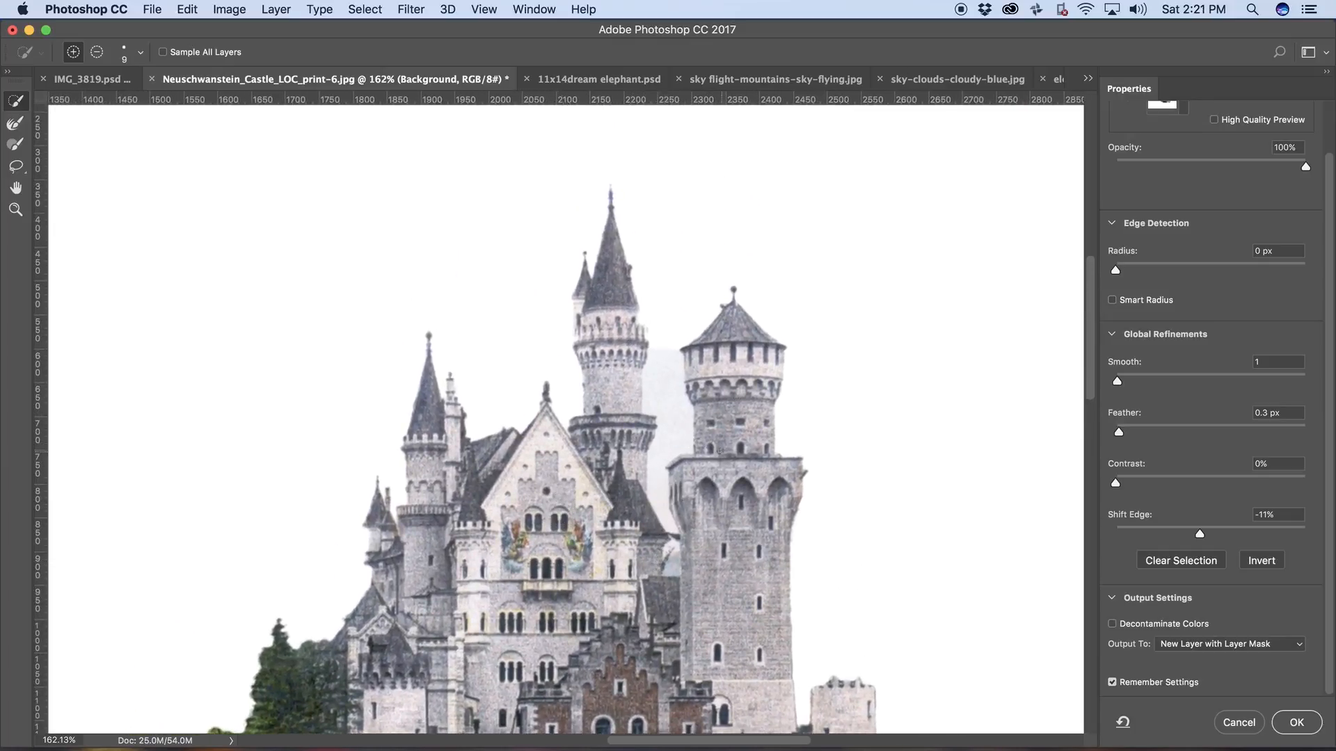
key(b)
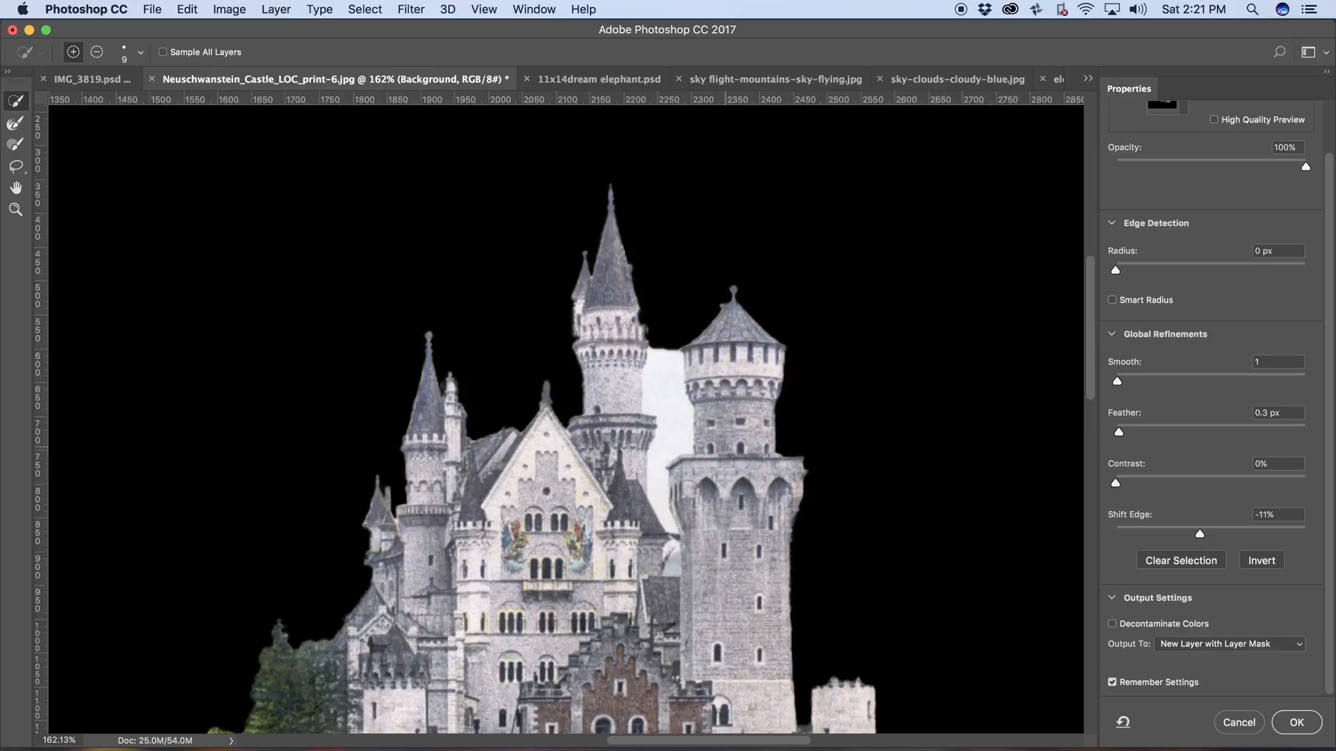
drag(745, 522, 716, 470)
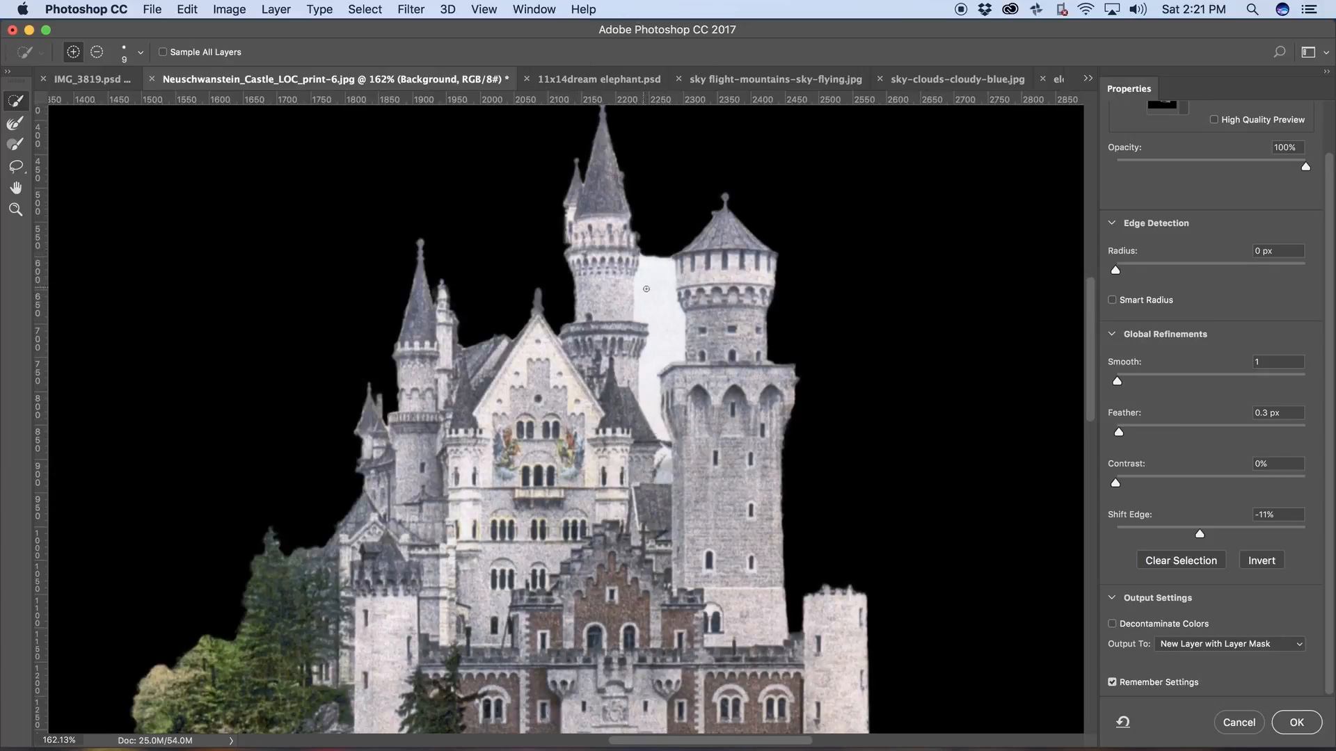
mouse_move(651, 252)
alt+mouse_down()
mouse_move(664, 343)
mouse_move(649, 394)
mouse_move(674, 459)
alt+mouse_up()
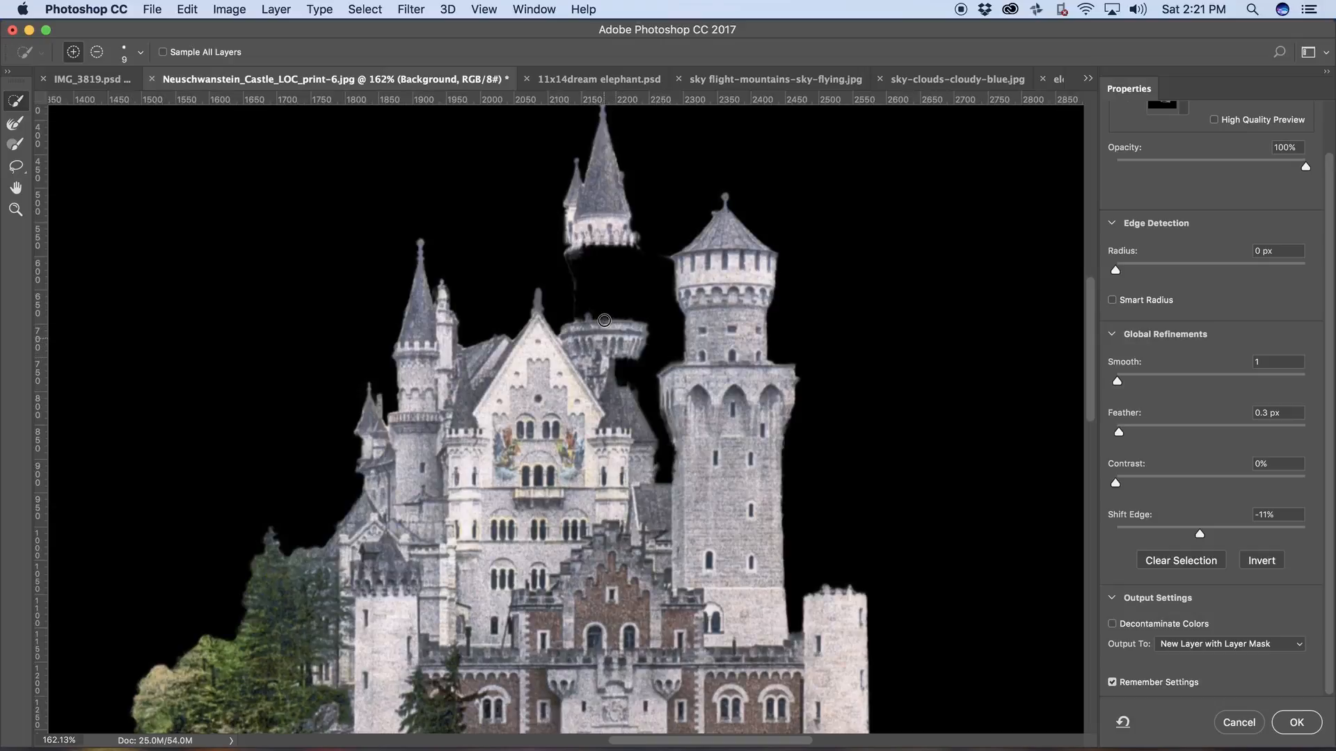
- Add the removed middle section of the tall central tower back to the selection, checking it against the original photo
mouse_move(604, 321)
mouse_down()
mouse_move(604, 235)
mouse_move(604, 329)
mouse_move(624, 372)
mouse_move(618, 347)
mouse_up()
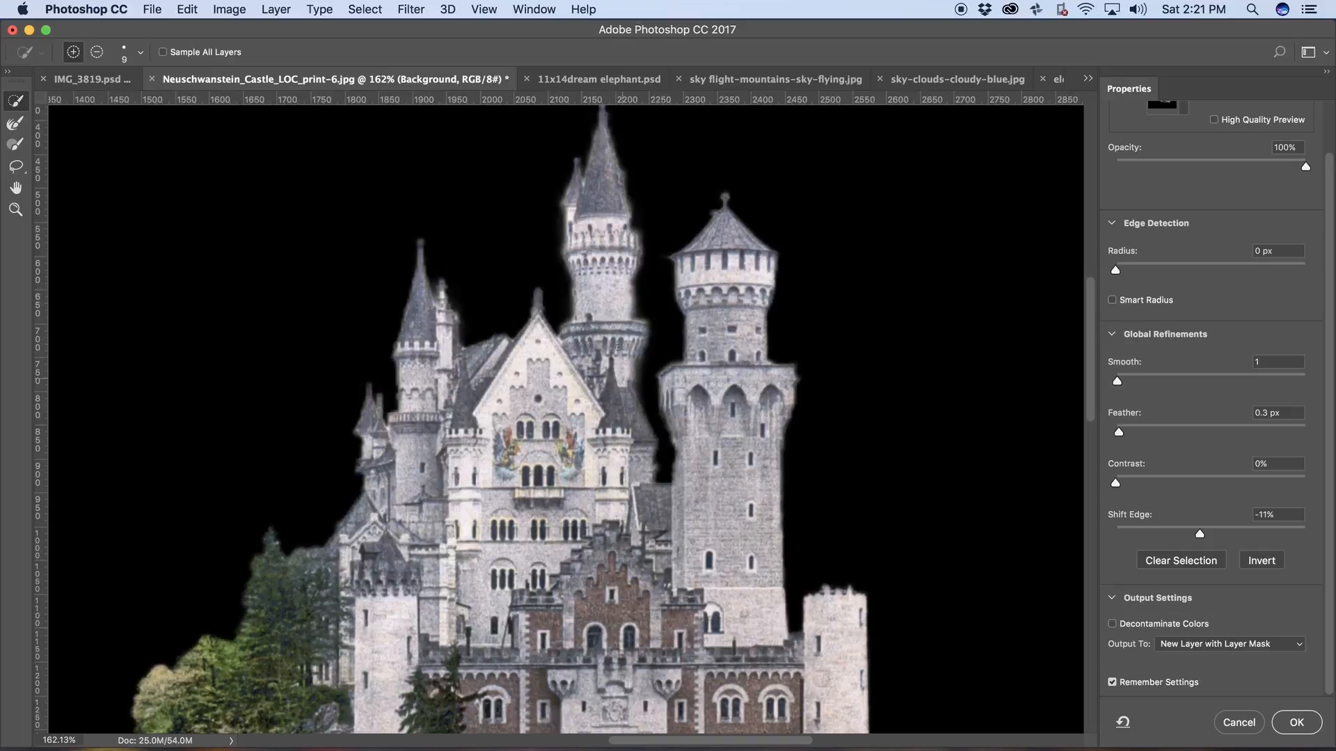
key(x)
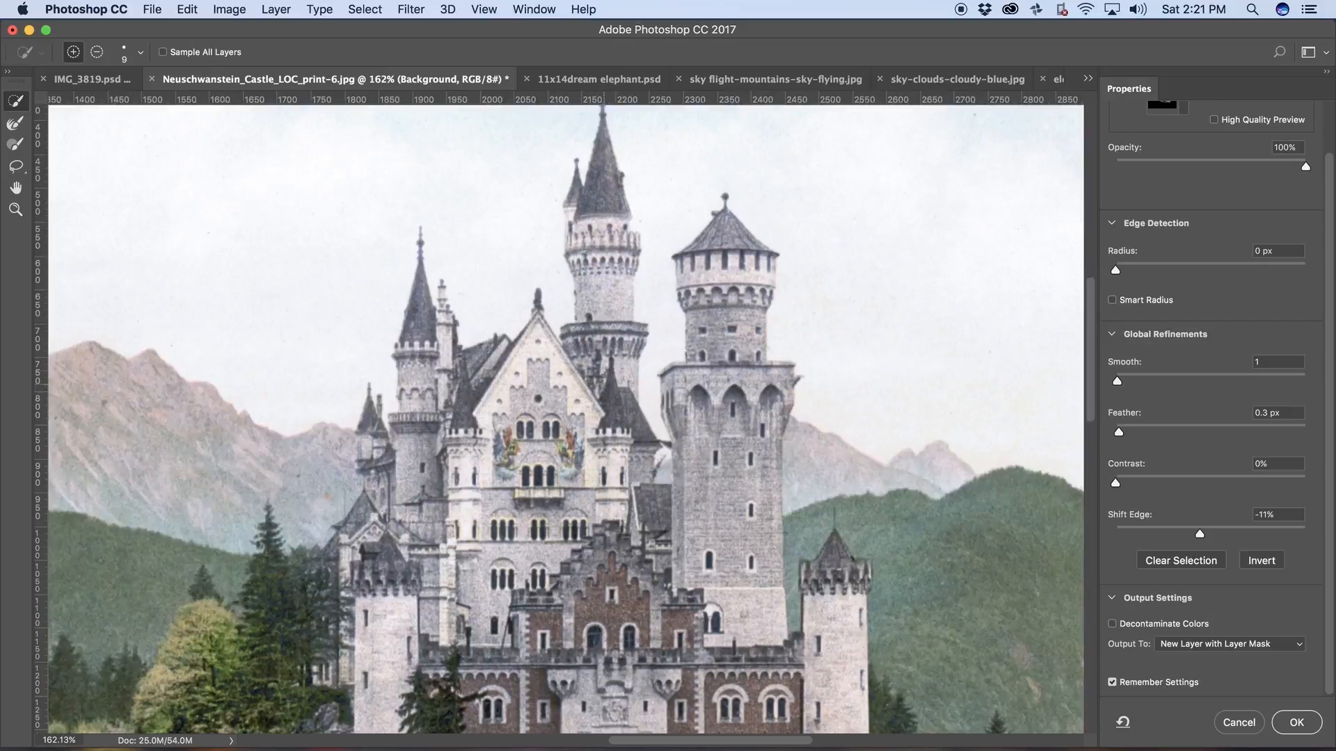
key(x)
key(x)
key(x)
key(x)
key(x)
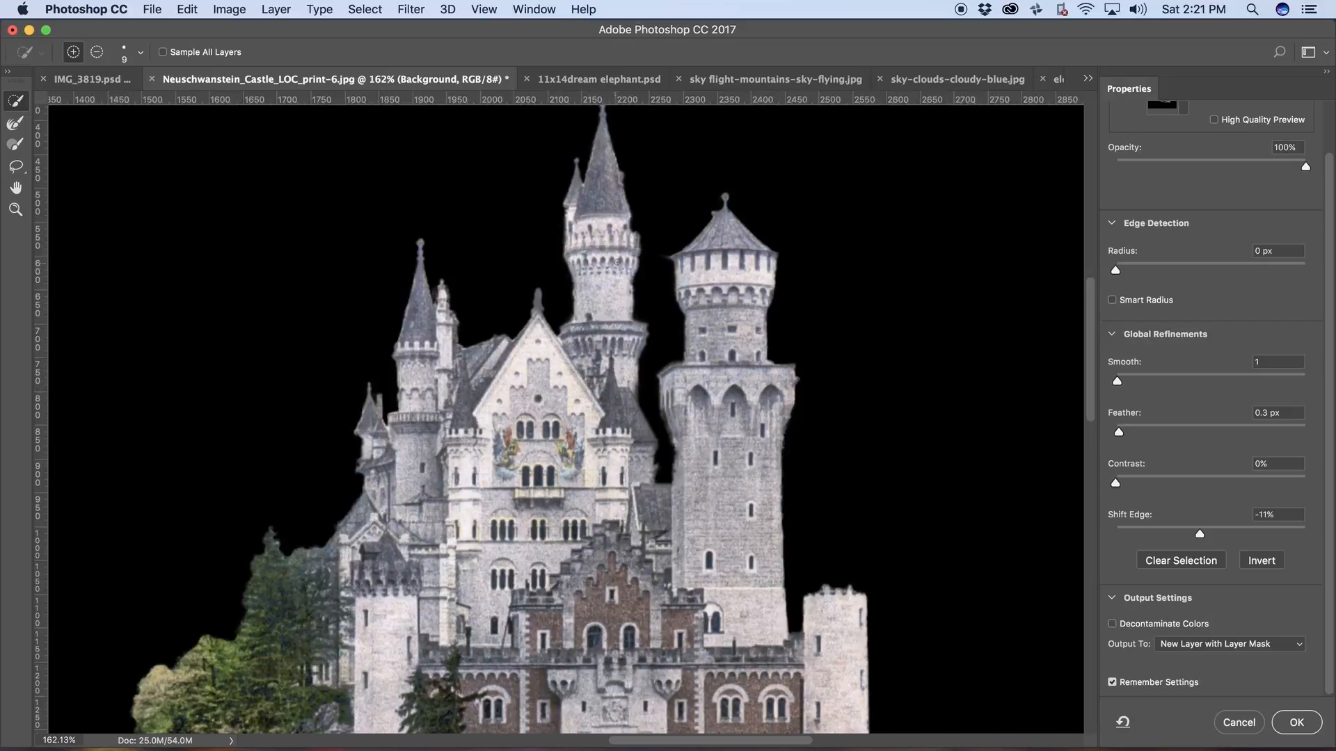
mouse_move(621, 265)
mouse_down()
mouse_move(624, 284)
mouse_move(626, 235)
mouse_up()
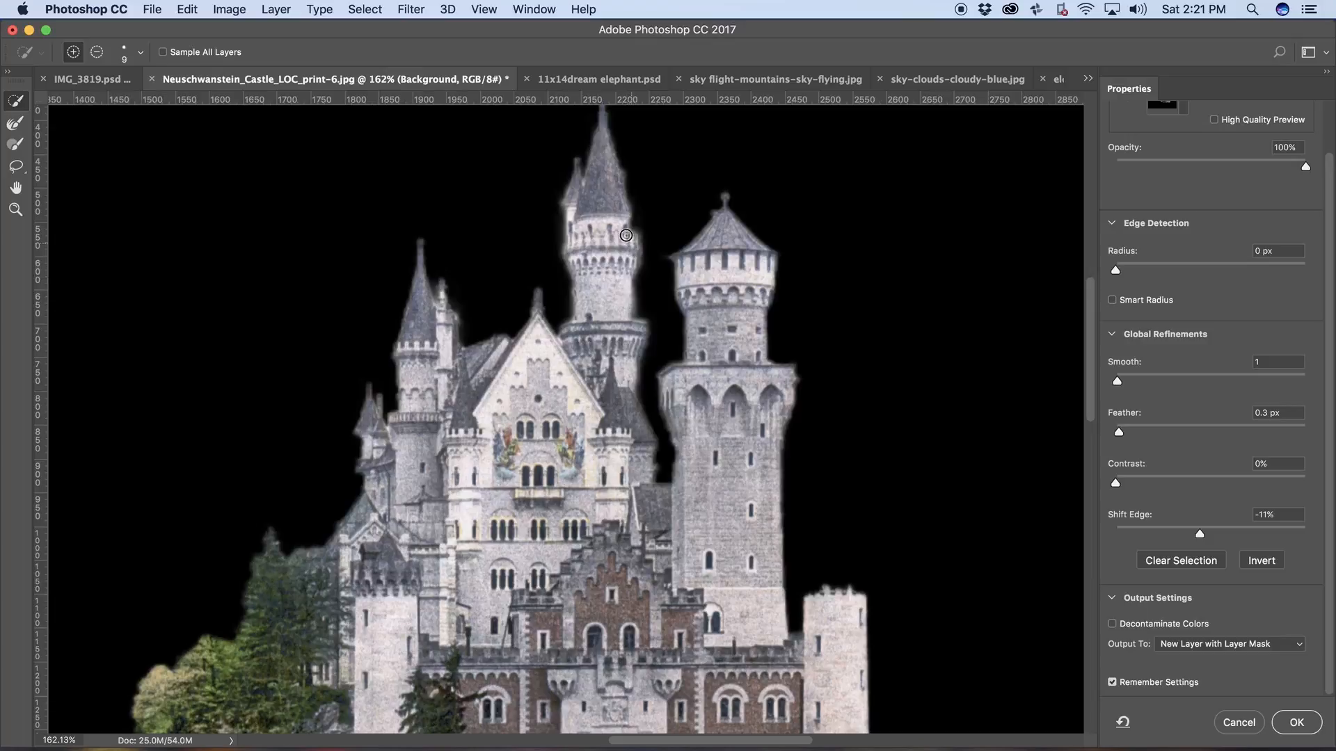
- Add the conical roof of the right front corner turret to the selection, using the original photo as a reference
key(x)
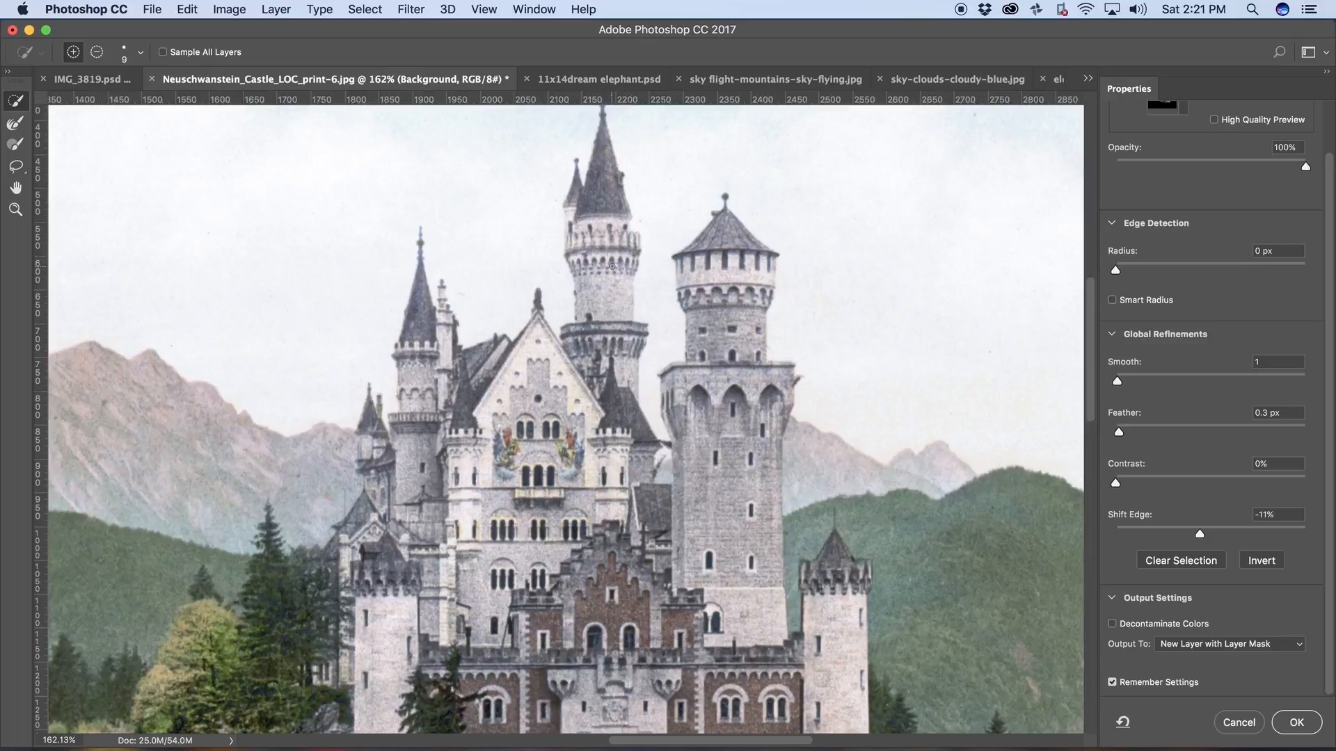
key(x)
key(x)
key(x)
key(x)
key(x)
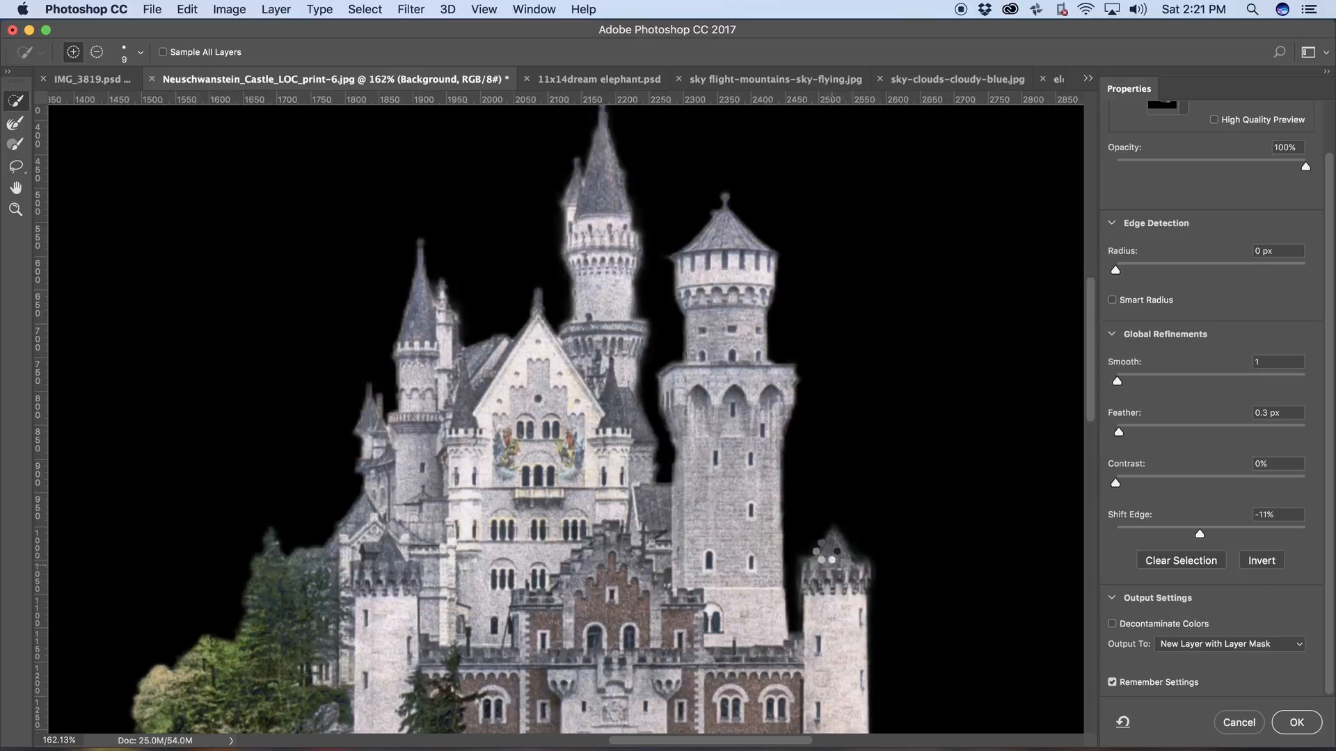
key(r)
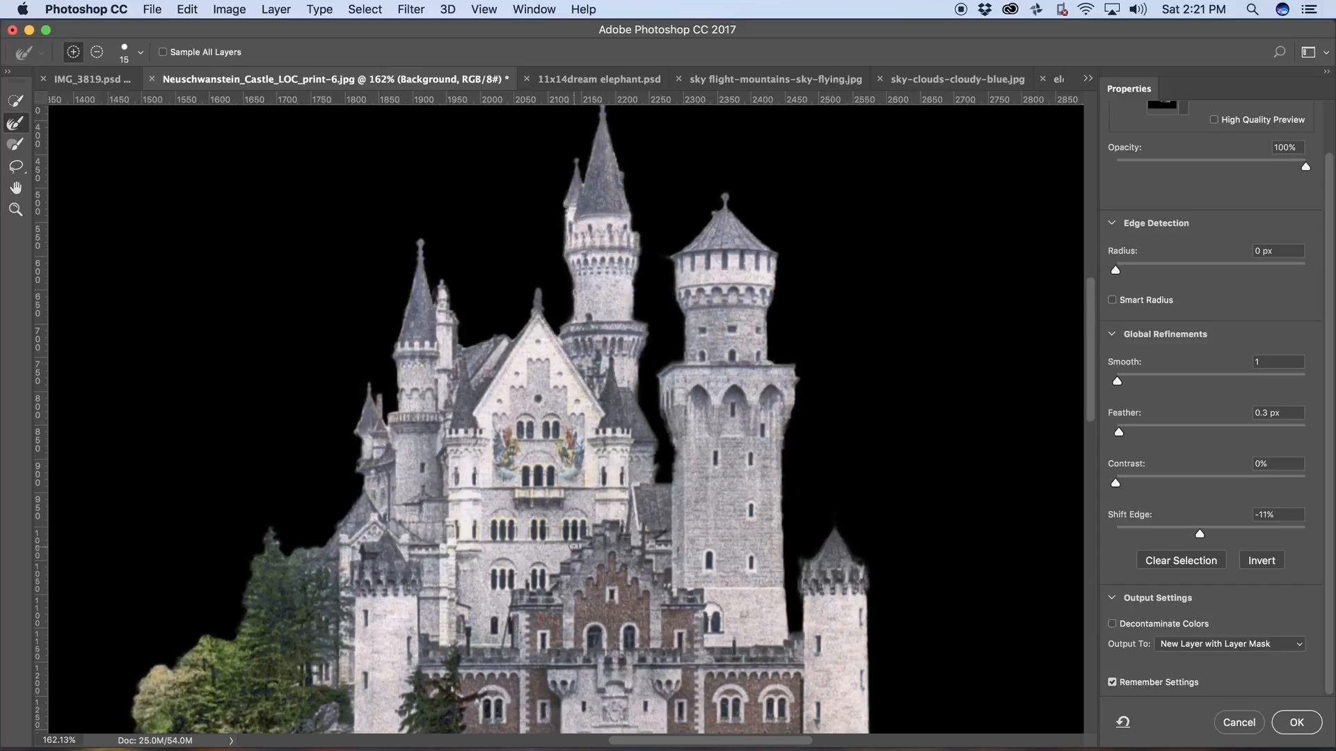
- Set Shift Edge to -3% and fine-tune the Smooth, Feather and Contrast of the castle's edge
drag(541, 503, 555, 407)
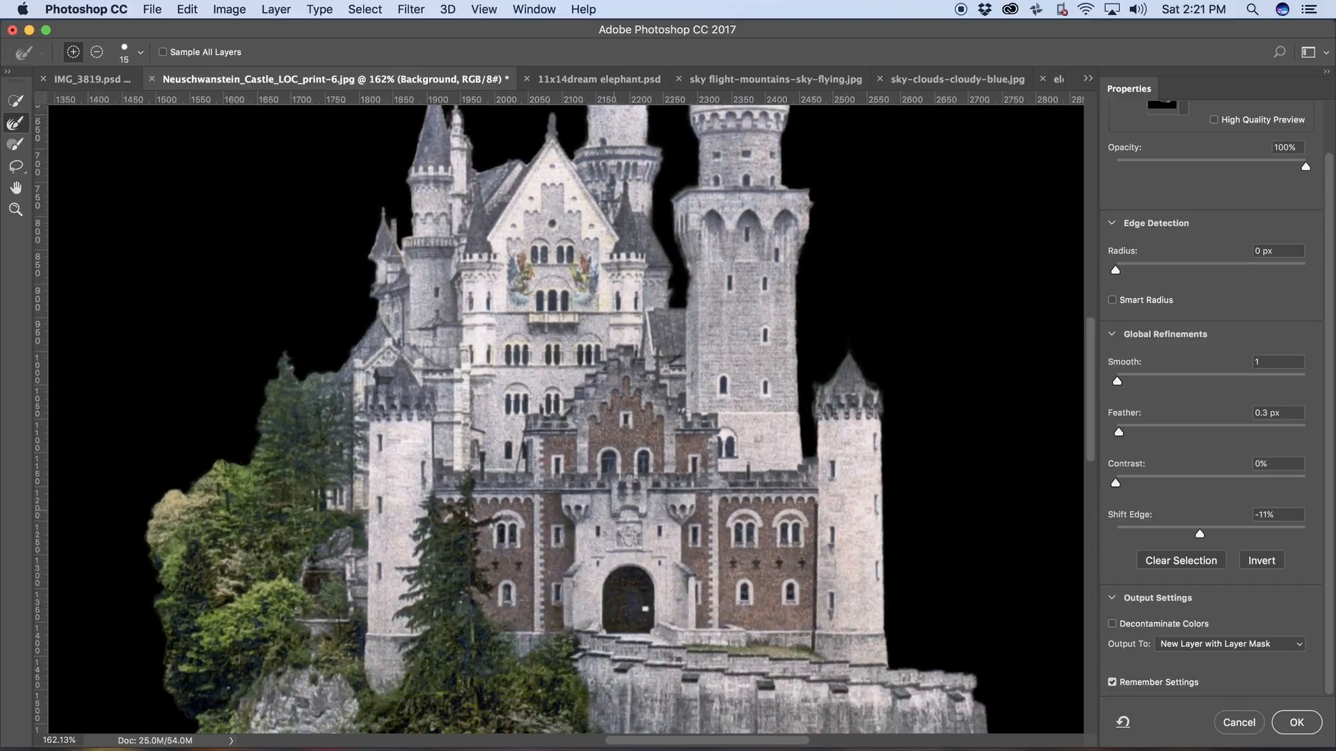
drag(611, 501, 606, 605)
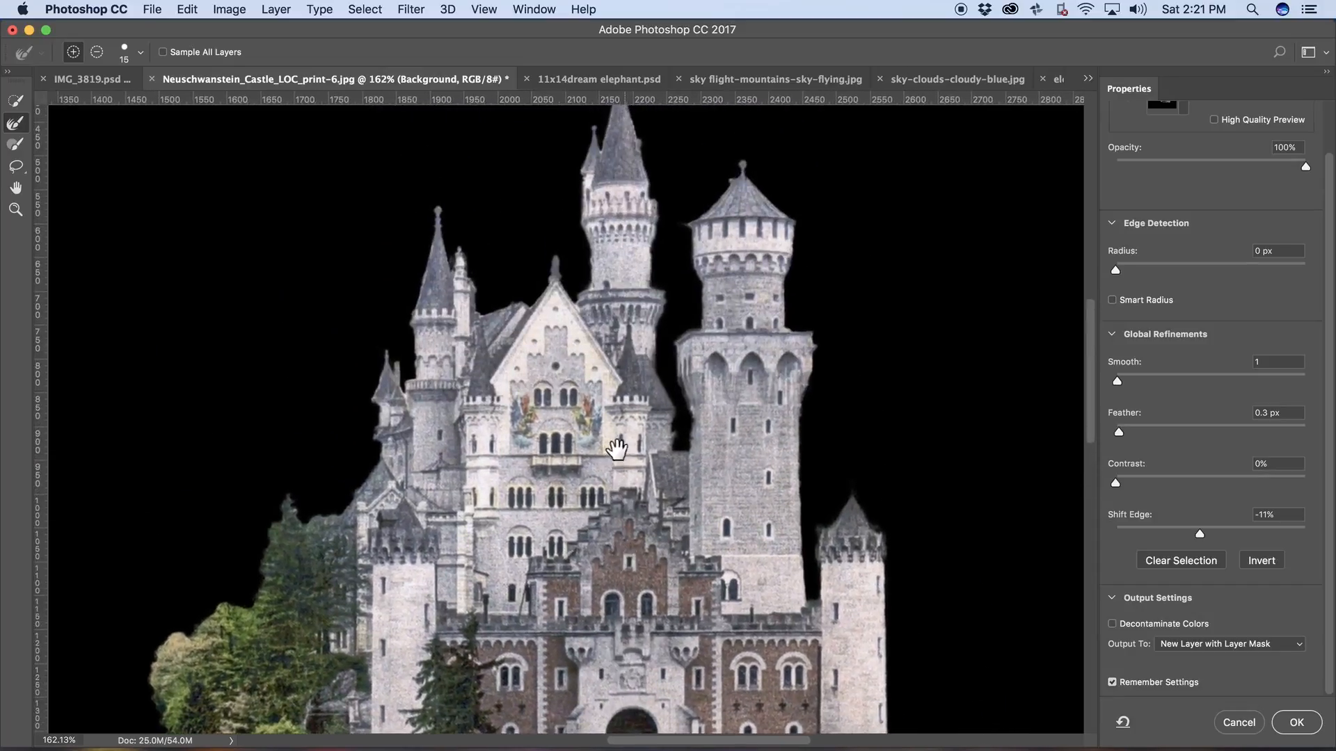
drag(612, 473, 601, 614)
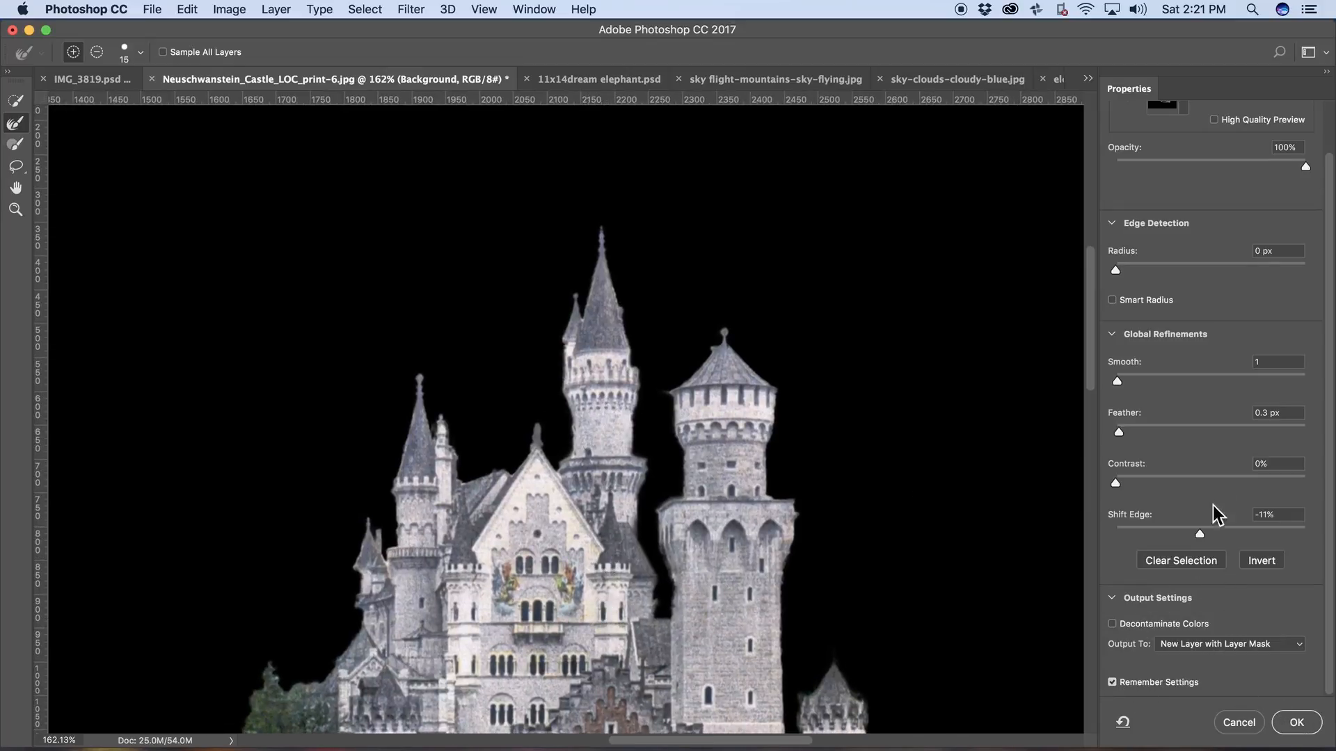
drag(1201, 534, 1208, 533)
drag(1117, 382, 1120, 381)
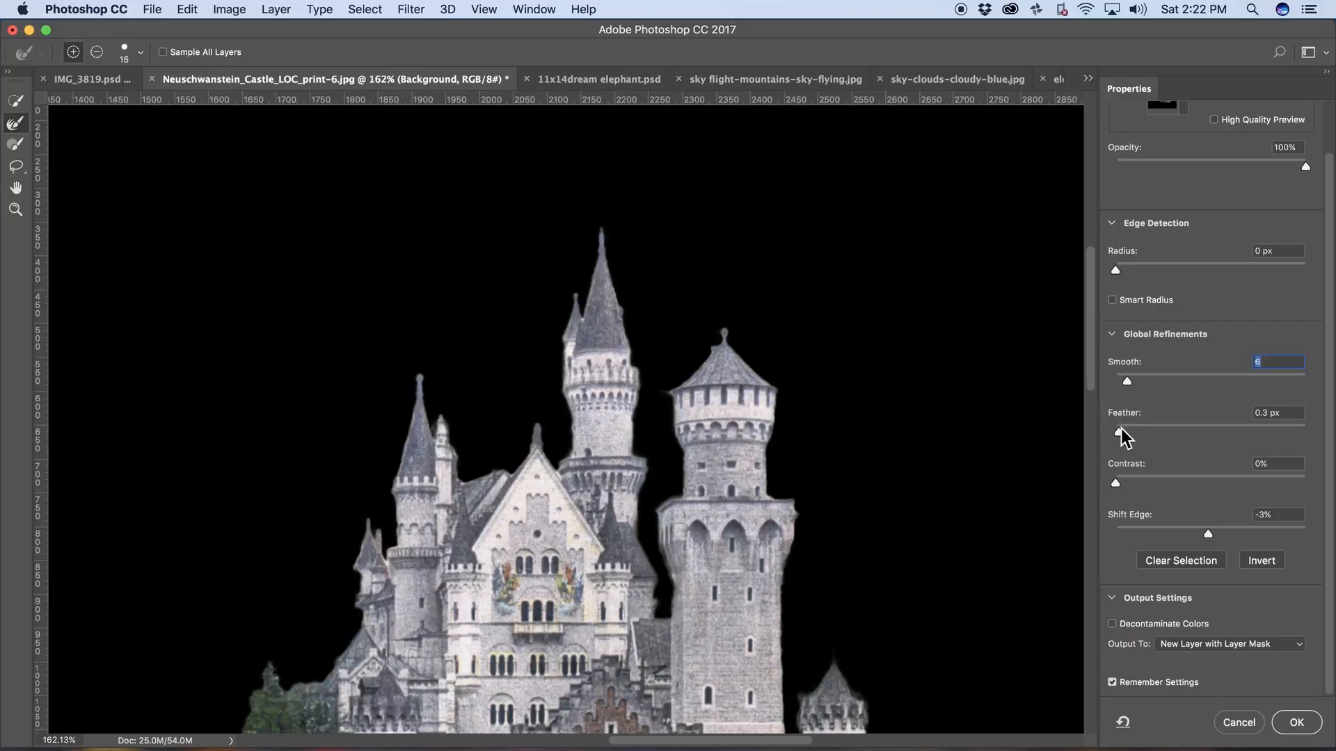
drag(1120, 432, 1121, 432)
drag(1116, 483, 1120, 483)
drag(1124, 433, 1118, 437)
drag(1127, 383, 1124, 387)
- Output the refined castle selection as a new layer with a layer mask
key(space)
drag(826, 635, 751, 571)
click(1298, 724)
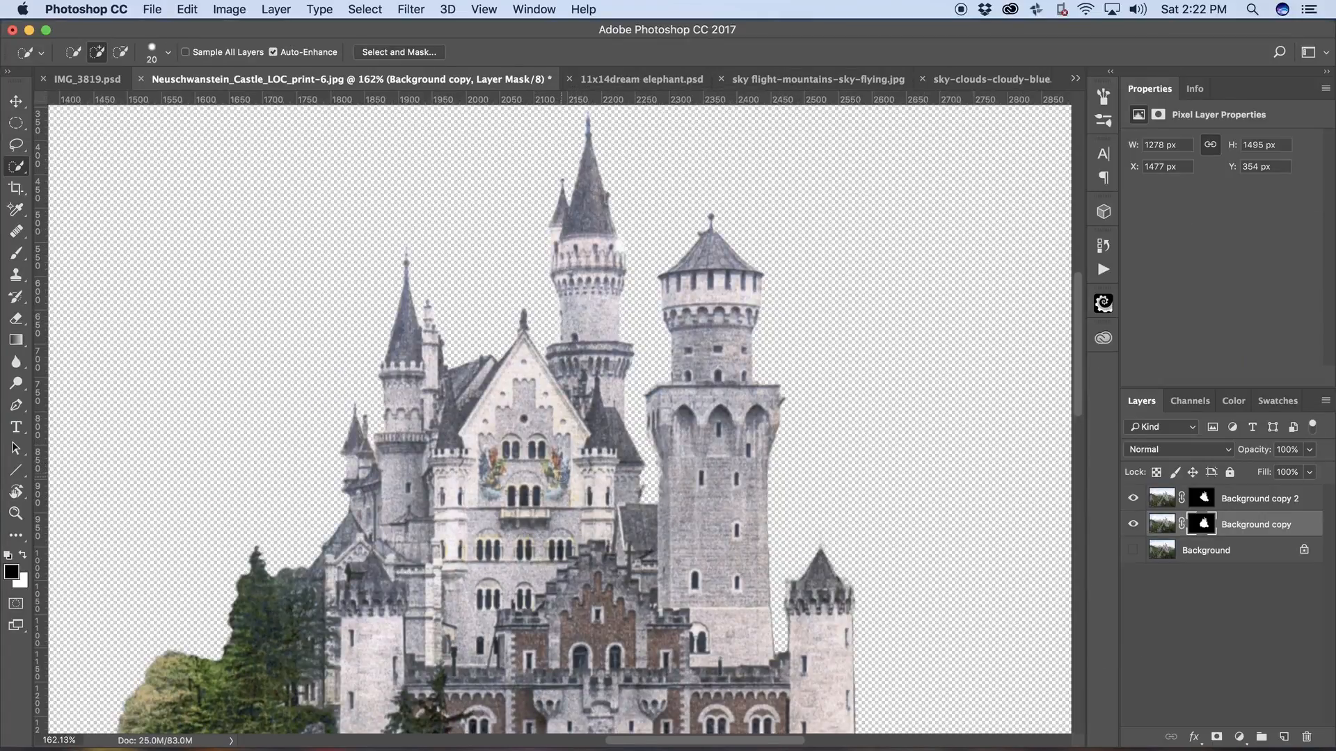
- Copy the masked castle layer into the sky flight-mountains-sky-flying.jpg document, beside the child on the elephant
key(v)
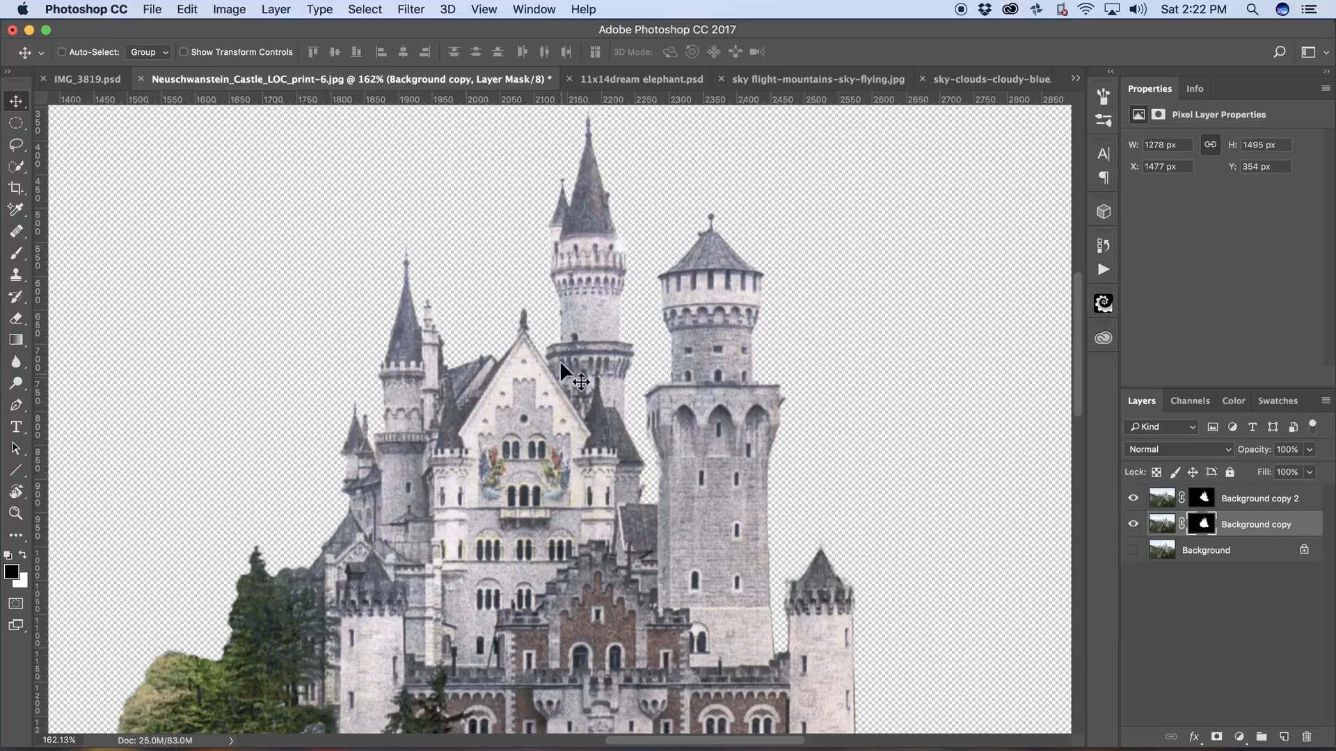
mouse_move(607, 275)
mouse_down()
mouse_move(732, 139)
mouse_move(687, 72)
mouse_move(674, 89)
mouse_move(647, 80)
mouse_move(663, 263)
mouse_up()
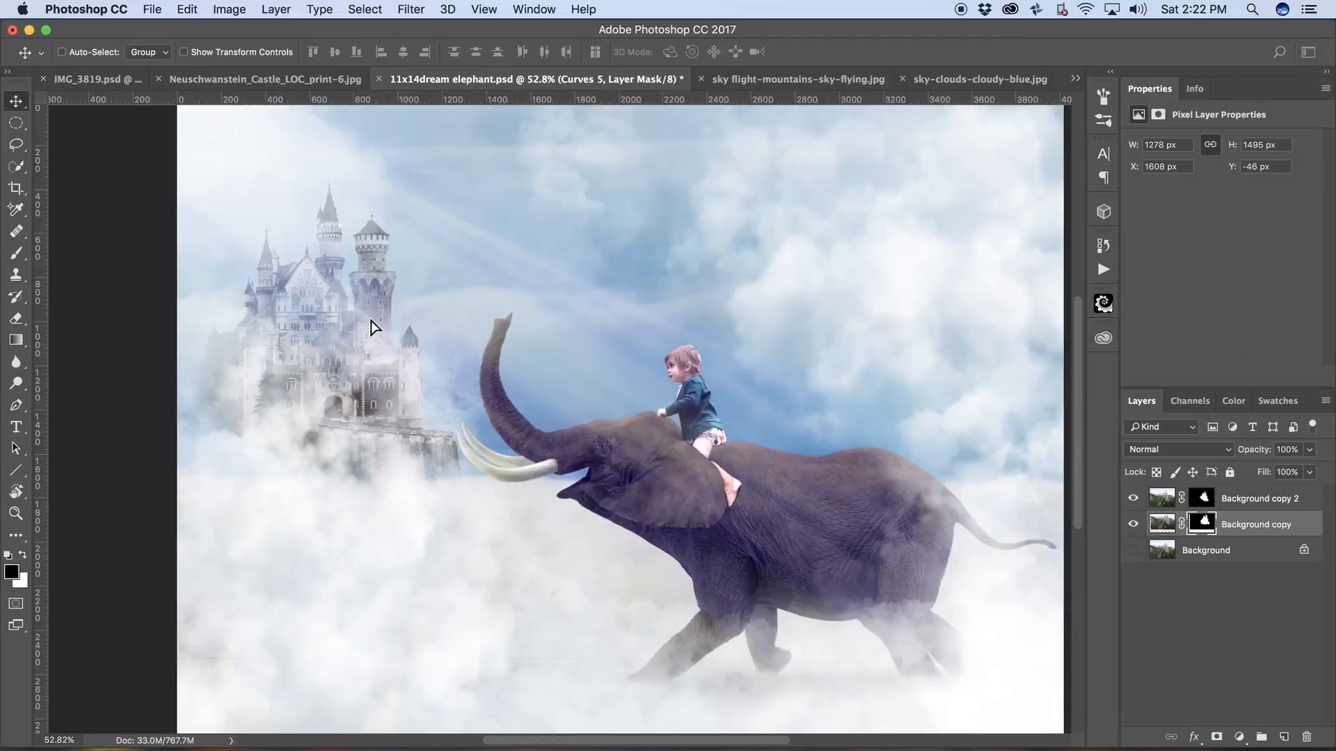
click(823, 83)
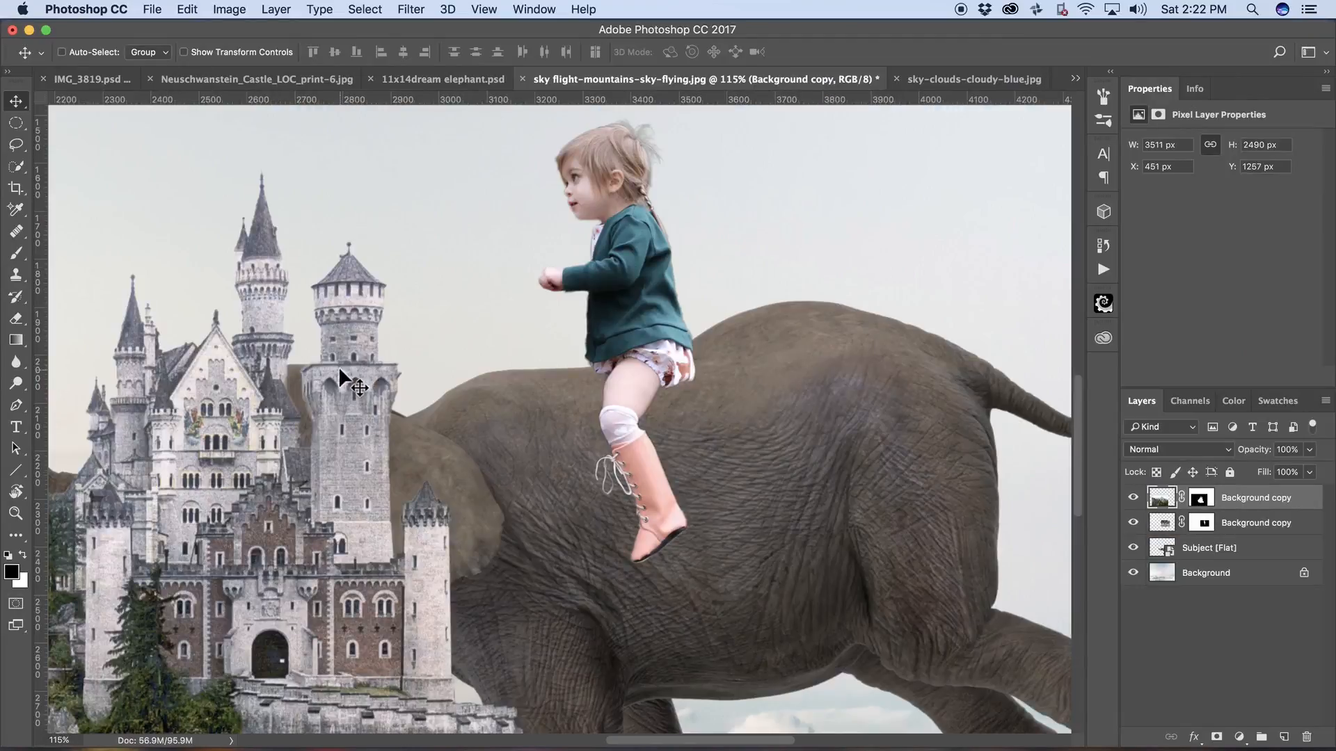
- Move the castle layer into the open sky in the upper left of the scene, ahead of the elephant's raised trunk
scroll(343, 361, down, 6)
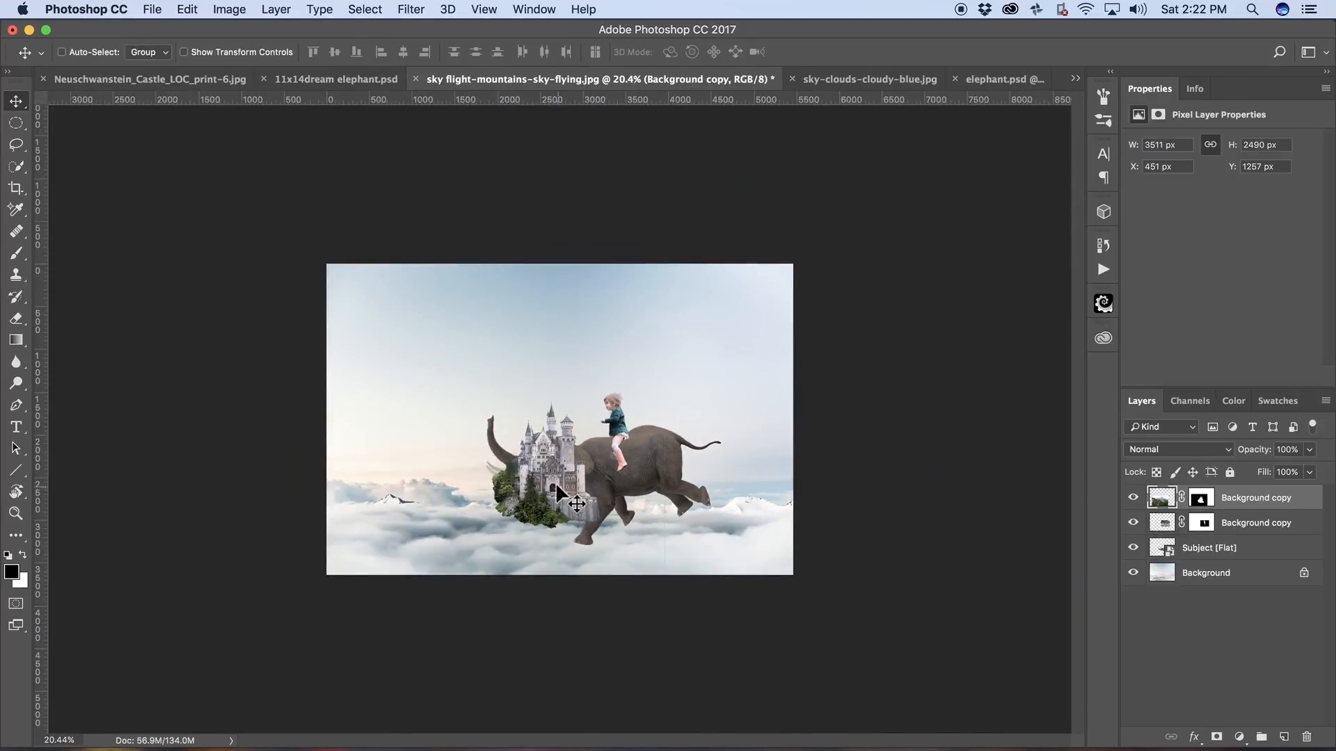
drag(597, 534, 412, 378)
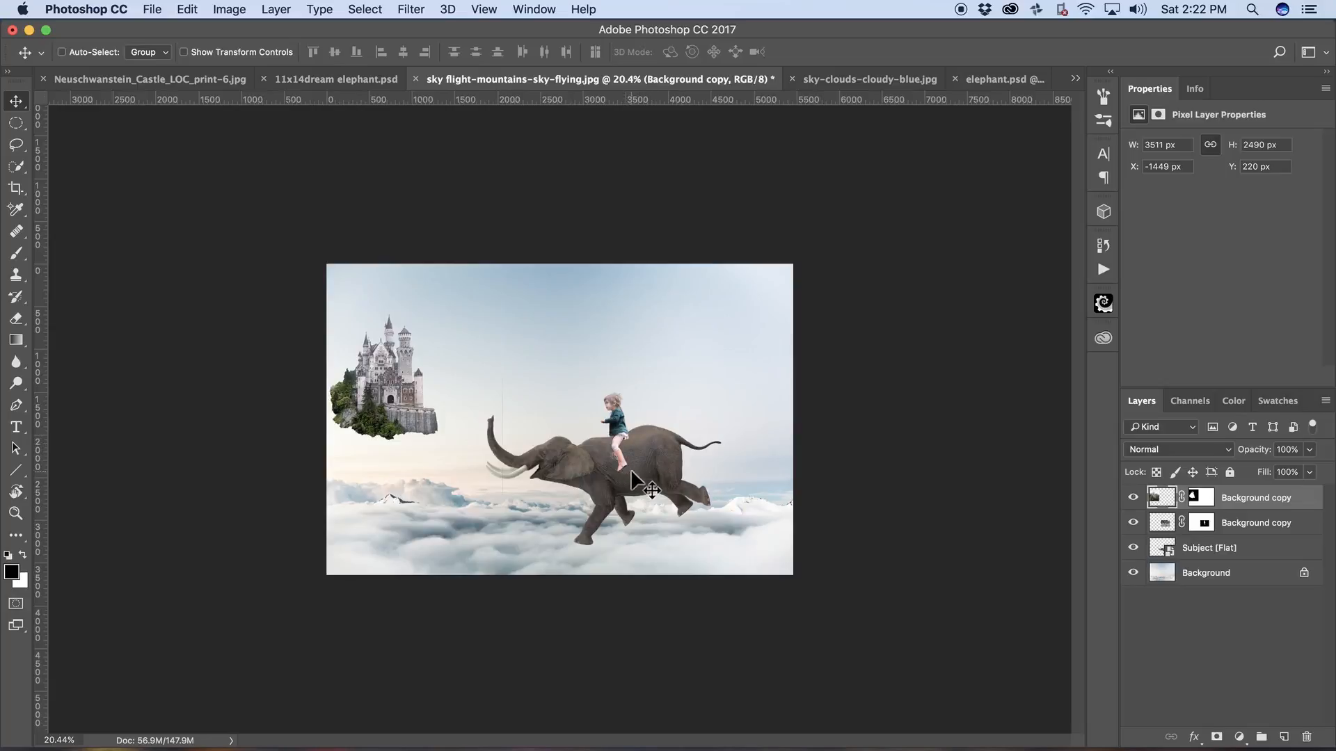
- Examine the child's cutout edges on the elephant up close, from the boot and clothing up to the hand, face and hair
key(z)
drag(653, 441, 731, 427)
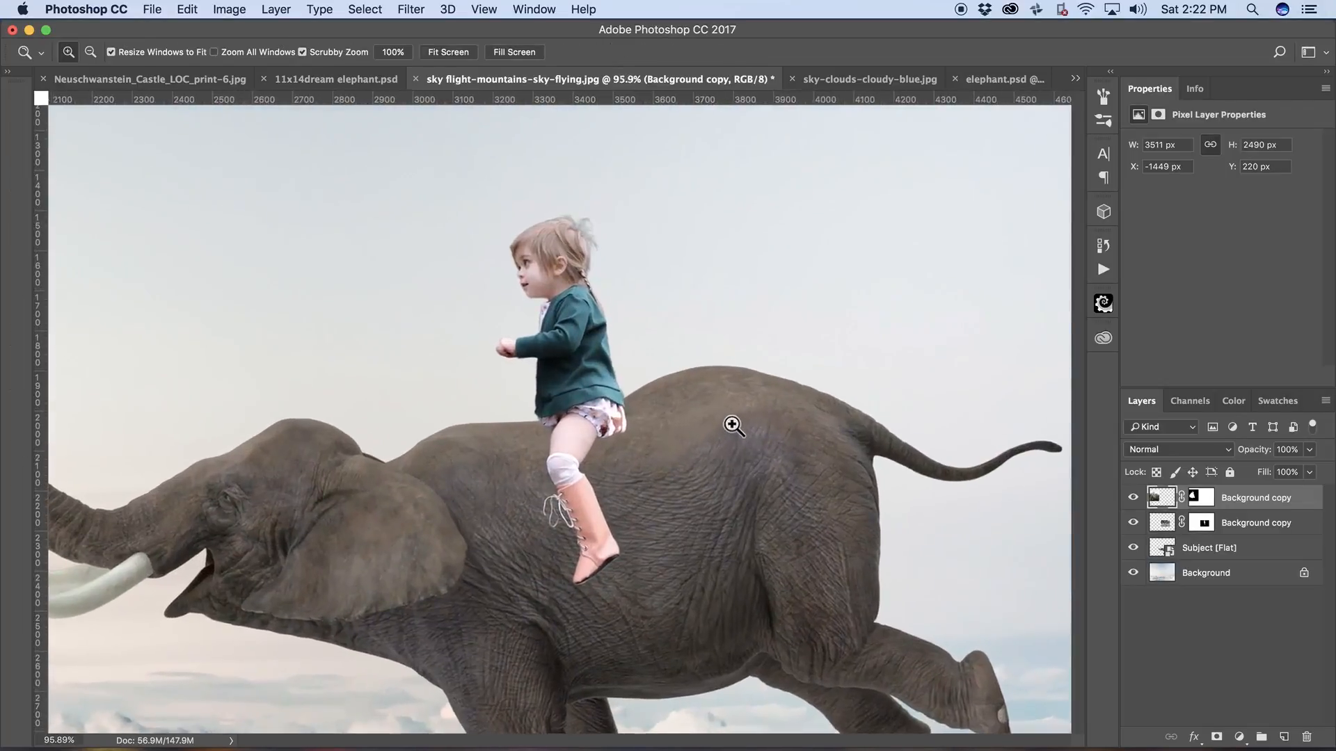
key(v)
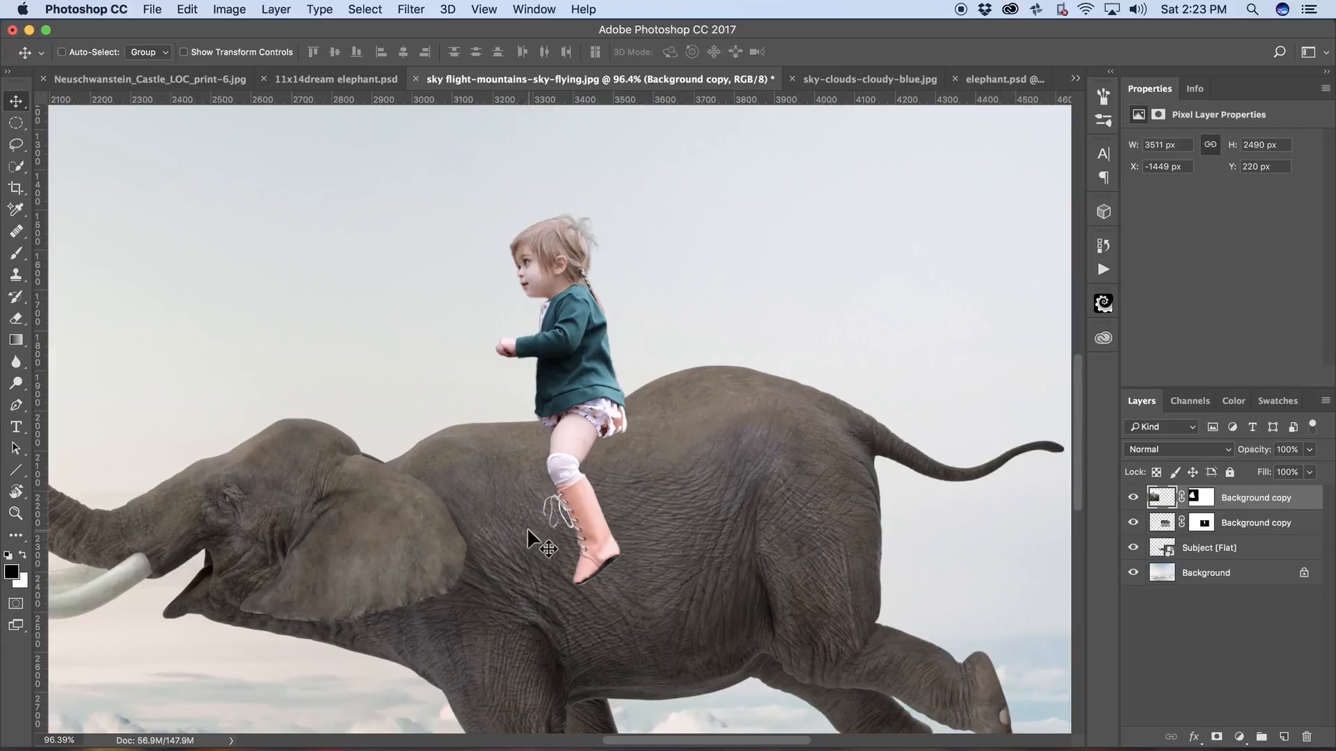
scroll(569, 512, down, 5)
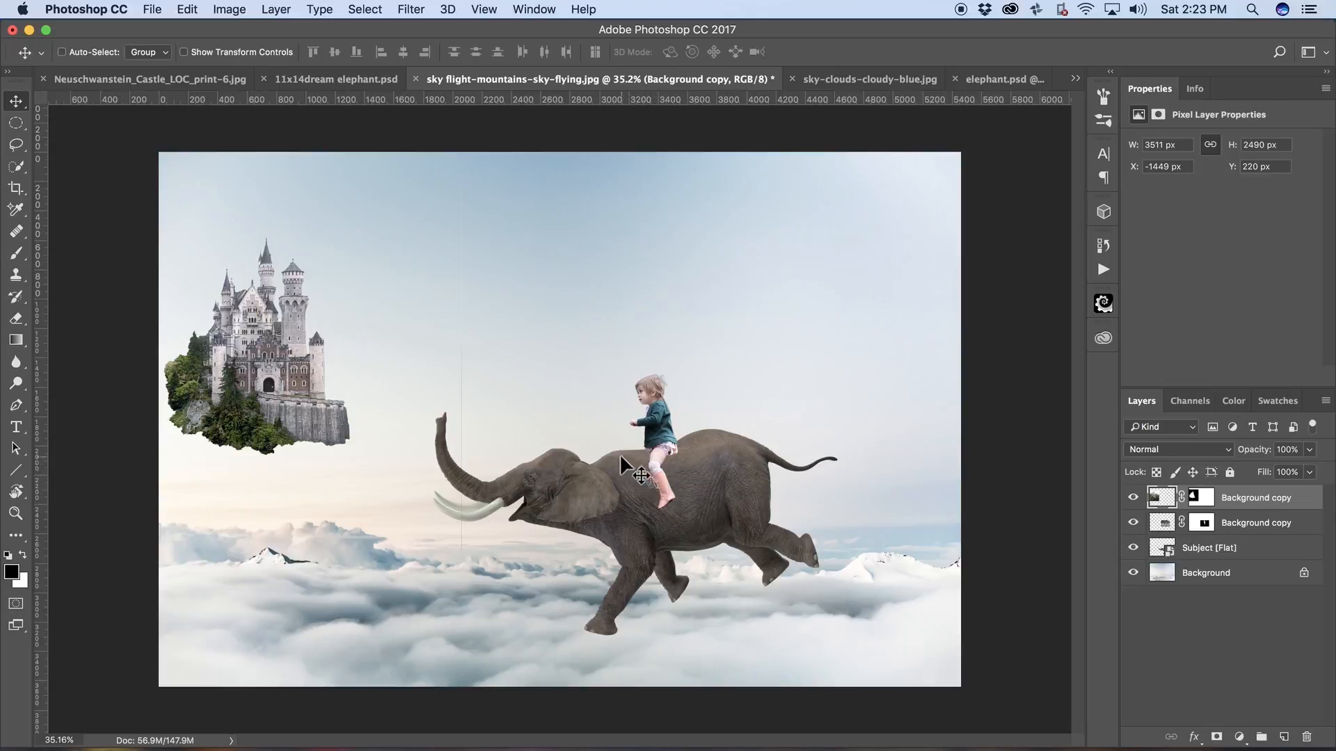
key(z)
drag(654, 487, 793, 457)
key(v)
mouse_move(703, 412)
mouse_down()
mouse_move(685, 535)
mouse_move(691, 688)
mouse_up()
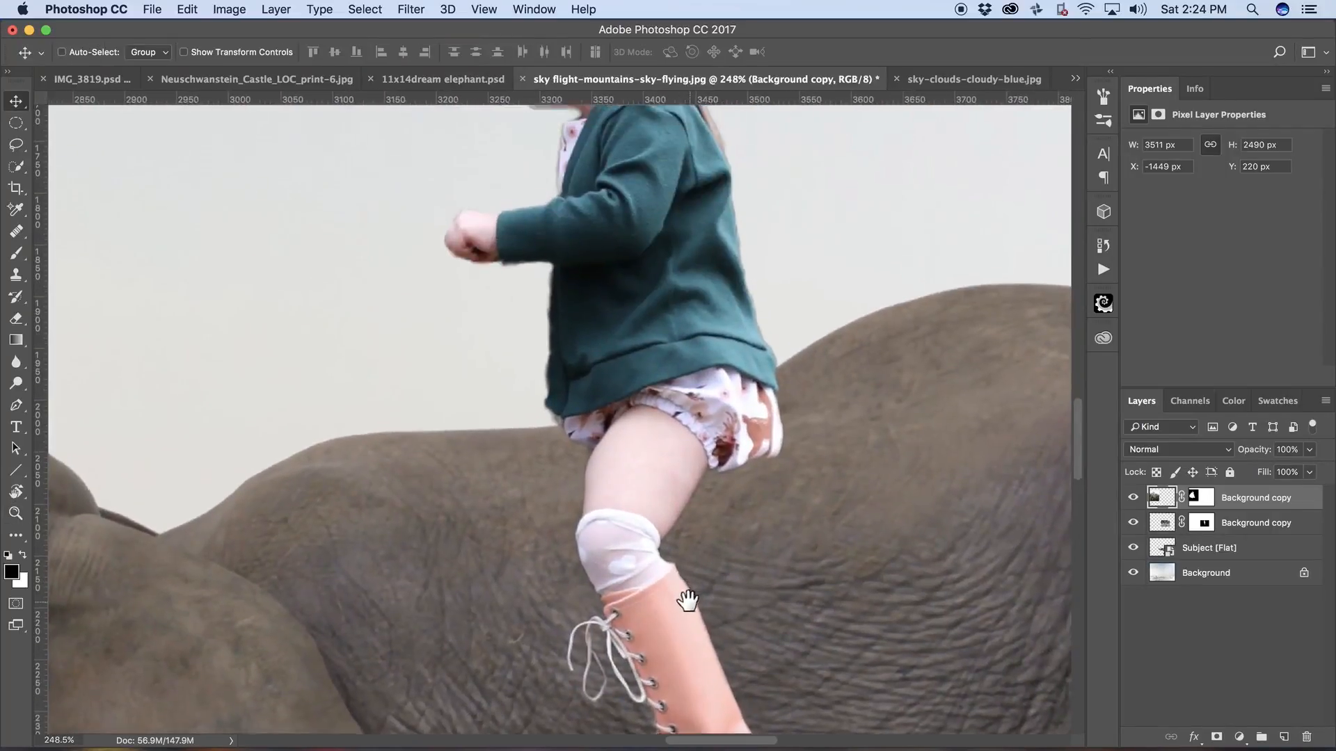
mouse_move(695, 379)
mouse_down()
mouse_move(688, 536)
mouse_move(706, 633)
mouse_up()
drag(693, 488, 706, 557)
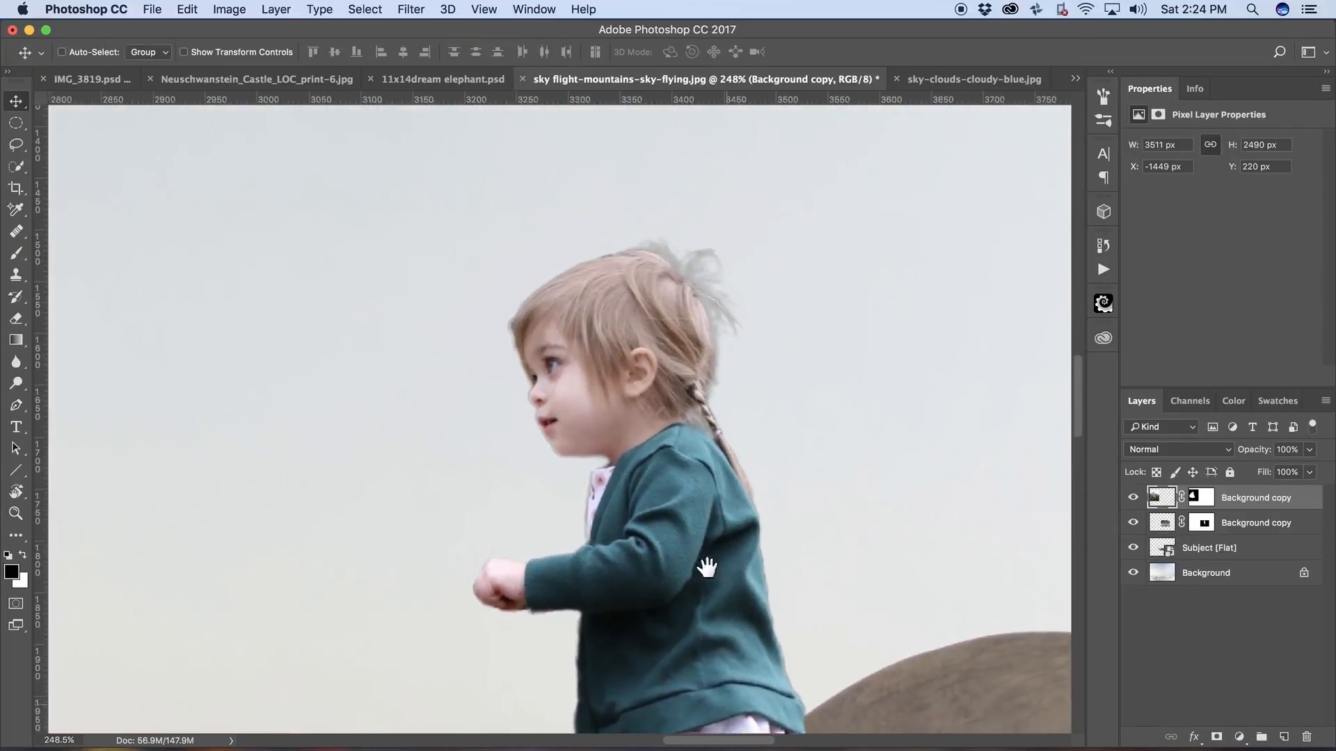